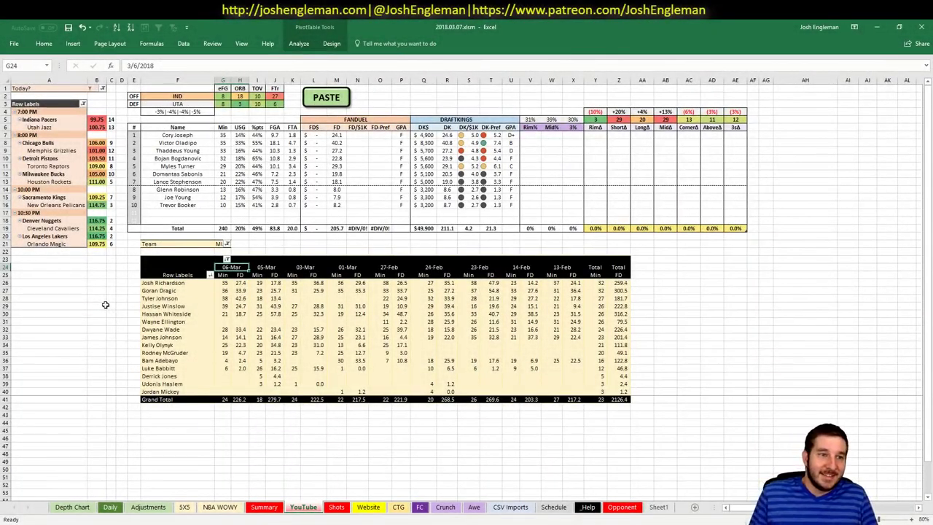
Check the 7:00 PM Indiana Pacers and Utah Jazz game in the schedule of today's games.
click(59, 118)
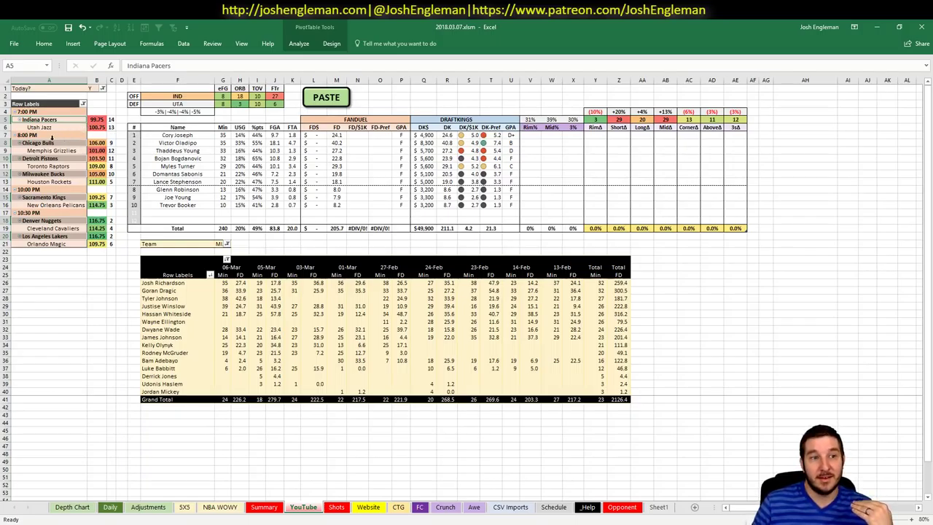
click(95, 113)
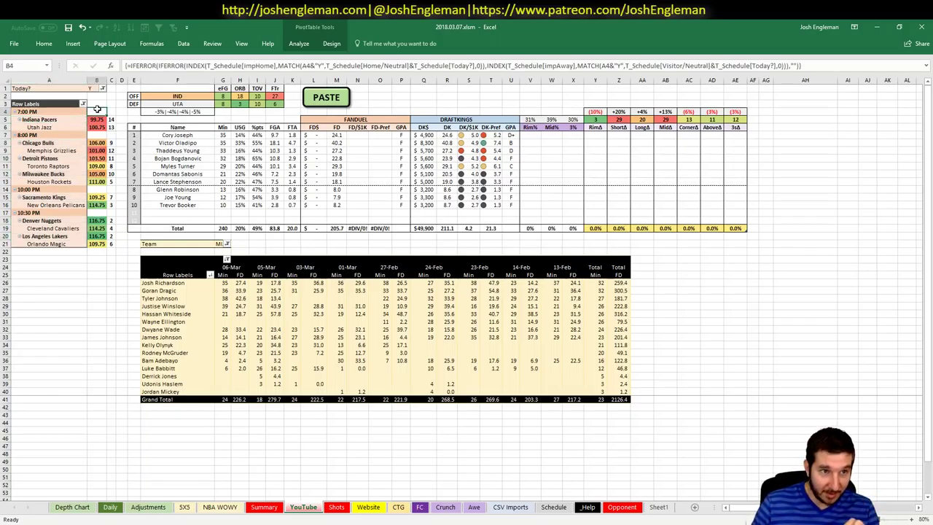
click(54, 120)
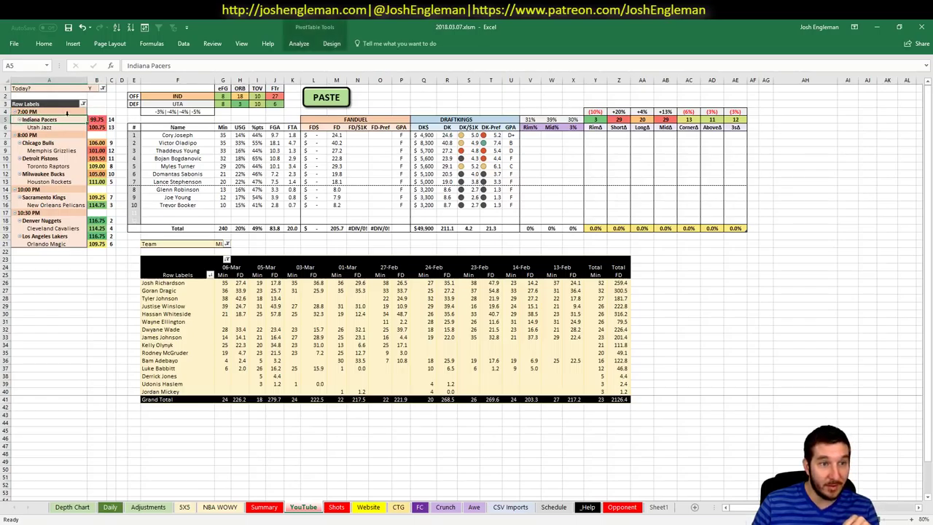
Open the DraftKings NBA contest lobby in a new browser tab and check the 8:00 PM games in the Excel schedule.
key(alt+Tab)
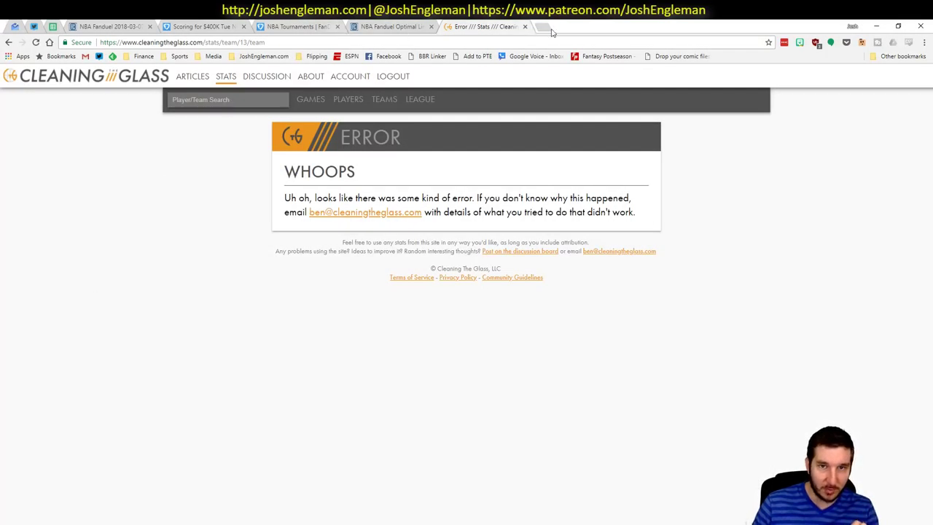
click(540, 27)
text(draftkings.com)
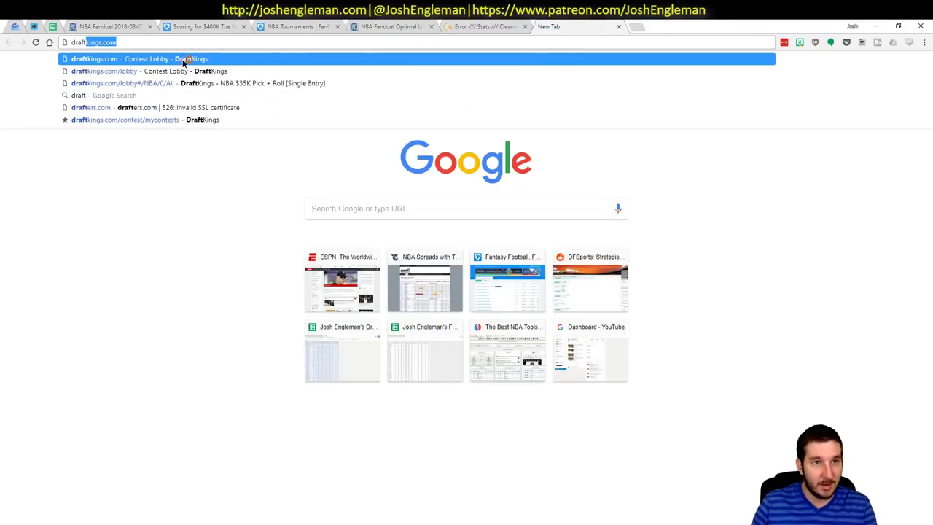
key(Return)
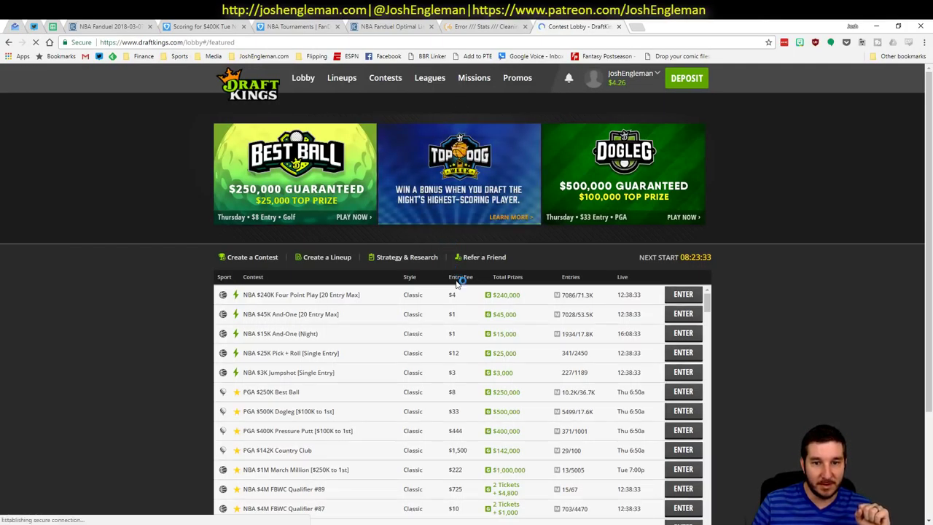
click(357, 104)
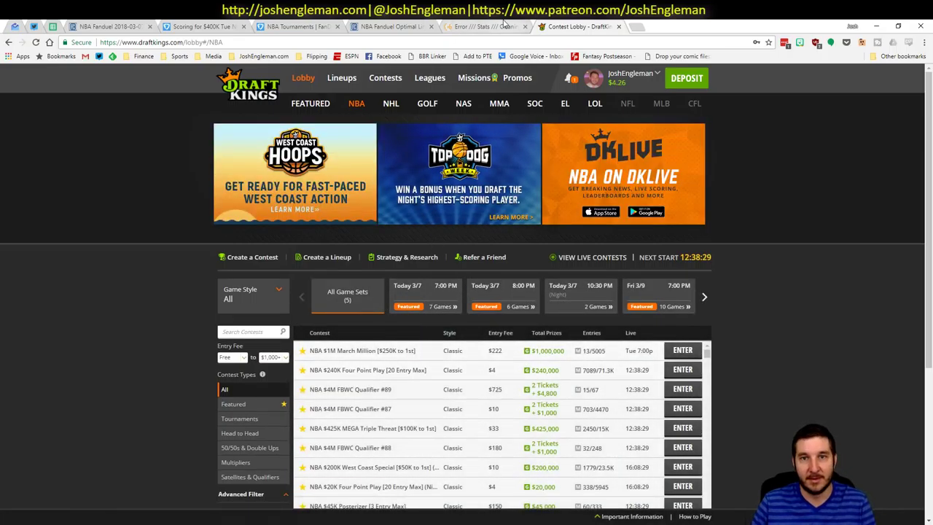
key(alt+Tab)
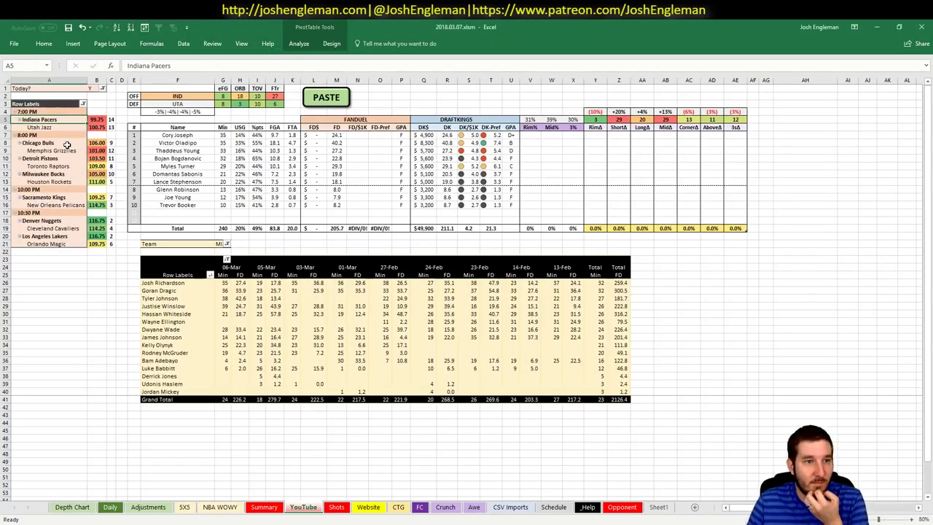
click(69, 139)
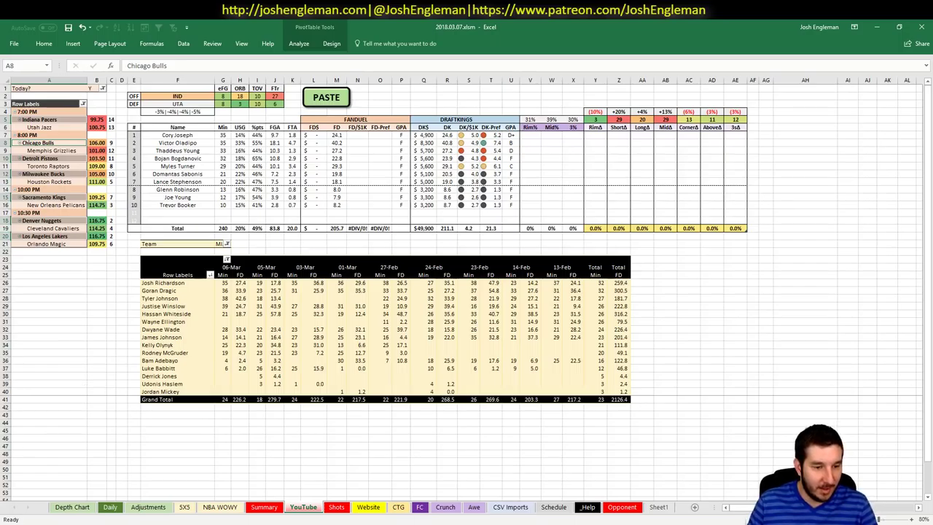
Switch to the browser and review the FanDuel $400K Tue NBA Shot Machine leaderboard and the own lineup's player scores and ownership.
key(alt+Tab)
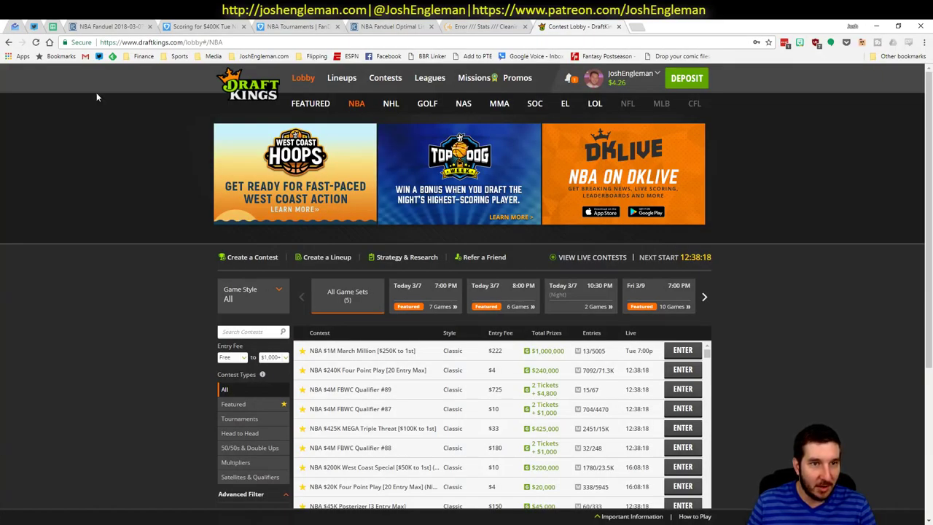
click(185, 24)
scroll(809, 194, up, 4)
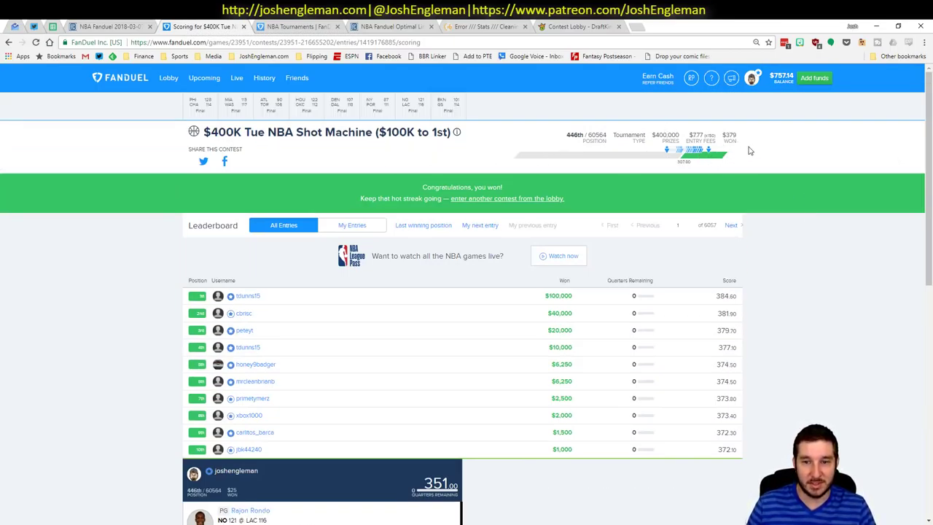
scroll(822, 302, down, 5)
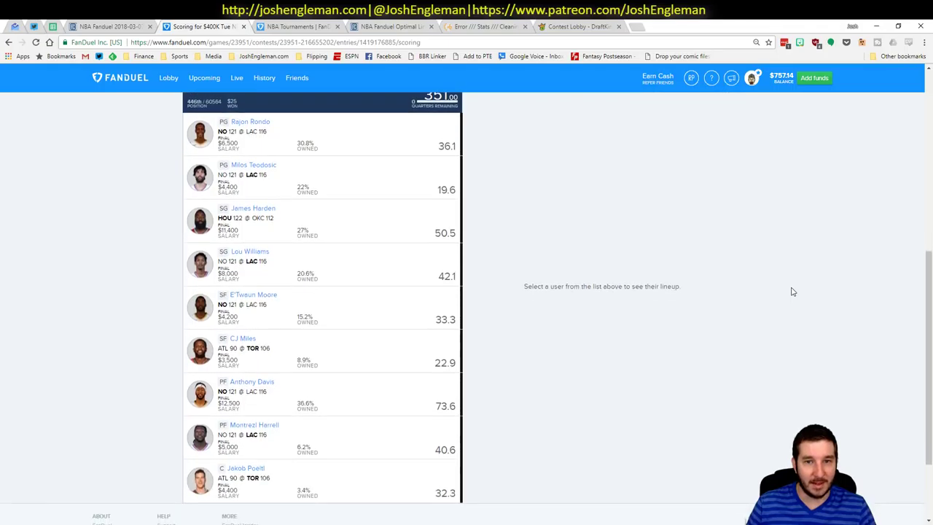
drag(928, 315, 929, 310)
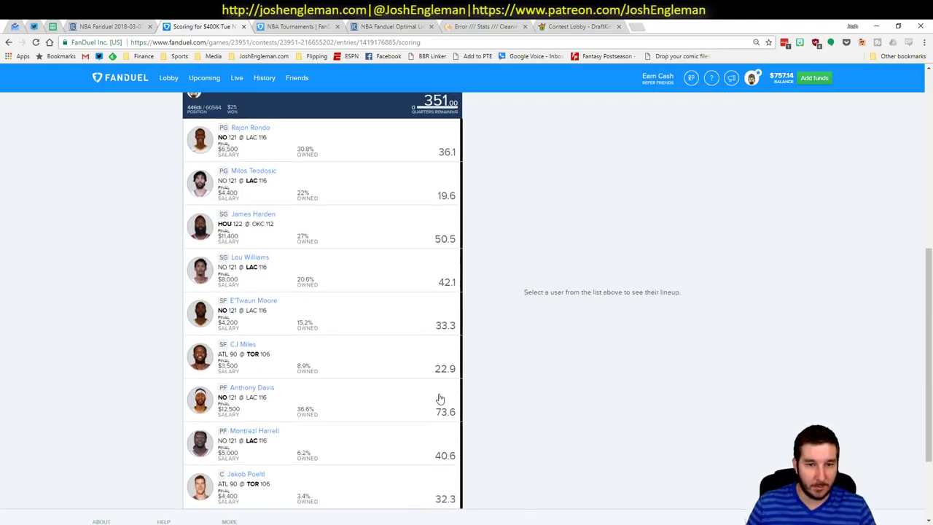
scroll(606, 281, up, 3)
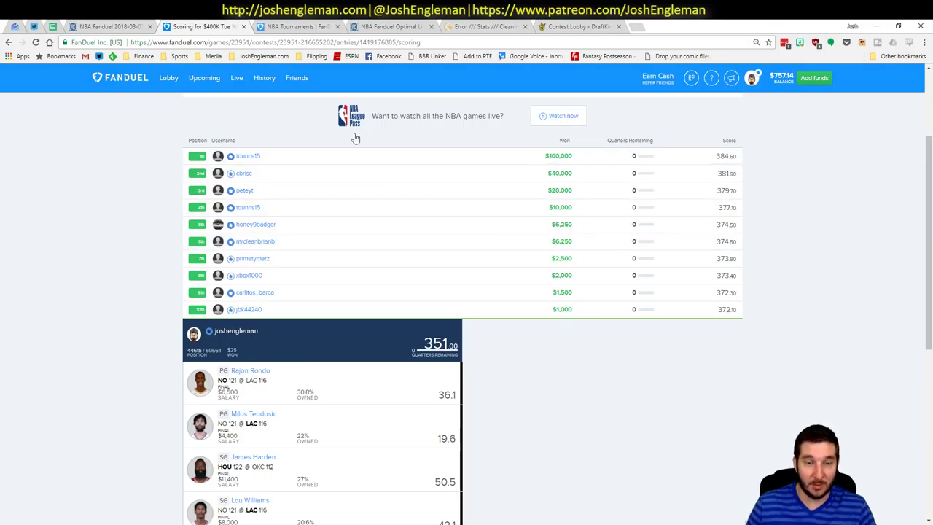
scroll(408, 306, up, 2)
scroll(487, 325, down, 4)
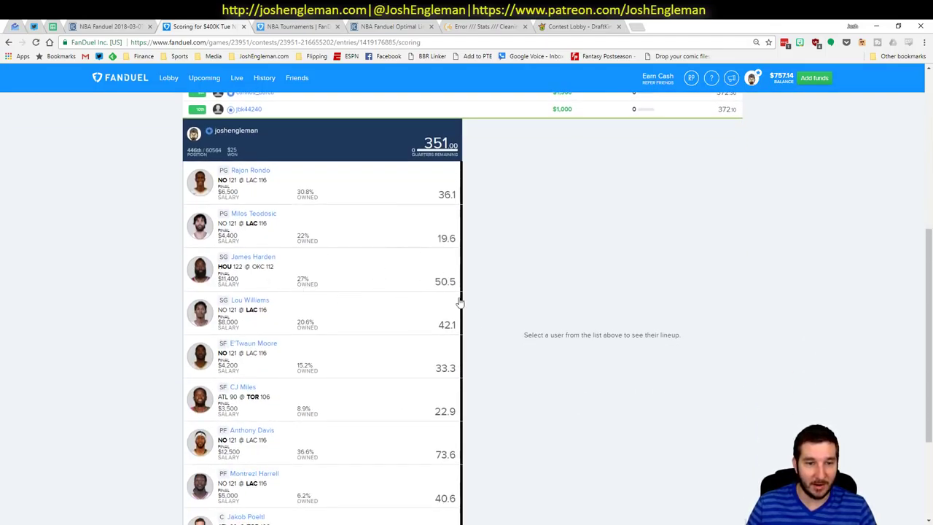
scroll(533, 296, down, 1)
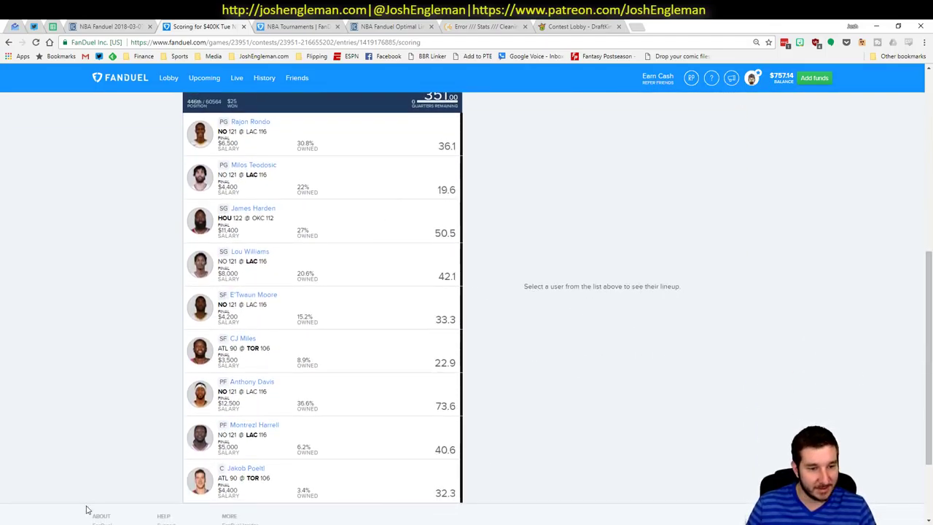
Open the FantasyCruncher FanDuel lineup rewind for 2018-03-06 and highlight Tyler Johnson's usage share among the point guards.
click(84, 485)
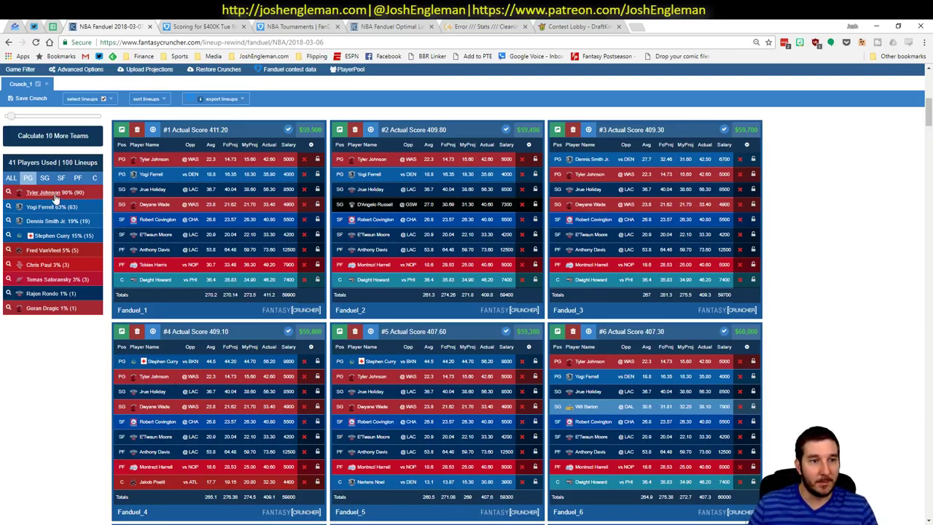
drag(86, 193, 62, 192)
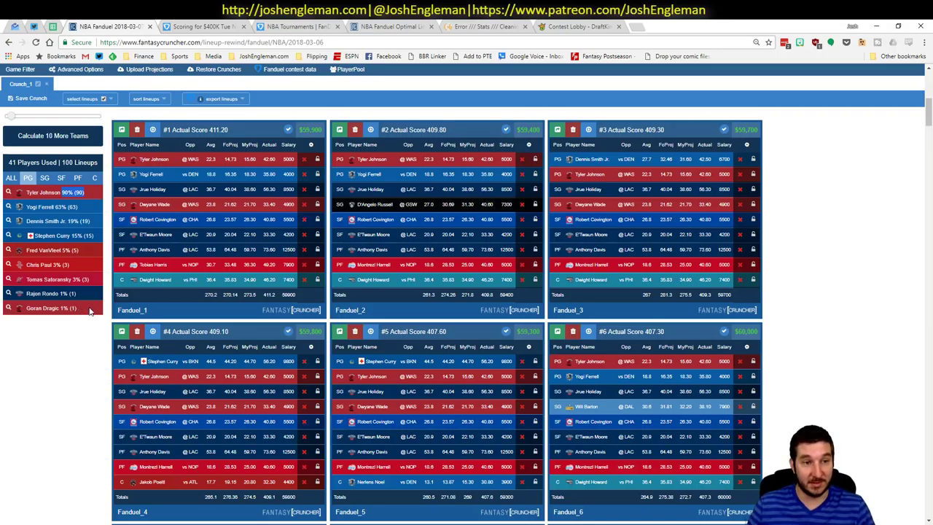
Switch to the Excel workbook and check Tyler Johnson's minutes from 06-Mar back to 27-Feb in the Miami player table.
mouse_move(83, 523)
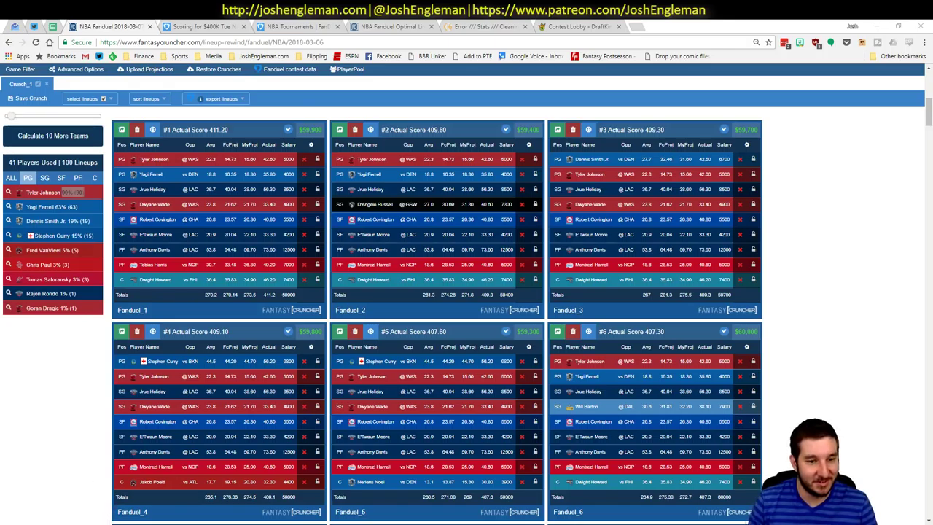
key(alt+Tab)
click(220, 245)
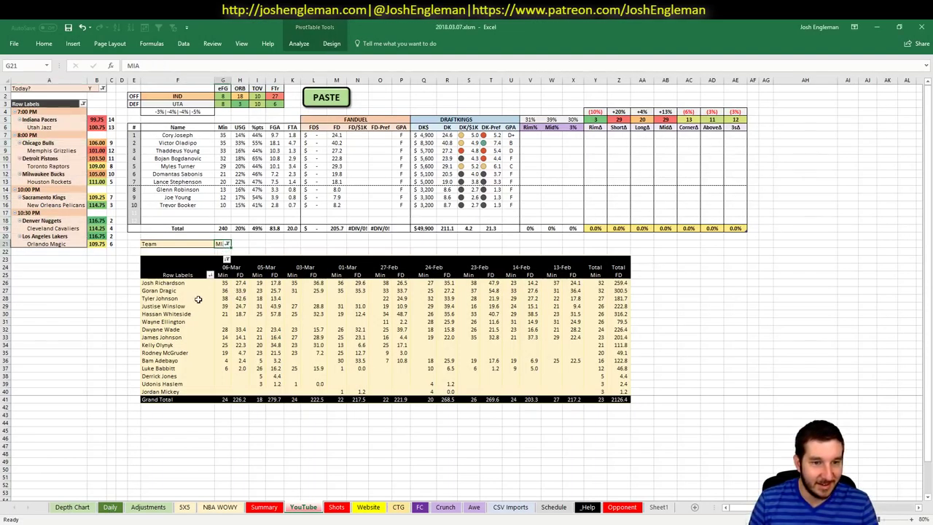
click(222, 298)
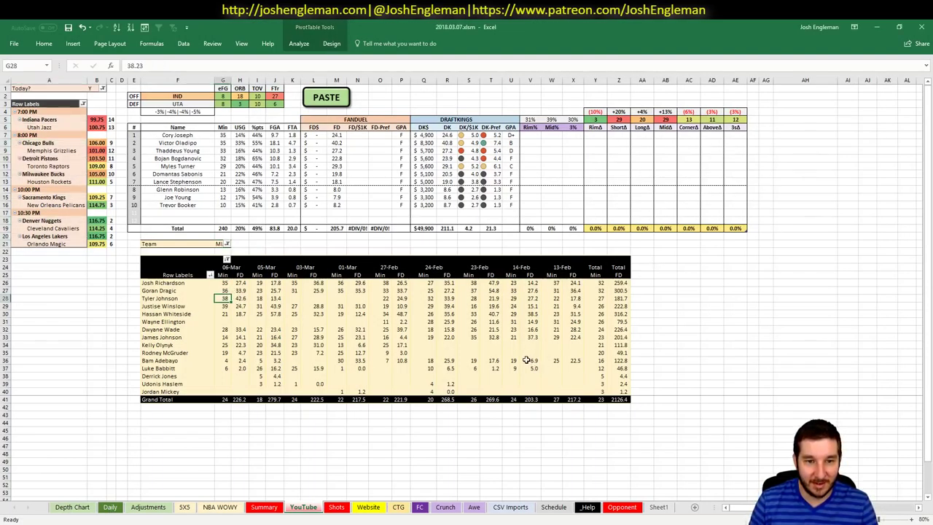
drag(256, 298, 355, 302)
click(356, 299)
click(379, 298)
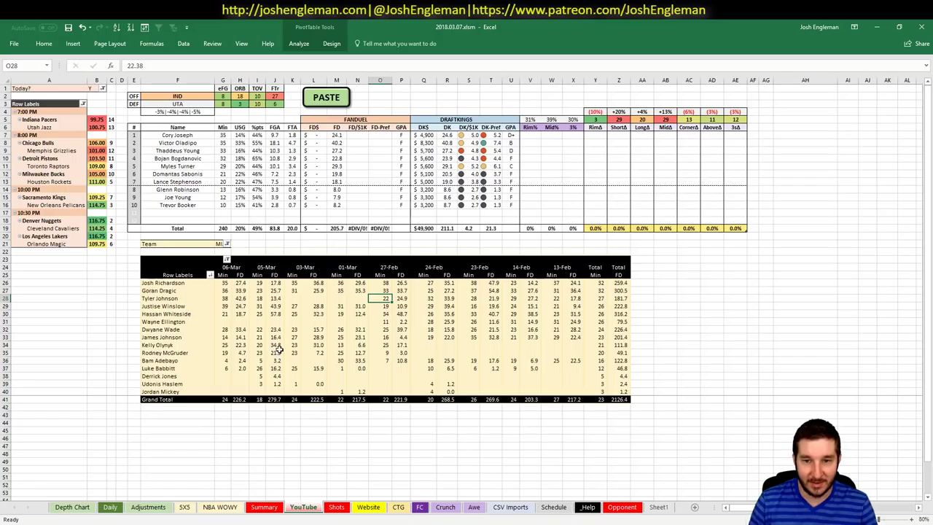
Switch back to FantasyCruncher and review Yogi Ferrell's game log from the top optimal lineup.
key(alt+Tab)
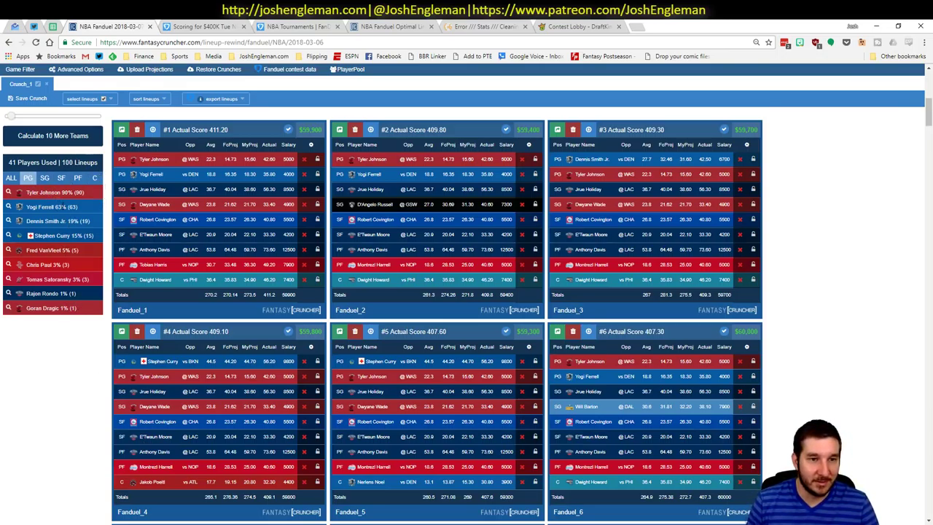
click(150, 176)
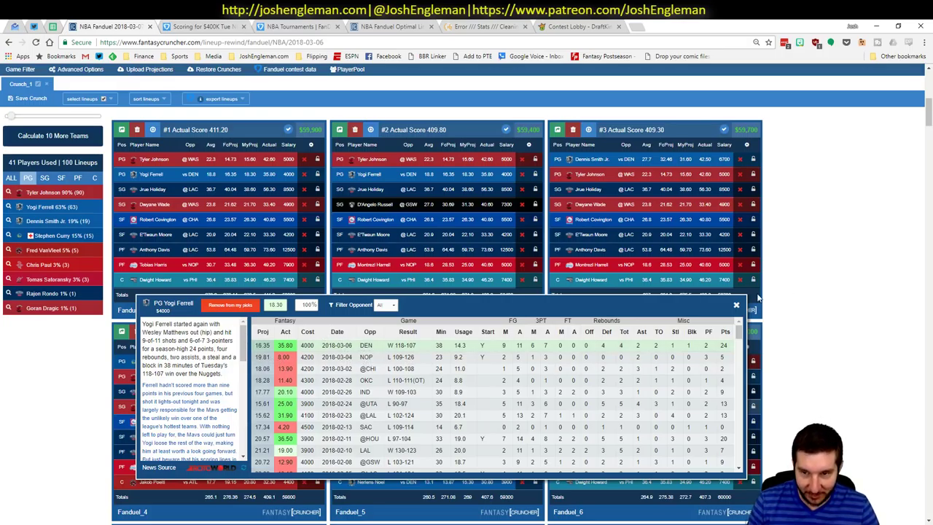
click(737, 305)
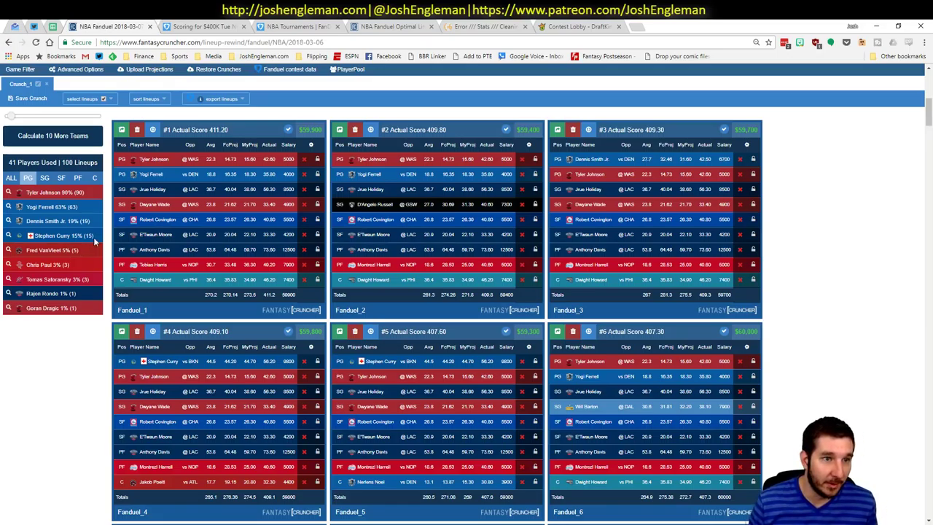
Filter the FantasyCruncher player list to PG and review Kemba Walker's game log.
scroll(846, 254, up, 8)
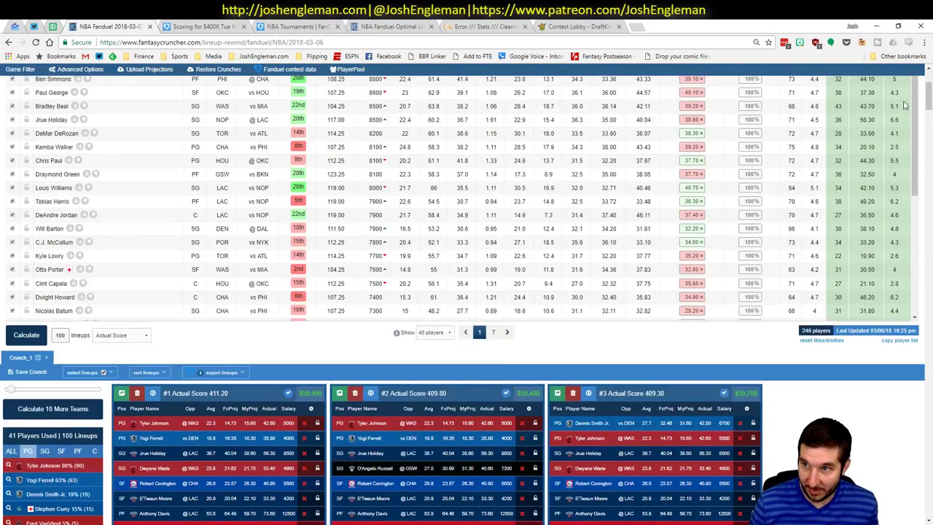
click(198, 110)
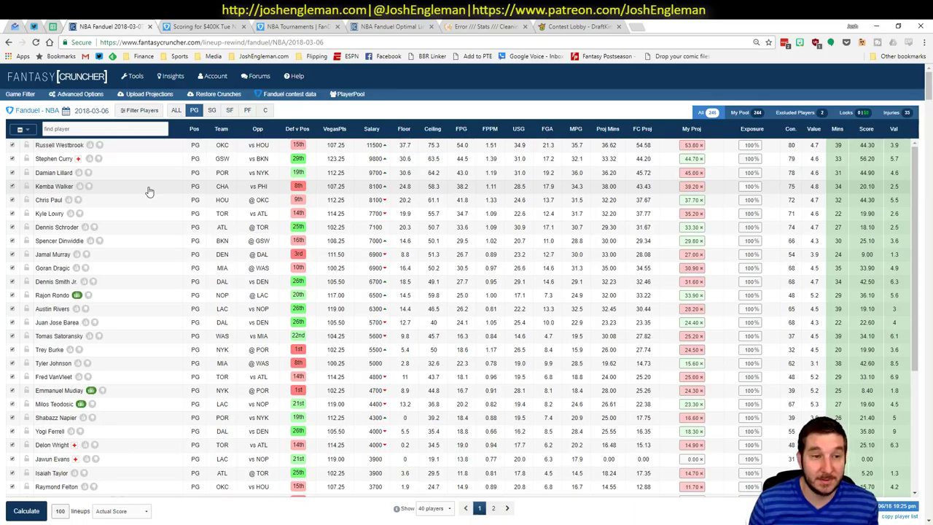
click(63, 188)
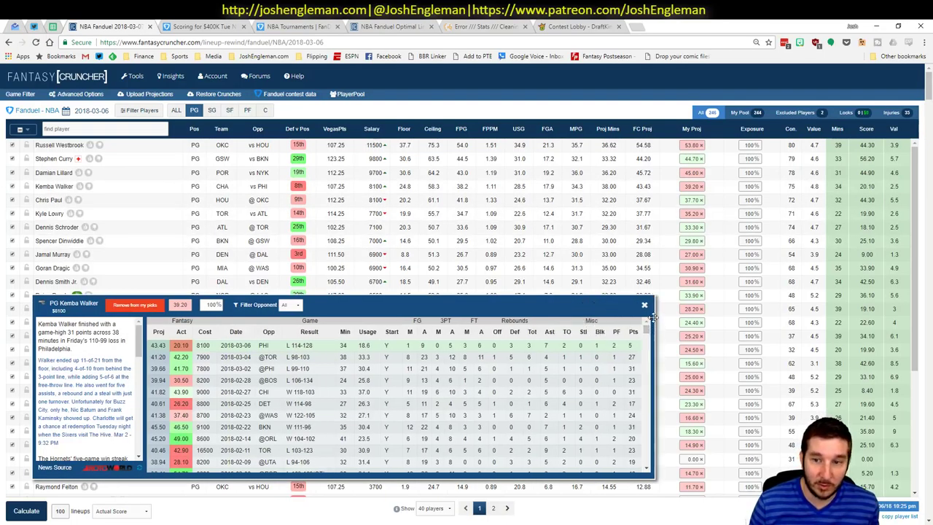
click(644, 304)
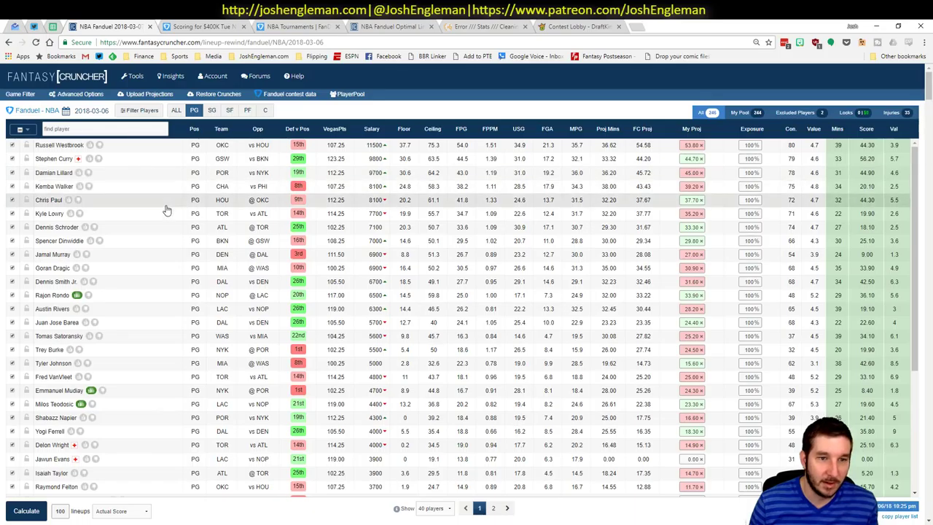
Review Kyle Lowry's game log back to the start of the 2017-18 season and close it.
click(46, 217)
click(638, 305)
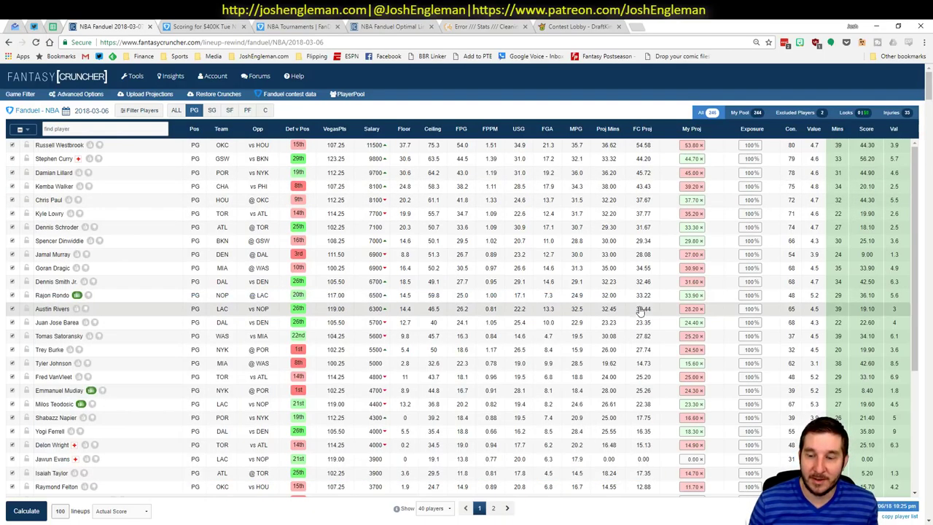
click(48, 214)
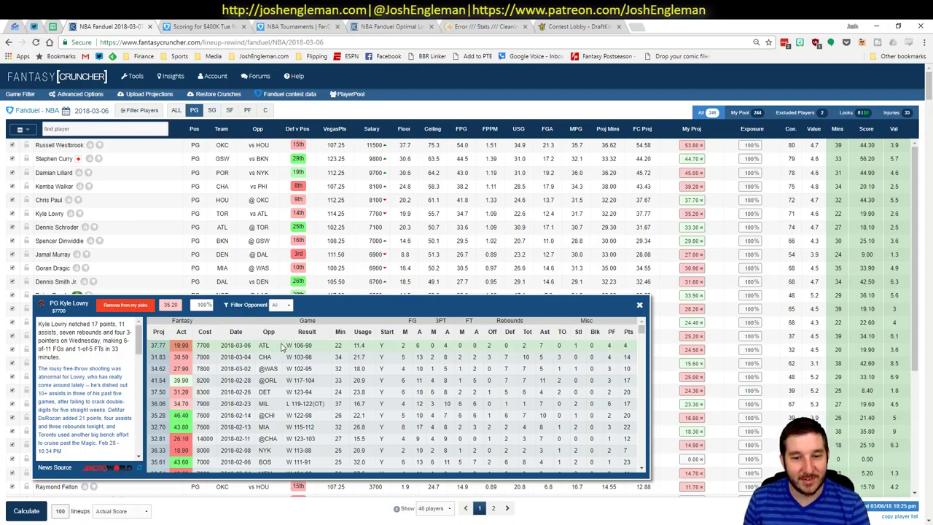
scroll(525, 403, down, 3)
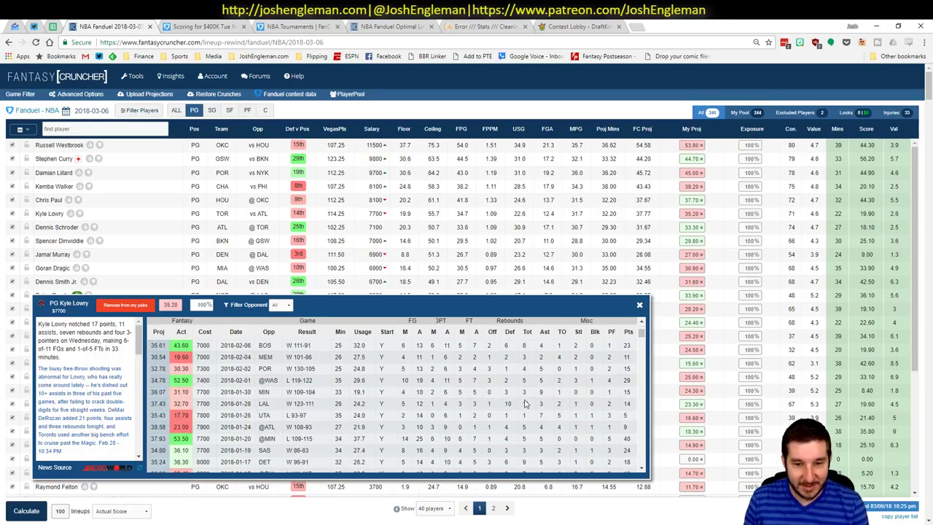
scroll(525, 403, down, 5)
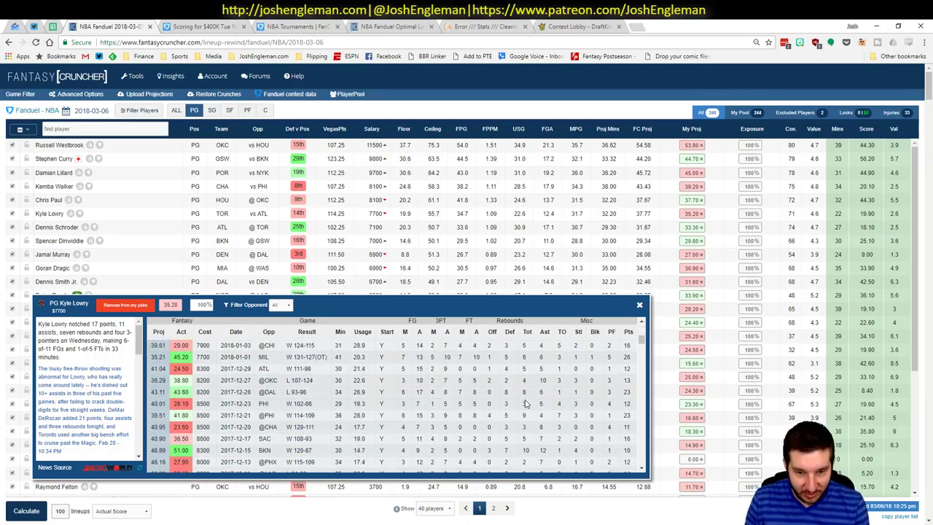
scroll(525, 403, down, 4)
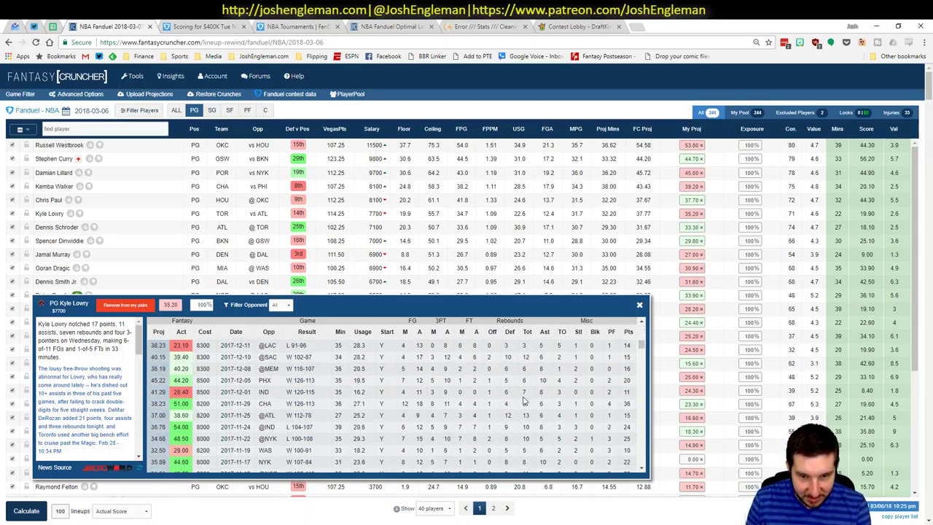
scroll(525, 403, down, 4)
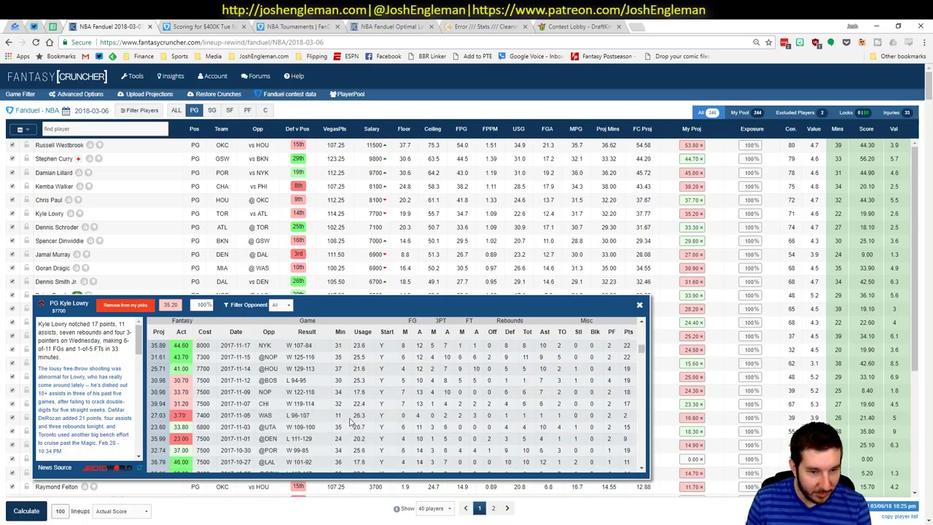
scroll(458, 421, down, 3)
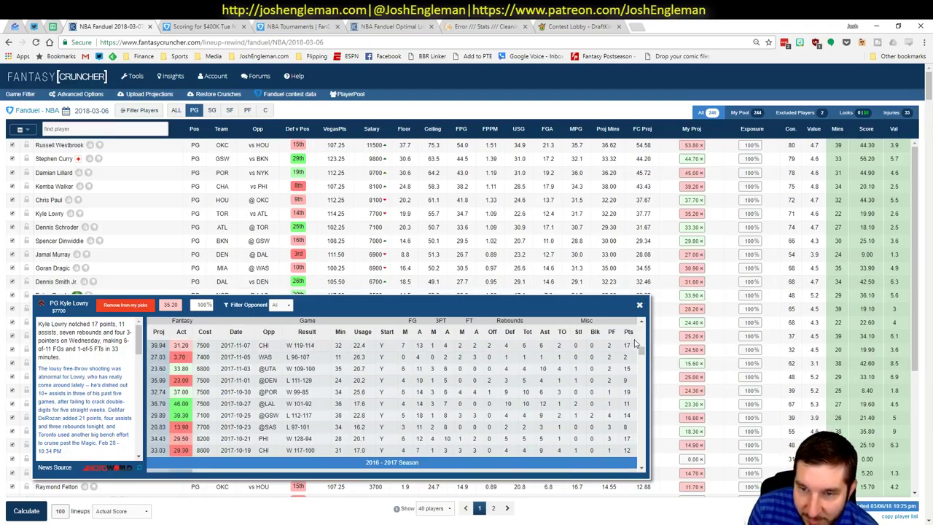
scroll(643, 332, up, 10)
drag(643, 326, 643, 322)
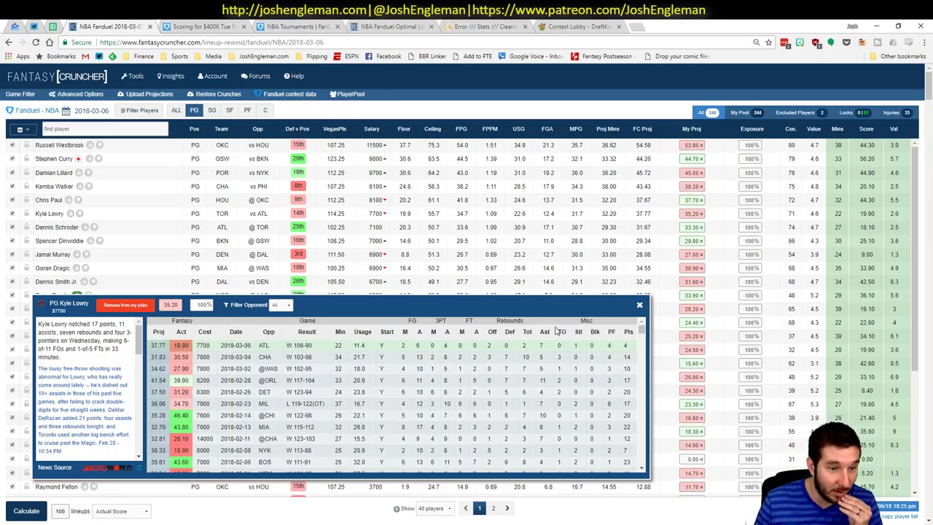
click(639, 305)
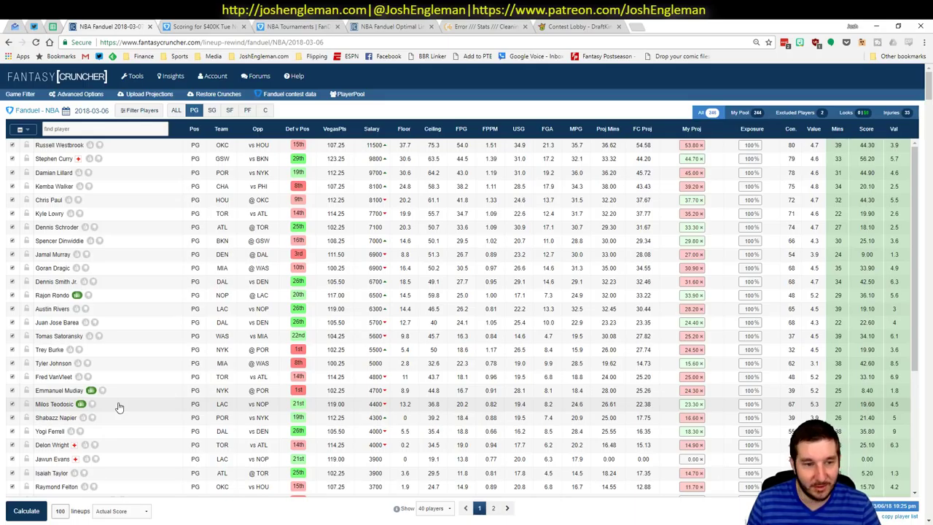
Show the SG usage shares across the optimal lineups and check the Miami player table in the Excel workbook before returning to FantasyCruncher.
click(213, 76)
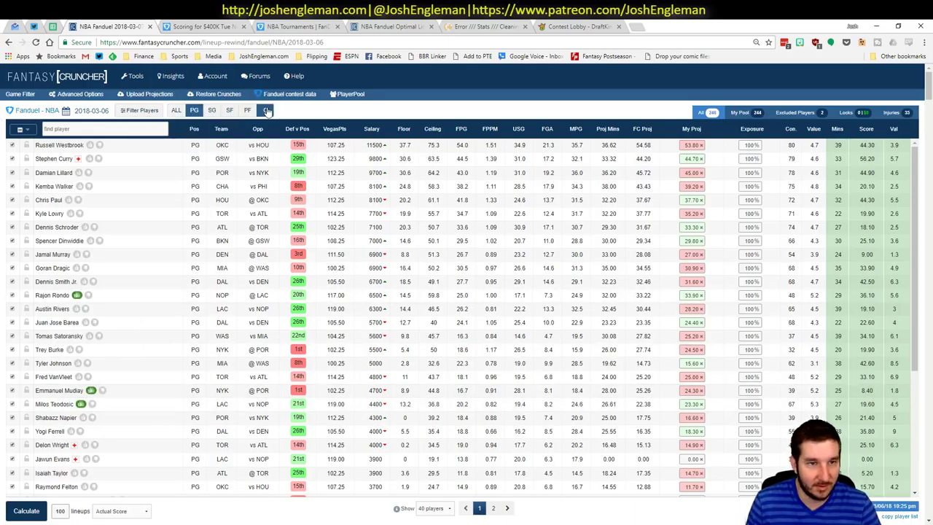
right_click(209, 515)
key(Escape)
scroll(181, 511, down, 5)
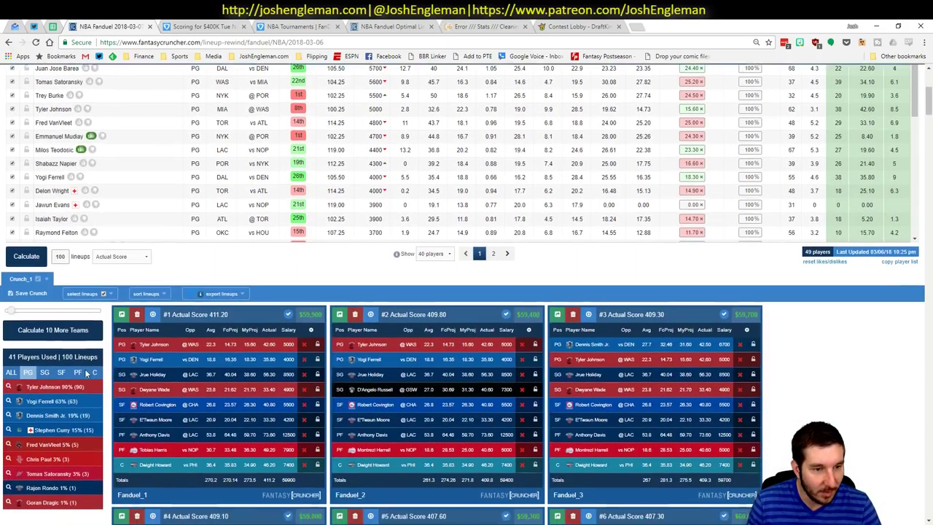
click(44, 238)
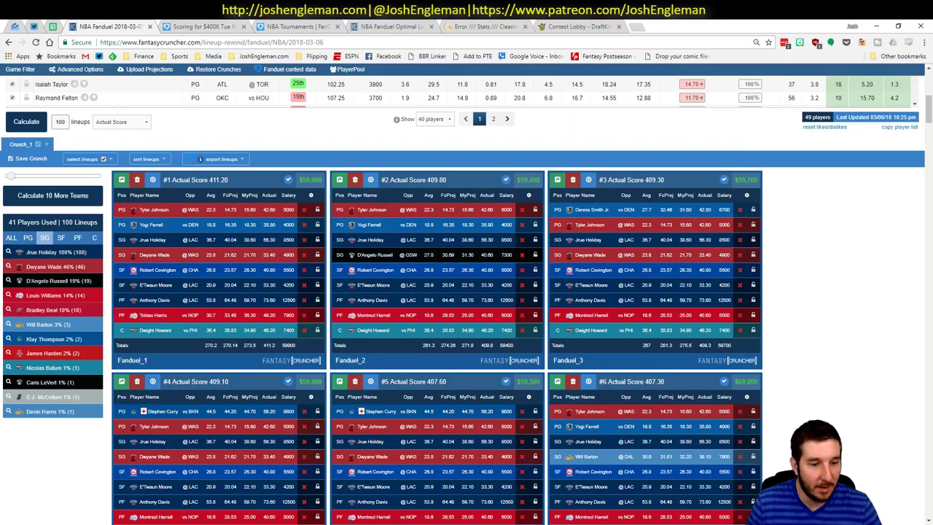
scroll(839, 269, up, 5)
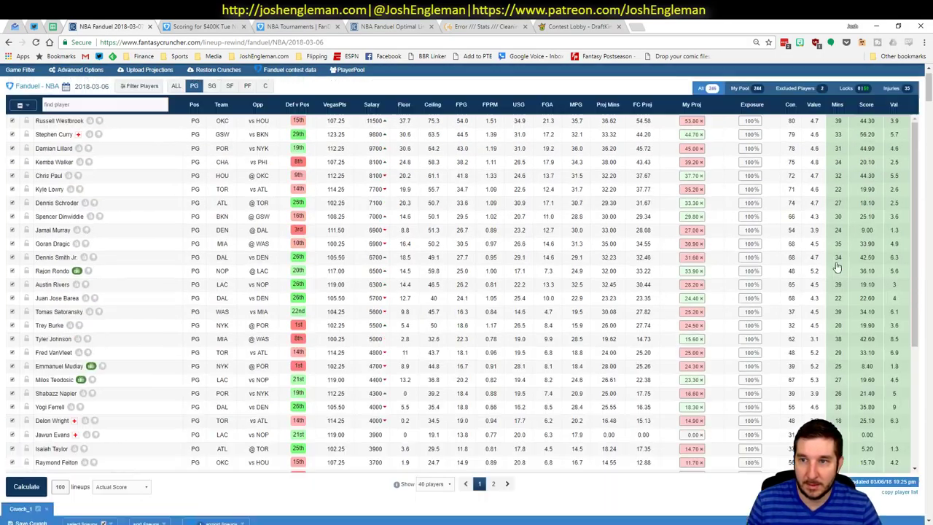
scroll(292, 516, down, 7)
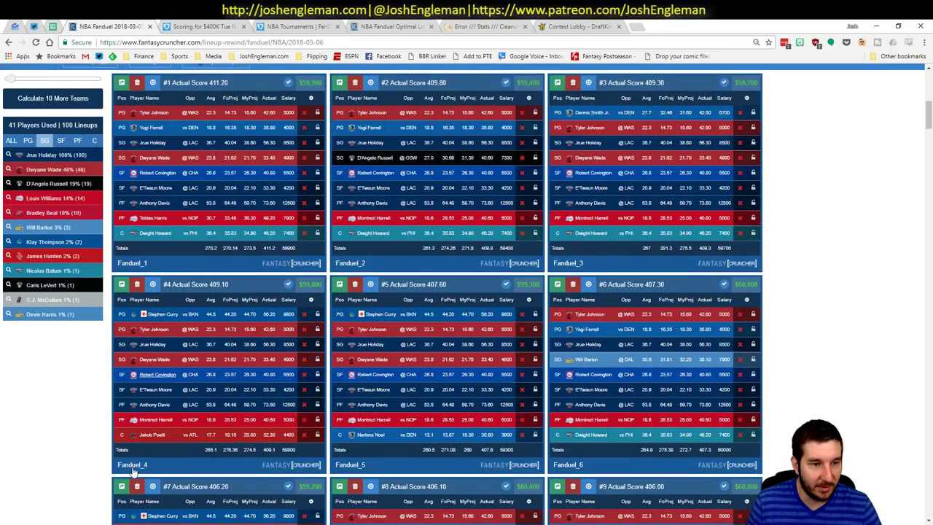
scroll(59, 431, up, 1)
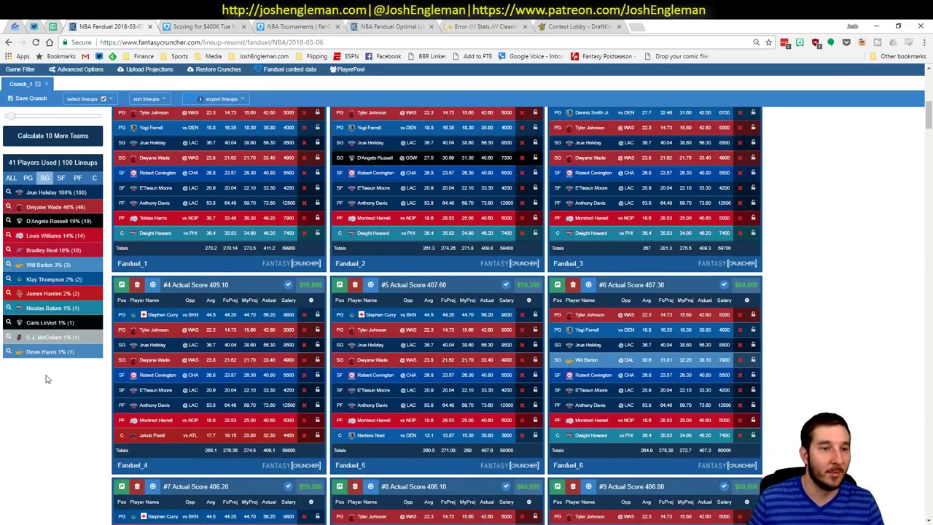
scroll(46, 377, up, 2)
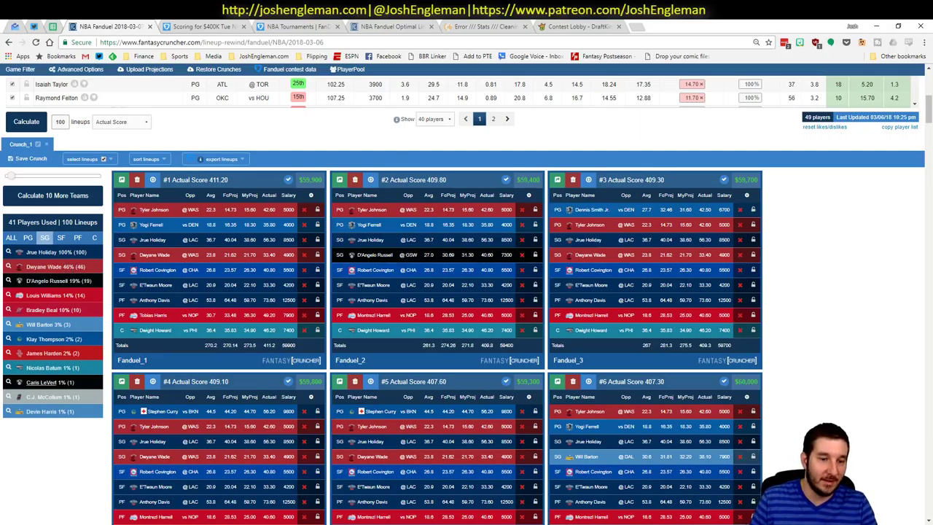
key(alt+Tab)
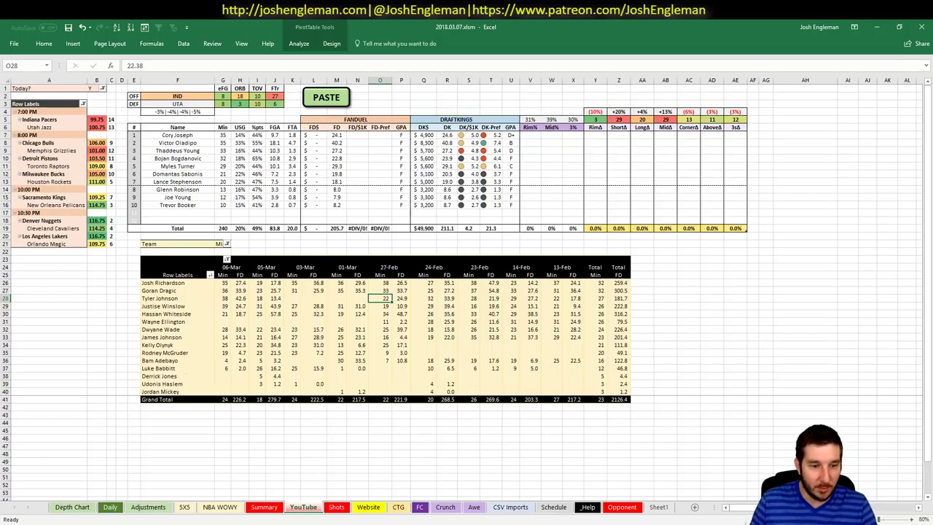
key(alt+Tab)
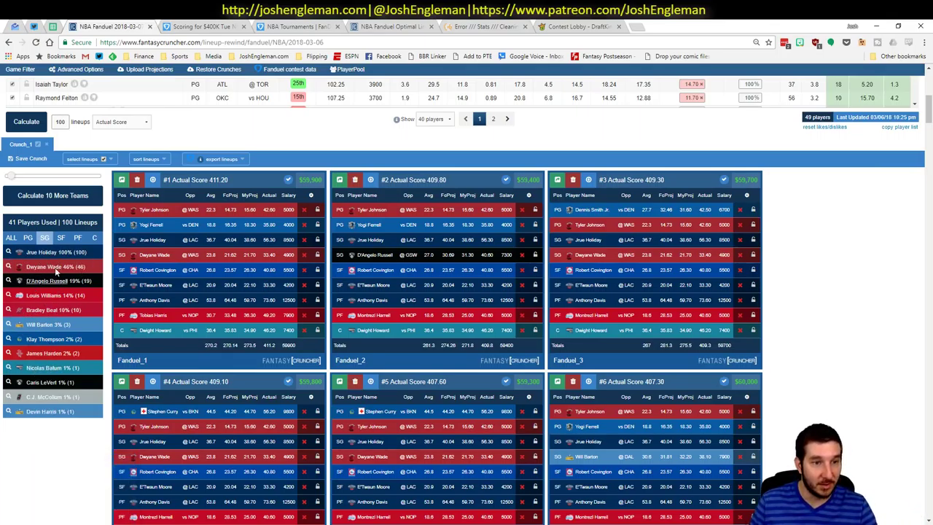
Review the SF and PF usage shares across the optimal lineups, consulting the Excel workbook and the PF player list.
click(63, 238)
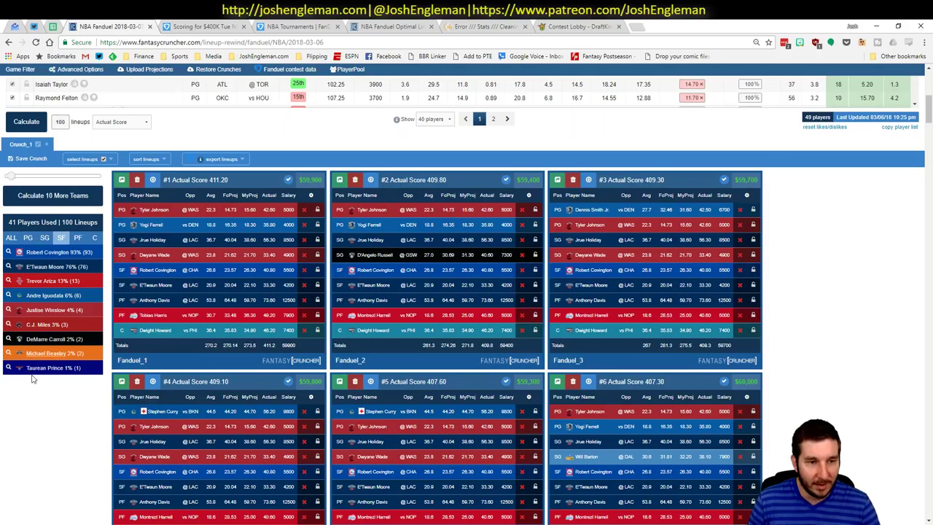
click(77, 238)
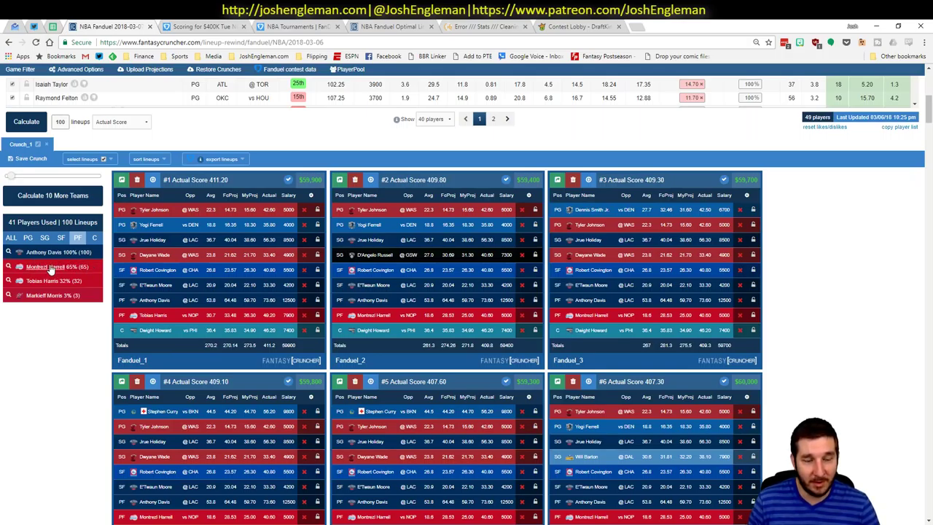
key(alt+Tab)
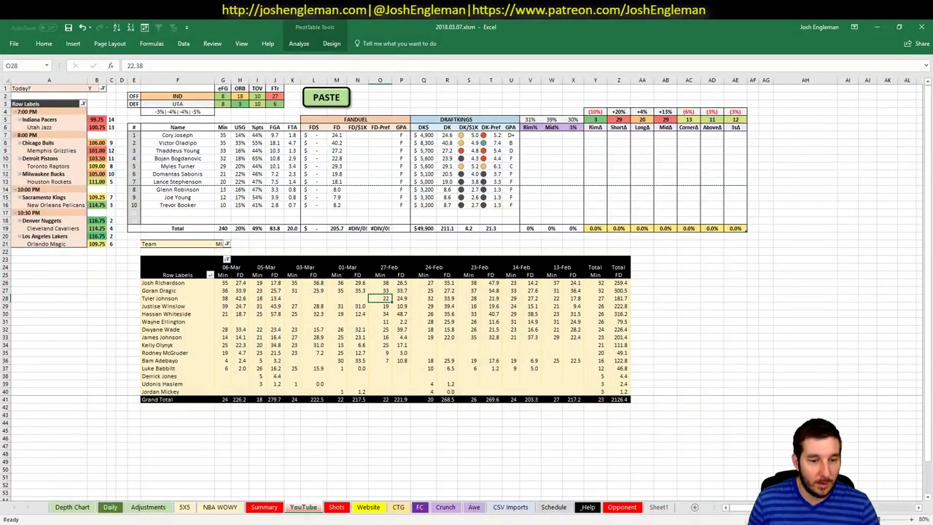
key(alt+Tab)
scroll(314, 144, up, 5)
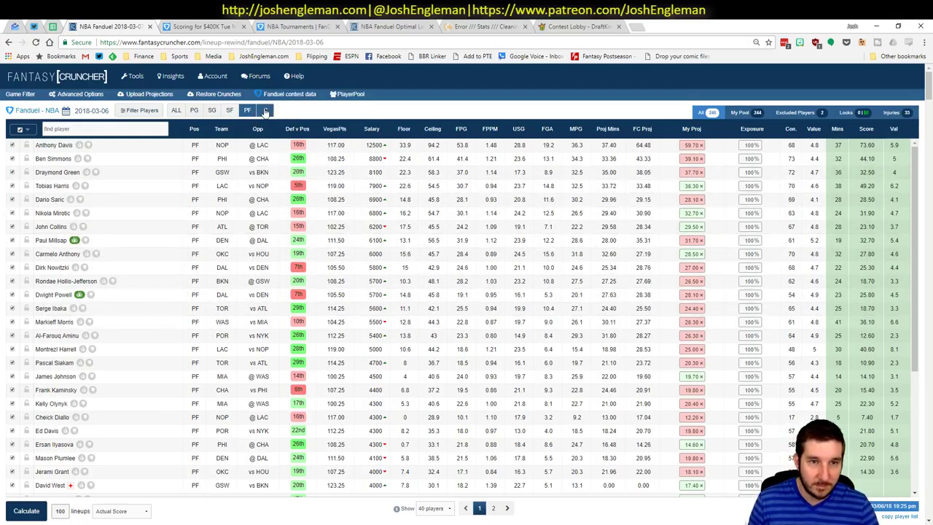
scroll(186, 519, down, 5)
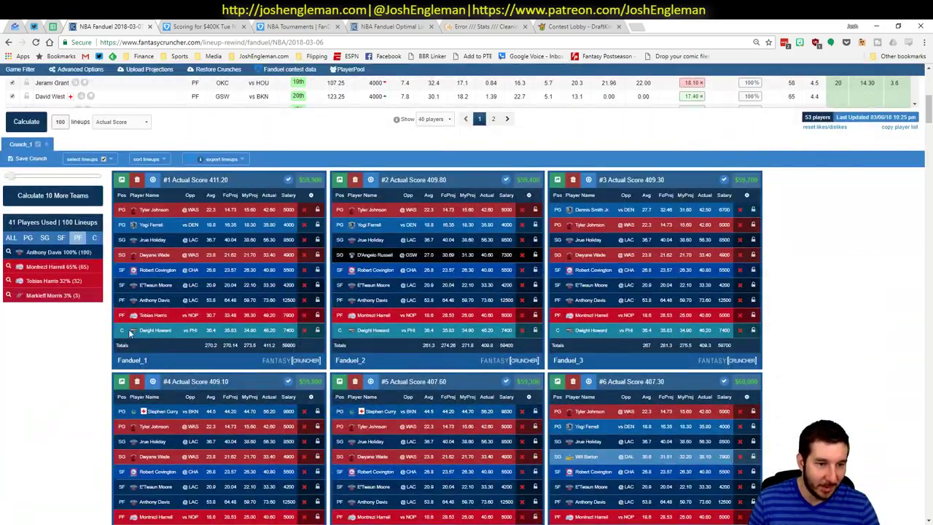
Show the C usage shares across the optimal lineups and review Dwight Howard's game log from the top lineup.
click(94, 238)
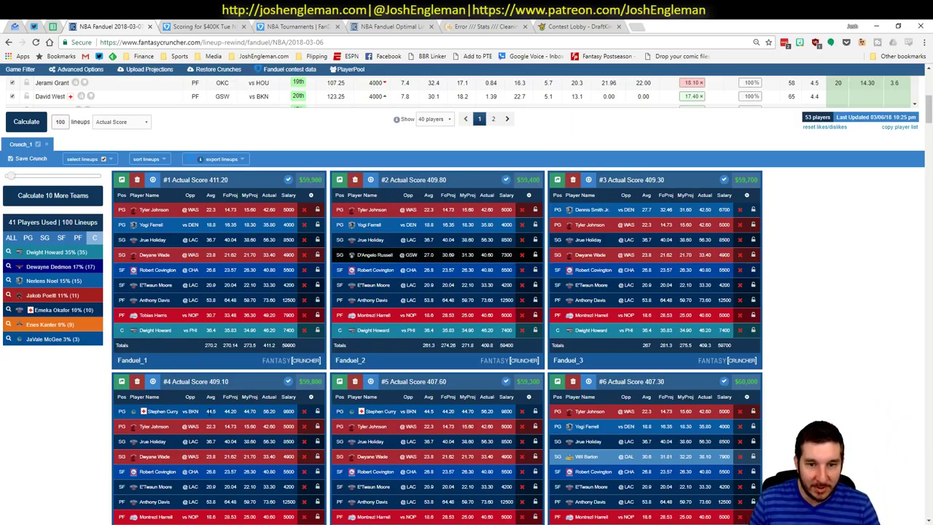
click(155, 332)
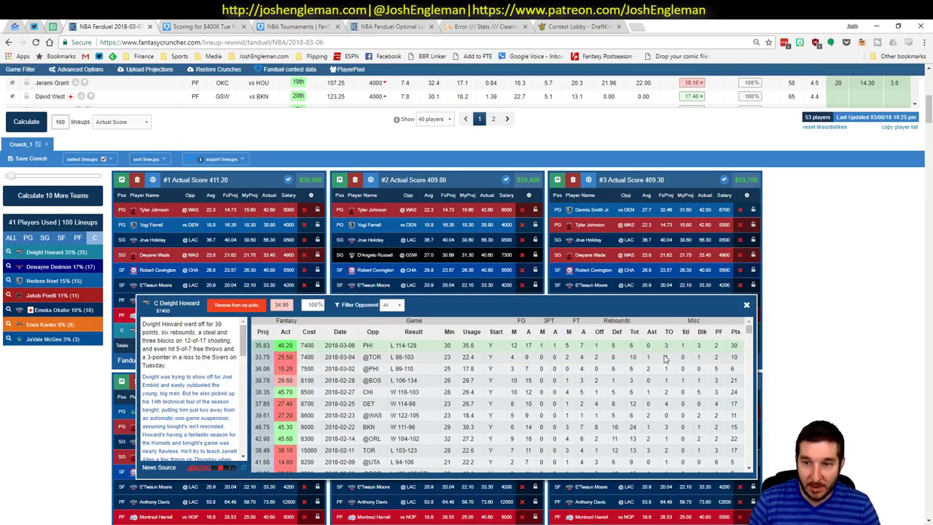
click(745, 306)
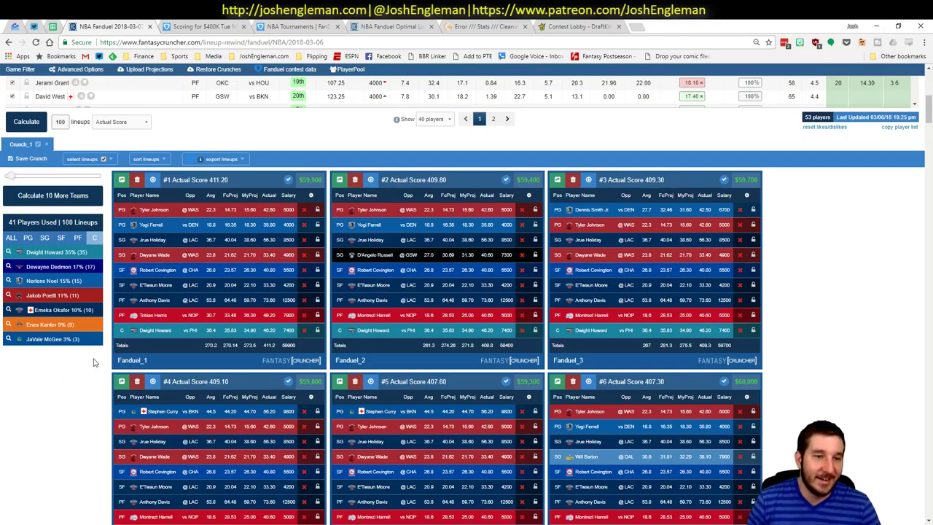
Filter the player list to C and review Nerlens Noel's game log from the lineup usage list.
scroll(93, 362, up, 5)
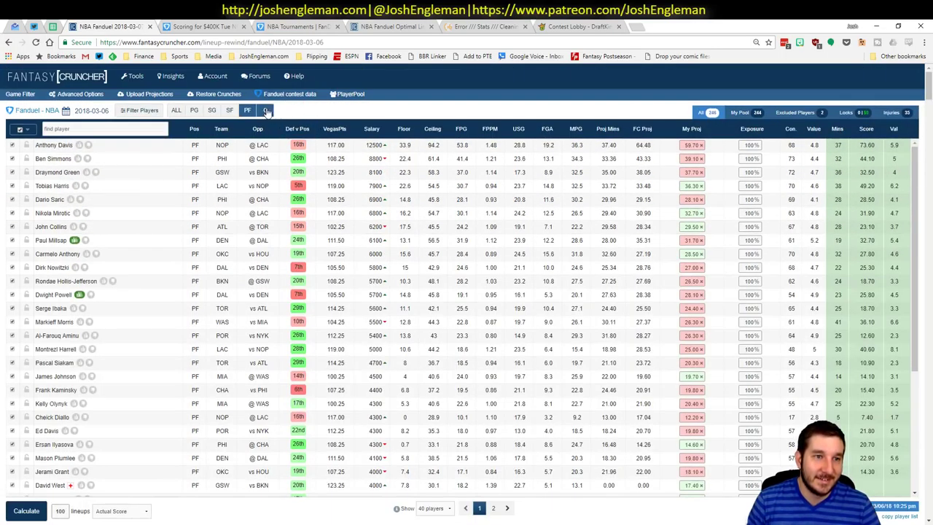
click(266, 110)
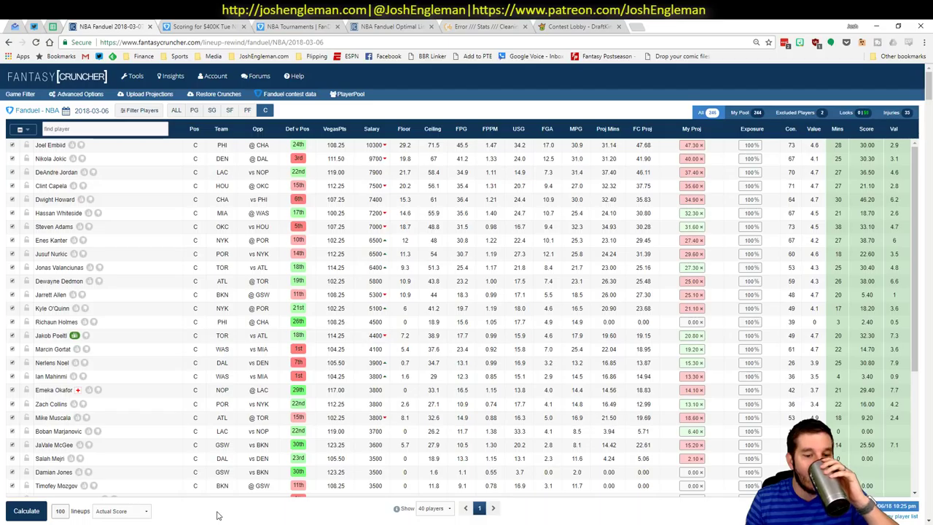
click(26, 510)
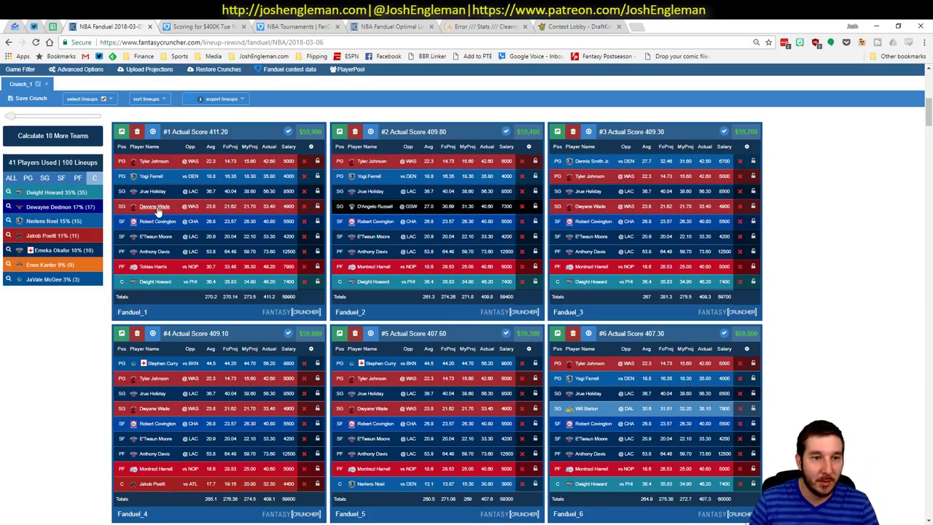
scroll(81, 356, up, 1)
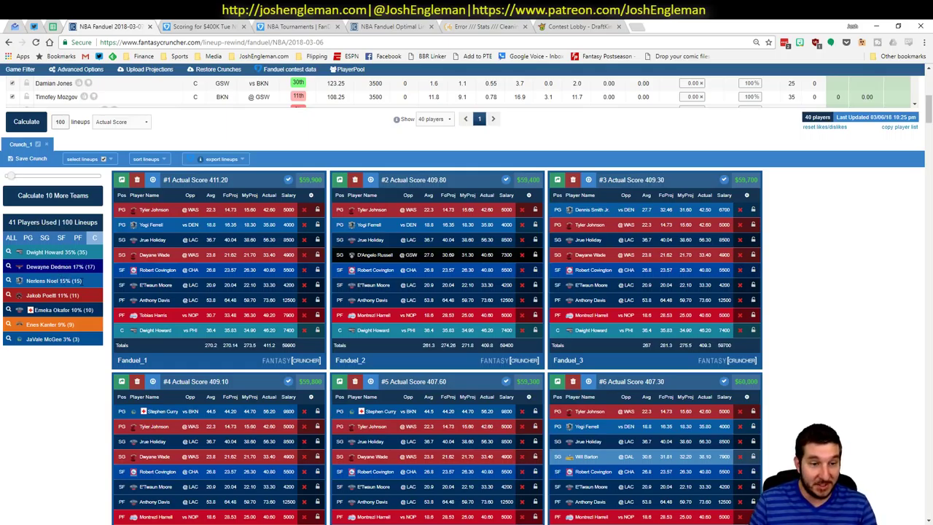
scroll(79, 365, up, 1)
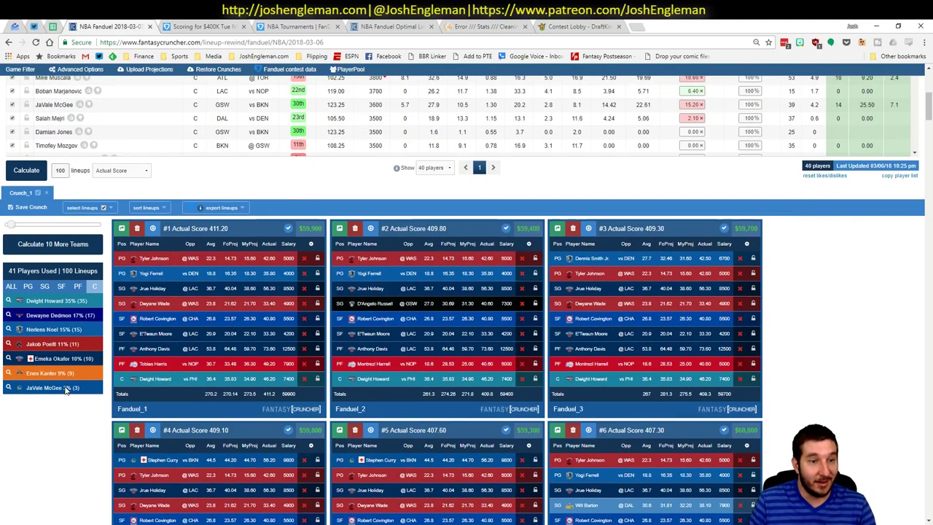
click(41, 332)
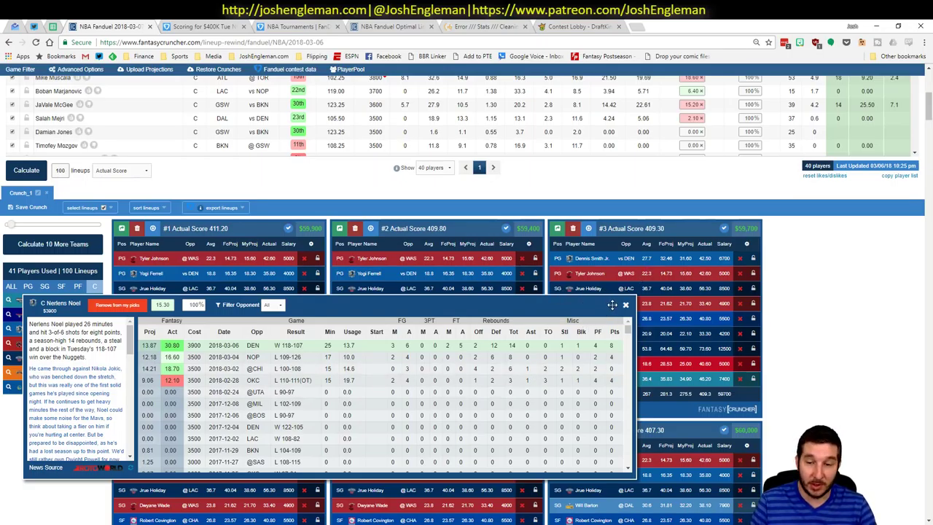
click(625, 304)
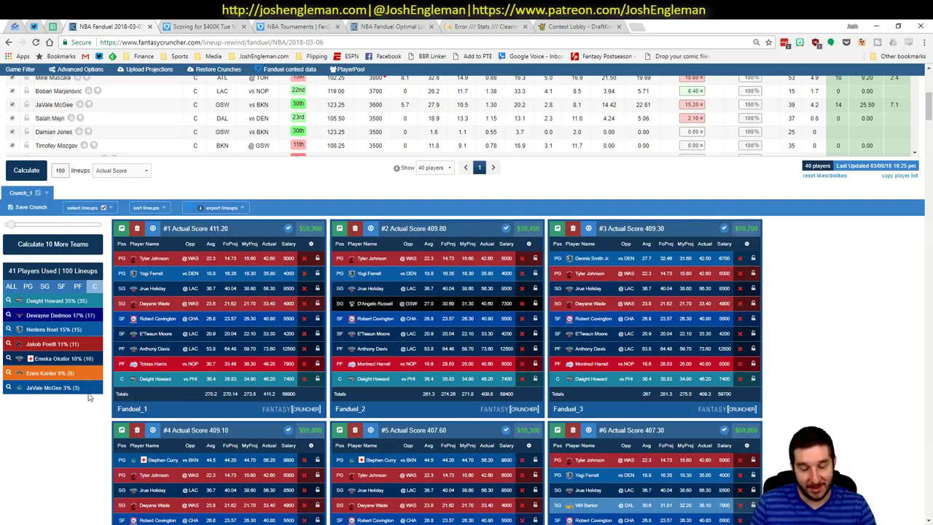
Return to the top of the C player list and switch to the YouTube sheet of the 2018.03.07 Excel workbook.
scroll(920, 465, up, 5)
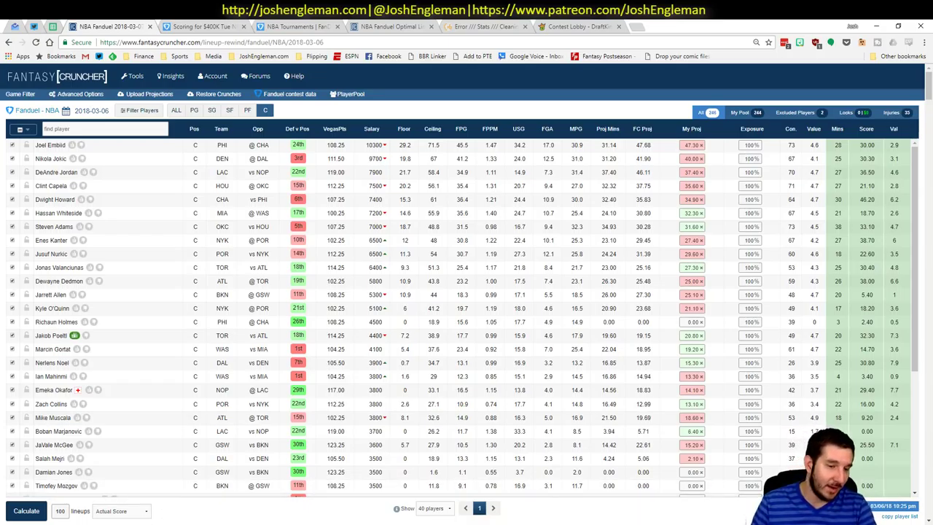
mouse_move(83, 524)
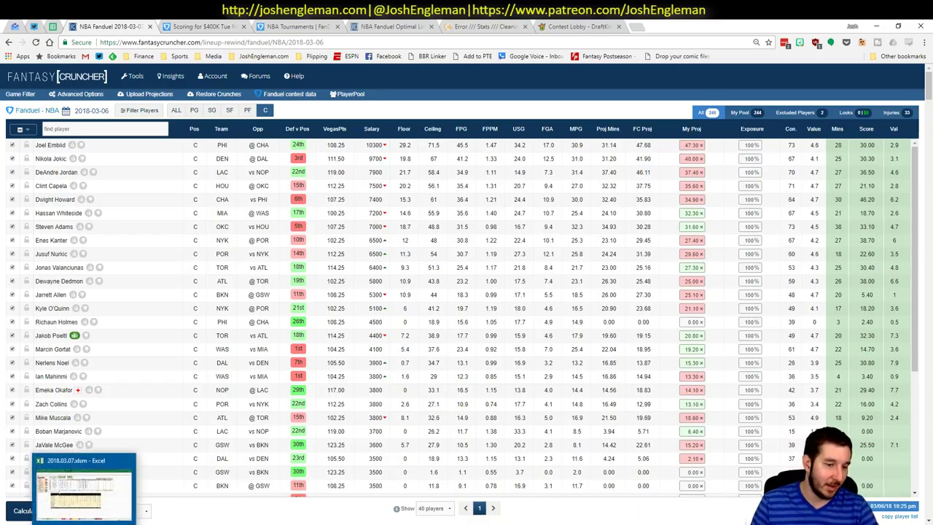
click(83, 490)
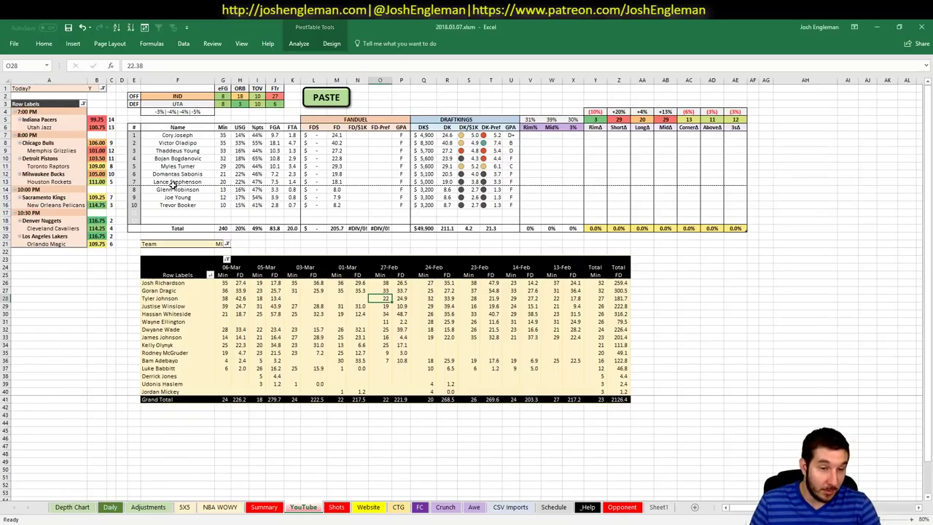
click(256, 245)
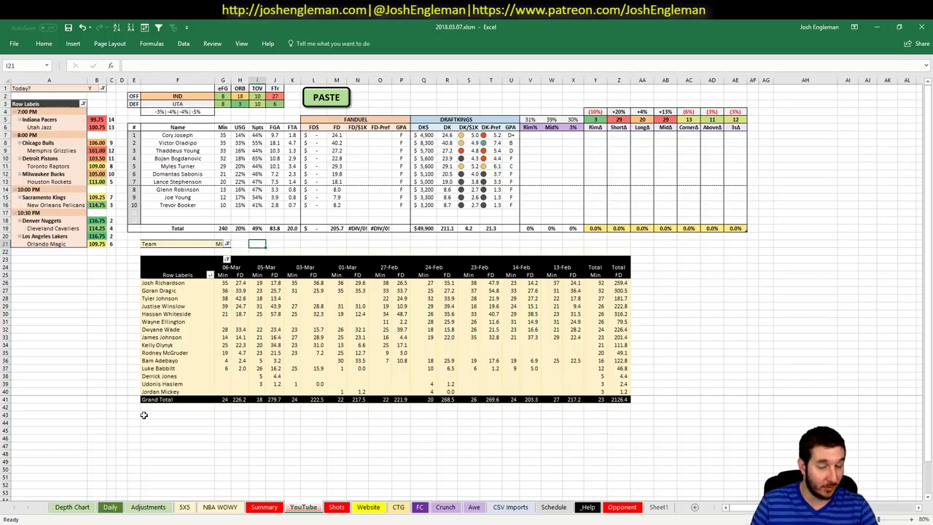
click(596, 244)
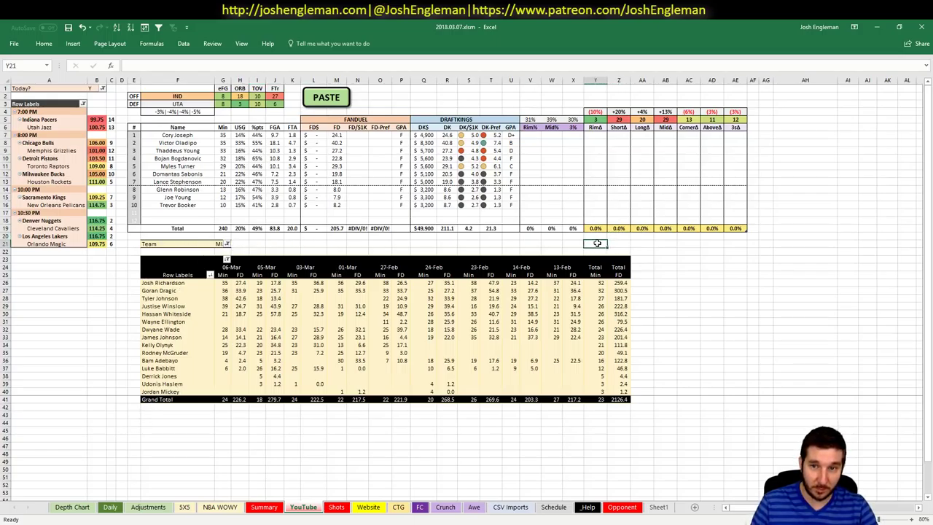
click(259, 243)
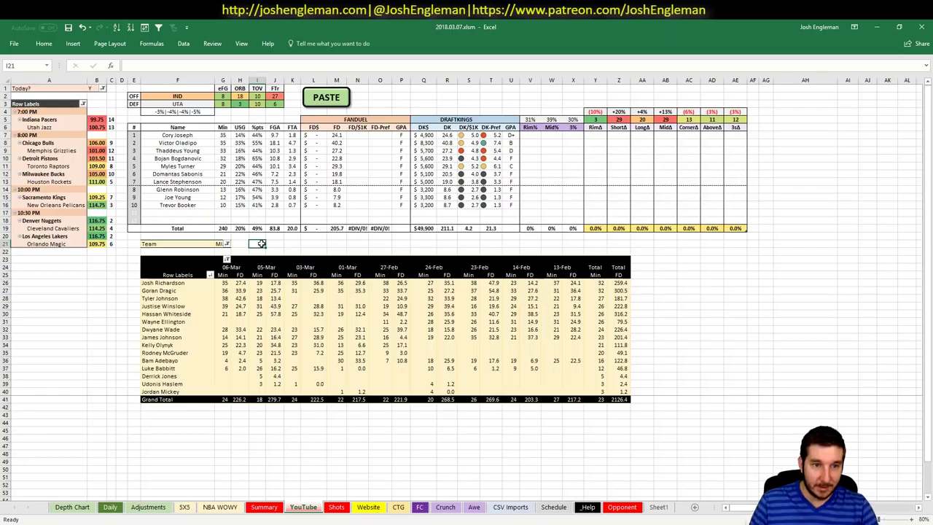
click(663, 295)
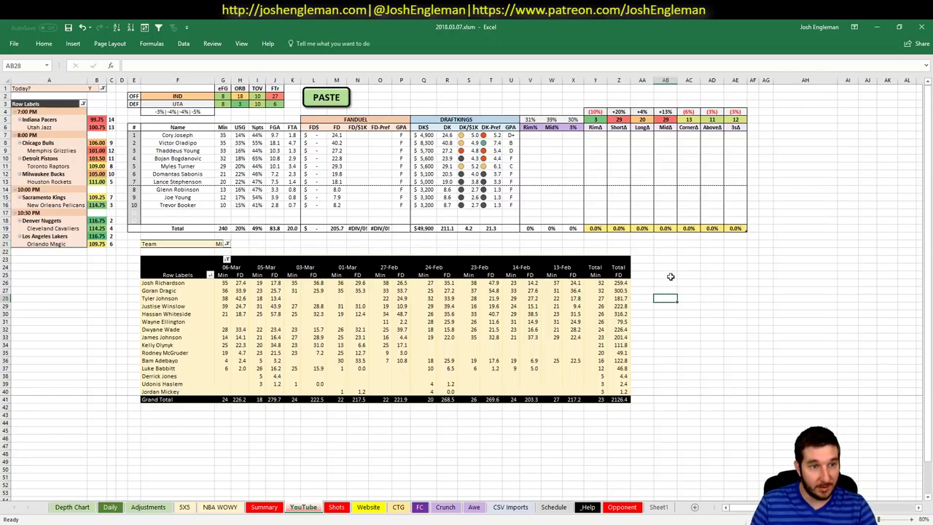
Review the March 7 slate's matchups, team totals and ranks, focusing on the Indiana Pacers and Utah Jazz game.
click(60, 143)
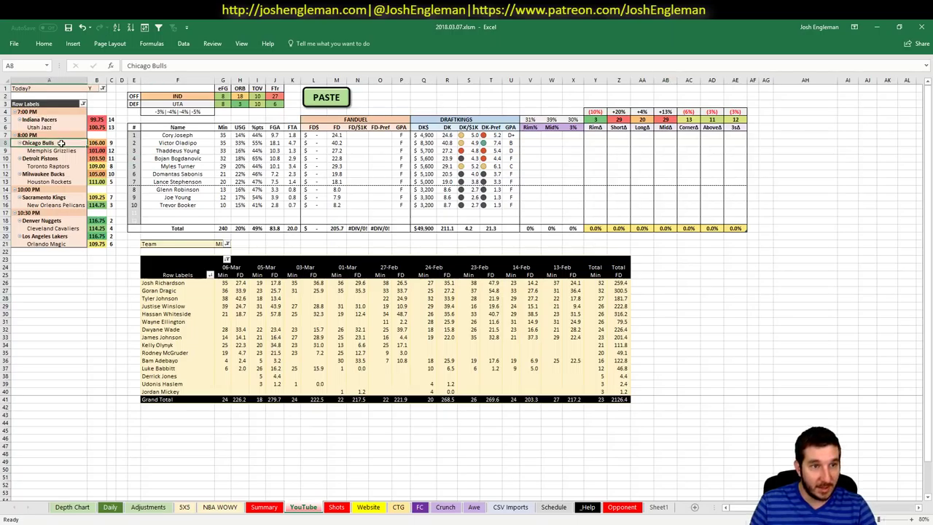
click(112, 120)
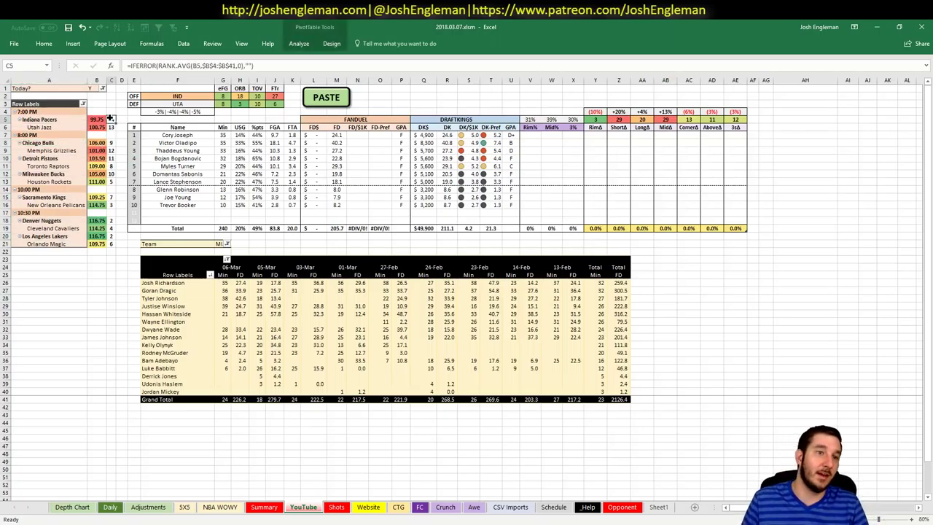
click(674, 267)
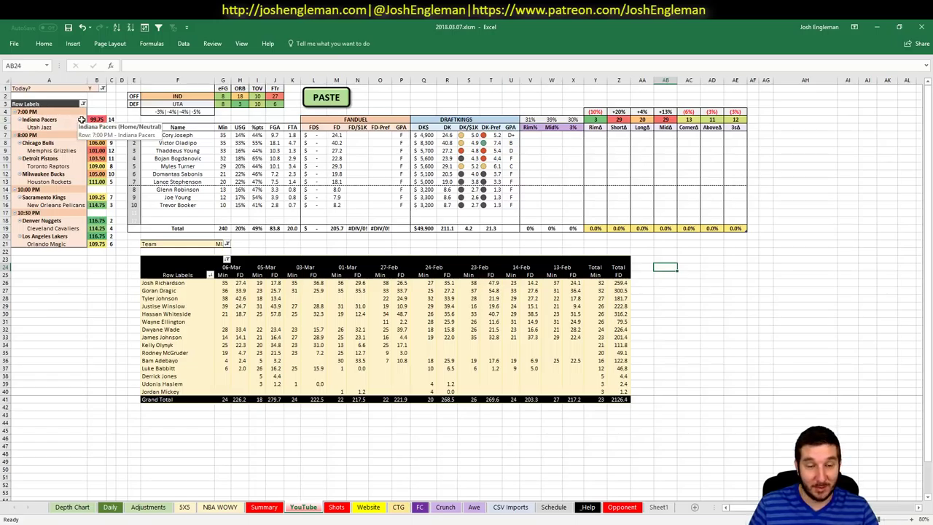
click(443, 239)
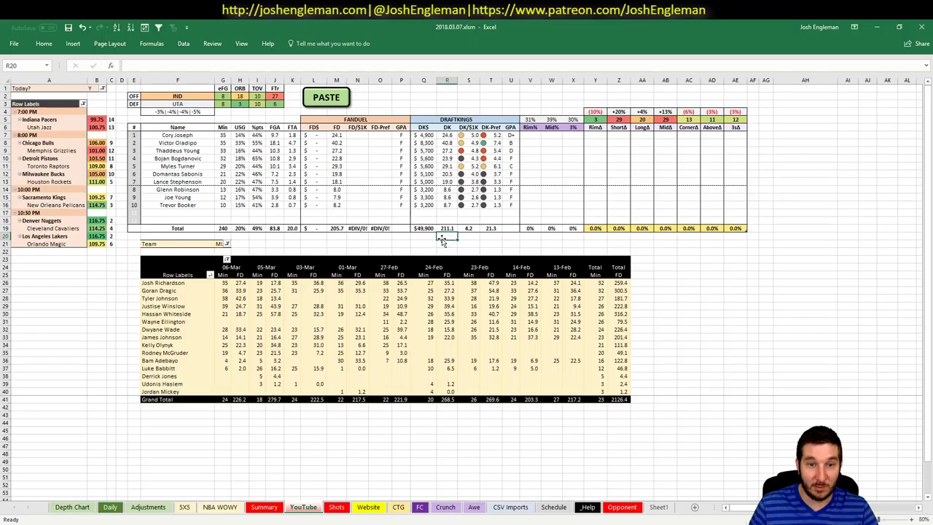
click(259, 243)
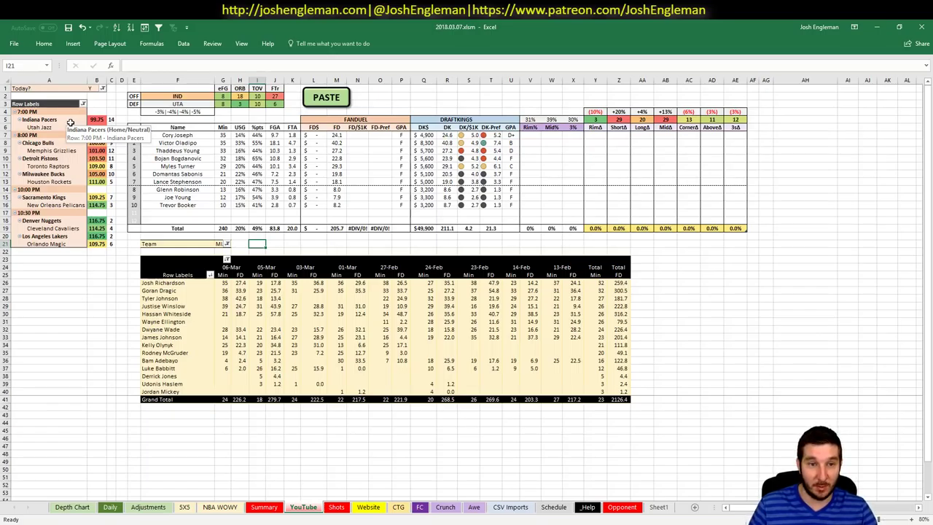
click(130, 127)
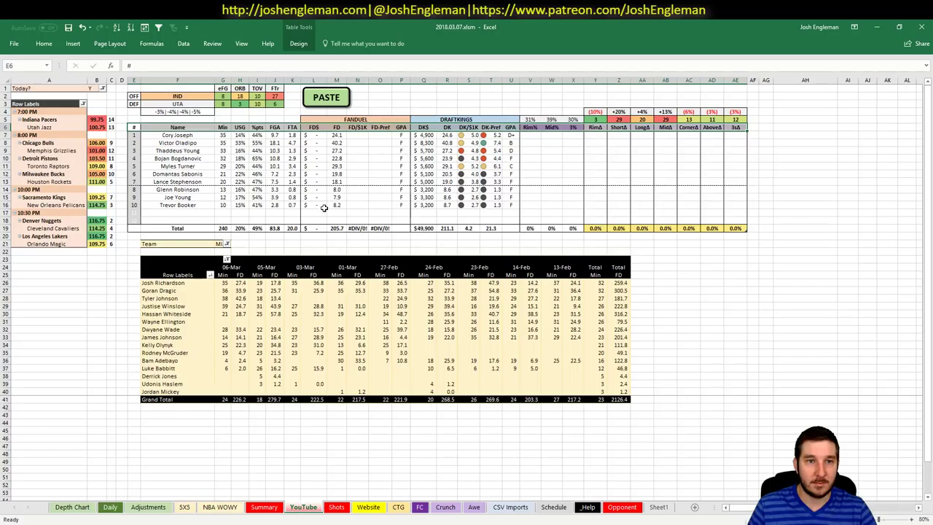
Examine the Indiana players' matchup scores in the PG and SG groups of the 5X5 sheet.
click(184, 508)
scroll(207, 312, up, 1)
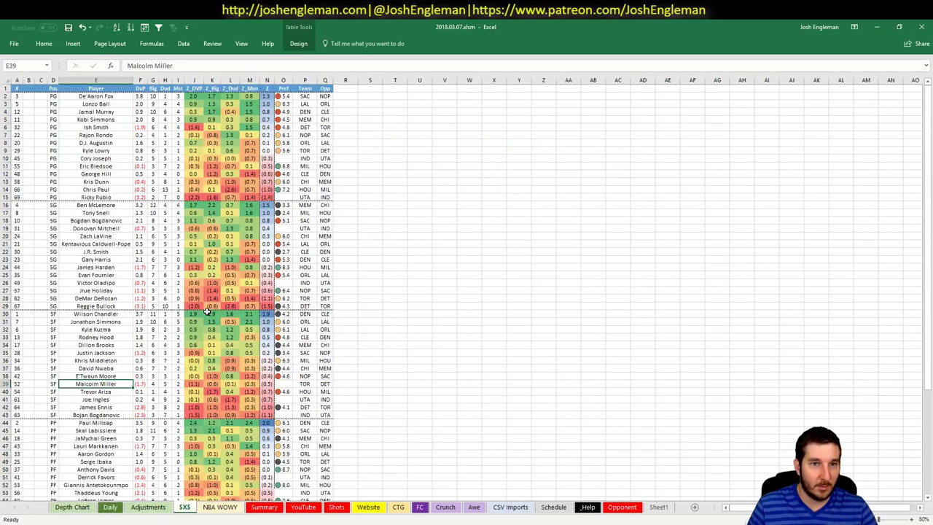
click(303, 157)
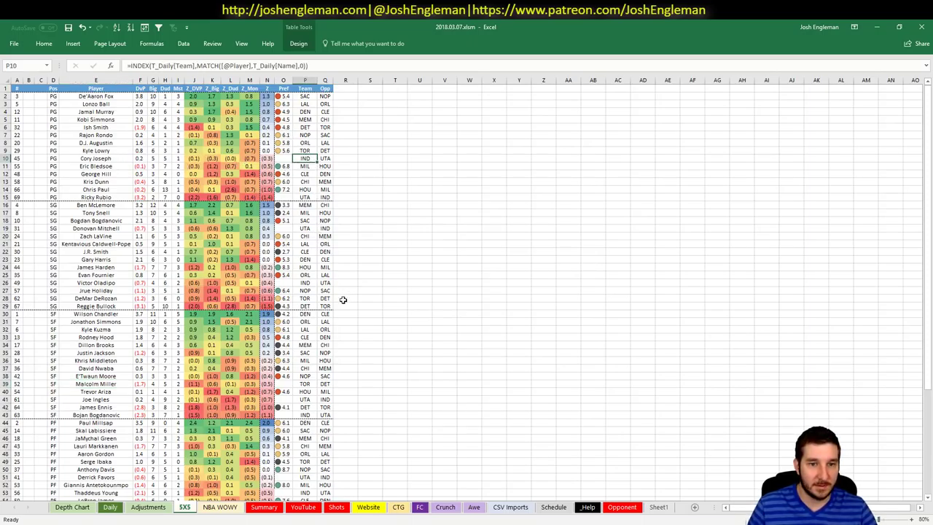
click(297, 283)
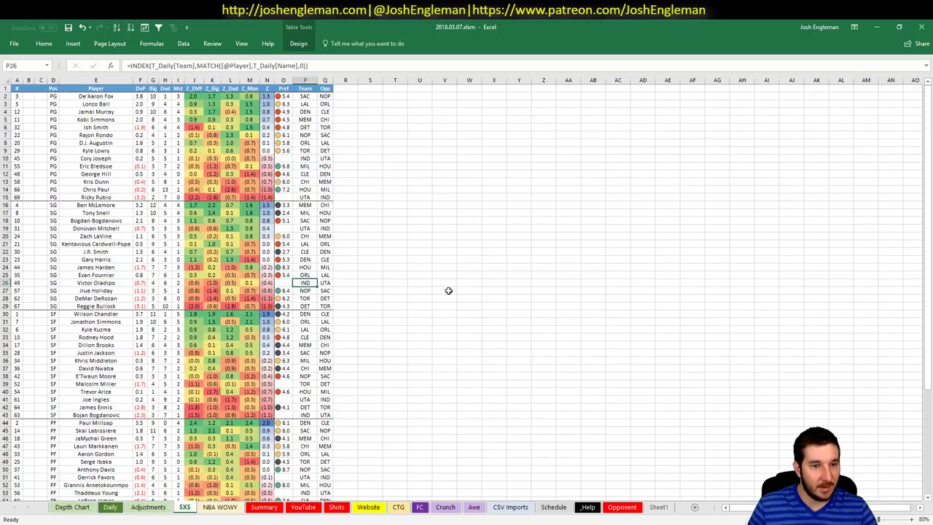
Examine the Indiana players' matchup scores in the SF, PF and C groups of the 5X5 sheet.
scroll(395, 266, down, 4)
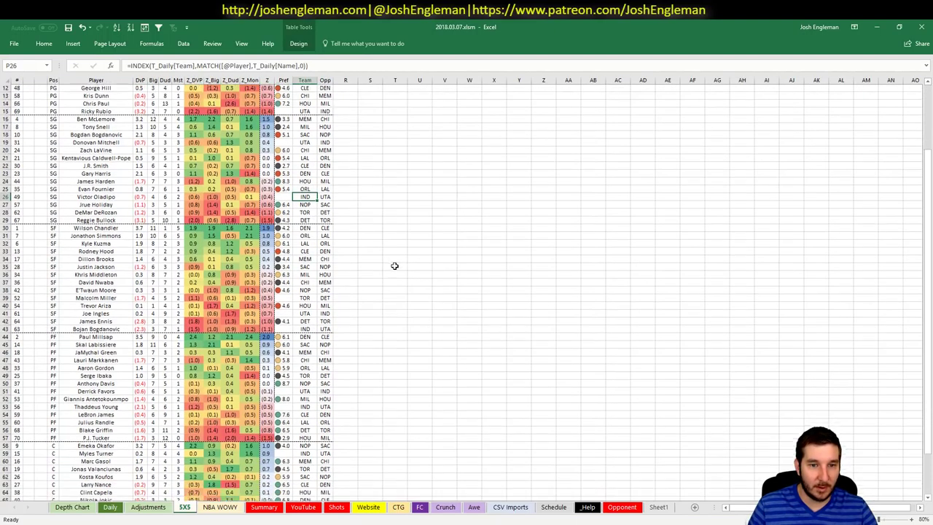
click(304, 329)
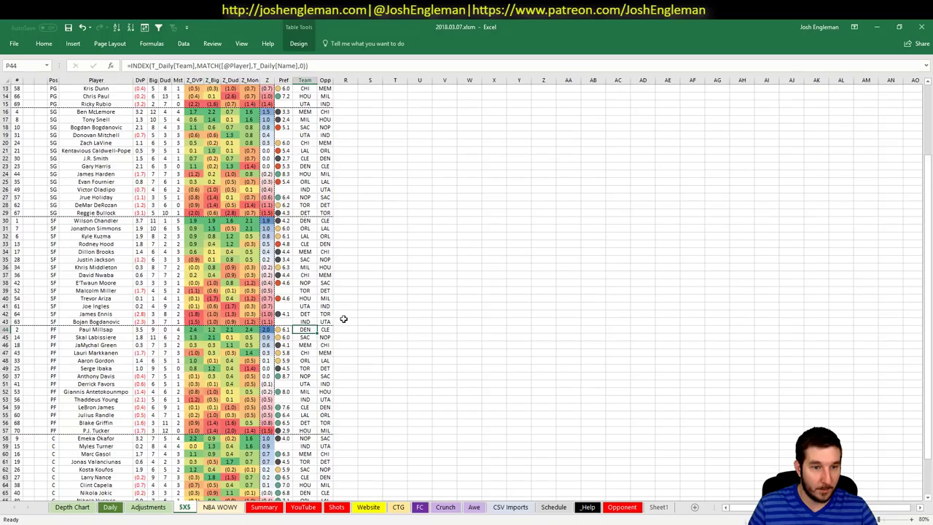
click(311, 321)
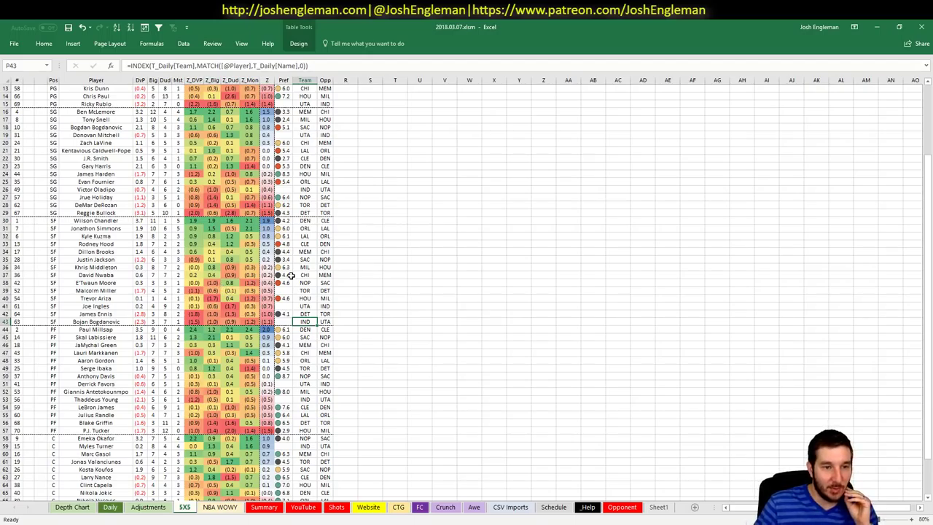
scroll(354, 255, down, 2)
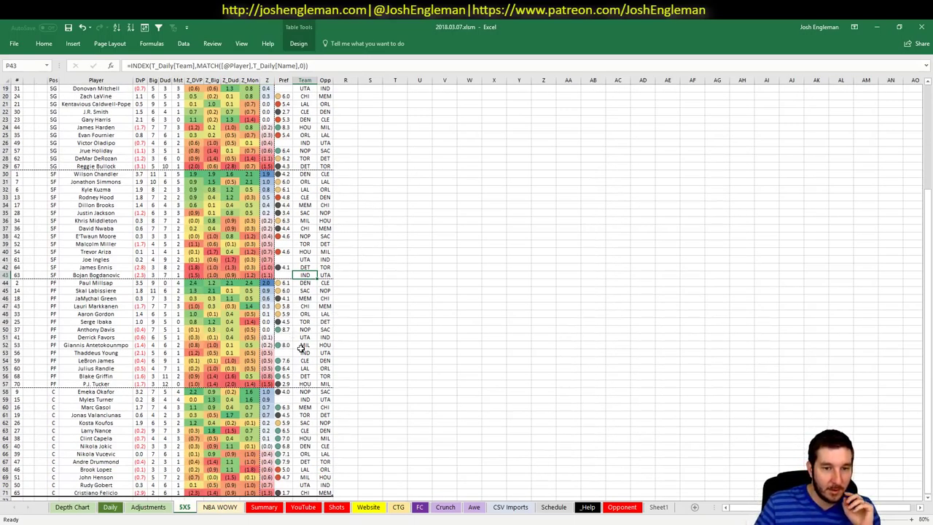
click(307, 355)
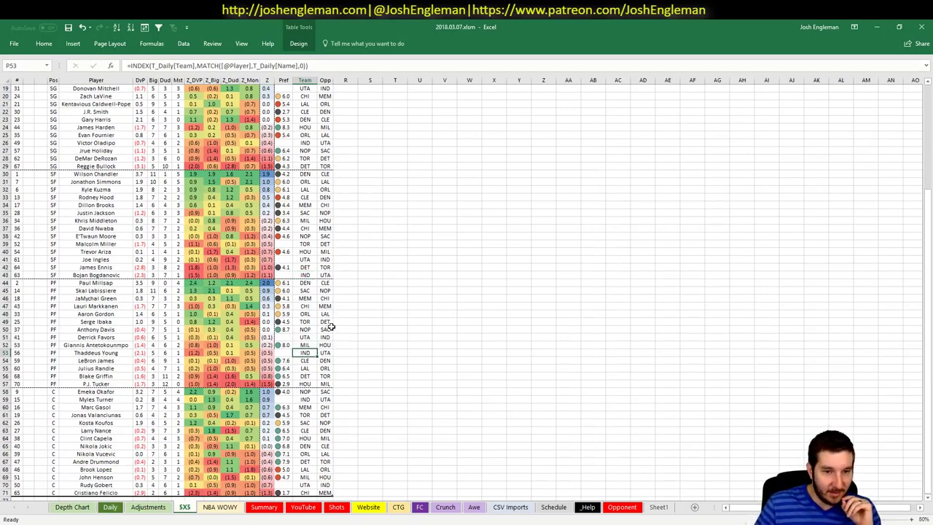
scroll(331, 326, down, 3)
click(305, 330)
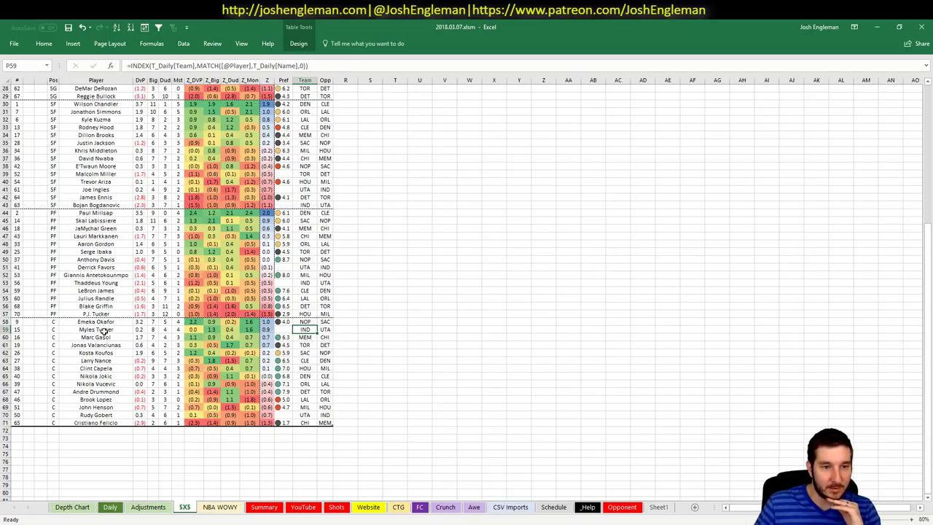
Check the DvP adjustments by position on the Adjustments sheet before returning to the 5X5 sheet.
click(149, 508)
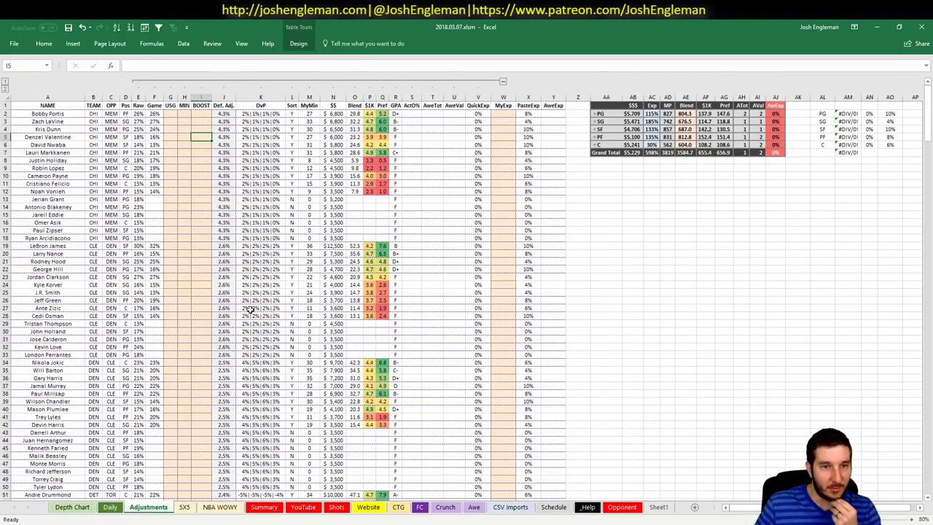
click(284, 261)
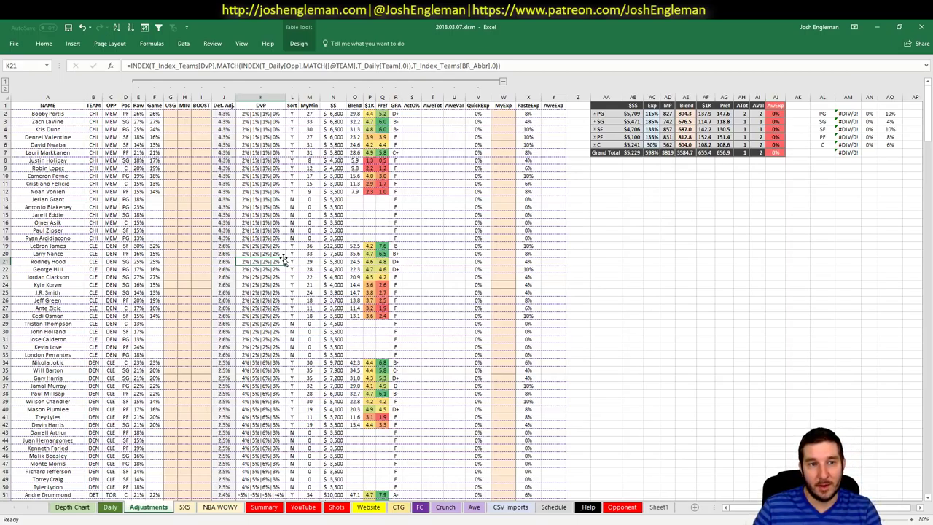
click(184, 507)
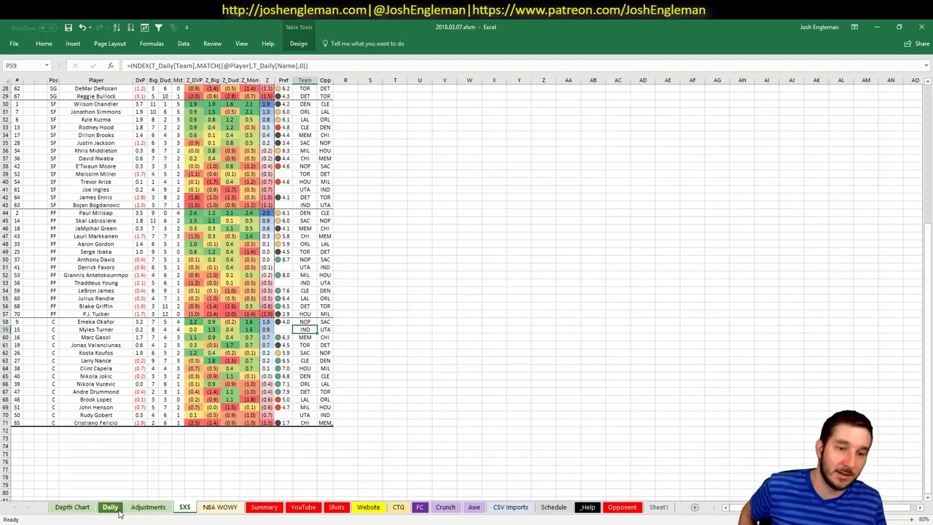
Set the Team filter of the recent games pivot table on the YouTube sheet to IND.
click(302, 508)
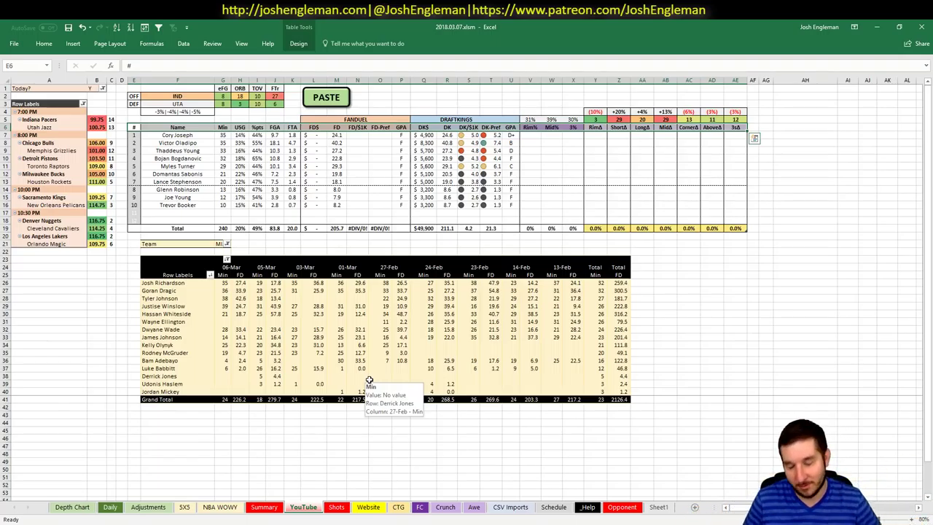
click(522, 252)
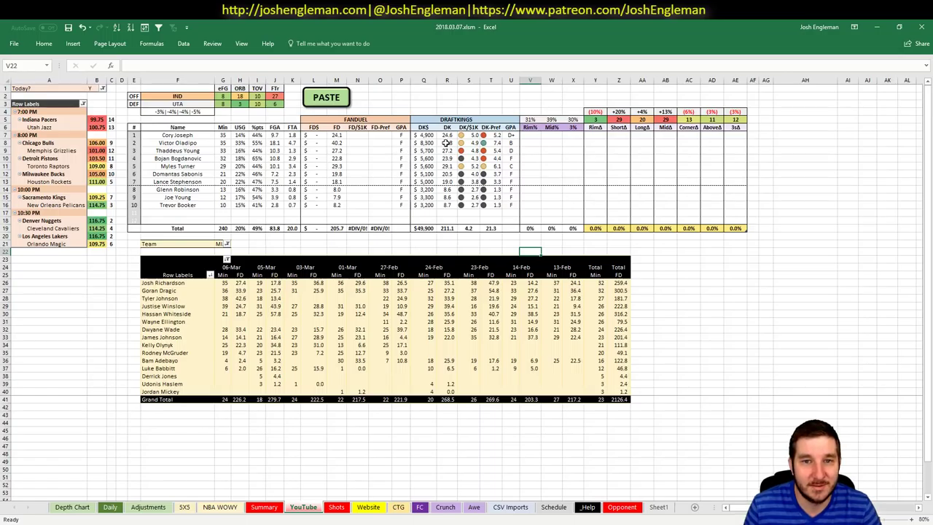
click(216, 243)
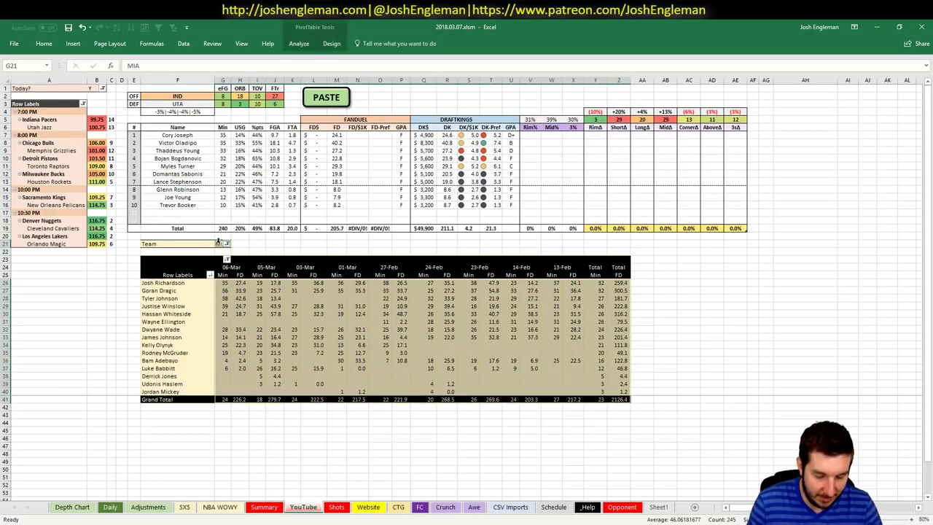
click(220, 243)
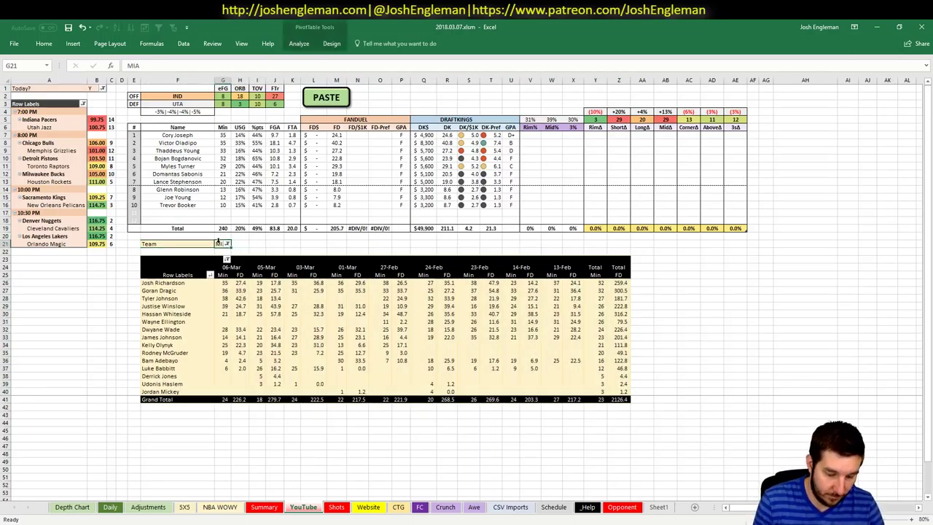
text(IND)
key(Return)
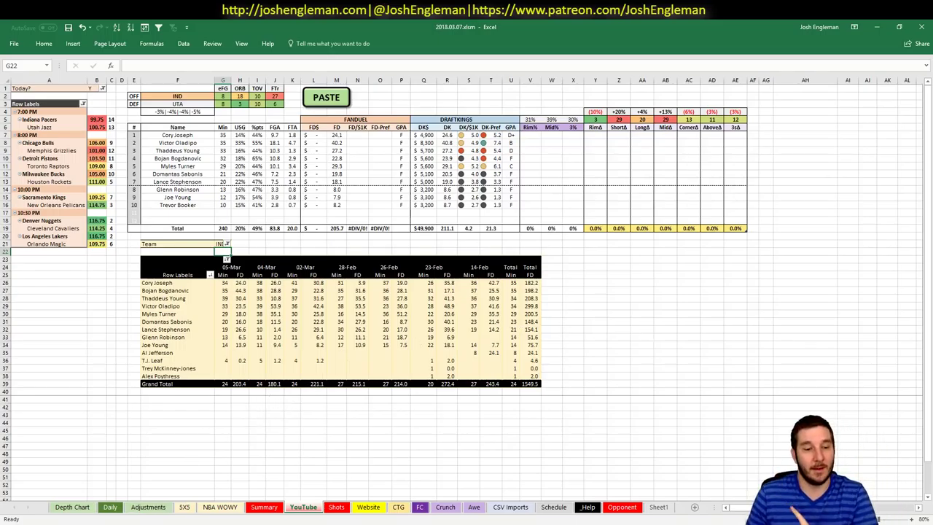
Switch to the browser to check the Cleaning the Glass team stats page before returning to the Excel workbook.
key(alt+Tab)
key(ctrl+Tab)
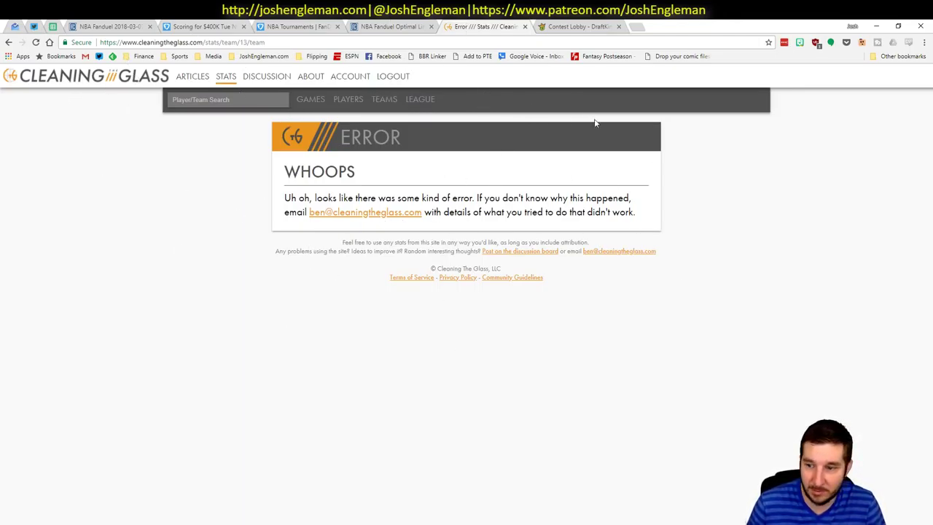
key(alt+Tab)
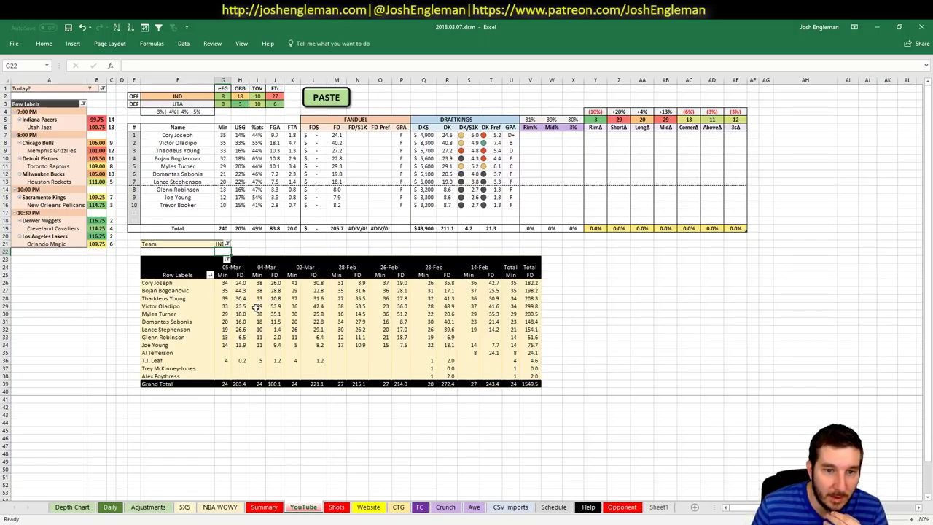
Review Victor Oladipo's recent minutes and FanDuel scores in the pivot table, along with his DraftKings GPA grade.
drag(256, 306, 368, 306)
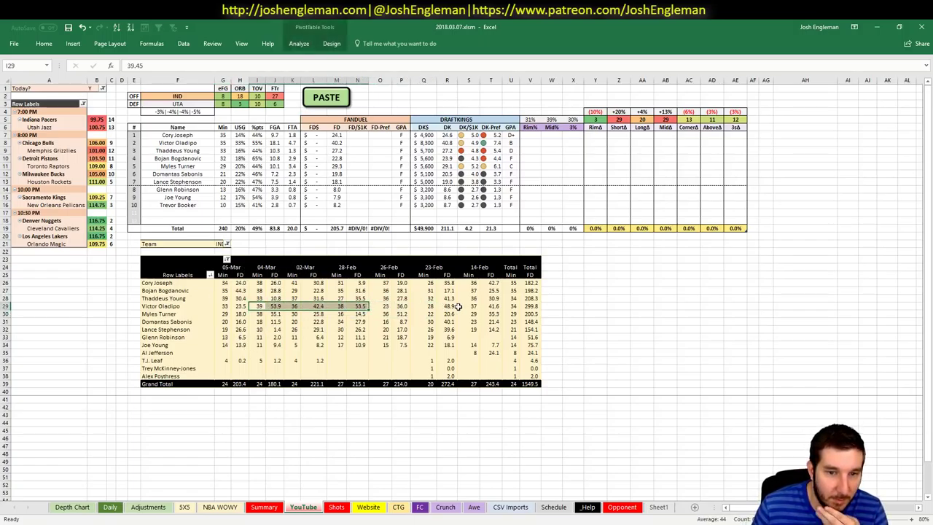
click(243, 306)
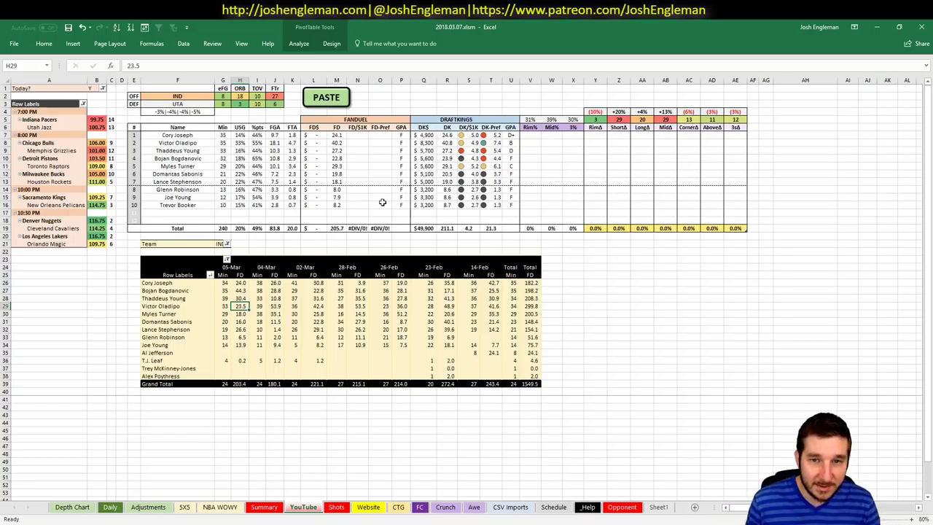
click(507, 143)
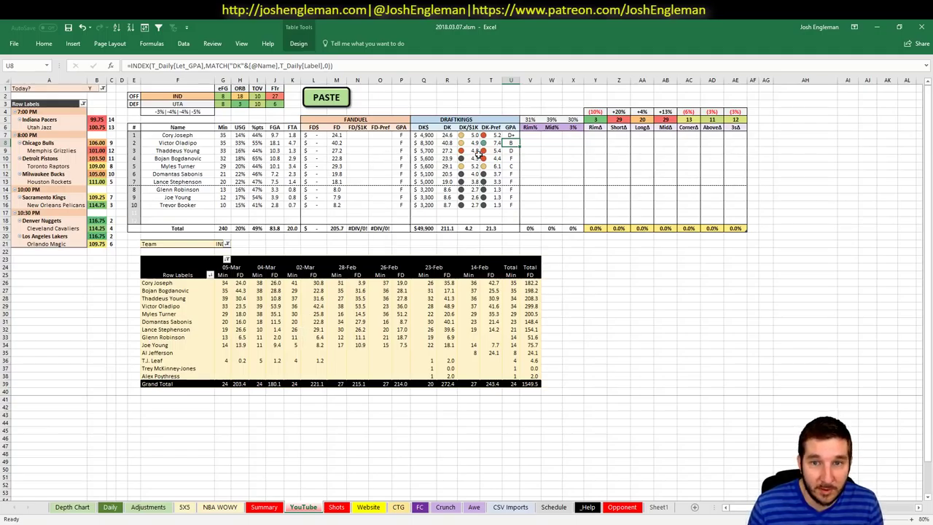
Review Thaddeus Young's DraftKings value, GPA grade and recent scoring, along with Myles Turner's DraftKings numbers.
click(509, 150)
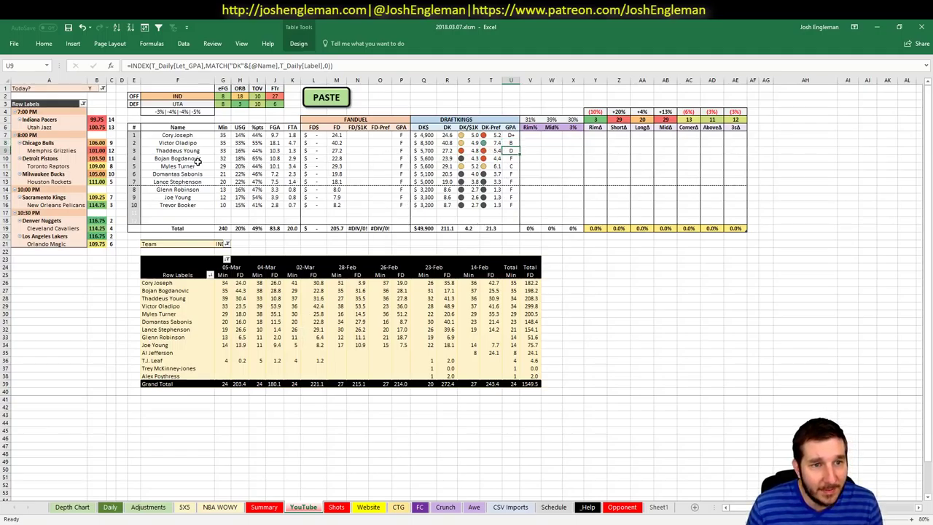
click(459, 151)
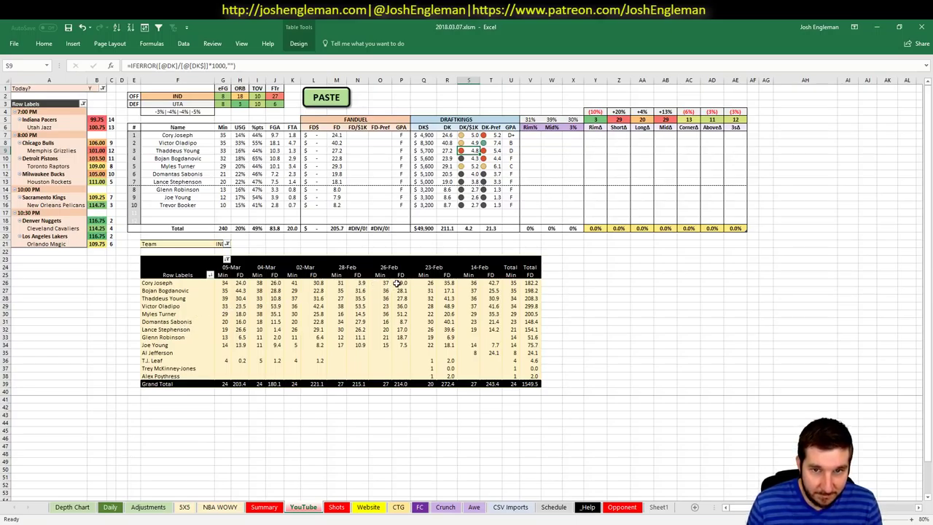
click(238, 297)
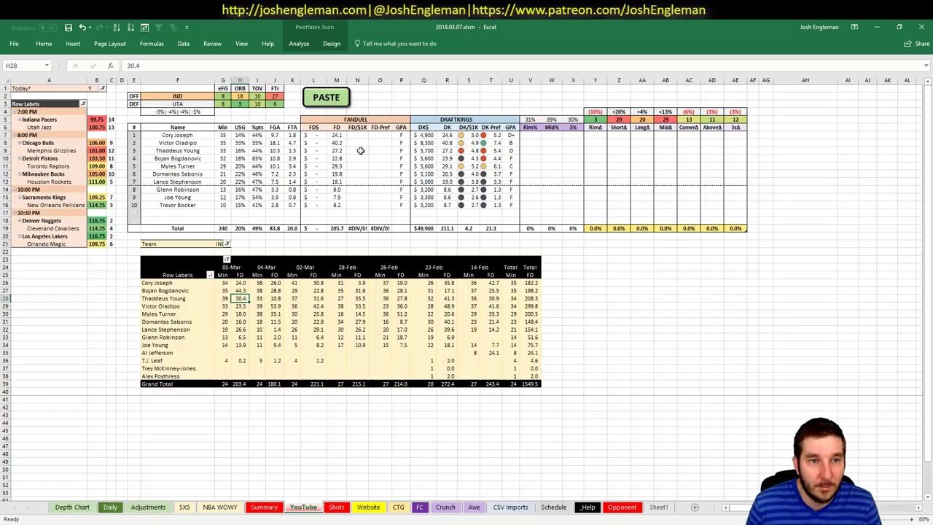
click(511, 151)
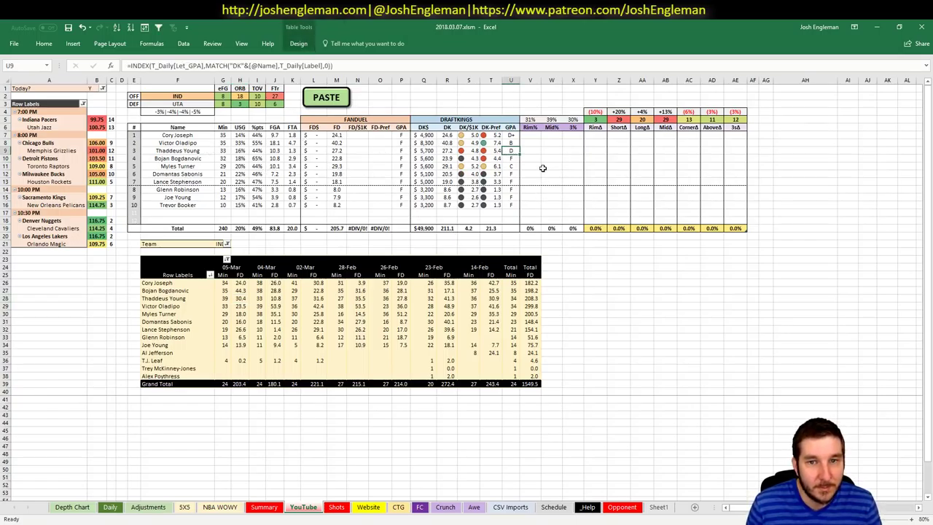
drag(510, 166, 423, 167)
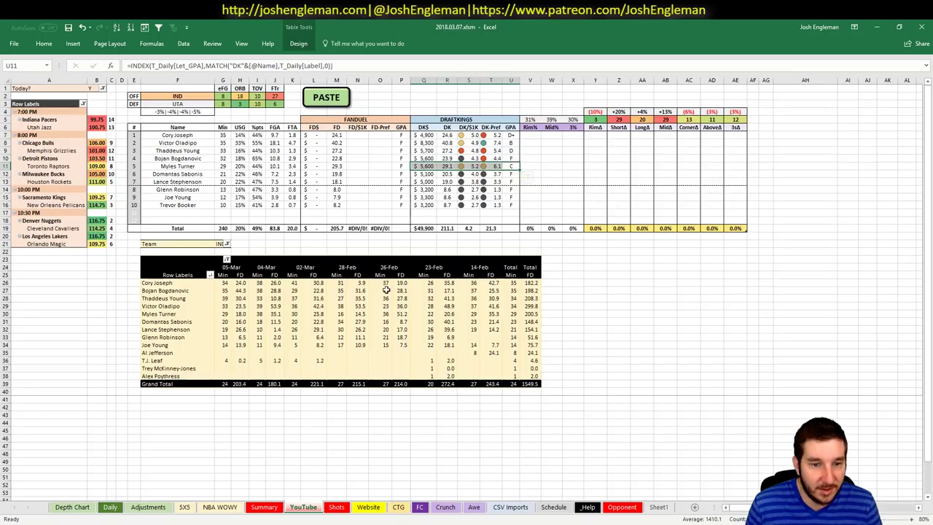
Check the 5X5 sheet, and set Myles Turner's BOOST to 2% on the Adjustments sheet.
click(185, 507)
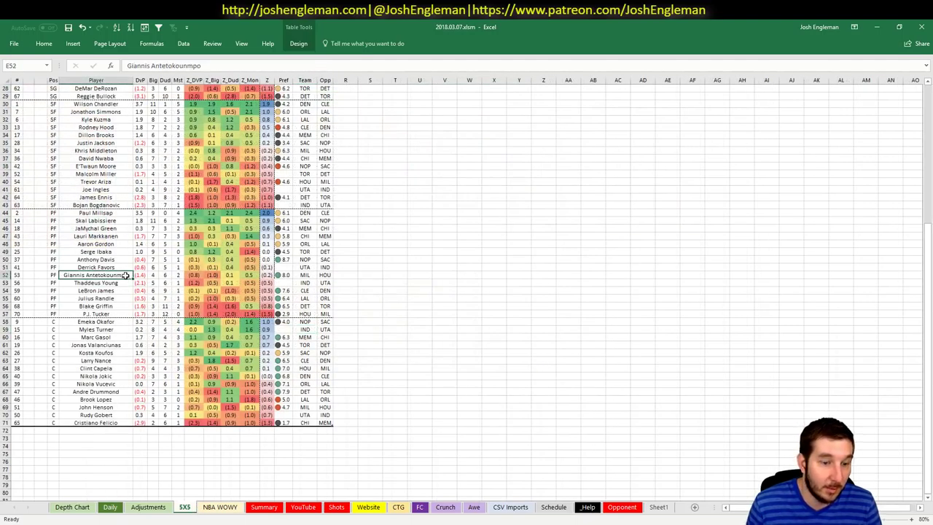
click(145, 509)
scroll(167, 233, down, 20)
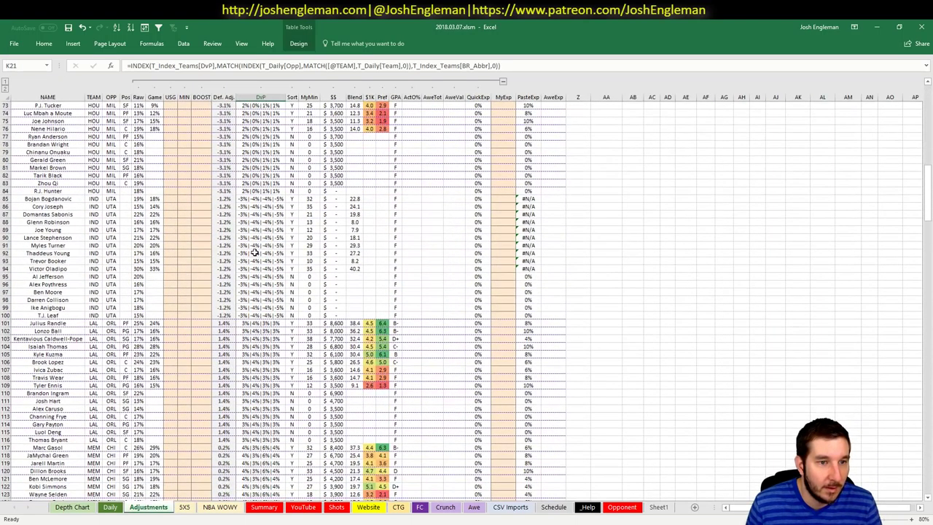
click(255, 252)
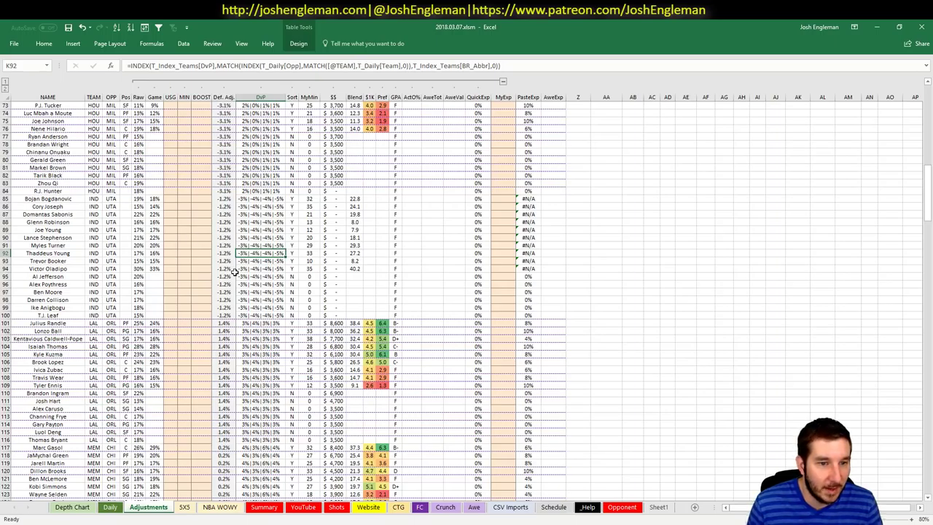
click(201, 246)
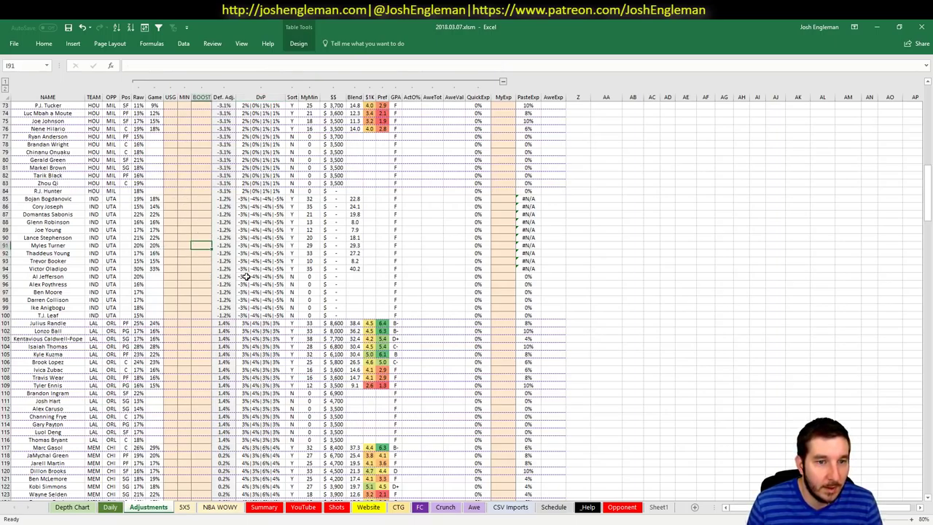
text(1)
key(BackSpace)
text(2)
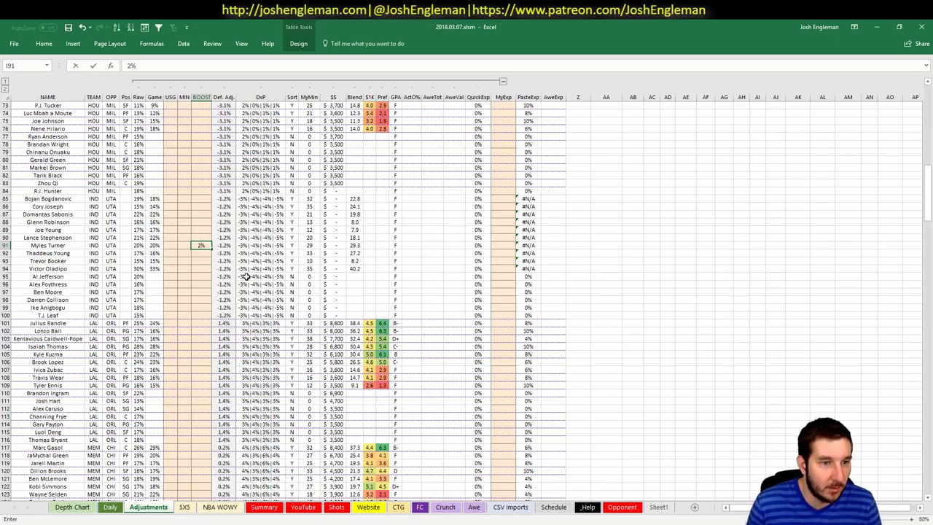
key(Return)
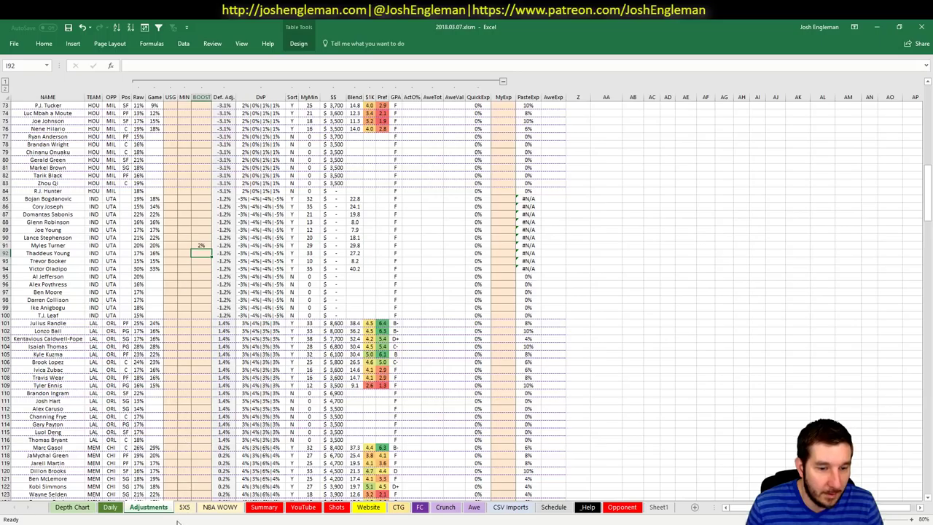
Change the offensive team on the YouTube sheet to UTA.
click(300, 508)
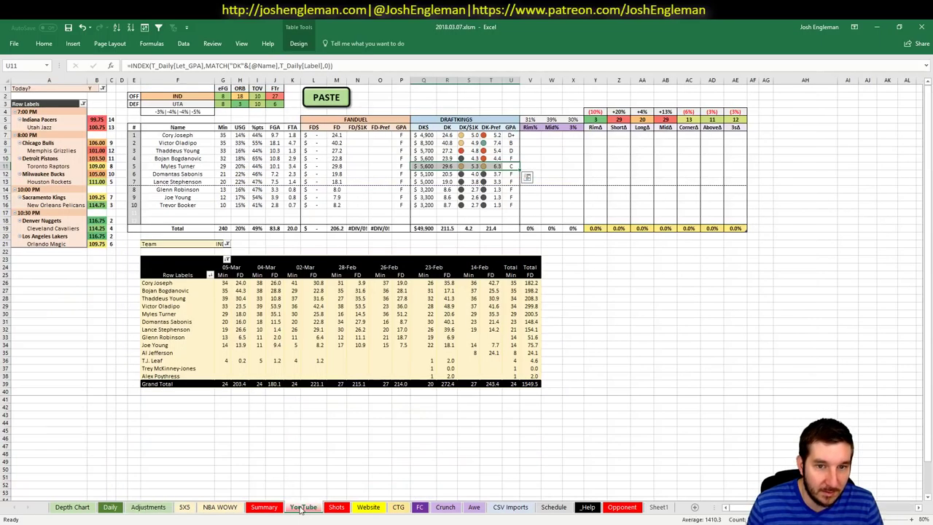
click(576, 277)
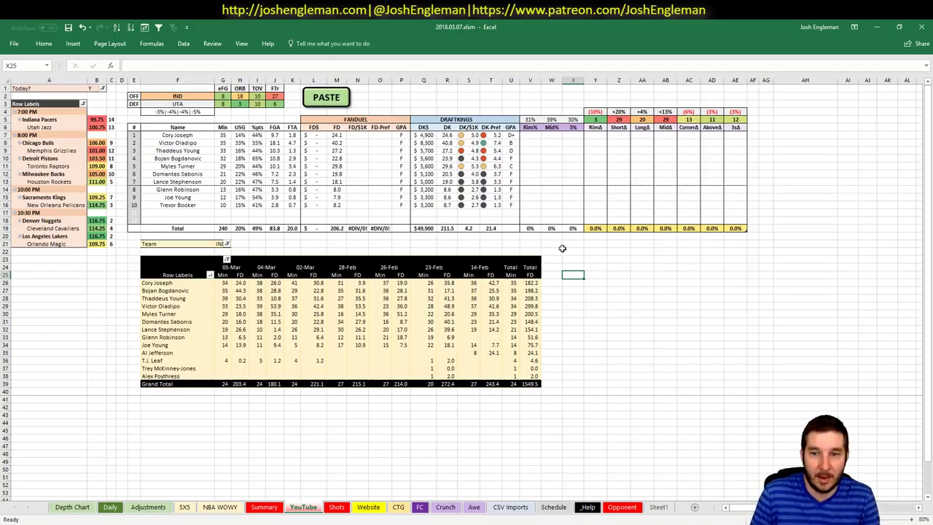
click(178, 96)
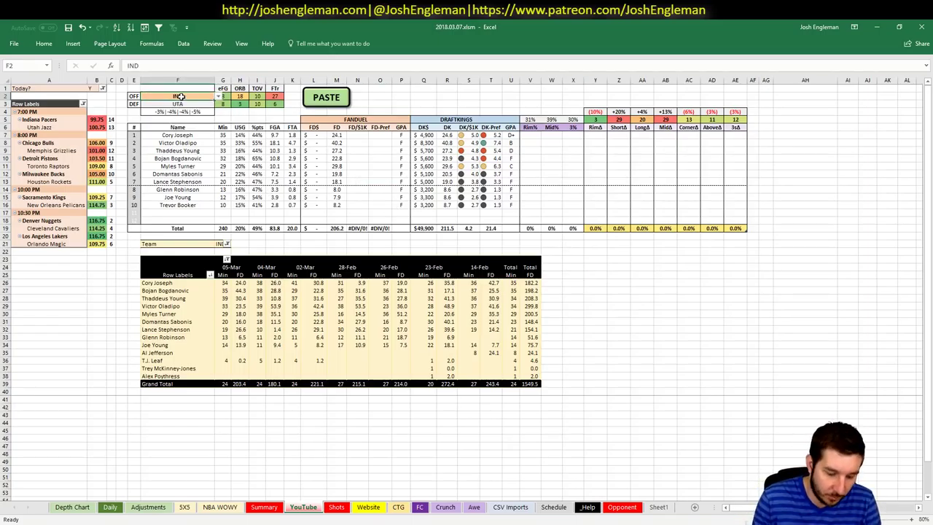
text(UTA)
key(Return)
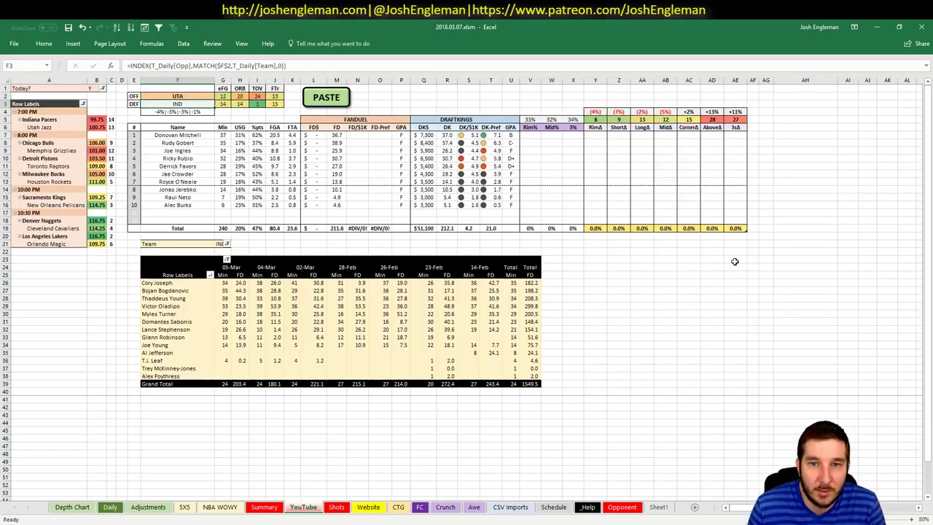
Examine Ricky Rubio's matchup row and Donovan Mitchell's DvP value on the 5X5 sheet.
click(185, 508)
scroll(156, 250, up, 9)
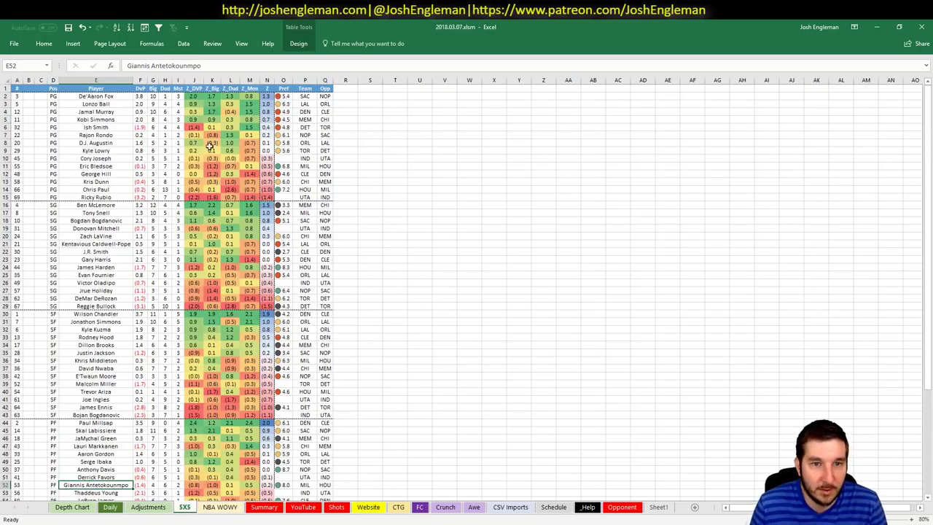
click(6, 197)
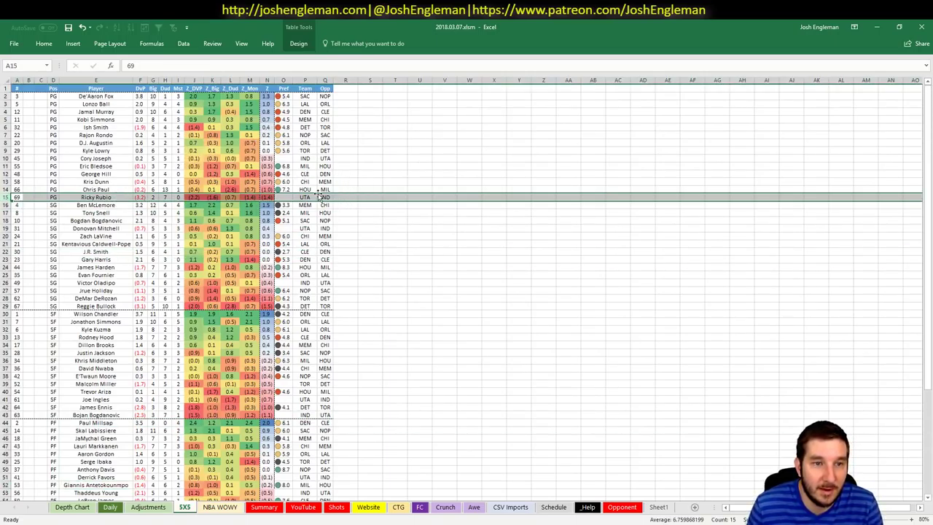
click(174, 197)
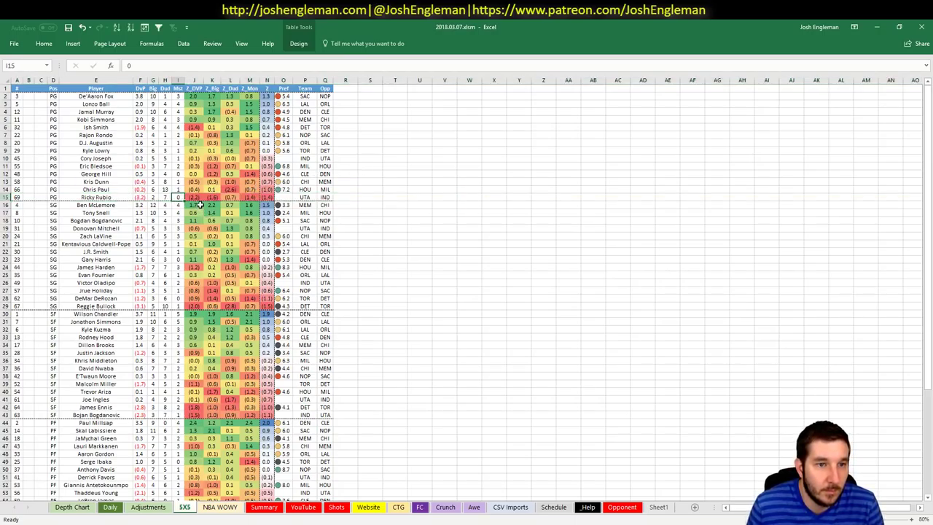
click(155, 197)
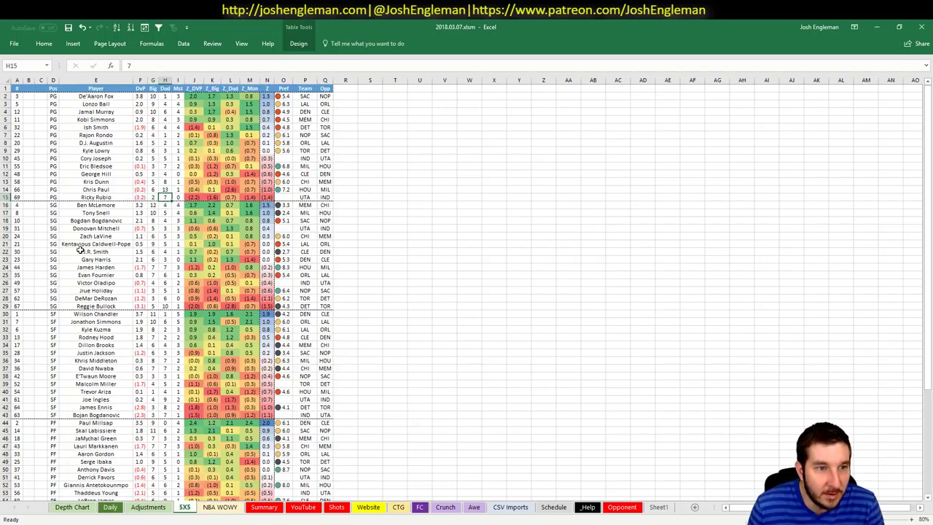
click(145, 229)
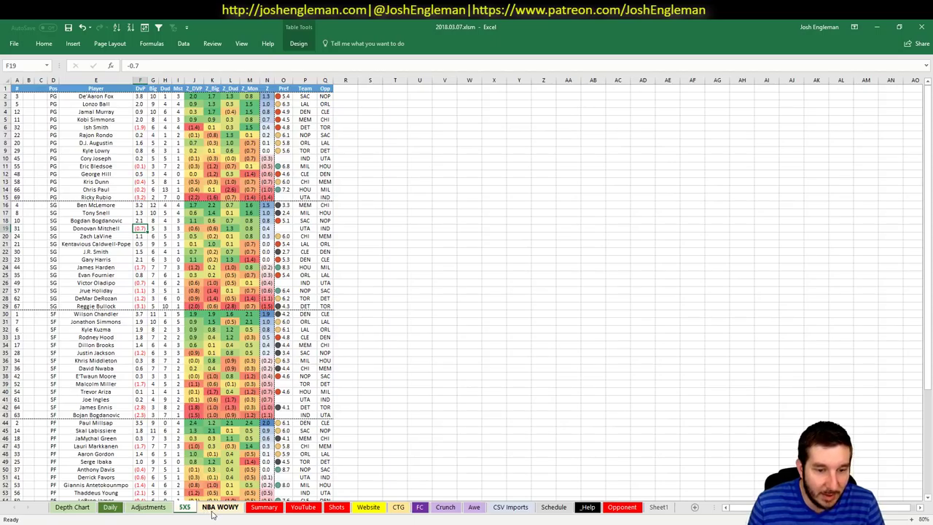
Set Ricky Rubio's BOOST to -2% in the Utah rows of the Adjustments sheet.
click(148, 507)
scroll(116, 274, down, 10)
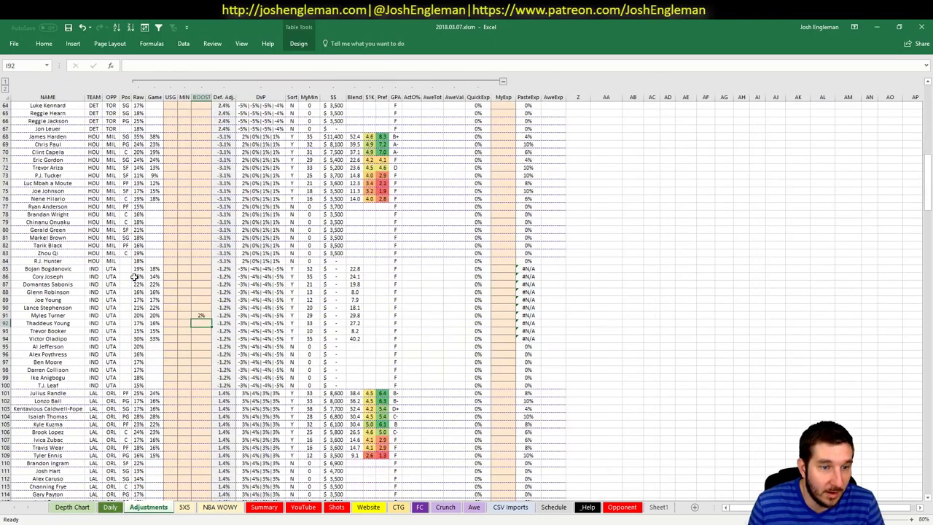
scroll(134, 277, down, 20)
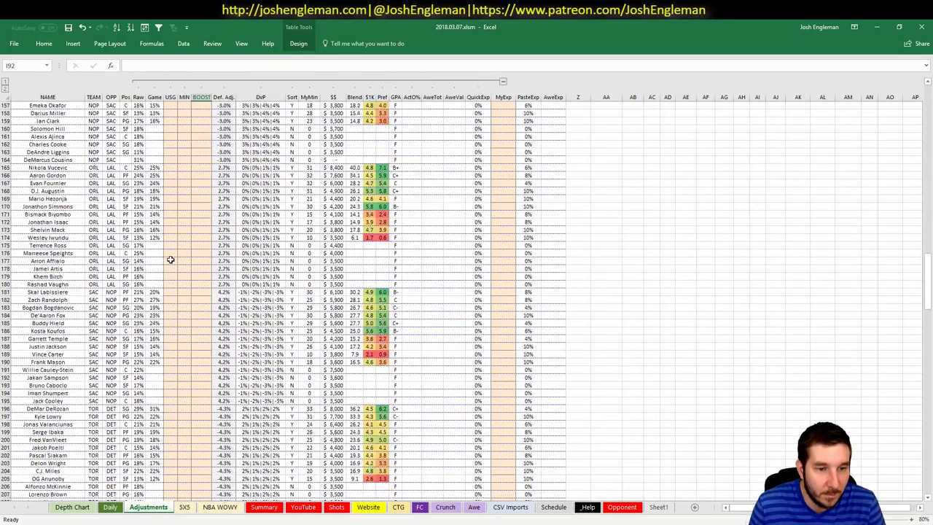
scroll(179, 251, down, 7)
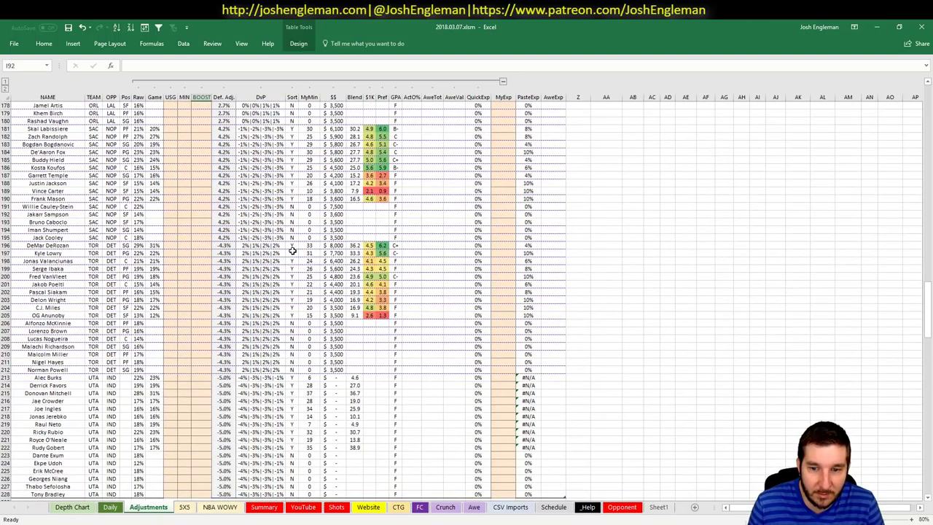
scroll(289, 250, up, 20)
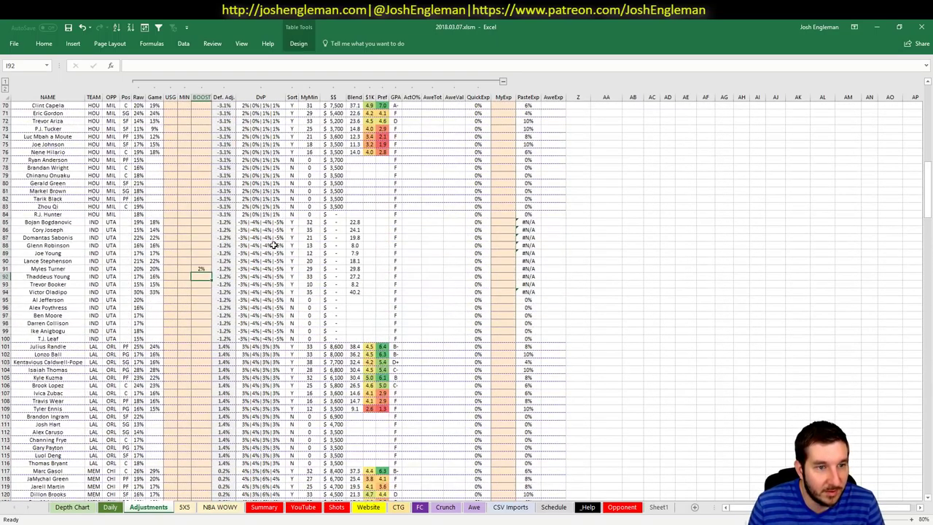
scroll(274, 245, up, 9)
scroll(171, 240, down, 6)
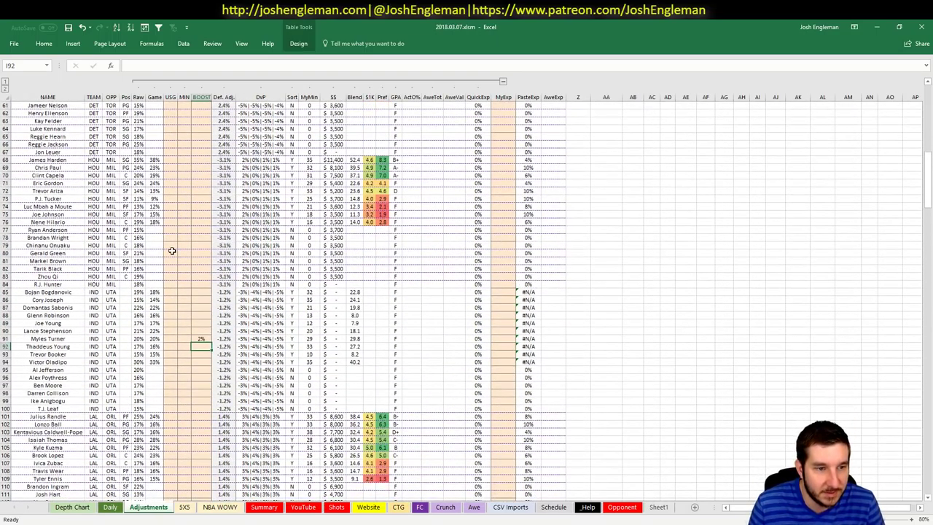
scroll(192, 257, down, 20)
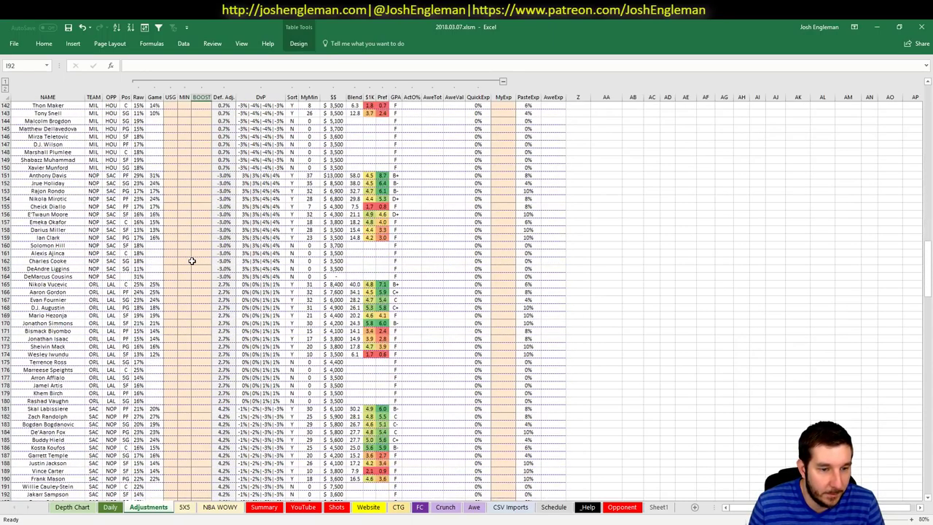
scroll(191, 261, down, 14)
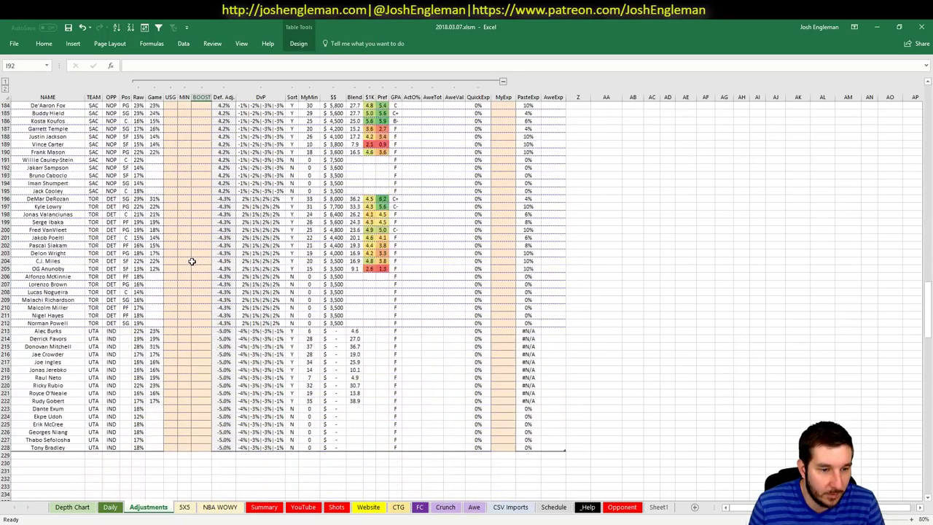
click(205, 347)
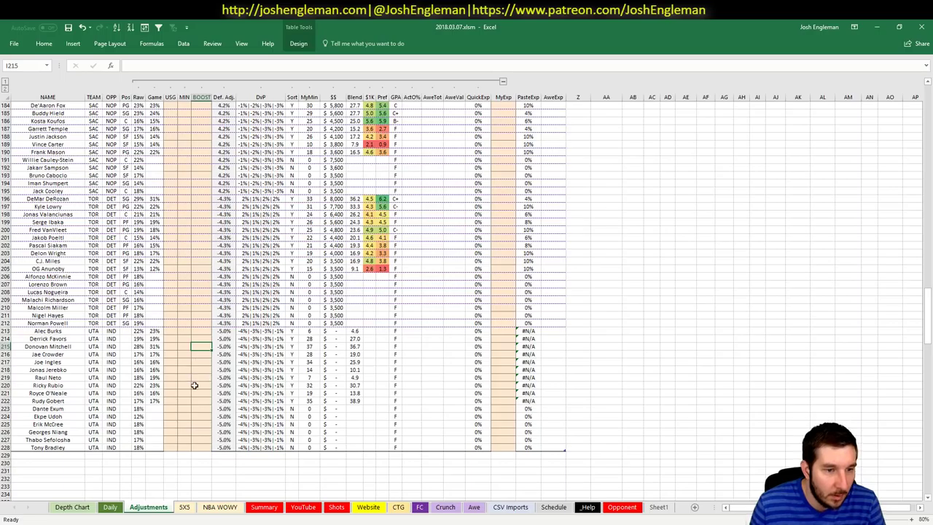
click(195, 385)
text(-2%)
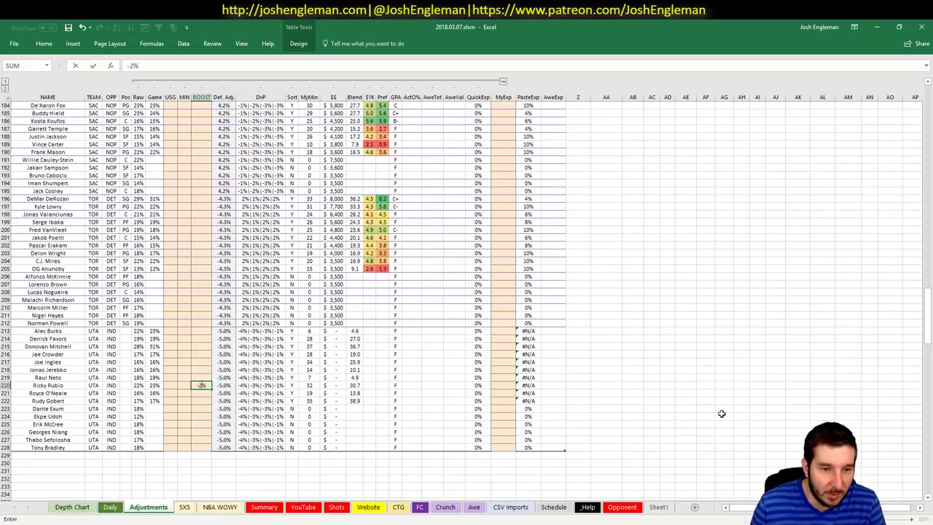
key(Return)
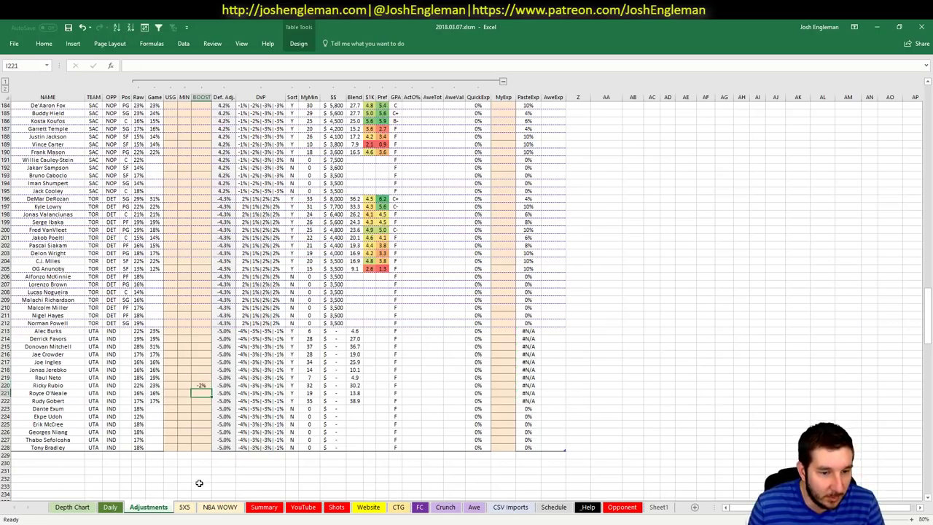
Return to the YouTube sheet and check the DraftKings GPA grades of Derrick Favors and Donovan Mitchell.
click(303, 508)
click(599, 290)
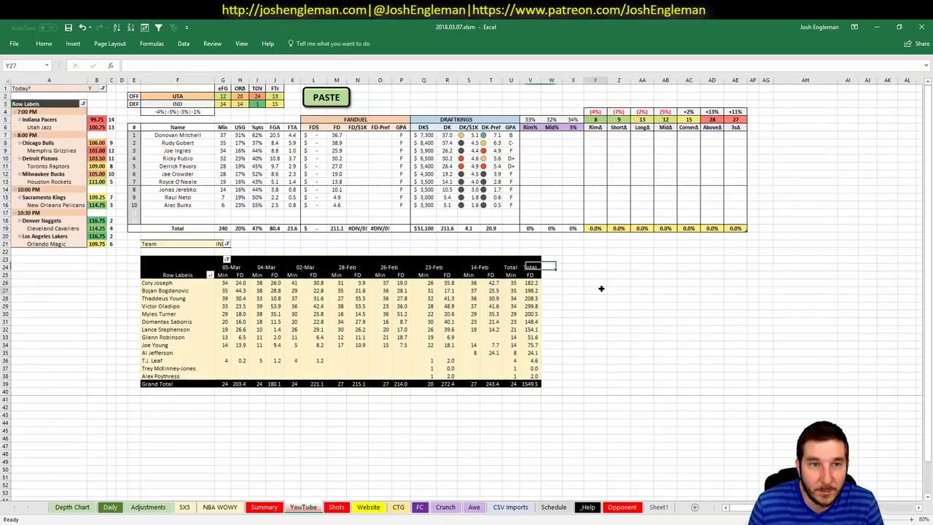
click(512, 165)
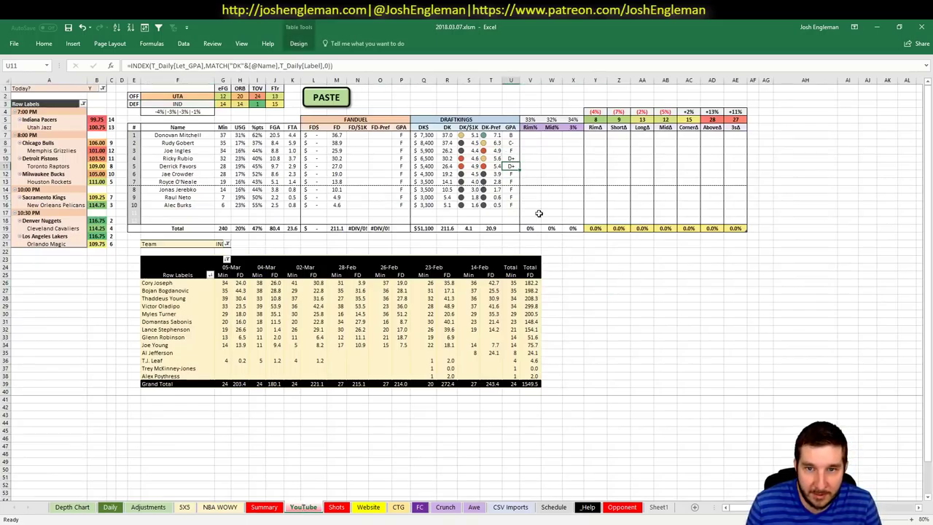
click(508, 135)
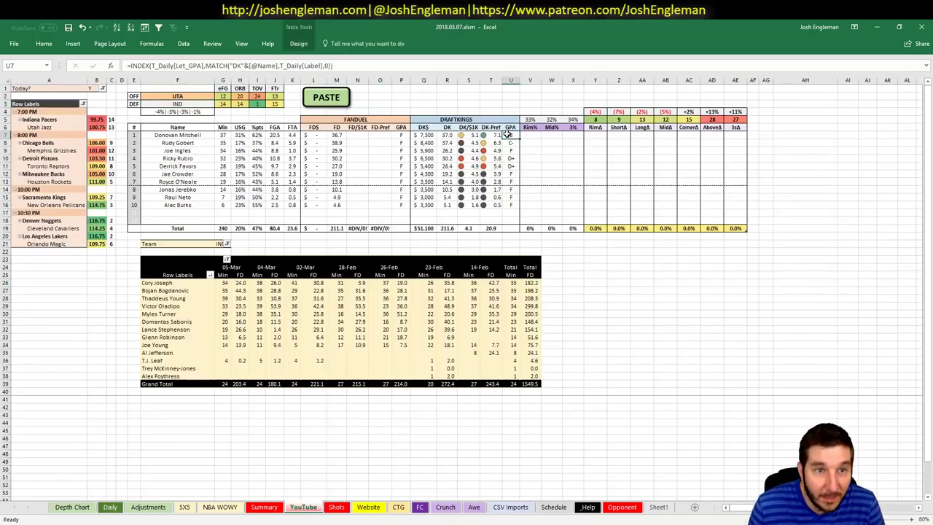
Set the recent game log's Team filter on the YouTube sheet to UTA and review Donovan Mitchell's latest game.
click(221, 243)
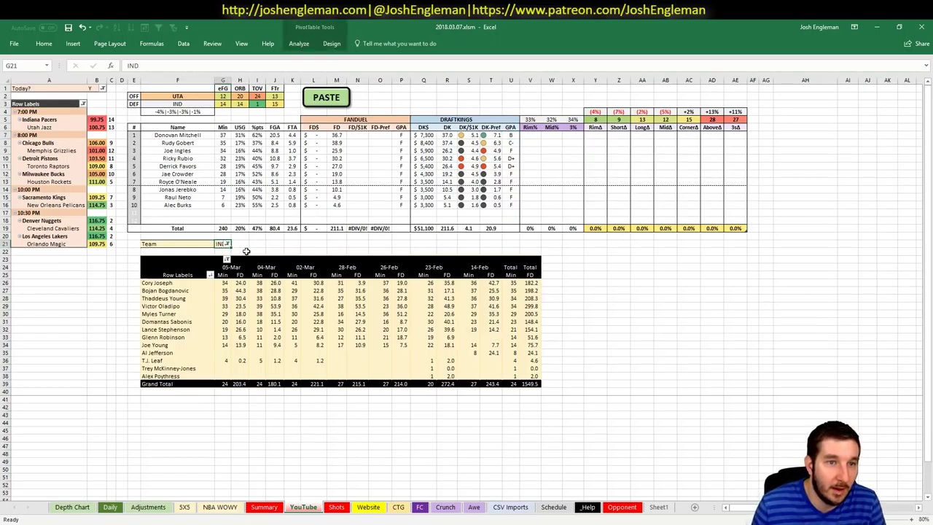
text(UTA)
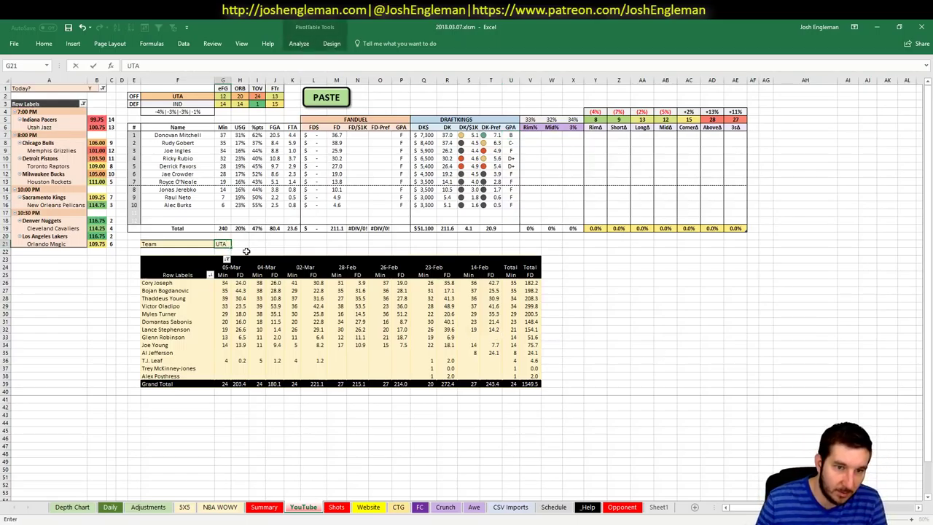
key(Return)
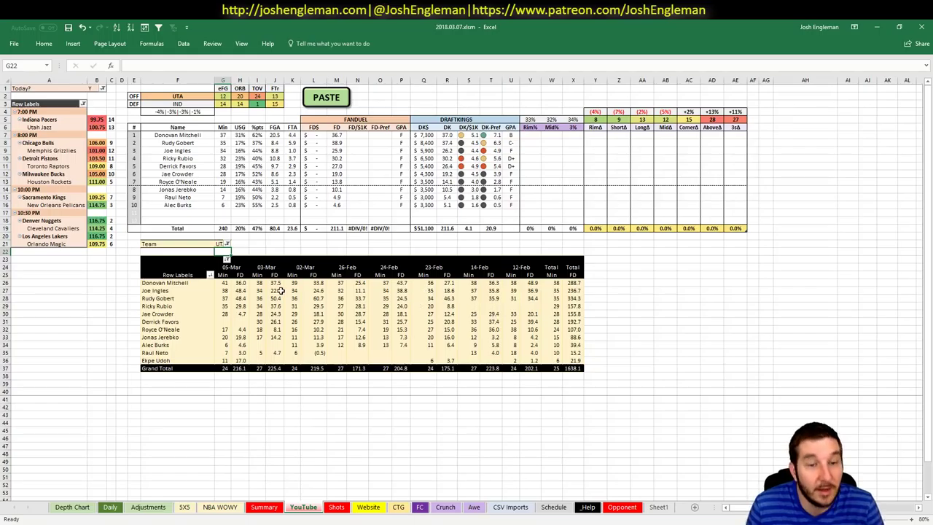
click(240, 283)
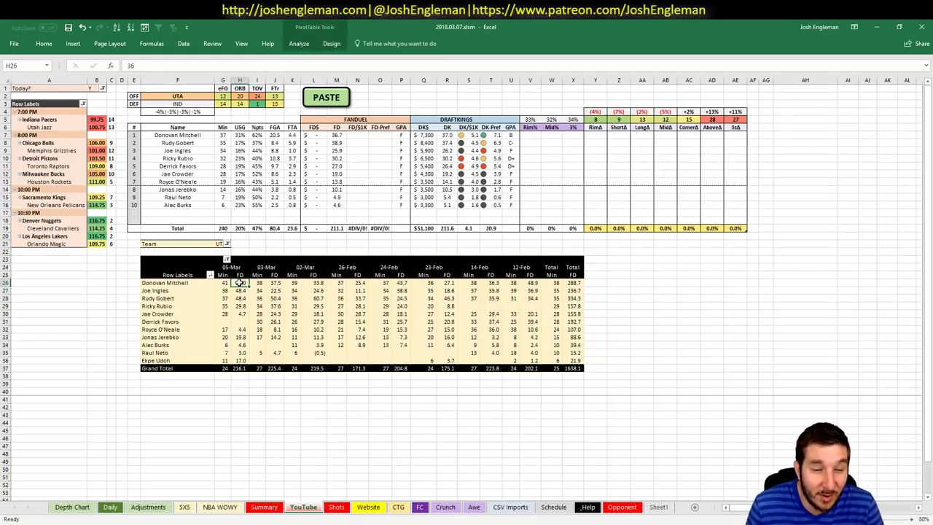
click(651, 283)
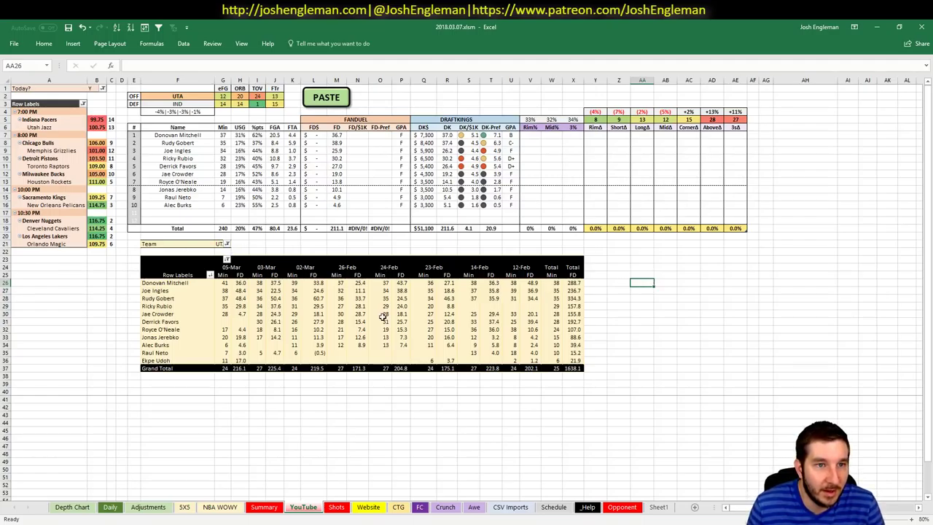
click(133, 284)
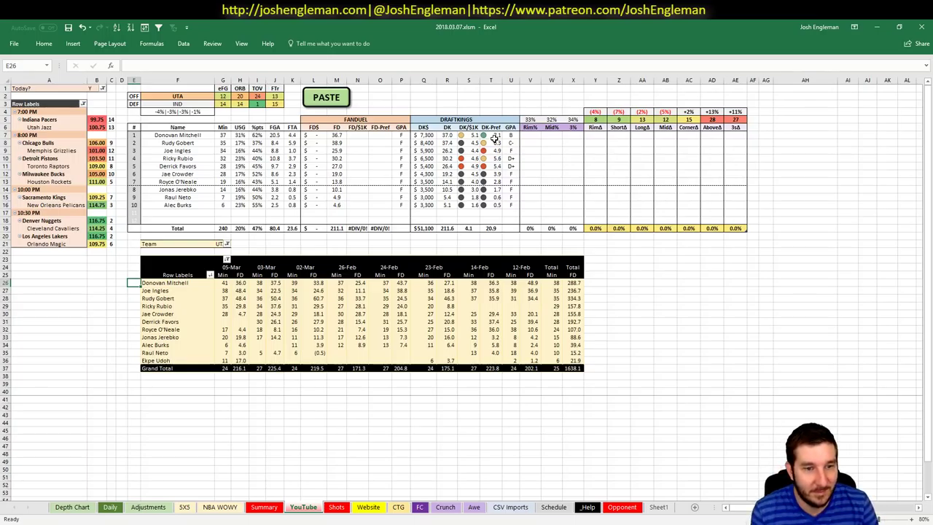
Examine the matchup rows of Joe Ingles and Derrick Favors on the 5X5 sheet.
click(185, 507)
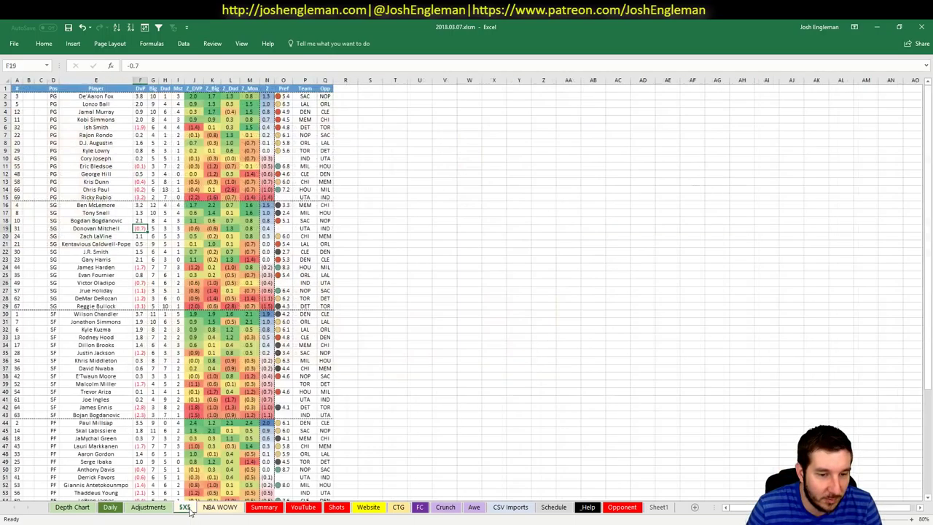
scroll(332, 330, down, 6)
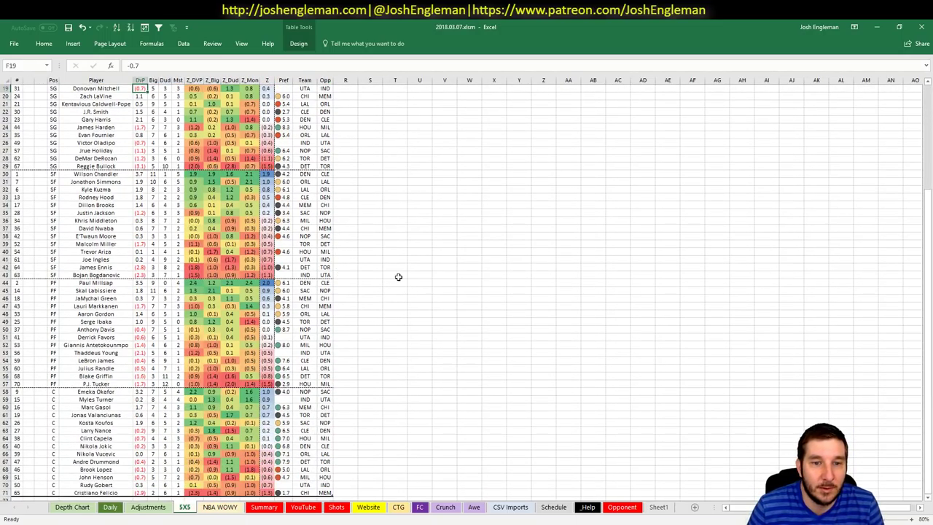
click(299, 260)
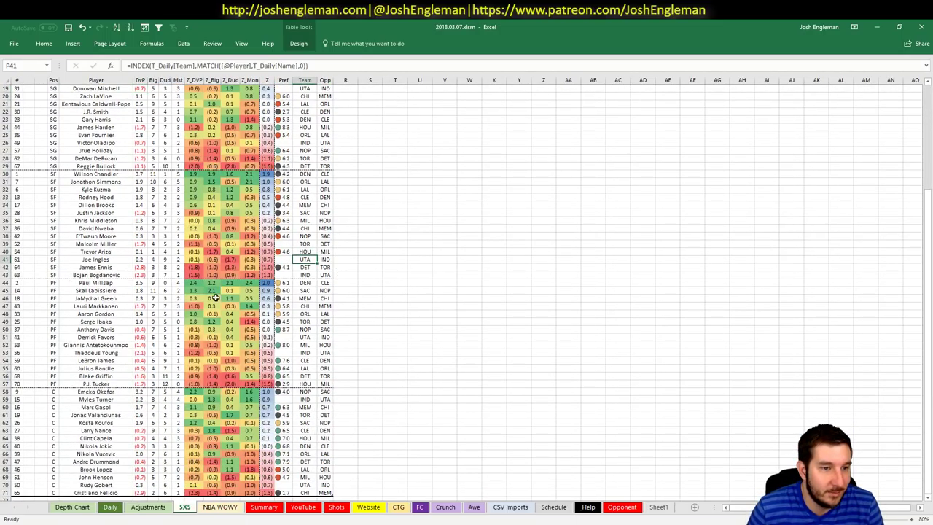
drag(97, 260, 248, 277)
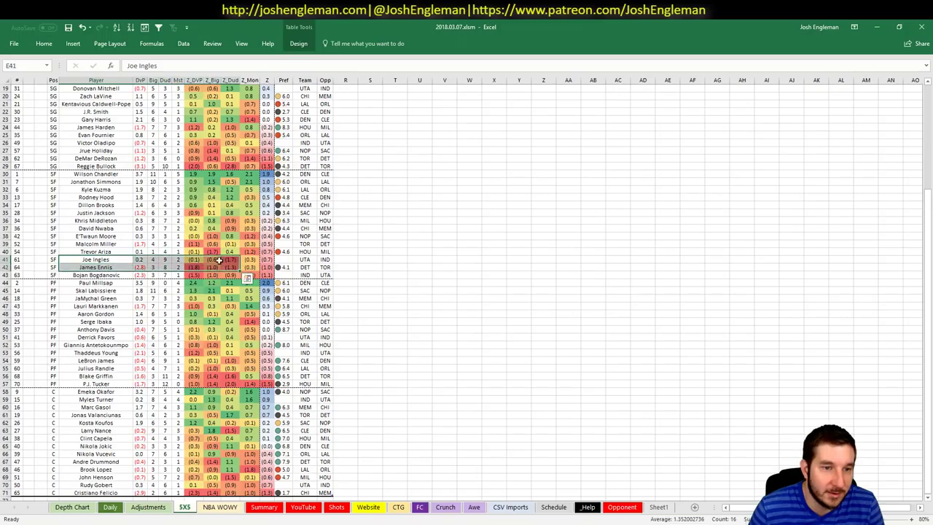
click(164, 259)
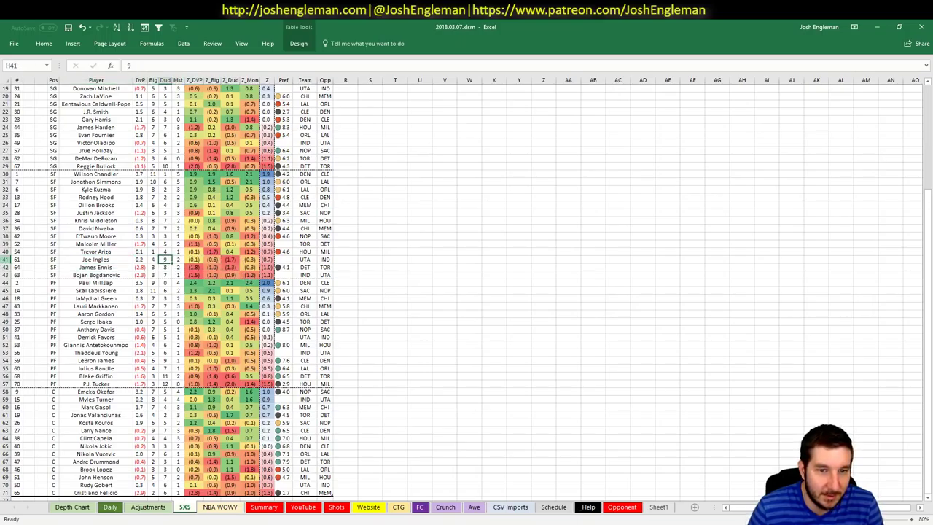
scroll(113, 233, down, 1)
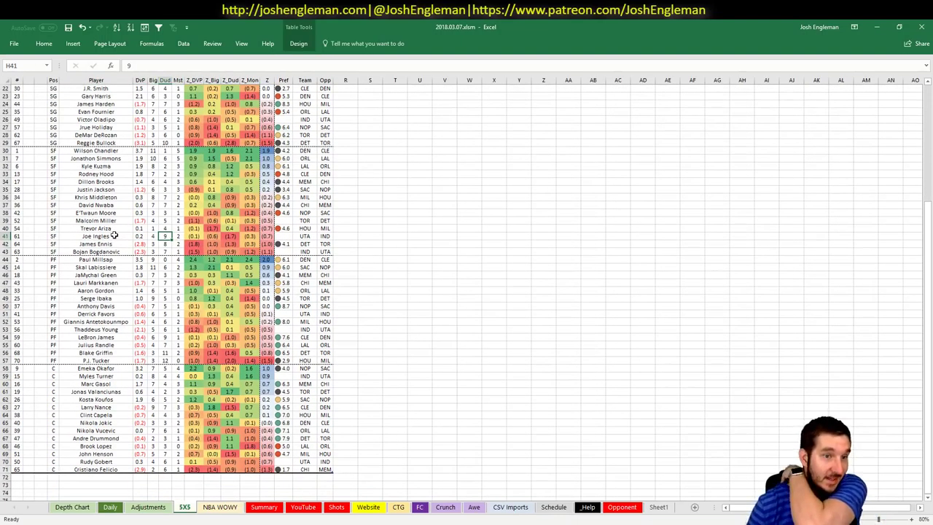
click(109, 314)
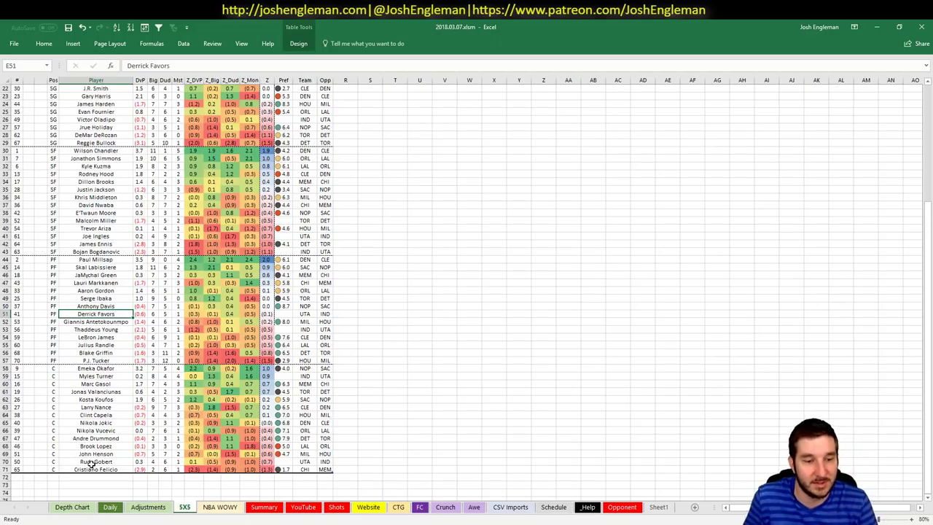
Set Rudy Gobert's BOOST to -2% on the Adjustments sheet and check his DraftKings GPA grade on the YouTube sheet.
click(148, 507)
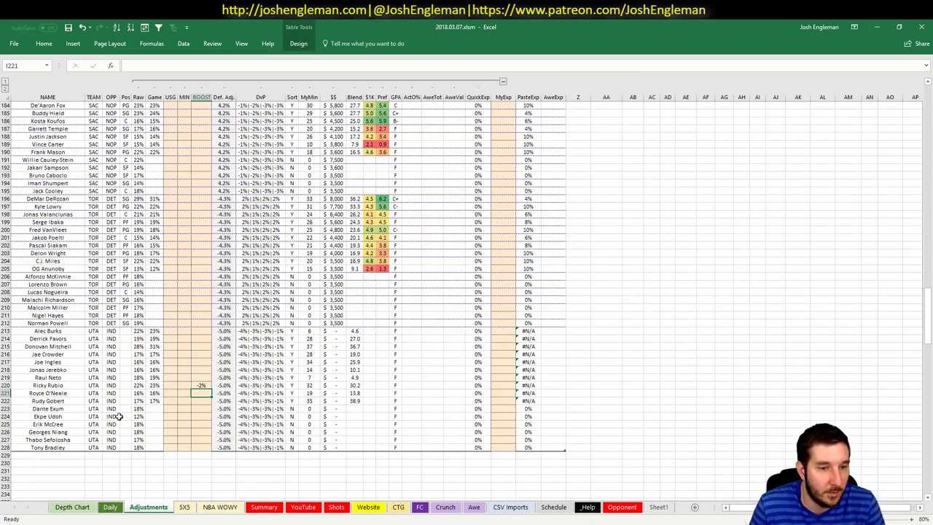
click(199, 402)
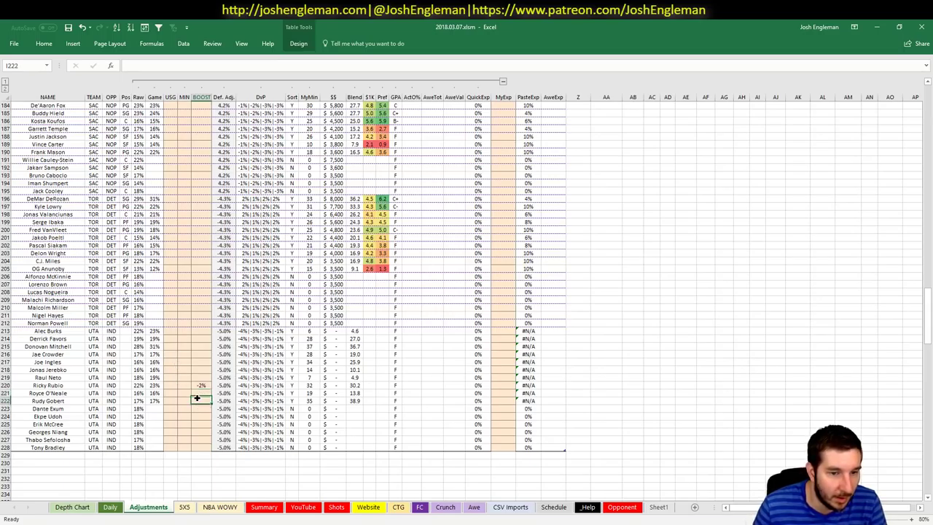
click(187, 508)
click(303, 507)
click(612, 338)
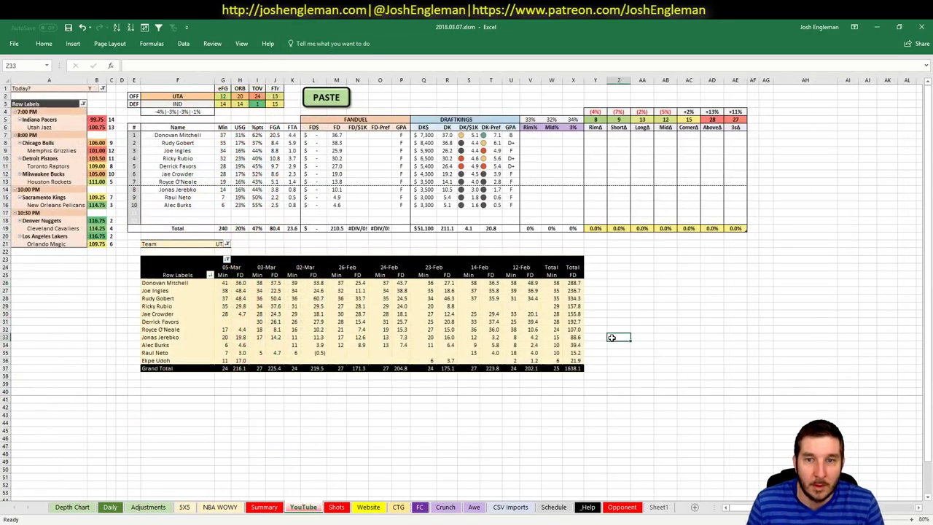
click(513, 143)
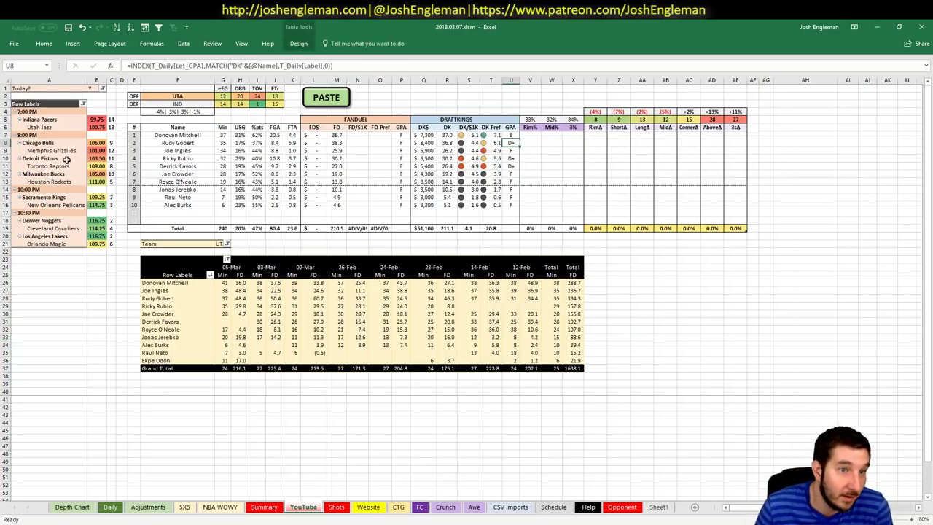
Compare the IND and UTA rows in the Summary sheet's team table, and return to the YouTube sheet.
click(264, 507)
drag(18, 223, 238, 218)
drag(26, 207, 249, 207)
click(154, 507)
click(303, 507)
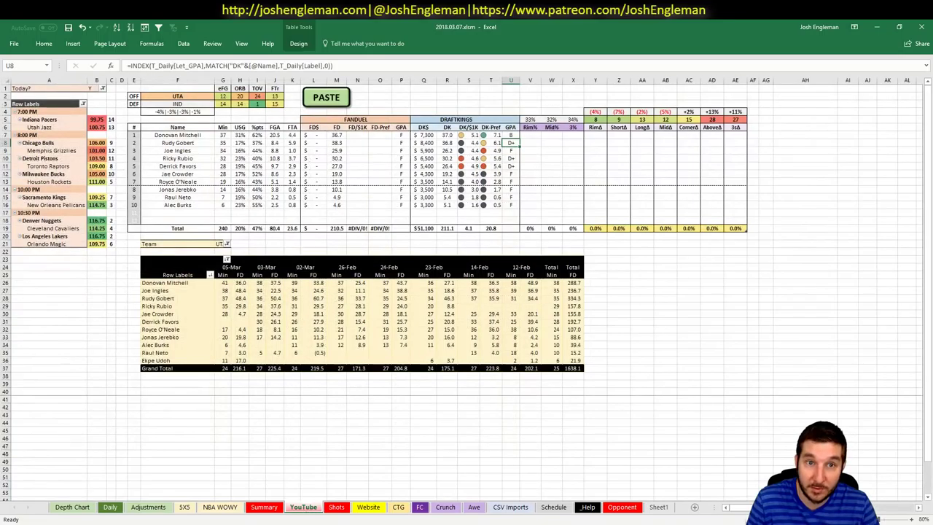
Change the offensive team on the YouTube sheet to CHI.
click(204, 97)
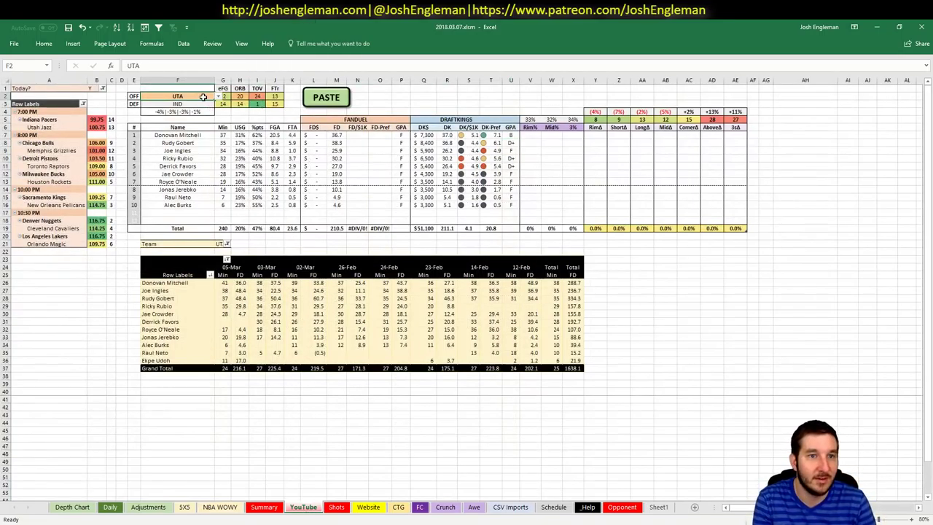
text(CHI)
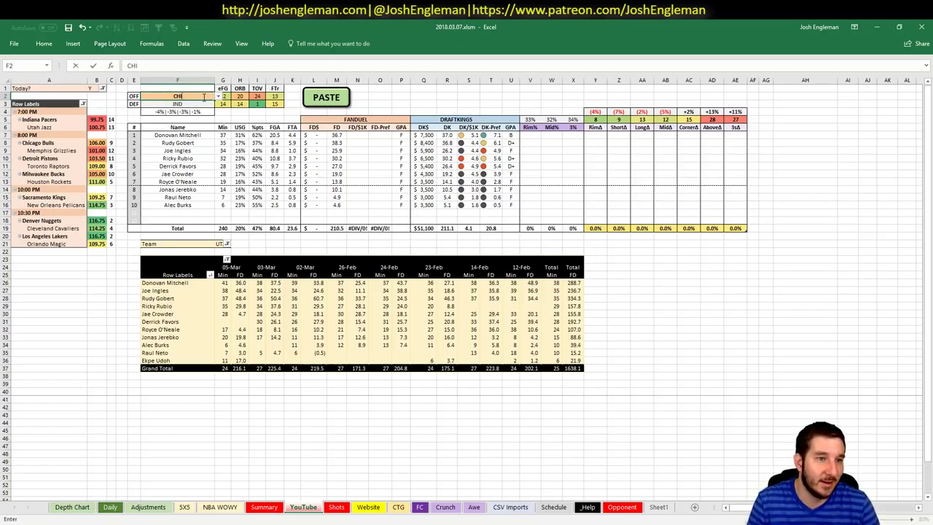
key(Return)
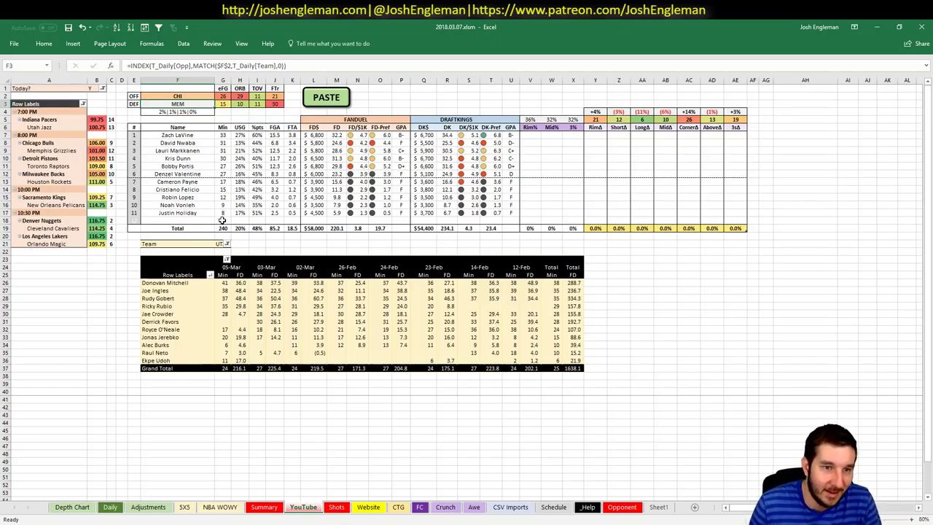
Set the recent game log's Team filter to CHI and review the Chicago players' minutes, including Cristiano Felicio's.
click(220, 243)
text(CHI)
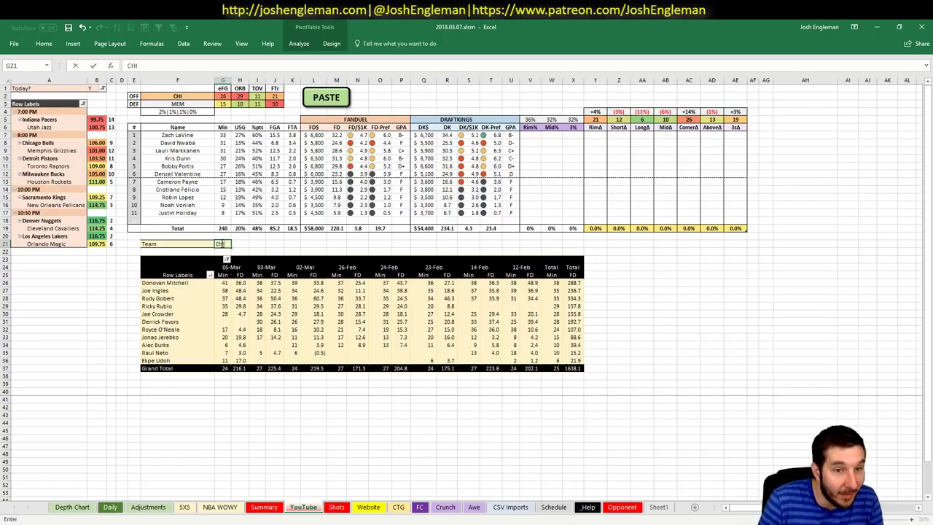
key(Return)
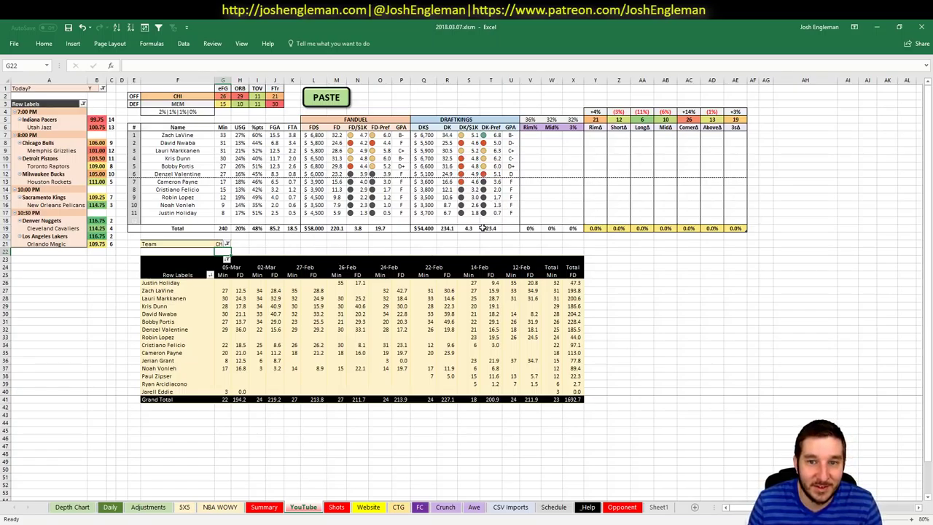
click(257, 244)
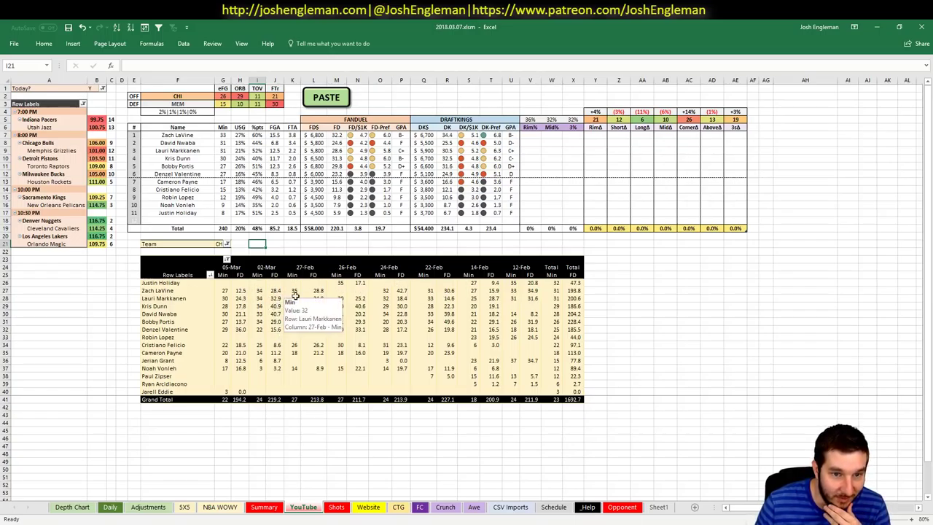
click(372, 343)
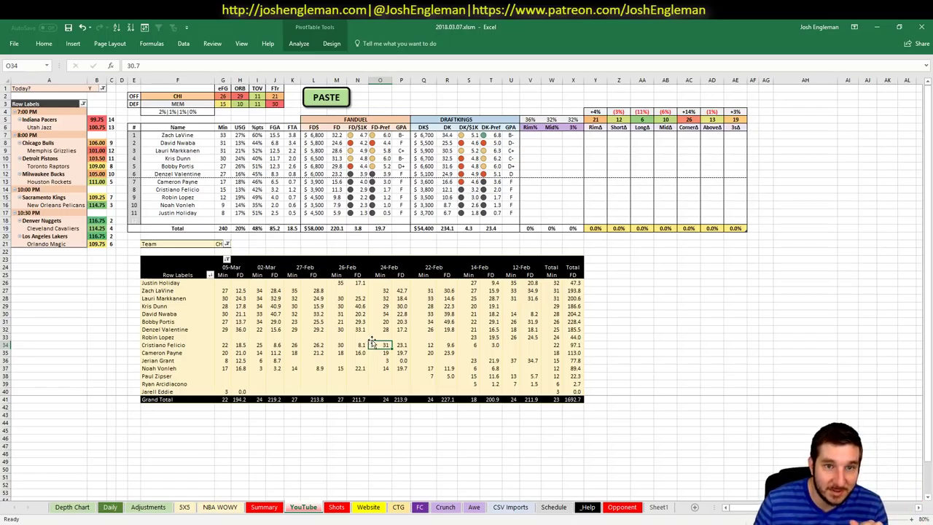
Examine Chicago's row against Memphis in the Summary sheet's team table.
click(184, 508)
scroll(182, 493, up, 7)
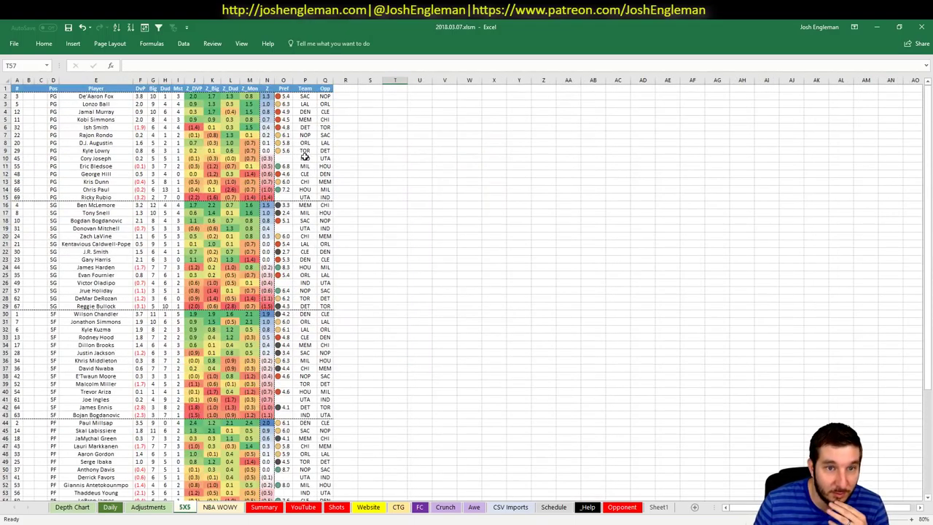
click(264, 508)
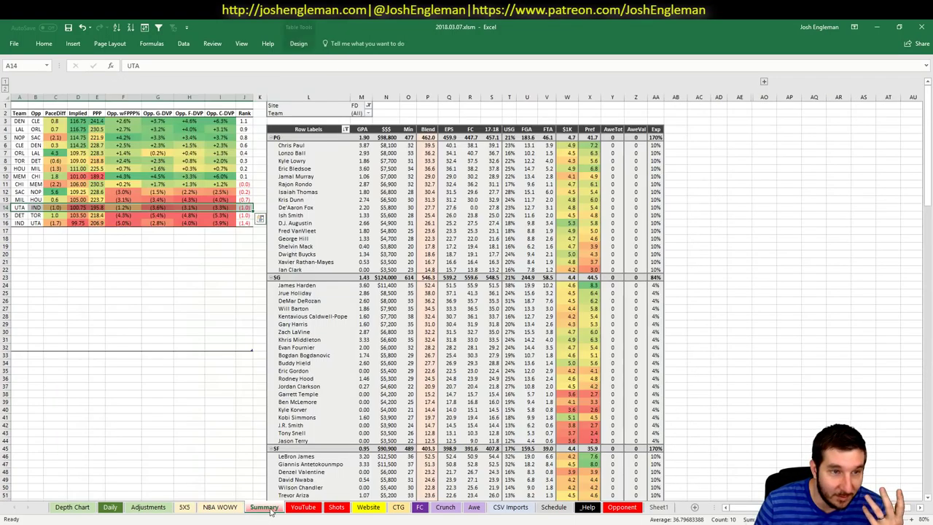
click(16, 183)
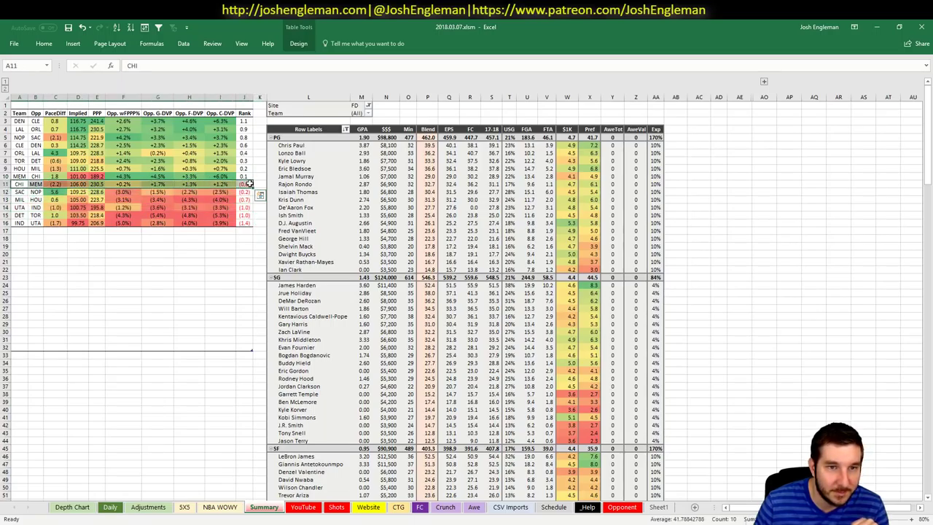
Examine the 5X5 matchup rows of Dunn, LaVine, Nwaba, Markkanen and Felicio, and switch to the Adjustments sheet.
click(191, 509)
click(306, 181)
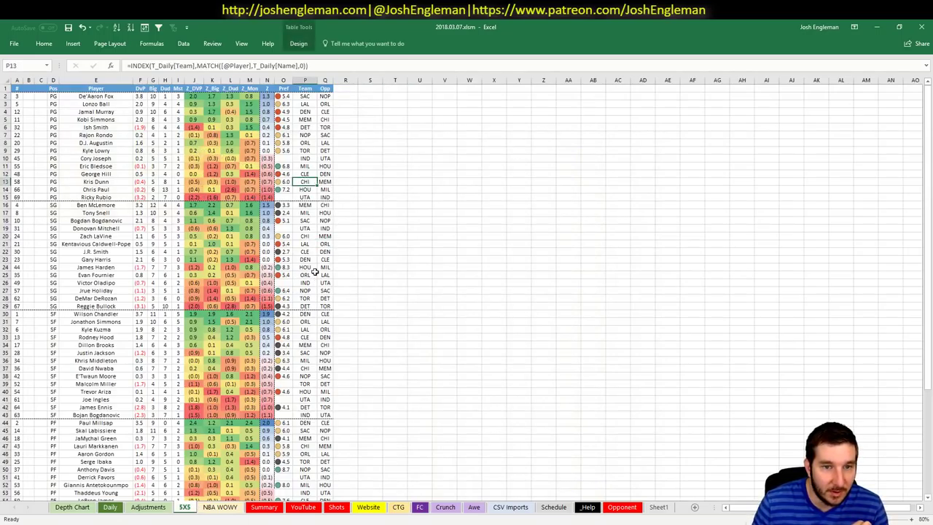
click(304, 229)
click(304, 236)
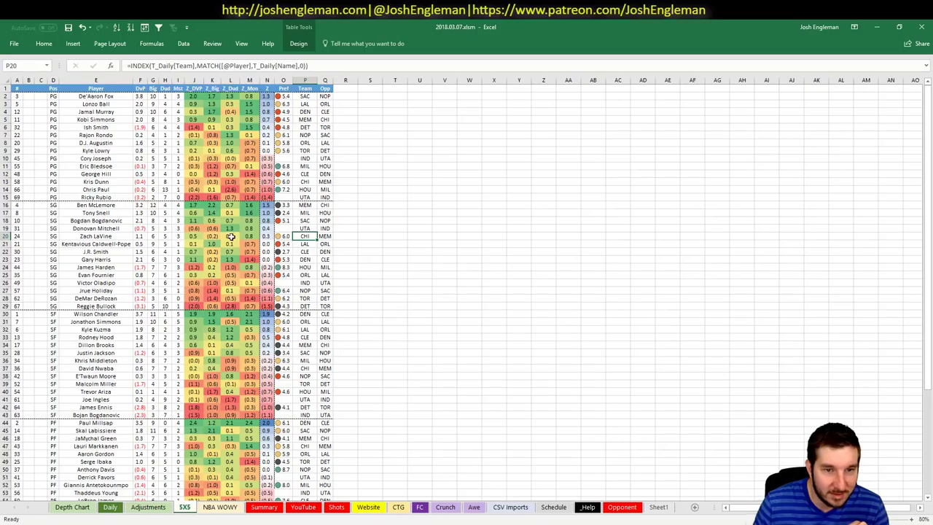
scroll(231, 236, down, 4)
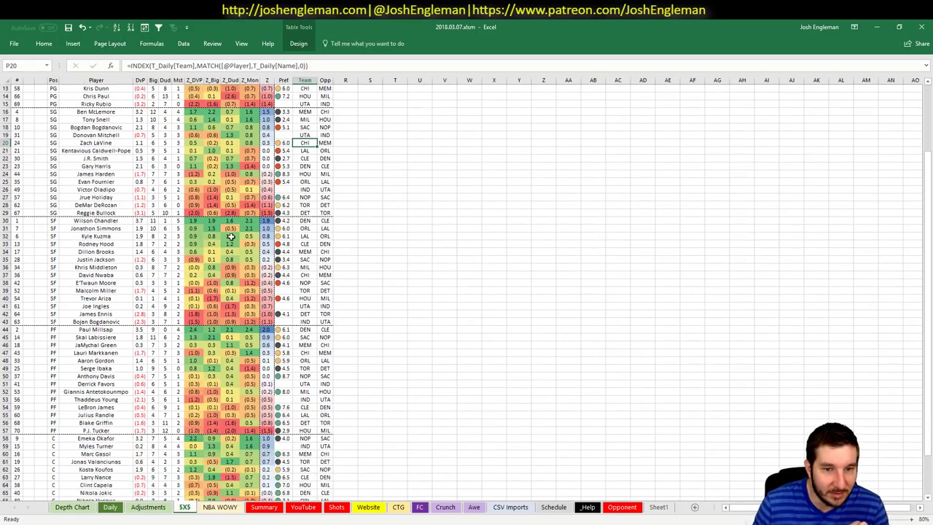
click(305, 275)
scroll(322, 282, down, 5)
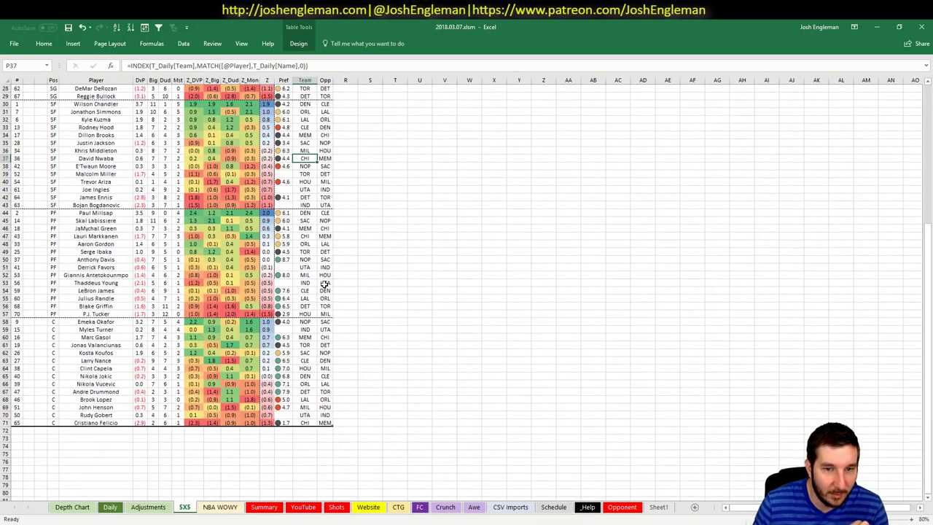
click(307, 236)
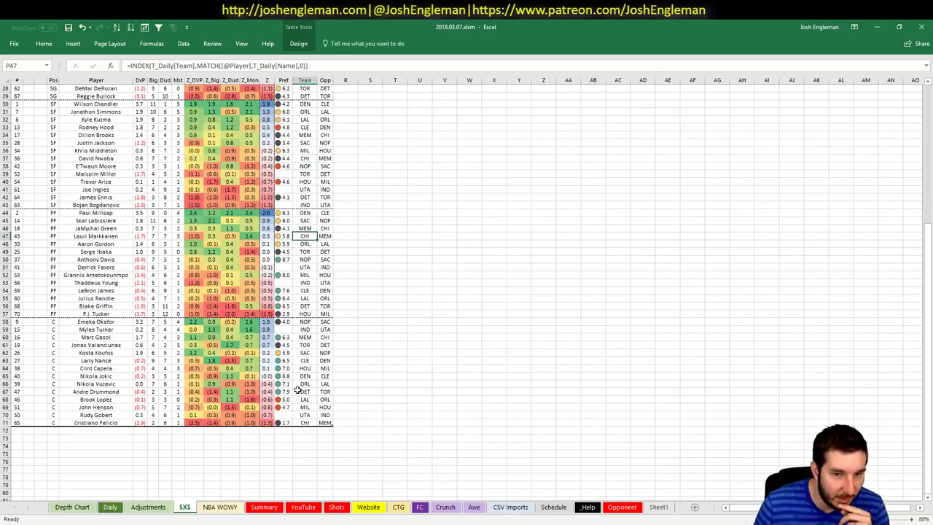
click(305, 422)
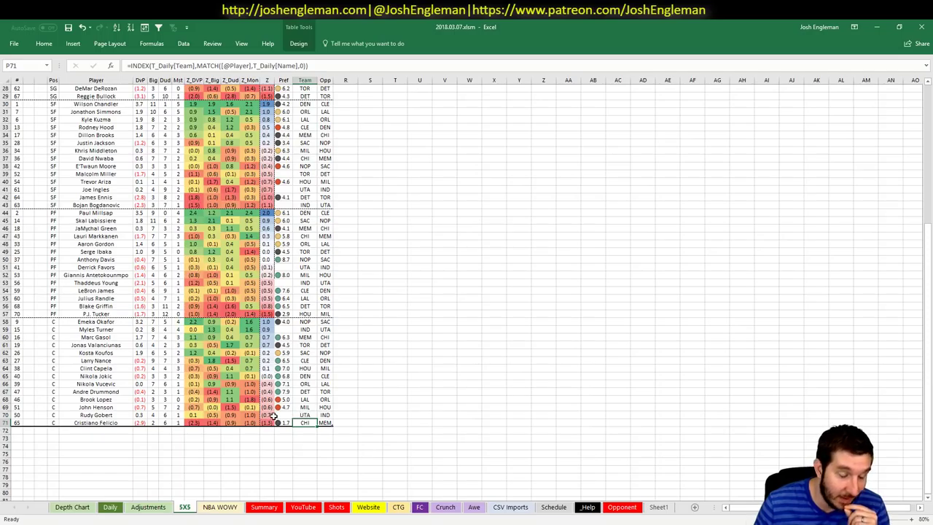
click(166, 511)
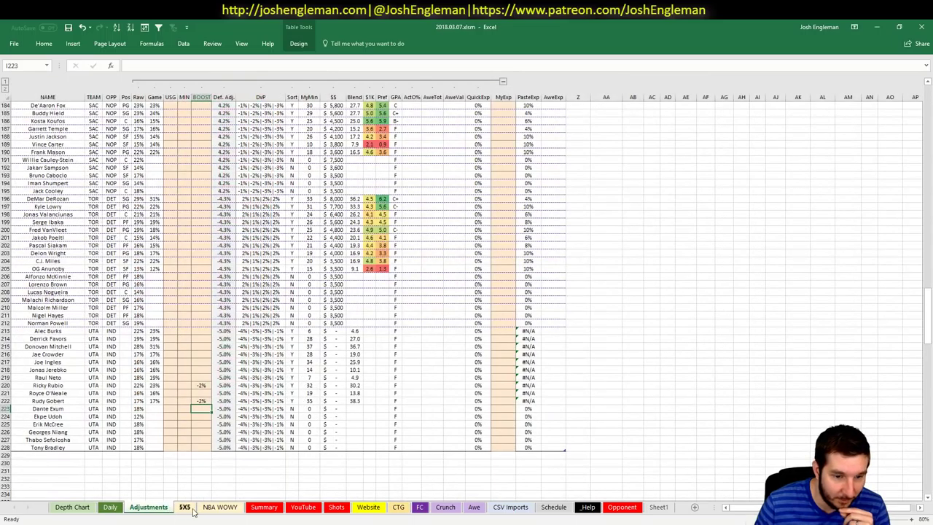
Recheck the Chicago projections on the YouTube sheet, and set Kris Dunn's BOOST to -2% in the Adjustments sheet.
click(299, 508)
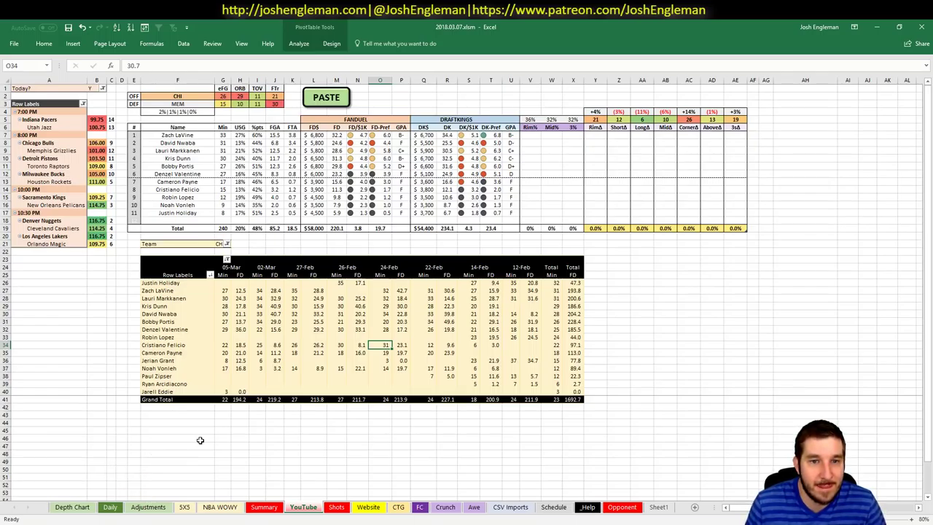
click(185, 507)
click(156, 392)
key(ctrl+Page_Up)
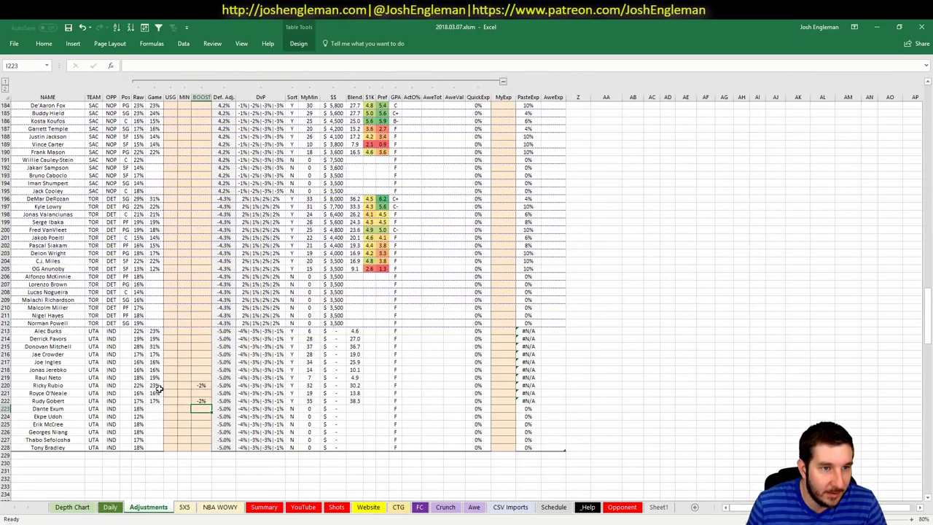
key(ctrl+Home)
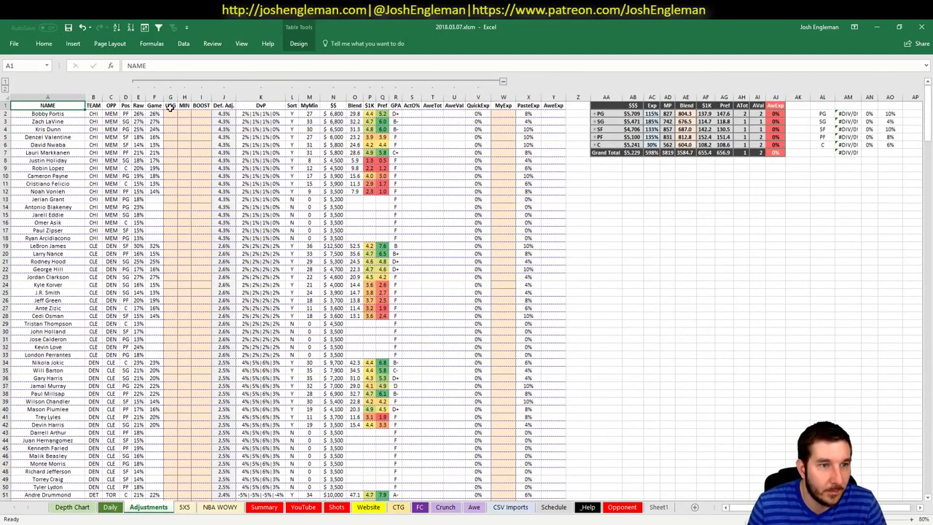
click(206, 128)
text(-2%)
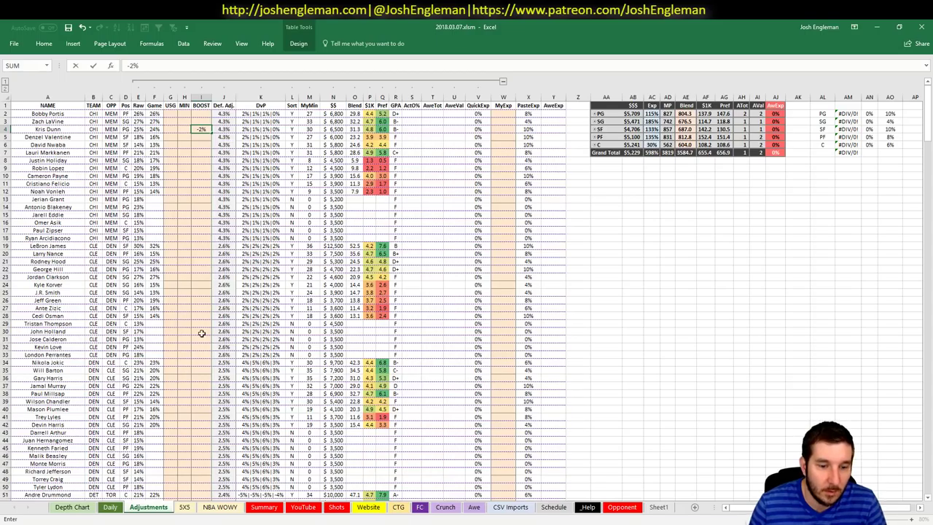
click(178, 353)
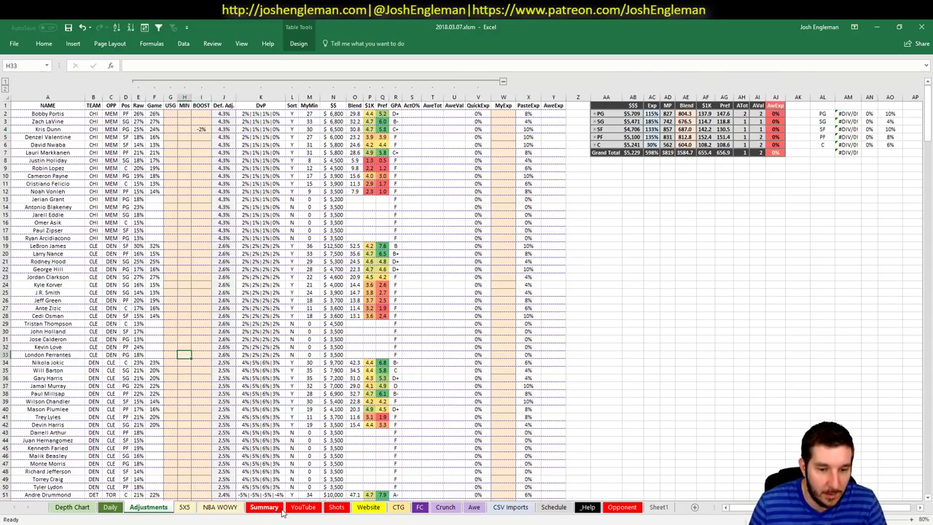
Review Chicago's updated projections on the YouTube sheet and change the offensive team to MEM.
click(305, 509)
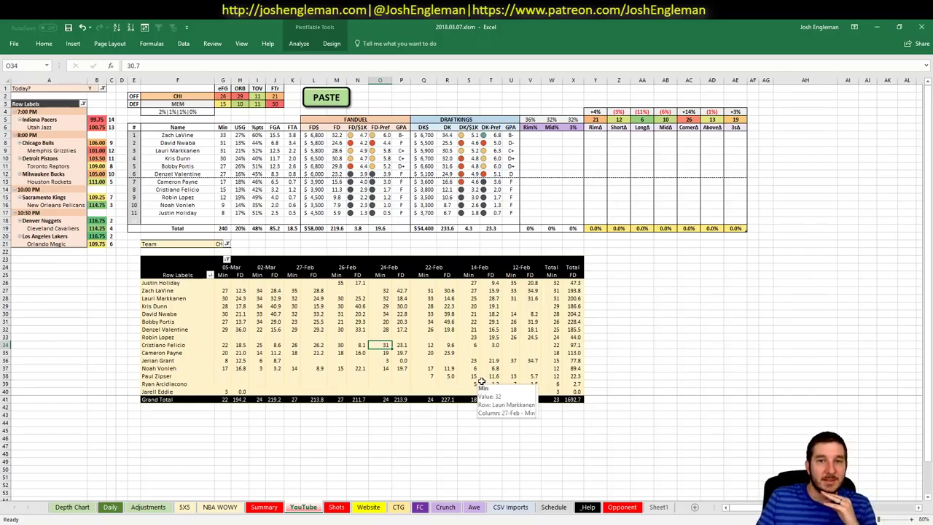
click(664, 361)
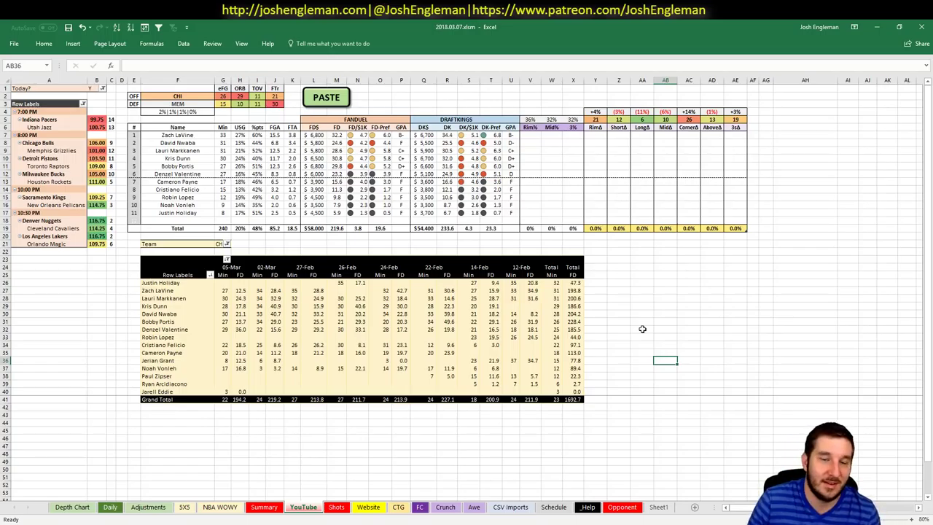
click(201, 96)
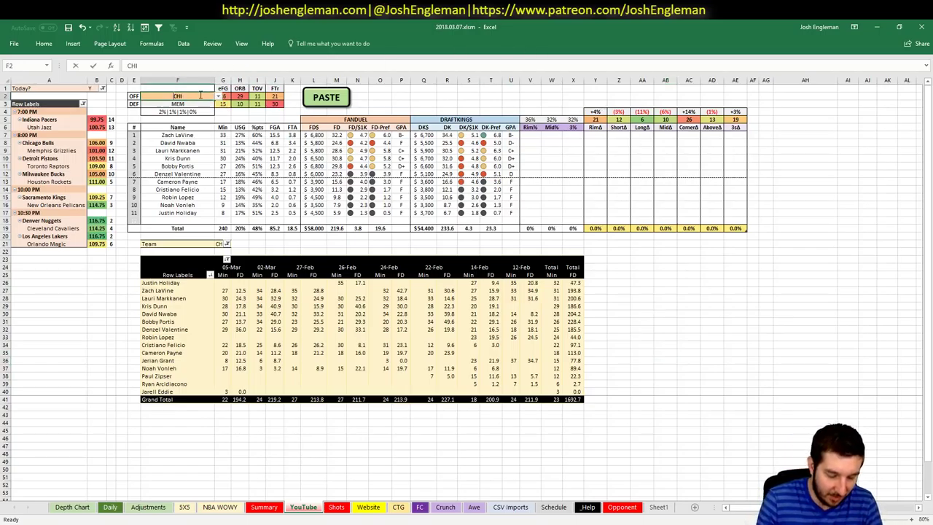
text(MEM)
key(Return)
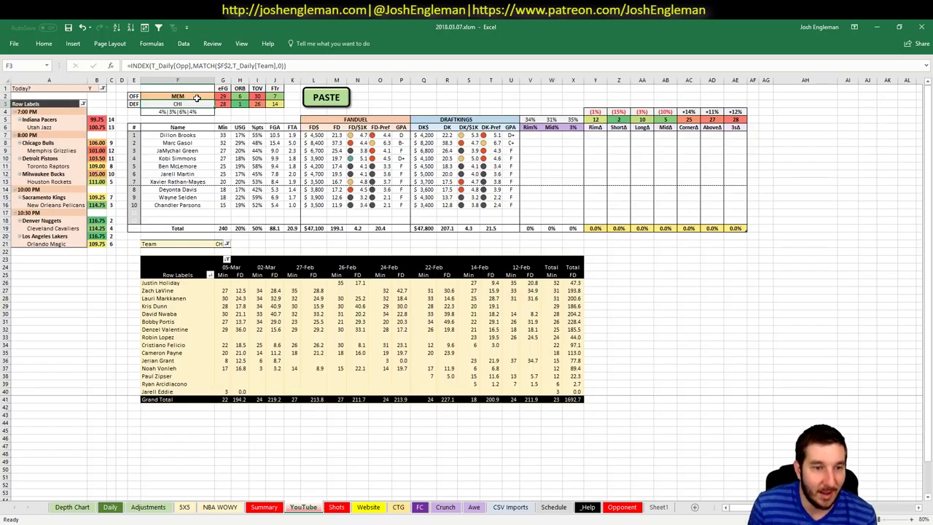
Set the recent game log's Team filter to MEM.
click(218, 250)
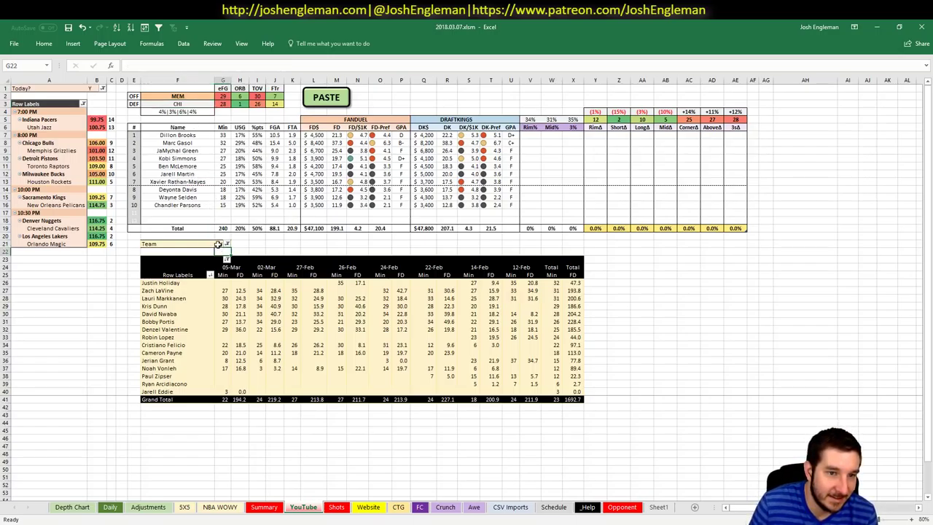
click(218, 244)
text(MEM)
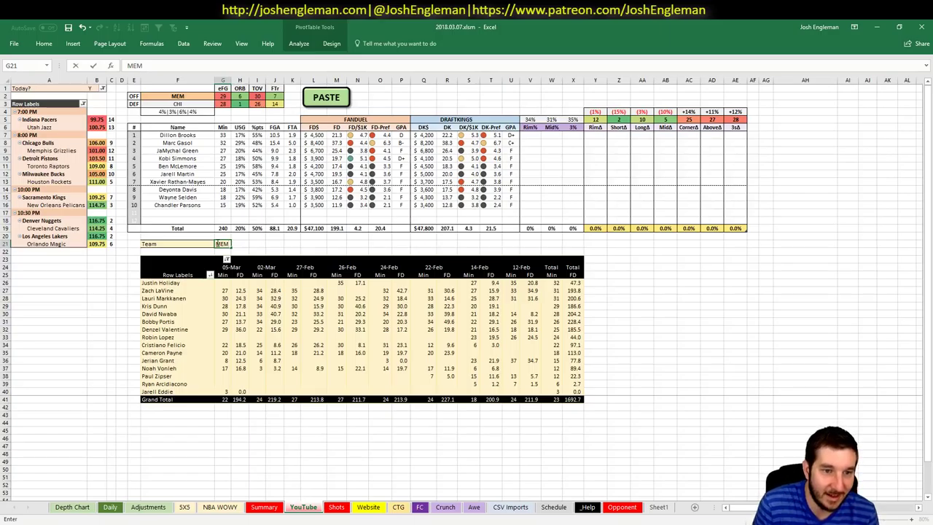
click(218, 236)
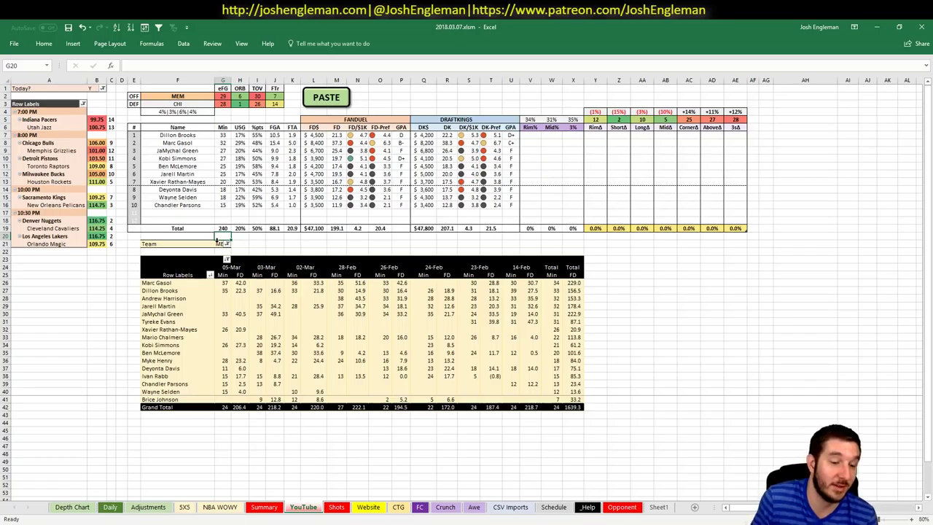
Switch to the web browser and open the Tankathon site in a new tab to view the draft lottery standings.
key(alt+Tab)
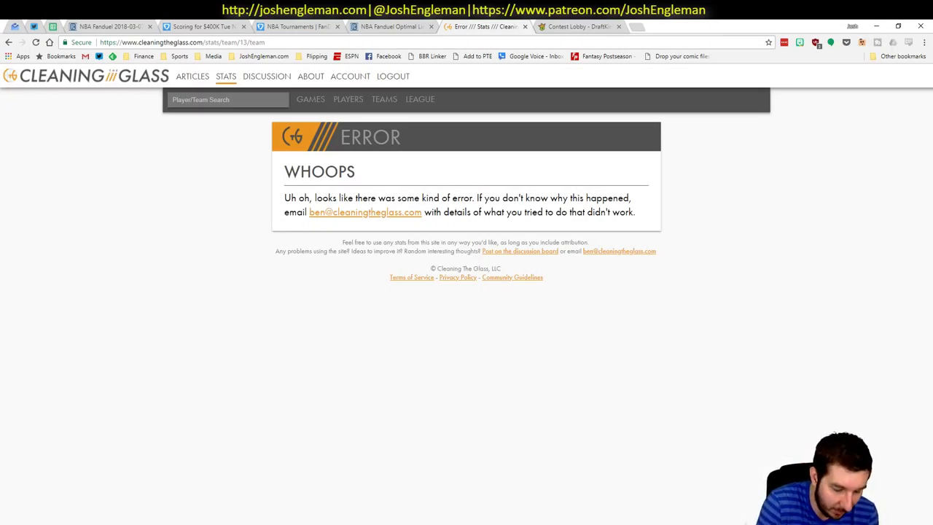
key(ctrl+t)
text(tankathon)
key(Return)
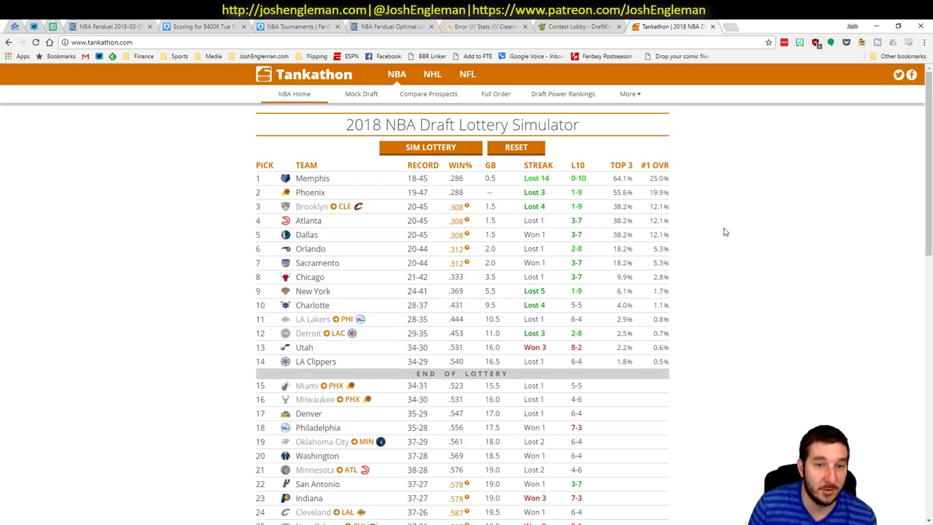
Return to the Excel workbook and examine Marc Gasol's matchup row in the 5X5 sheet.
click(85, 524)
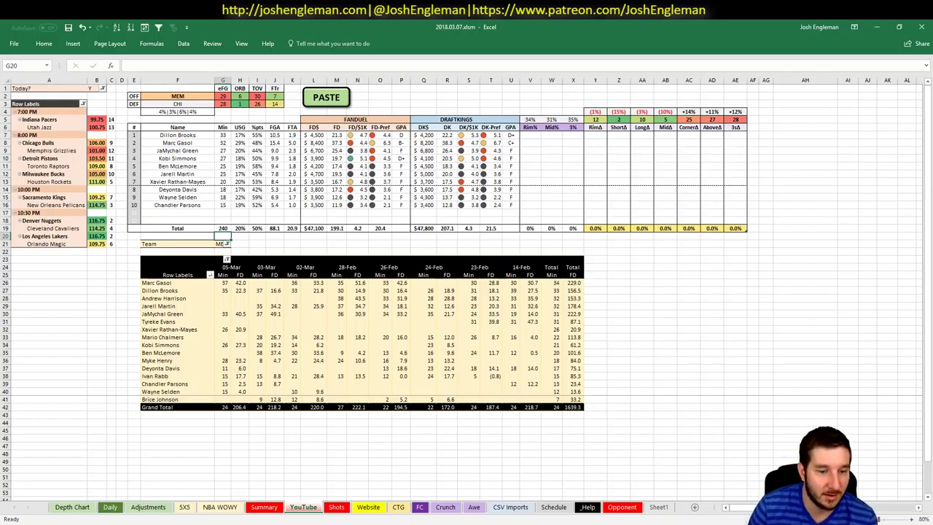
click(184, 507)
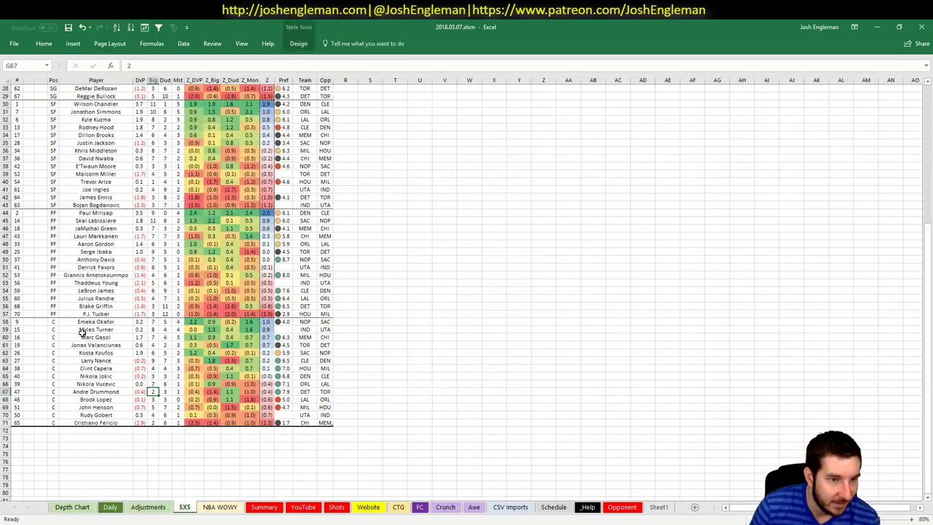
drag(83, 335, 323, 337)
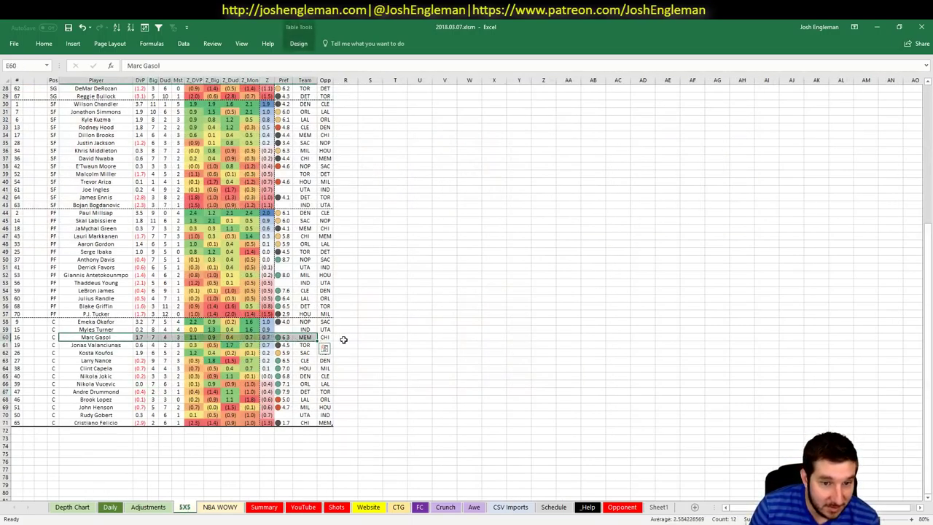
click(343, 340)
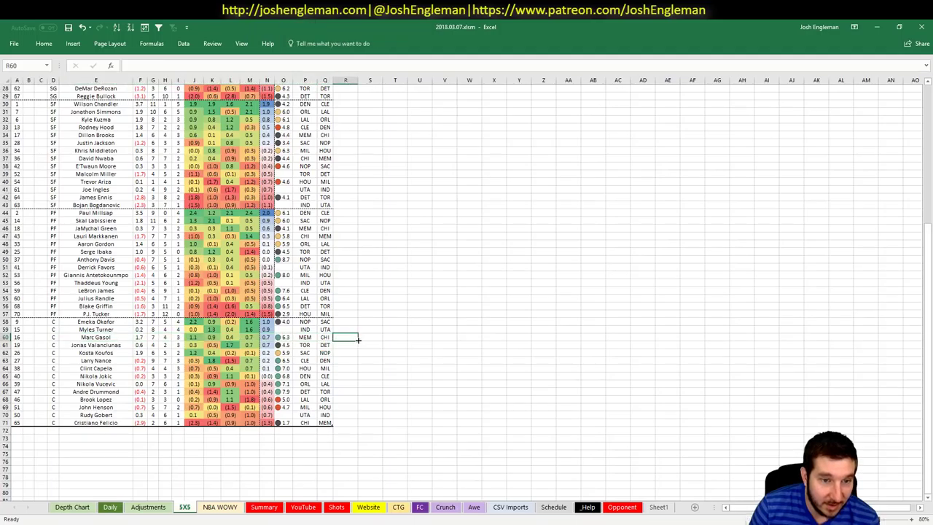
Enter a 2% BOOST for Marc Gasol in the Adjustments sheet and raise it to 3%.
click(148, 506)
scroll(166, 393, down, 19)
click(202, 307)
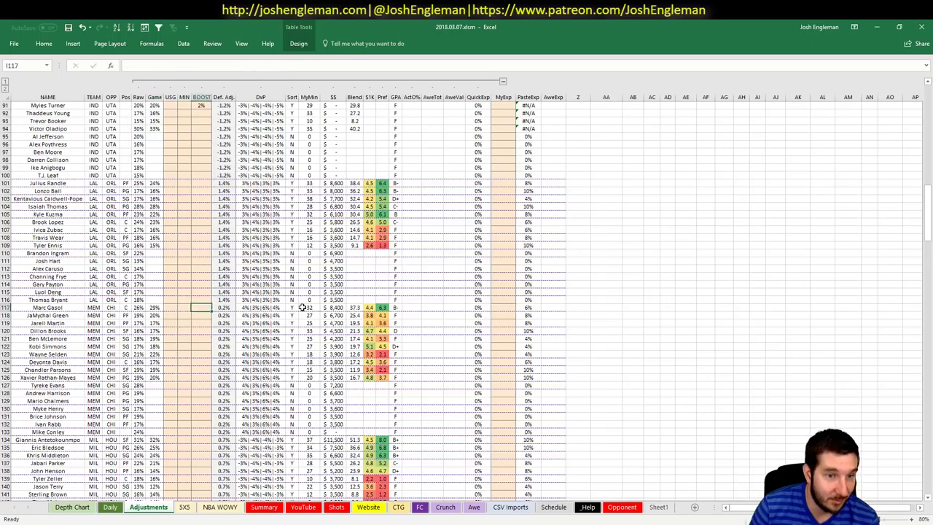
text(2)
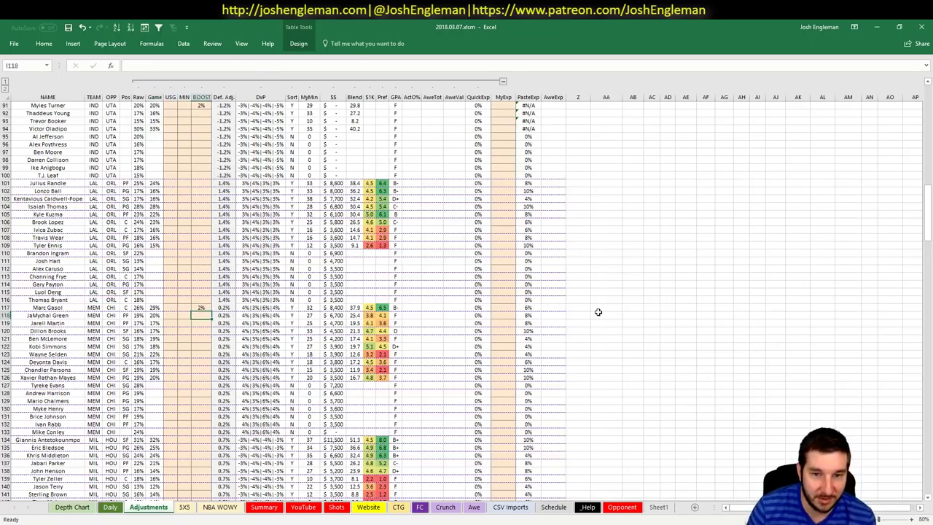
click(598, 312)
click(206, 307)
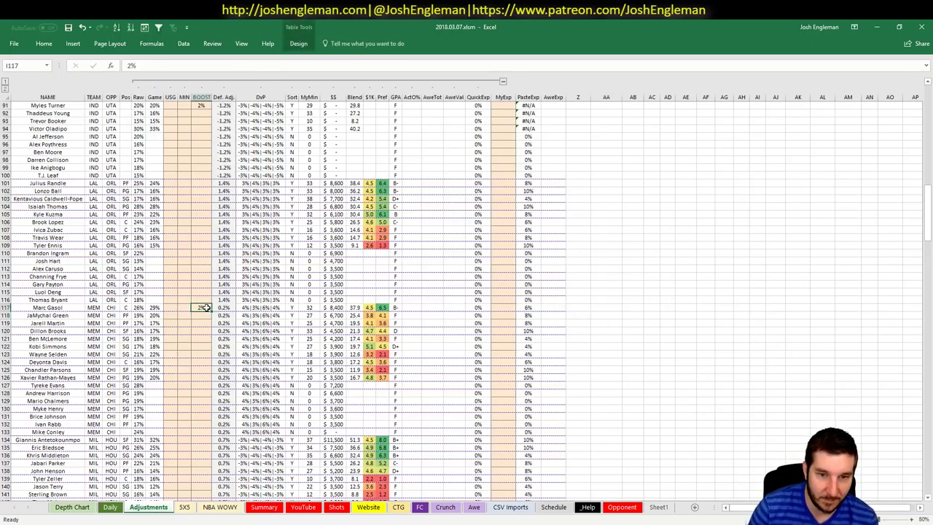
text(3)
key(Return)
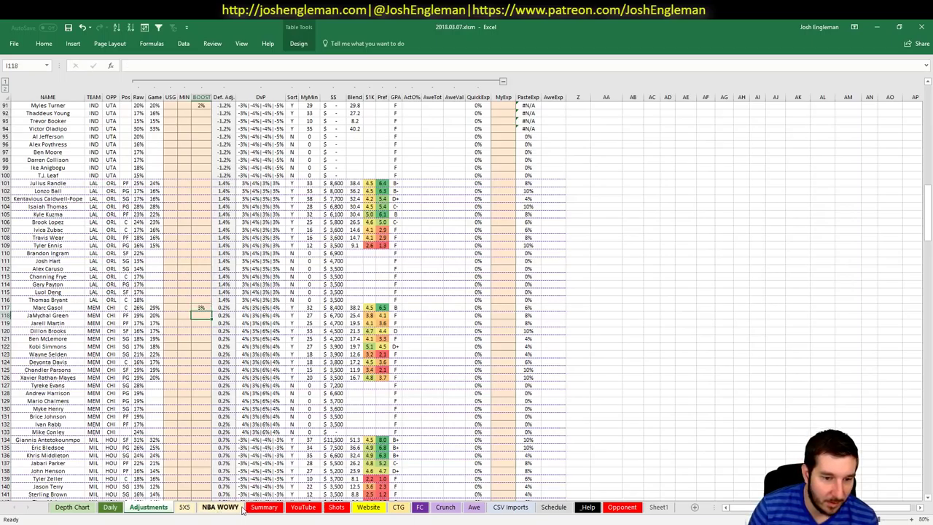
Return to the YouTube sheet and change the offensive team to DET.
click(303, 508)
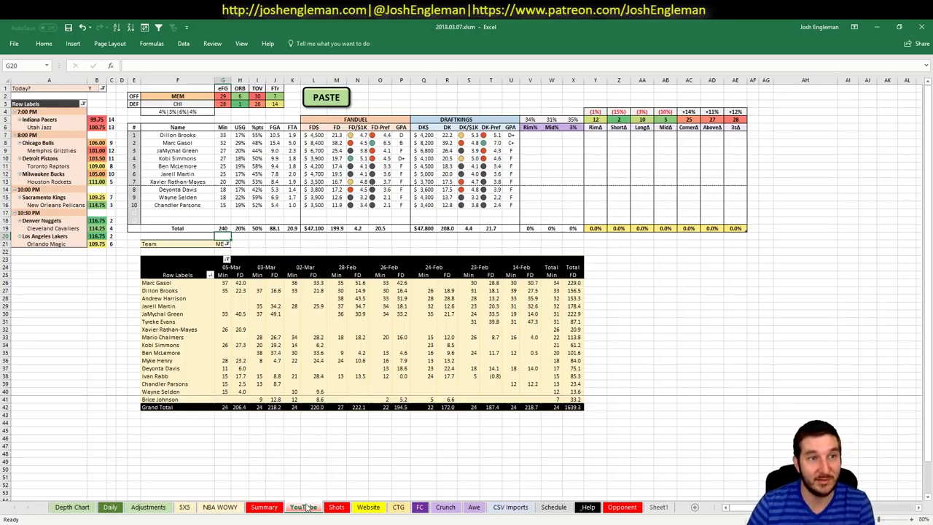
click(191, 95)
text(DET)
key(Return)
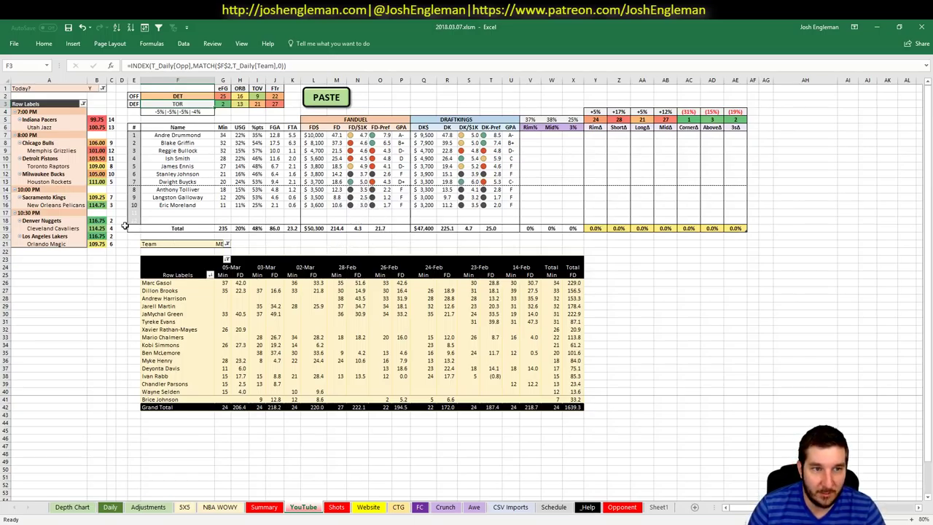
Set the recent game log's Team filter to DET.
click(72, 299)
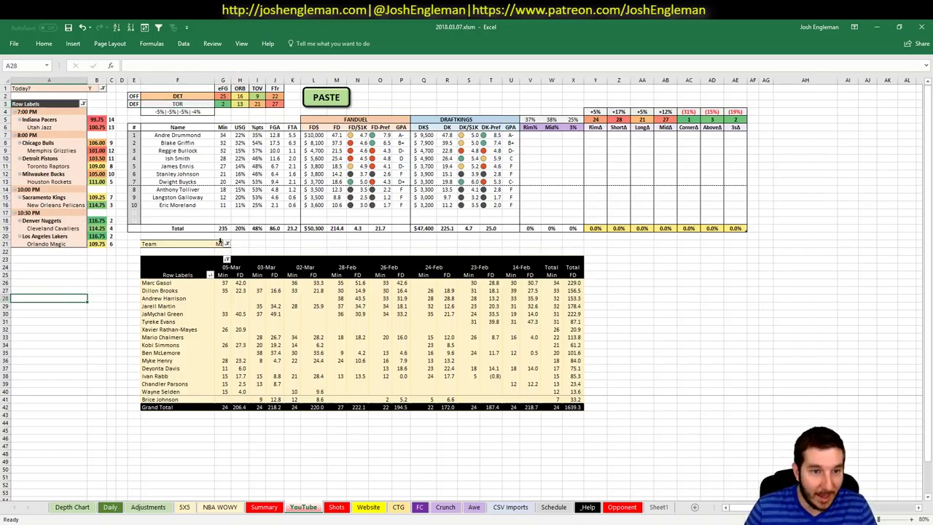
click(220, 245)
text(DET)
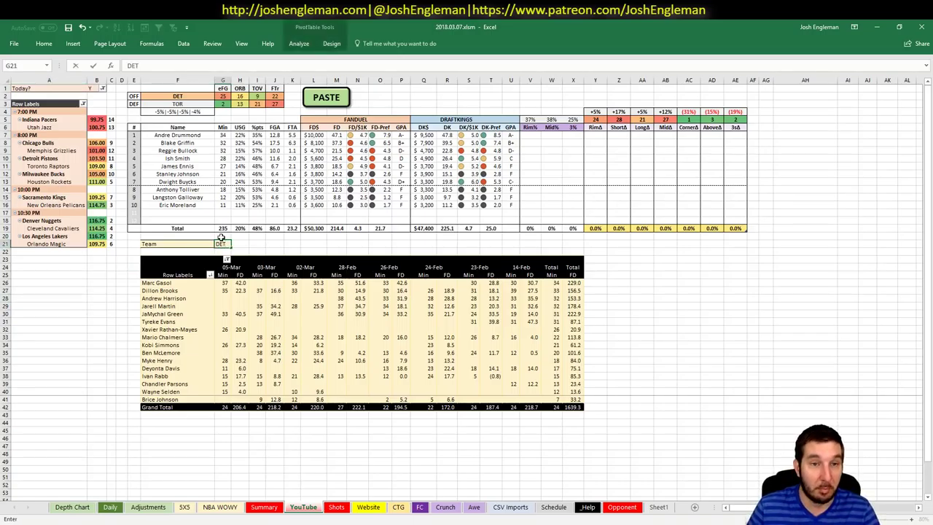
key(Return)
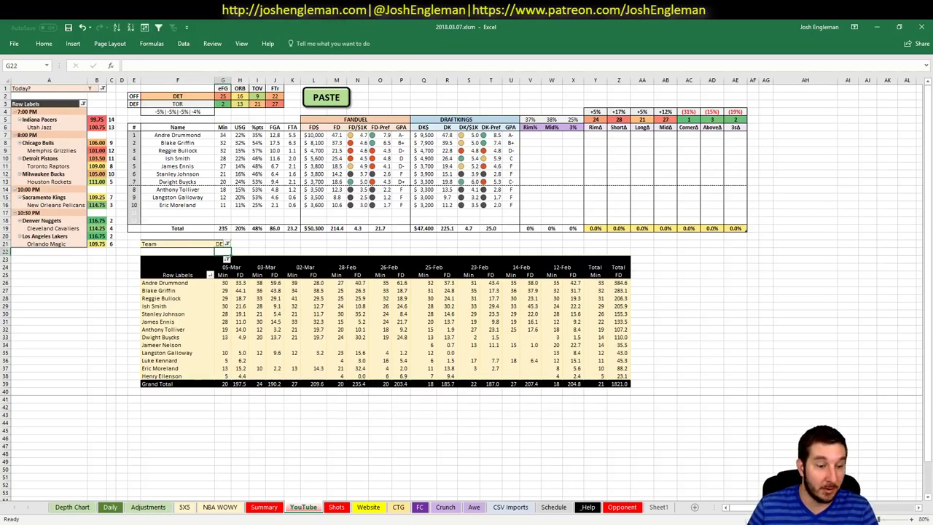
Switch to the web browser, search for "538 nba" and open FiveThirtyEight's 2017-18 NBA Predictions page.
key(alt+Tab)
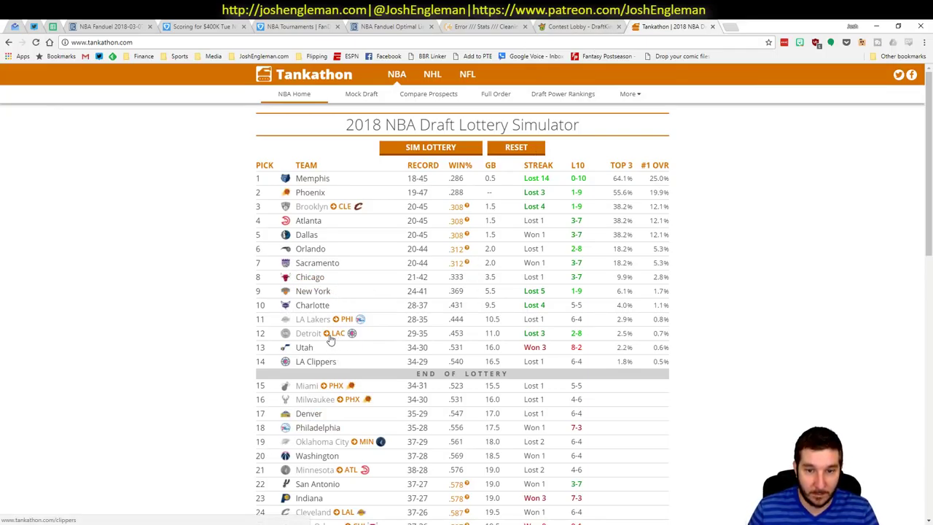
click(673, 42)
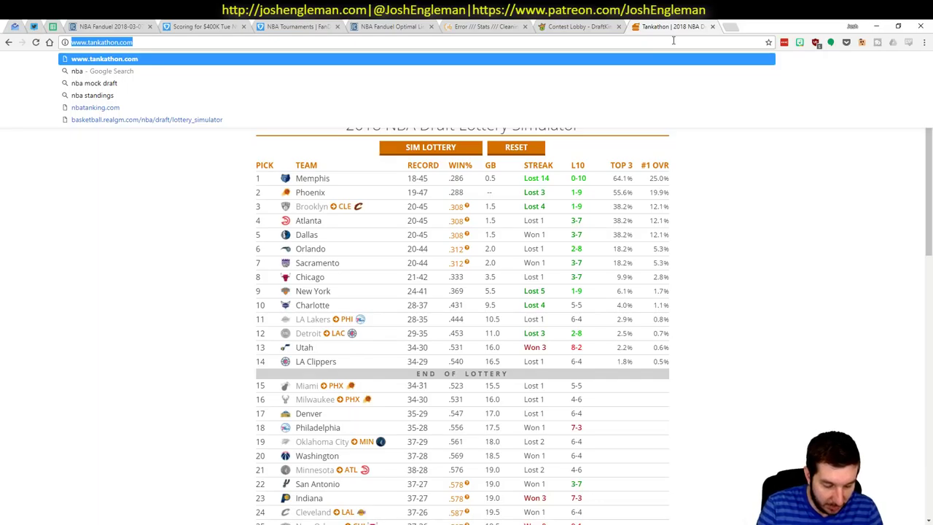
key(BackSpace)
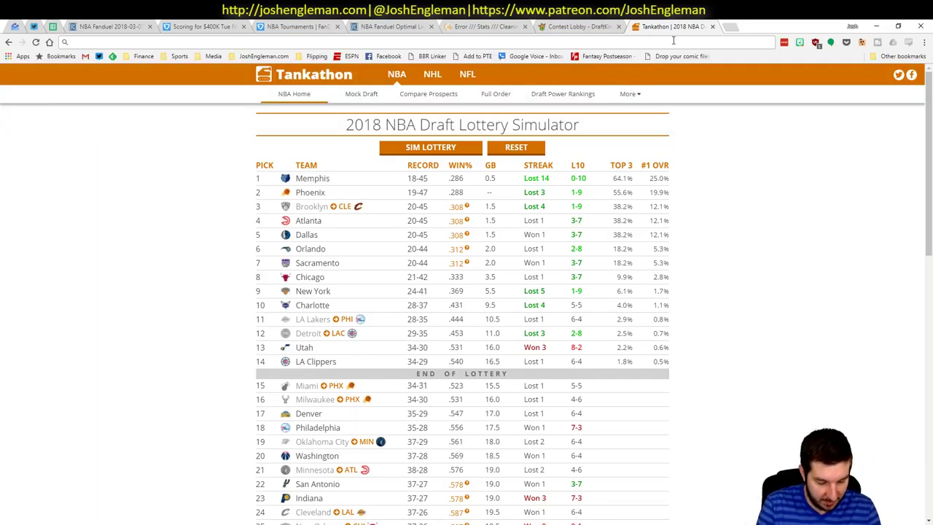
text(538 nba)
key(Return)
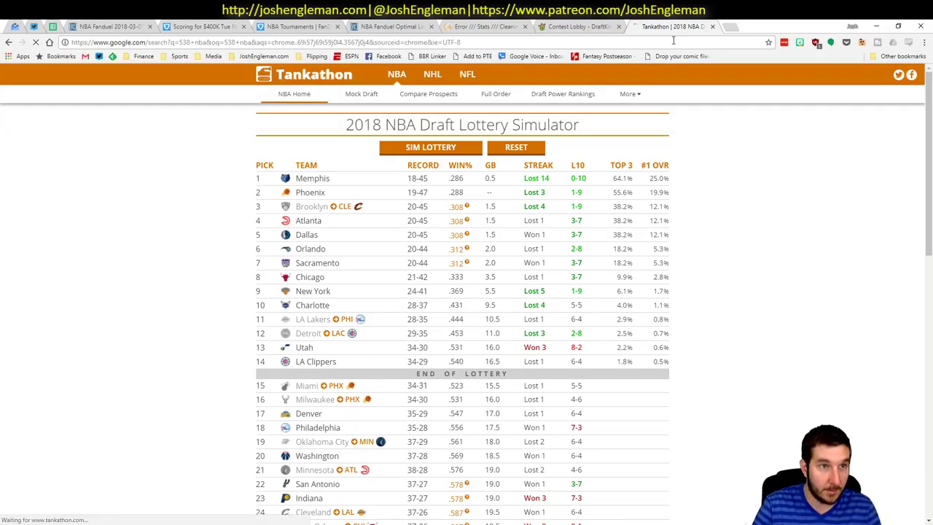
click(202, 151)
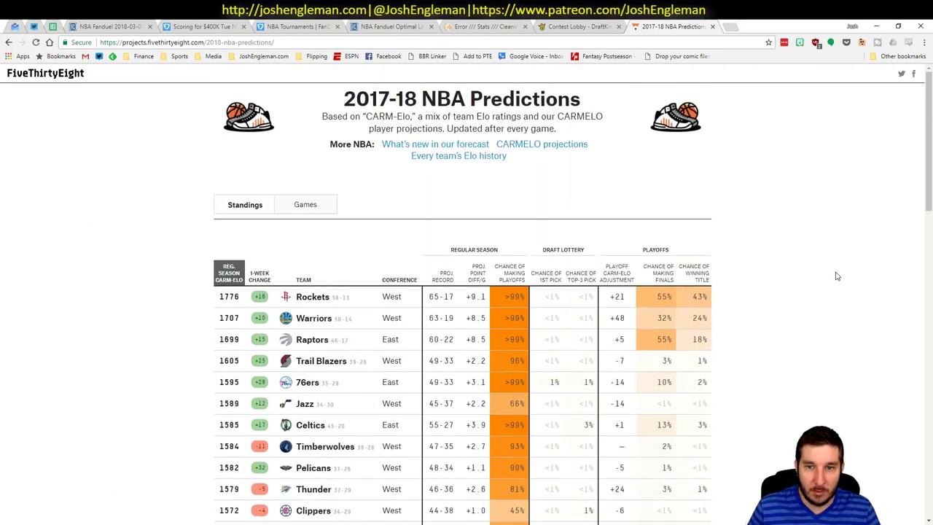
Sort the predictions standings by conference and examine the Pistons' playoff chances among the Eastern teams.
scroll(837, 275, down, 2)
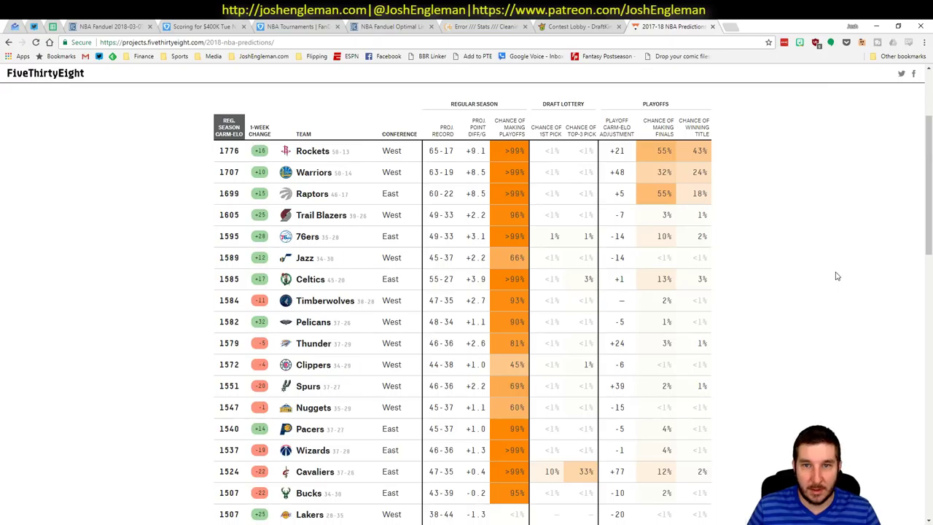
scroll(380, 88, down, 1)
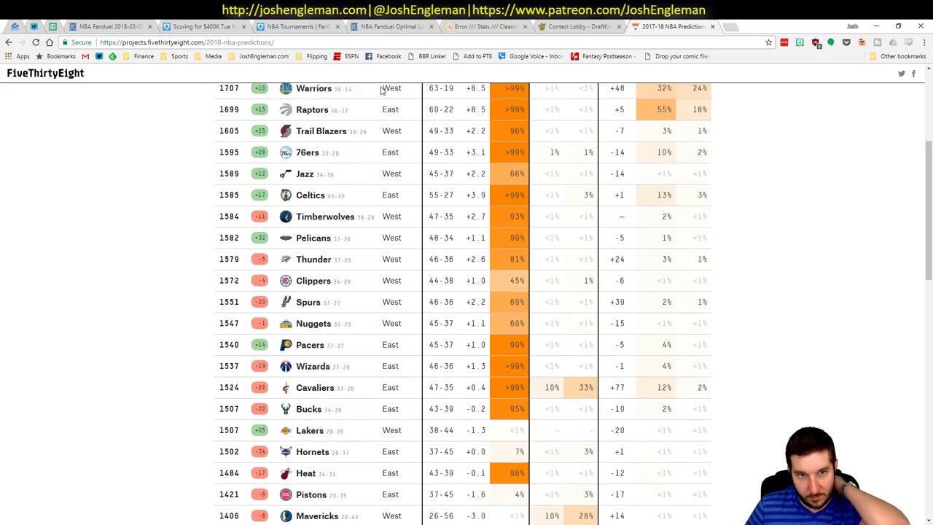
scroll(382, 95, up, 2)
click(398, 183)
scroll(675, 276, down, 1)
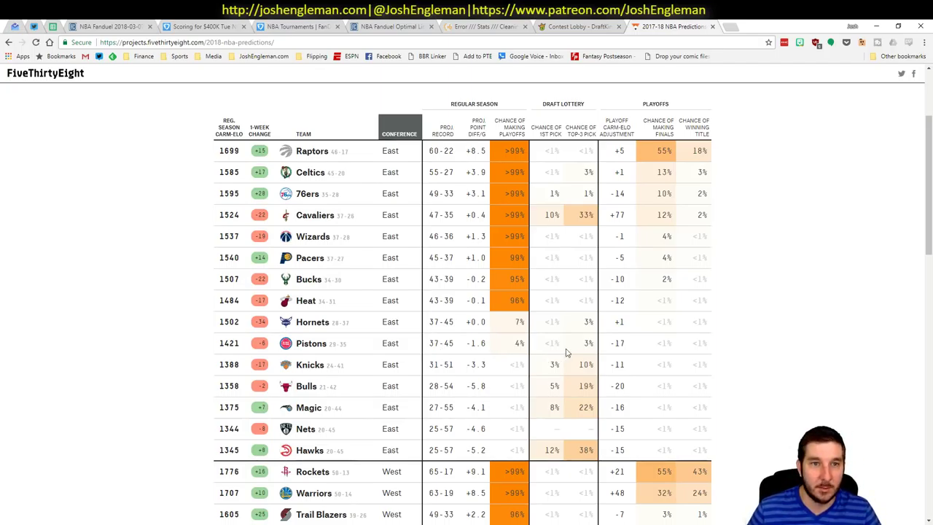
Switch back to the Excel workbook and examine Ish Smith's and Reggie Bullock's matchup ratings on the 5X5 sheet.
key(alt+Tab)
click(798, 329)
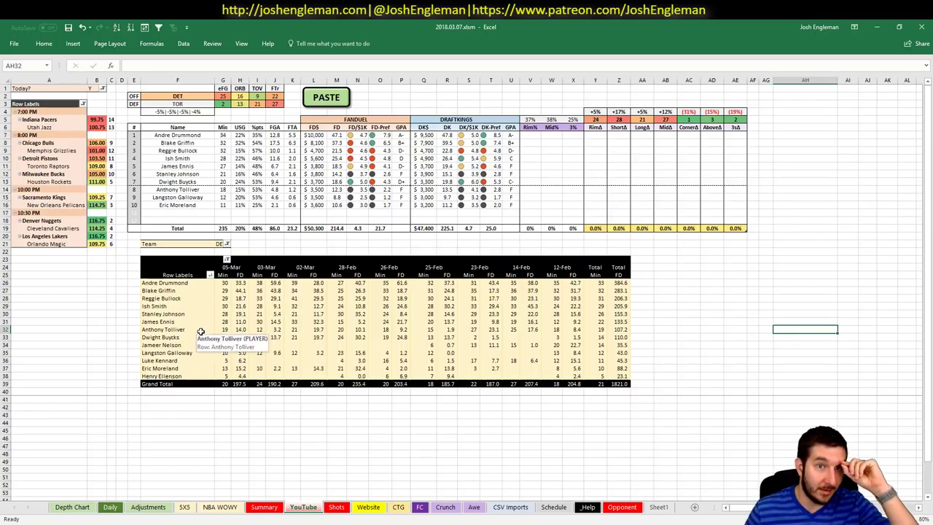
click(184, 508)
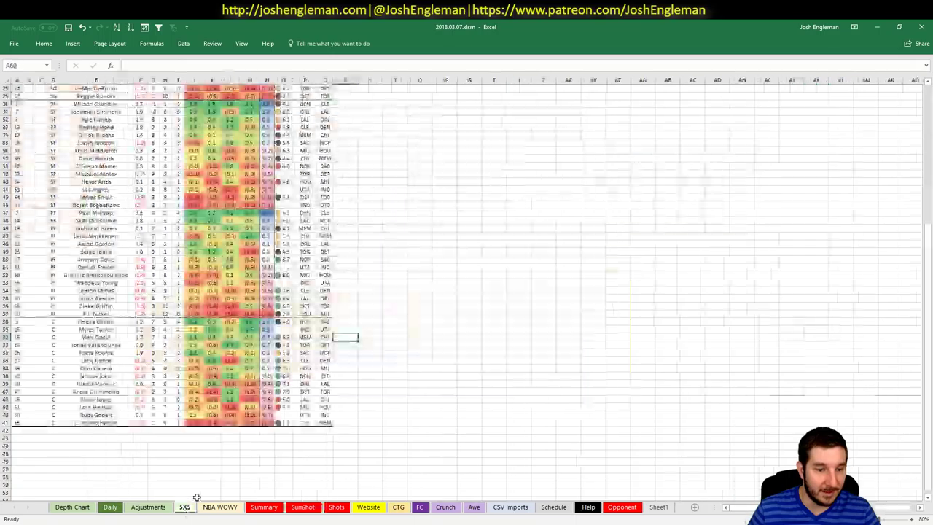
scroll(311, 385, up, 9)
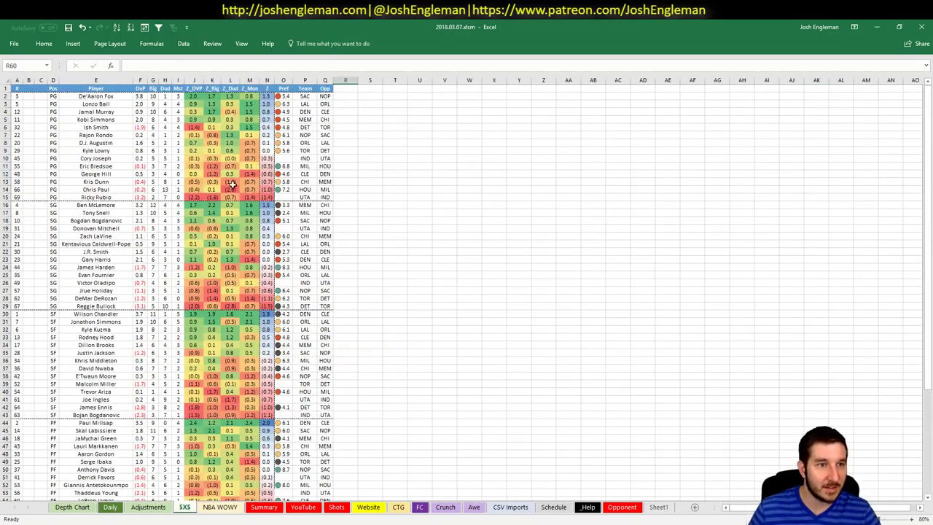
click(6, 127)
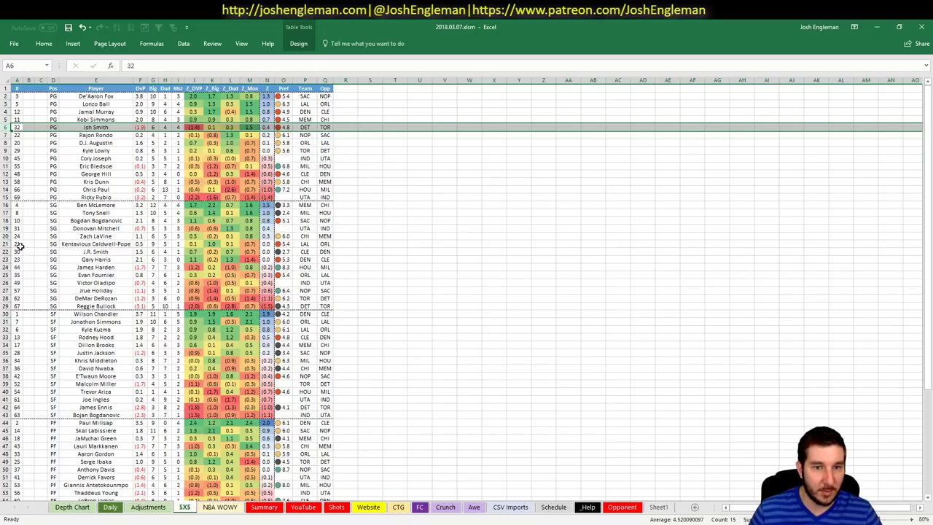
click(4, 306)
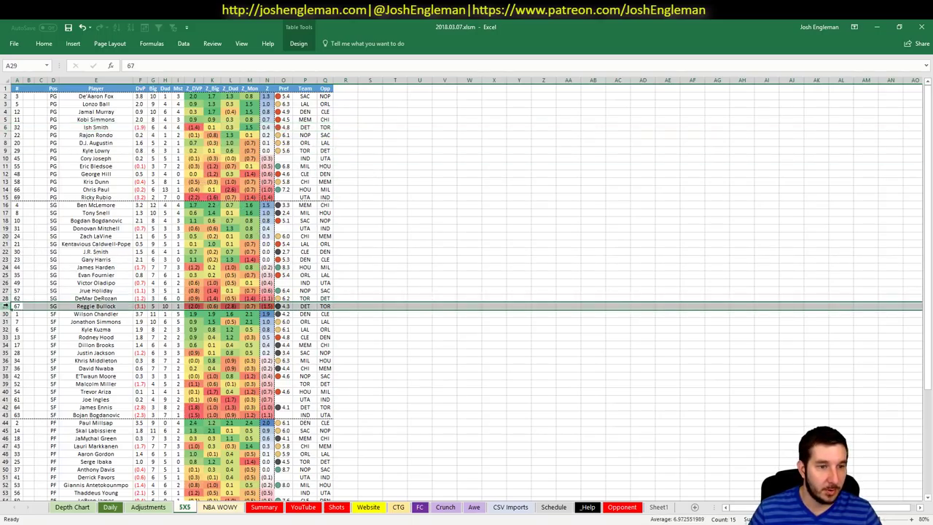
Examine the 5X5 matchup ratings of James Ennis, Blake Griffin and Andre Drummond, highlighting each player's row.
scroll(204, 283, down, 4)
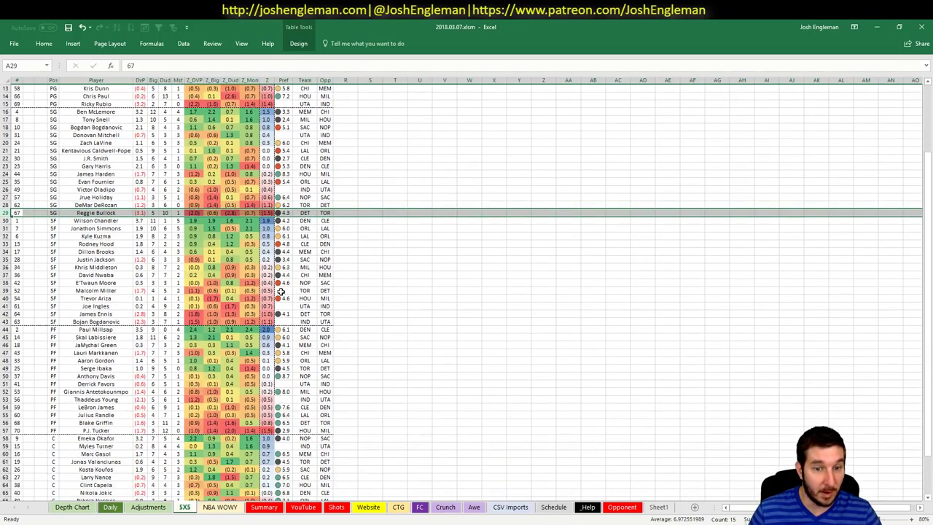
click(4, 313)
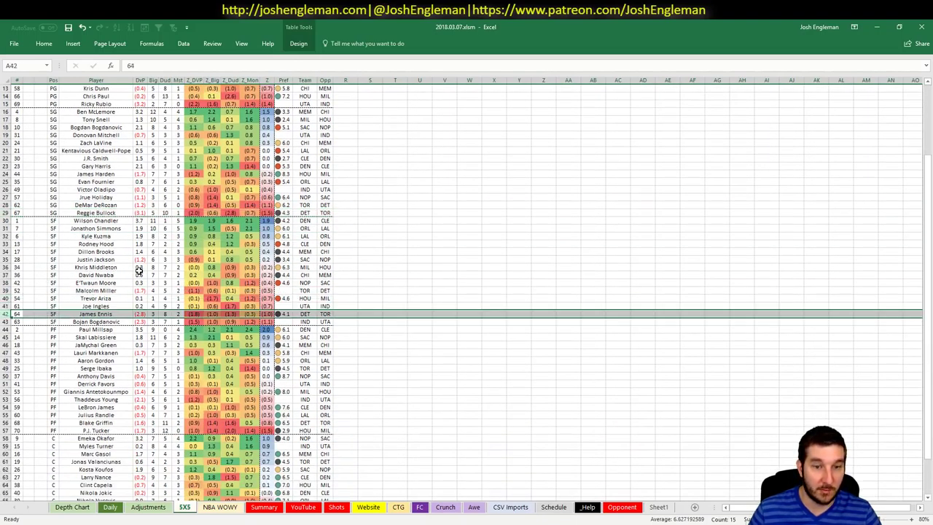
scroll(139, 269, down, 3)
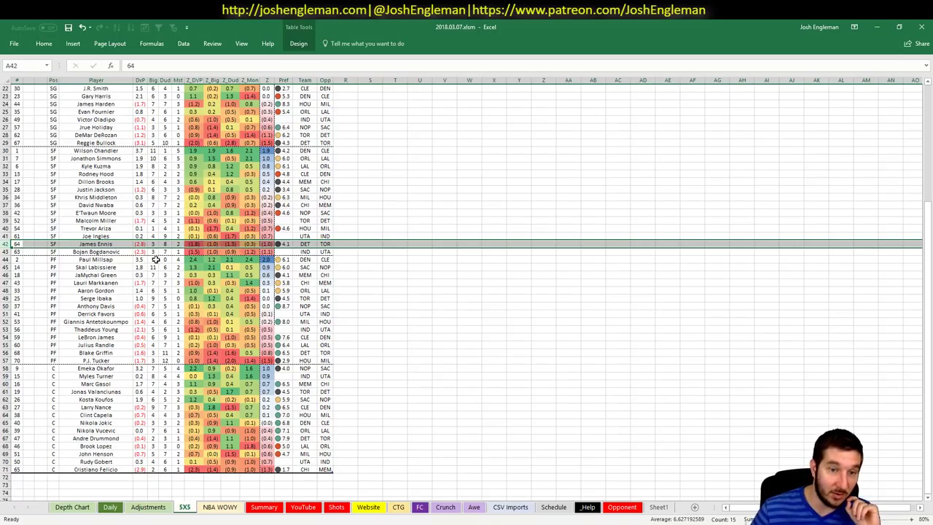
click(5, 347)
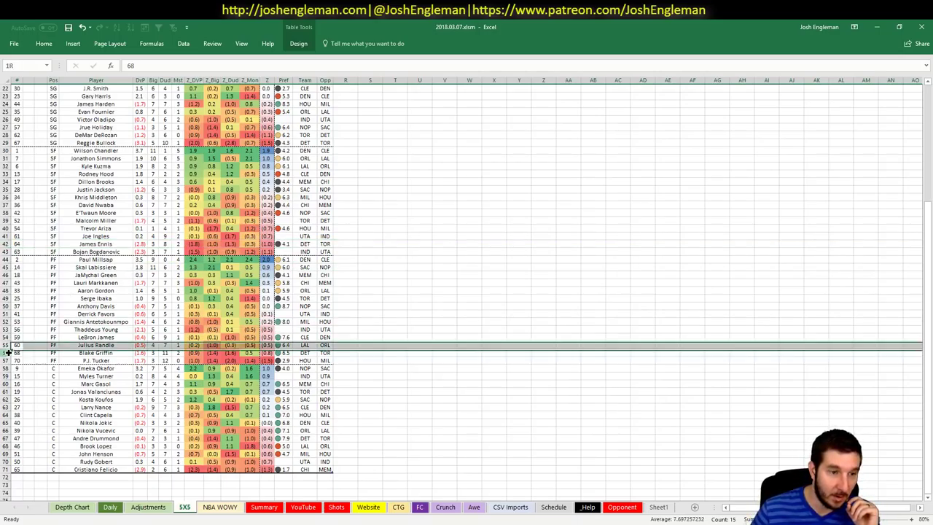
click(6, 353)
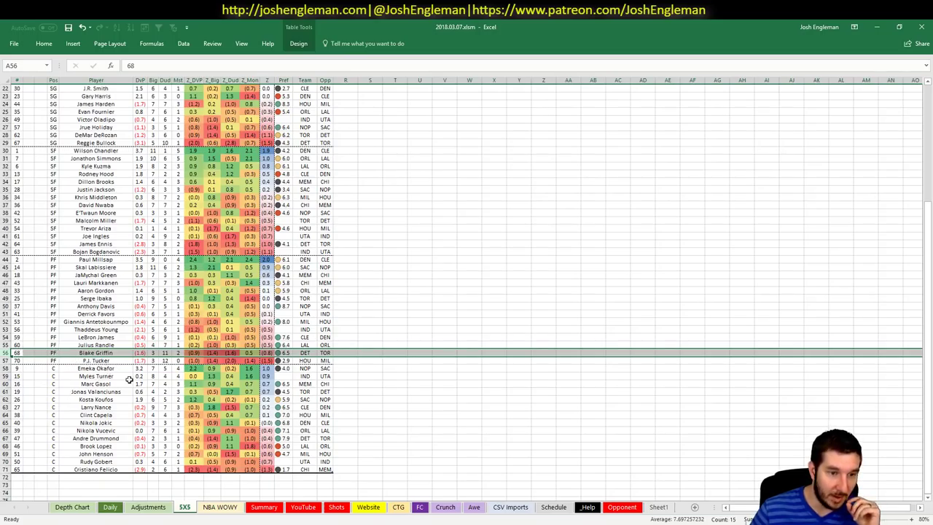
click(4, 438)
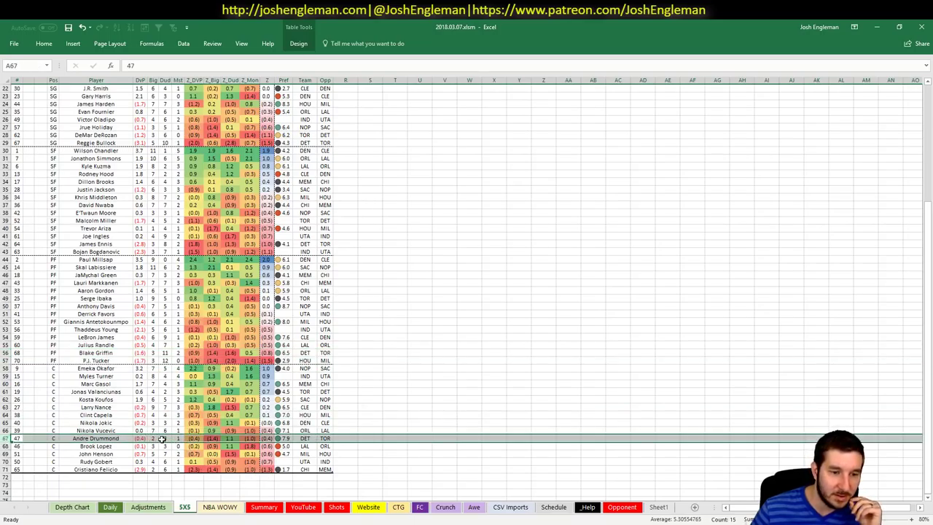
Set Blake Griffin's BOOST to -5% on the Adjustments sheet.
click(148, 508)
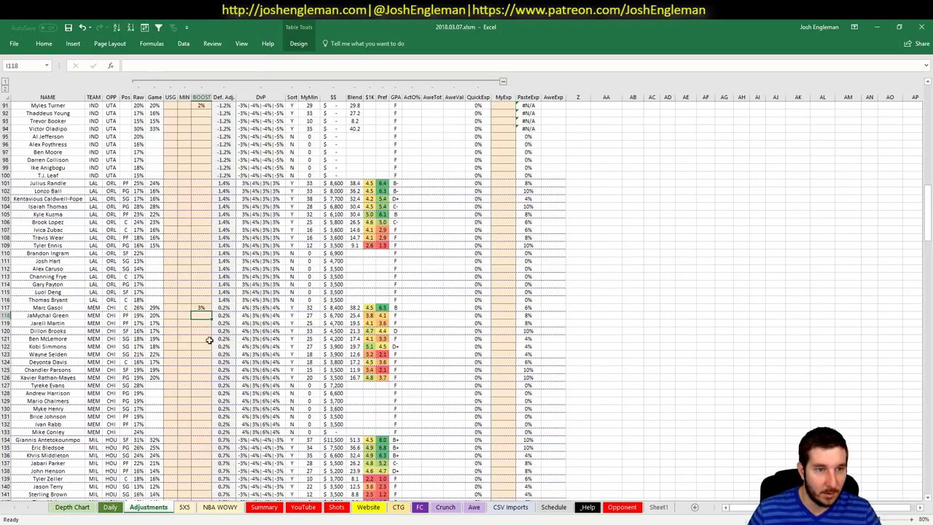
scroll(210, 340, up, 20)
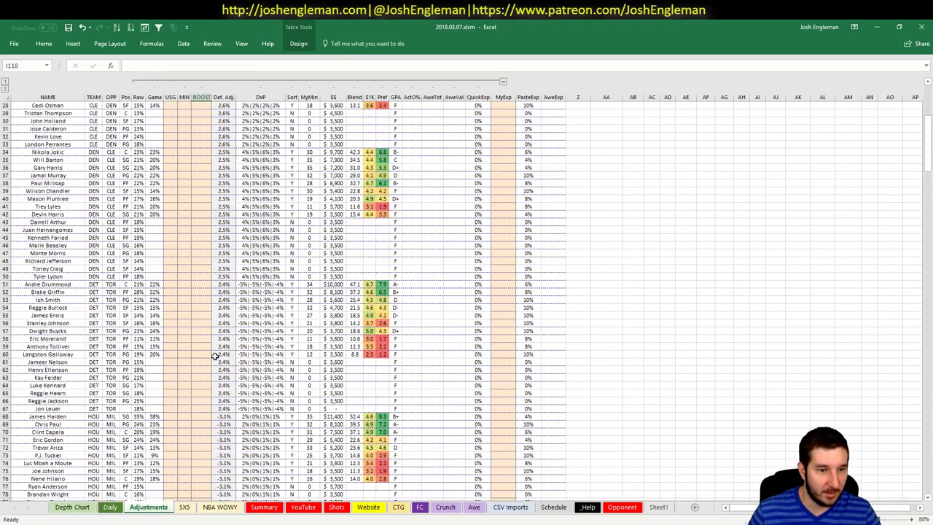
click(205, 290)
text(-)
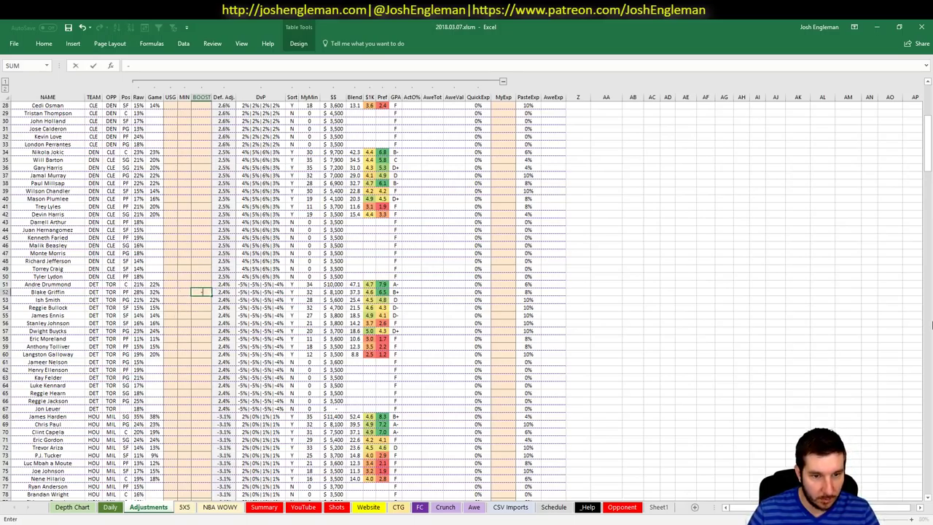
text(5%)
key(Return)
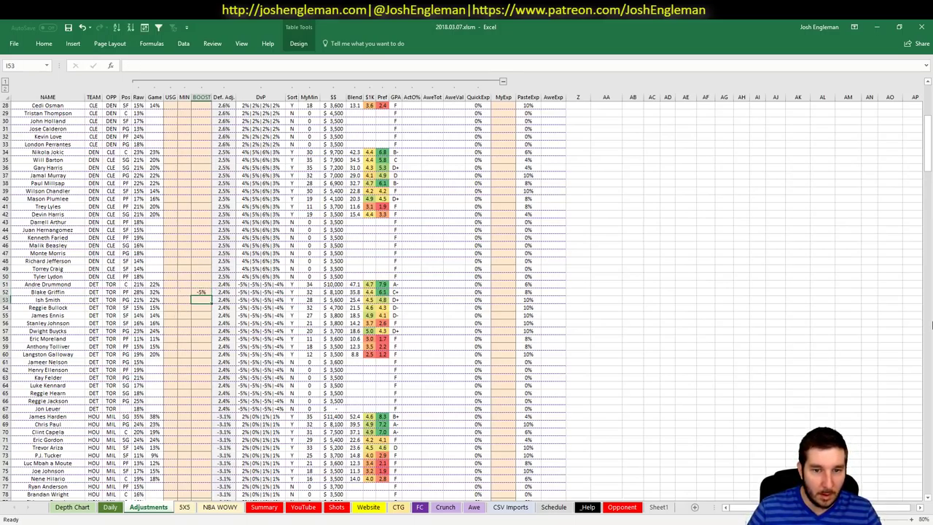
Set the BOOST values of Reggie Bullock, James Ennis and Stanley Johnson to -4% each.
key(Down)
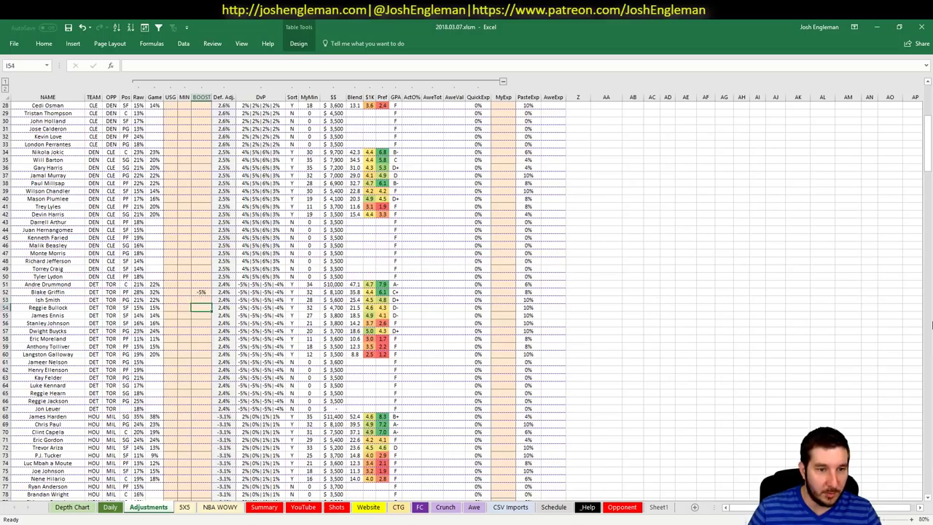
text(-4%)
key(Return)
text(-)
key(Return)
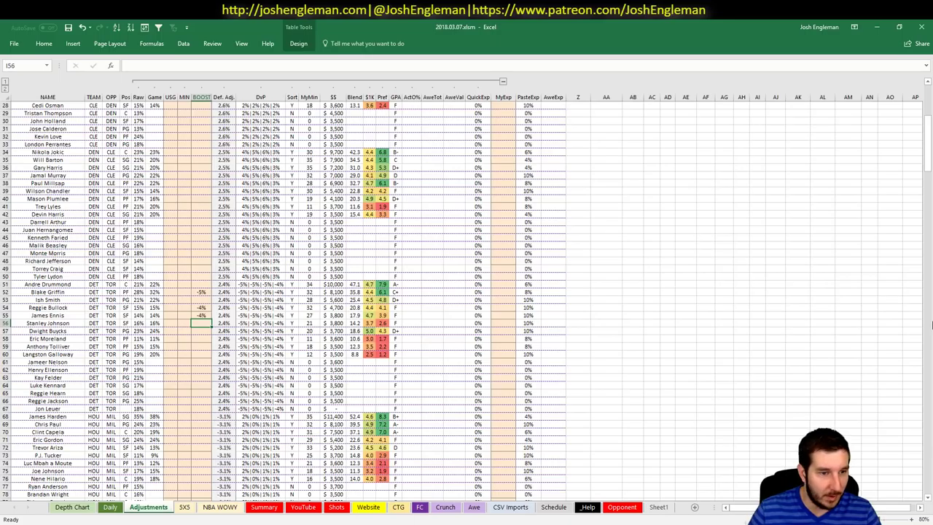
text(-4%)
key(Return)
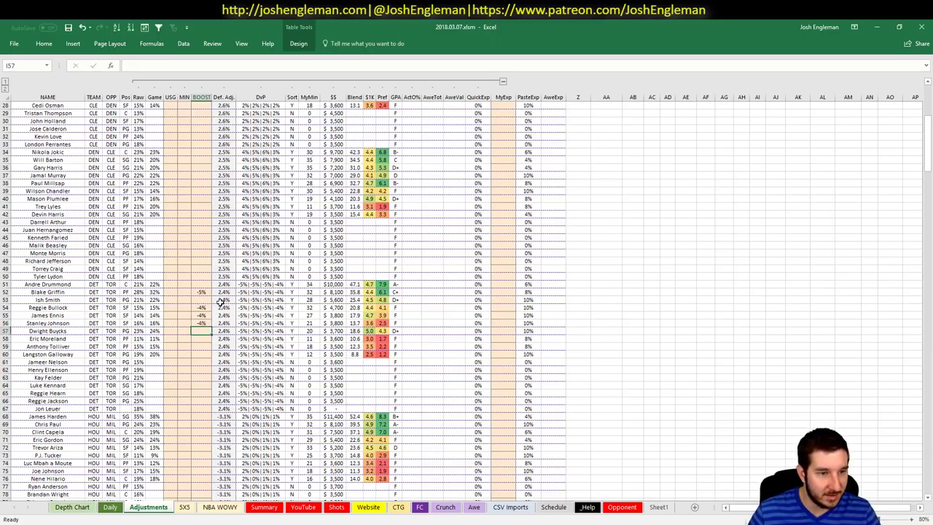
click(187, 378)
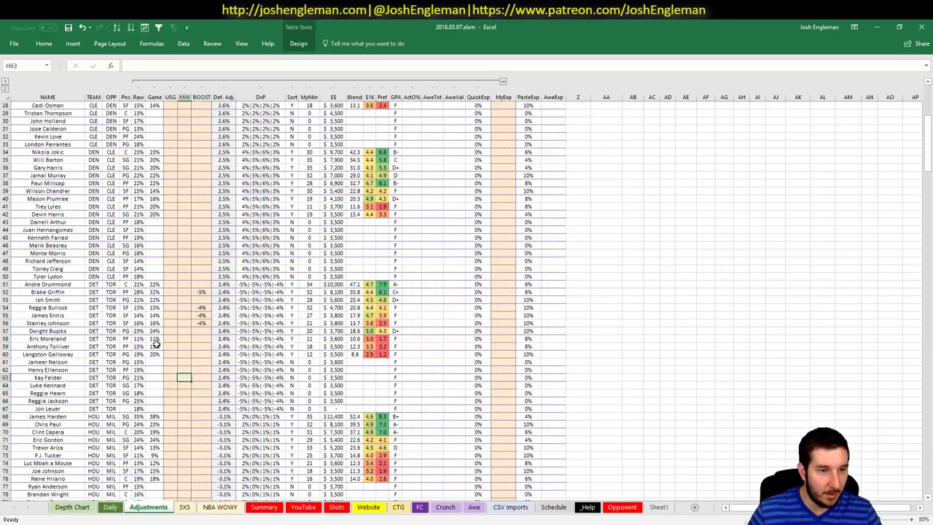
Check Andre Drummond's recent scores on the YouTube sheet, then filter his FantasyCruncher game log in the browser by opponent TOR.
click(303, 508)
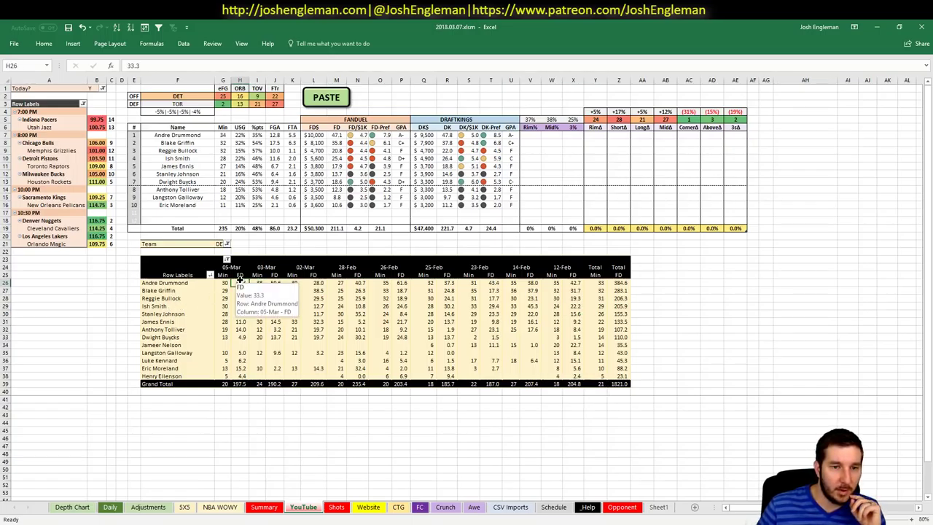
click(240, 282)
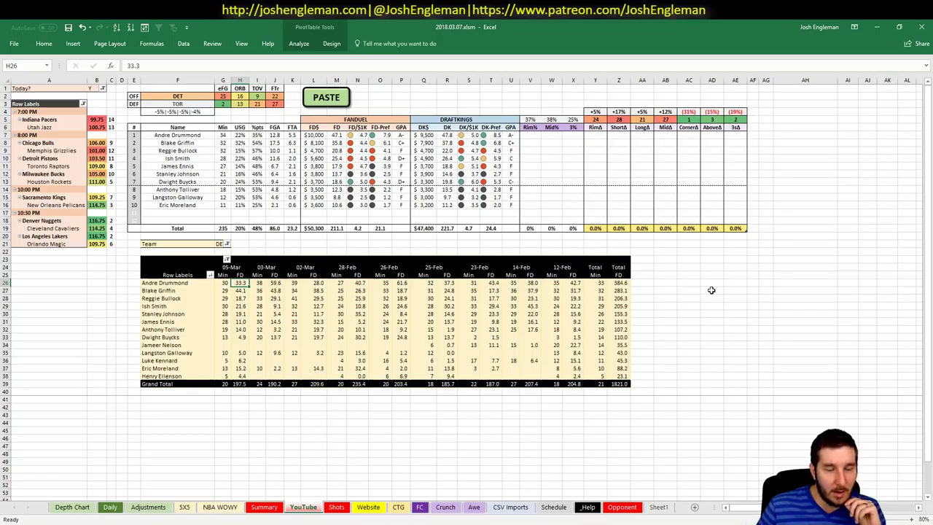
key(alt+Tab)
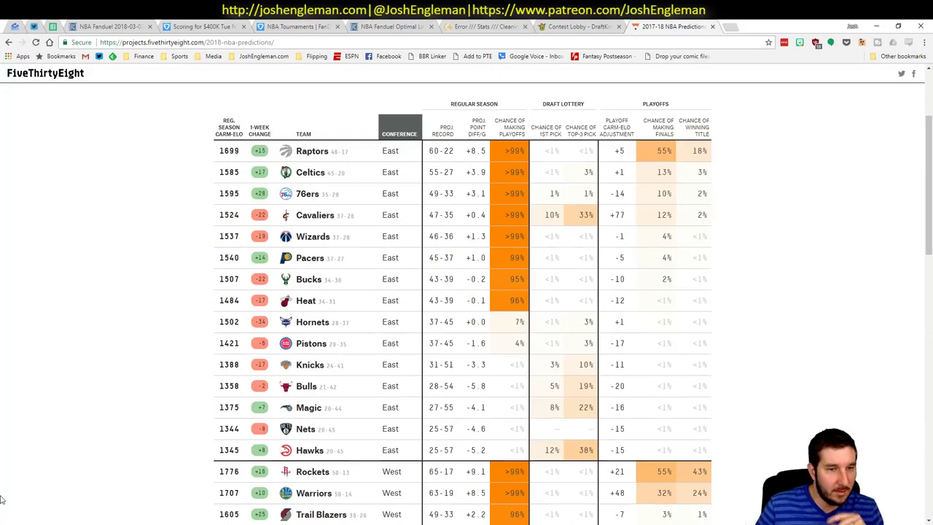
click(109, 27)
click(395, 27)
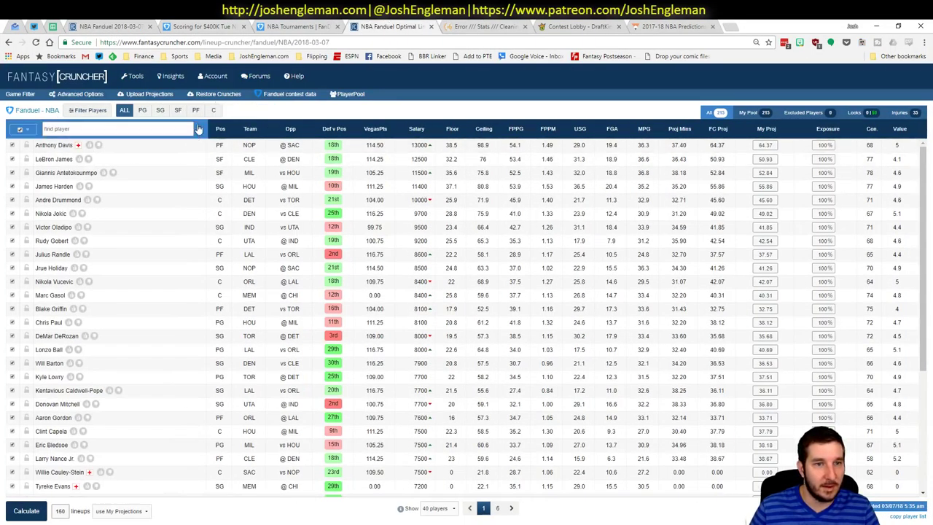
click(62, 145)
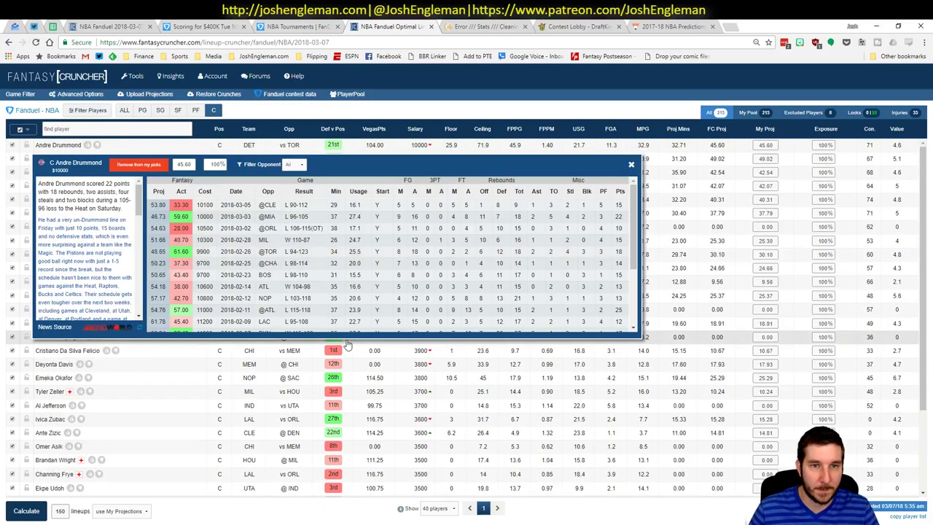
click(295, 165)
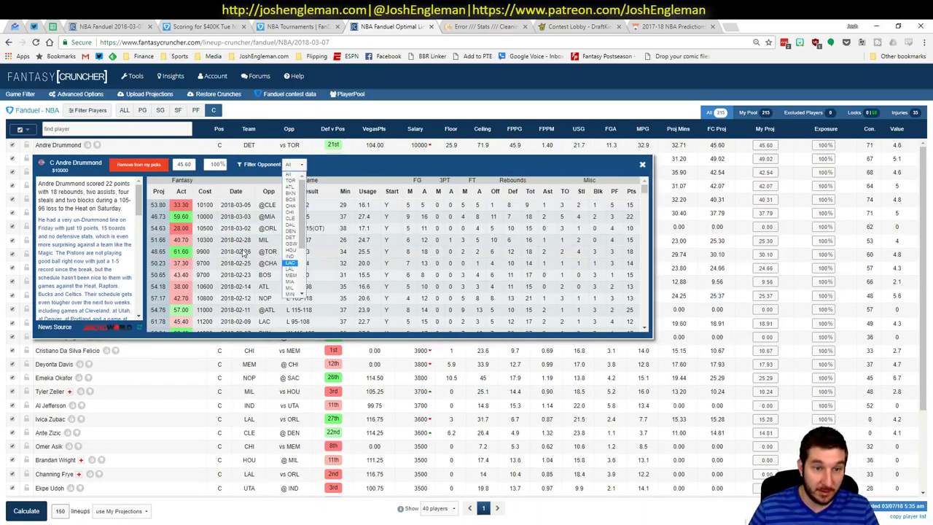
click(290, 180)
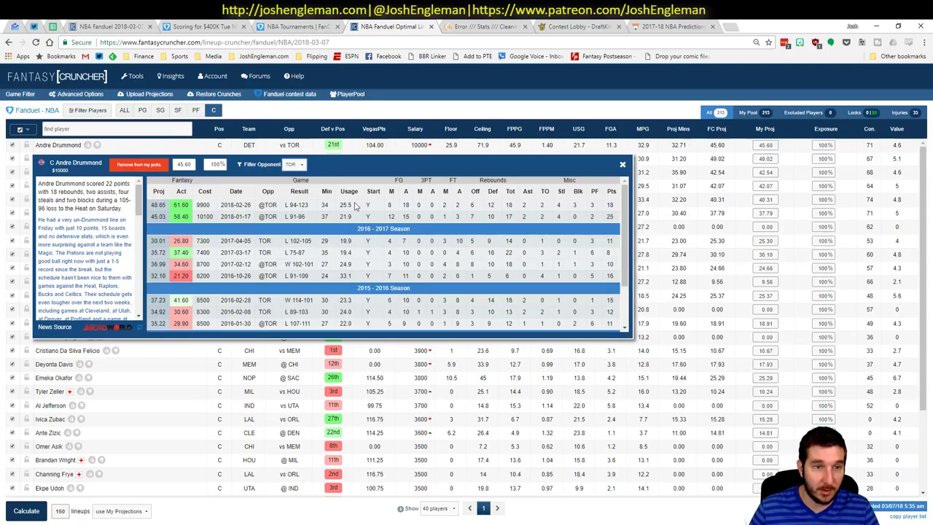
click(624, 166)
Return to the Excel workbook and compare Andre Drummond's and Blake Griffin's DraftKings salaries on the YouTube sheet.
key(alt+Tab)
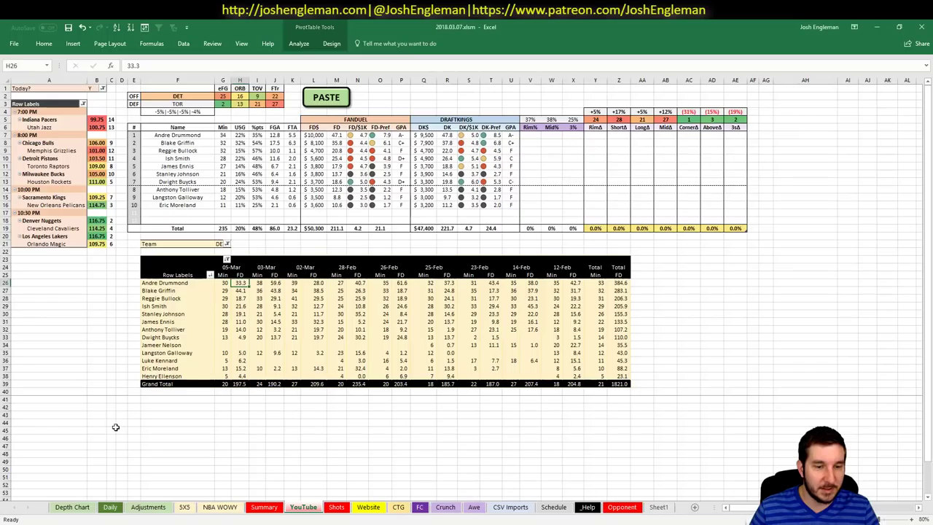
click(551, 109)
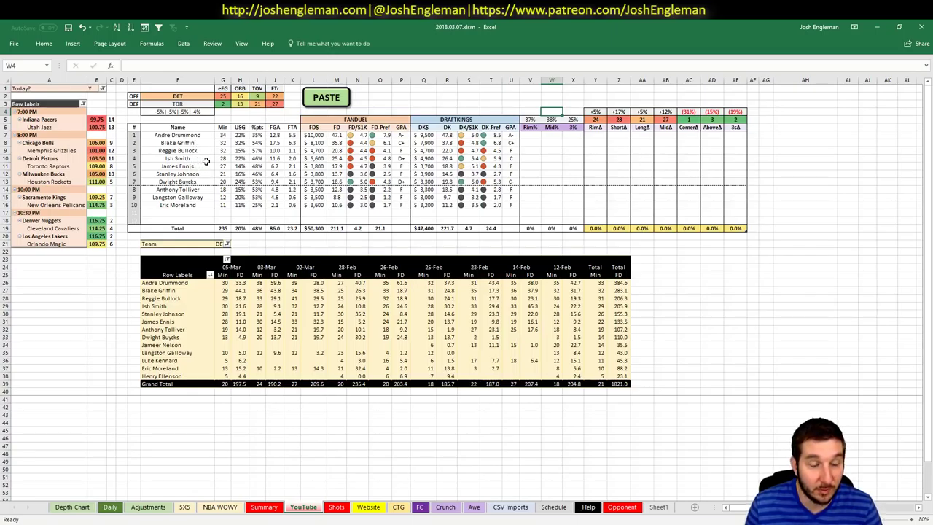
click(448, 143)
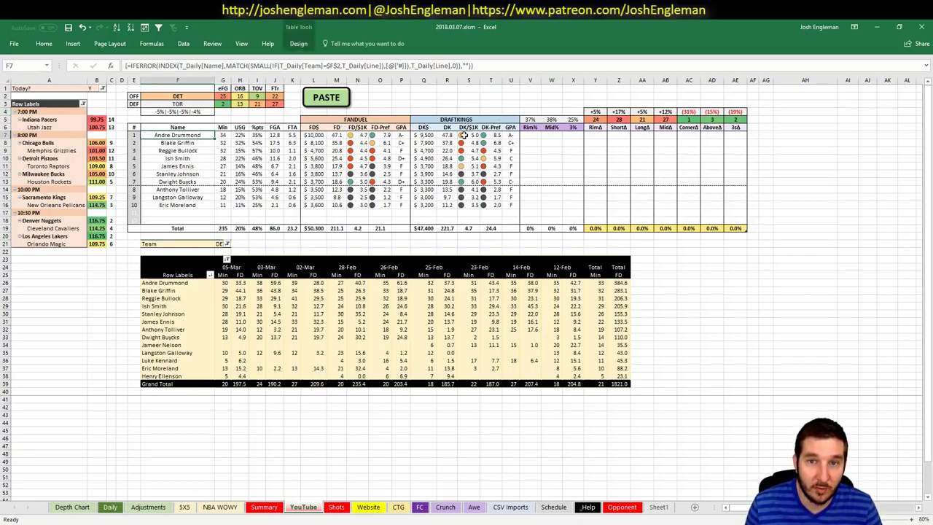
drag(424, 143, 424, 136)
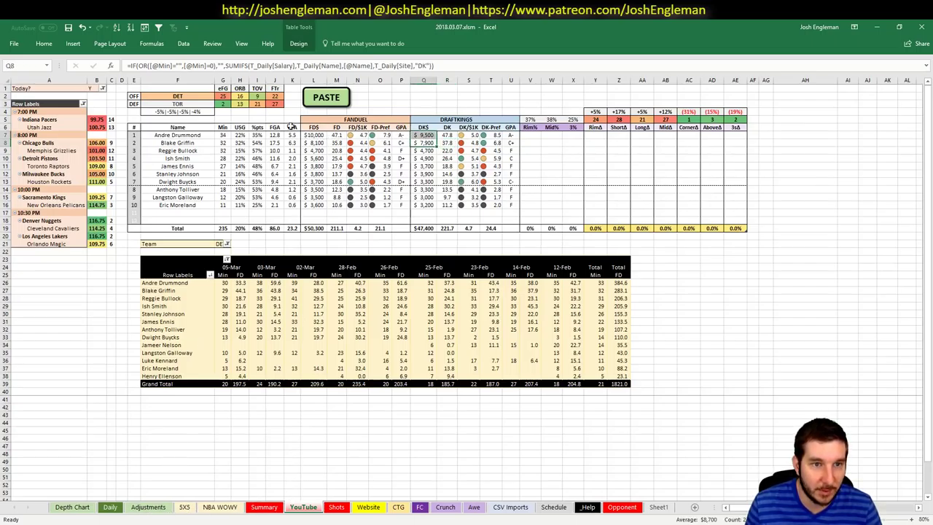
click(182, 97)
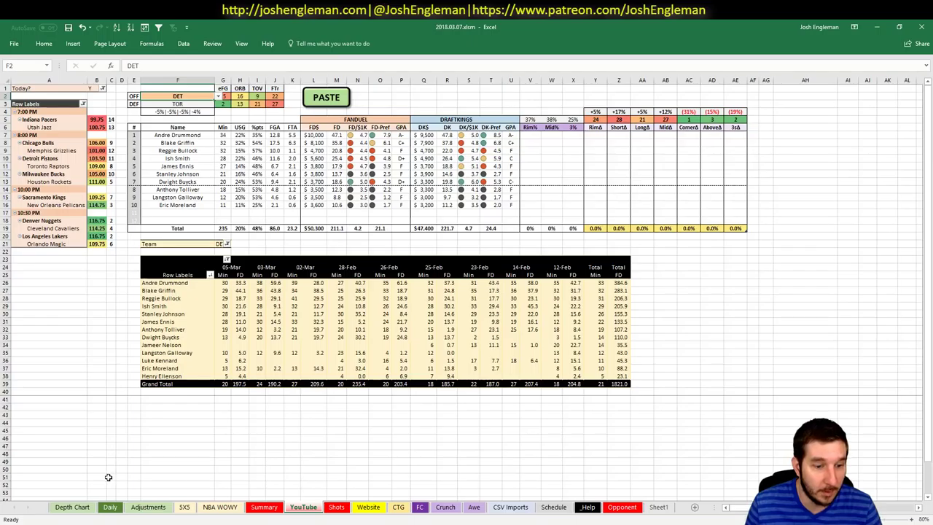
Examine the player projections on the Daily and Summary sheets, including the centers, and return to the YouTube sheet.
click(108, 508)
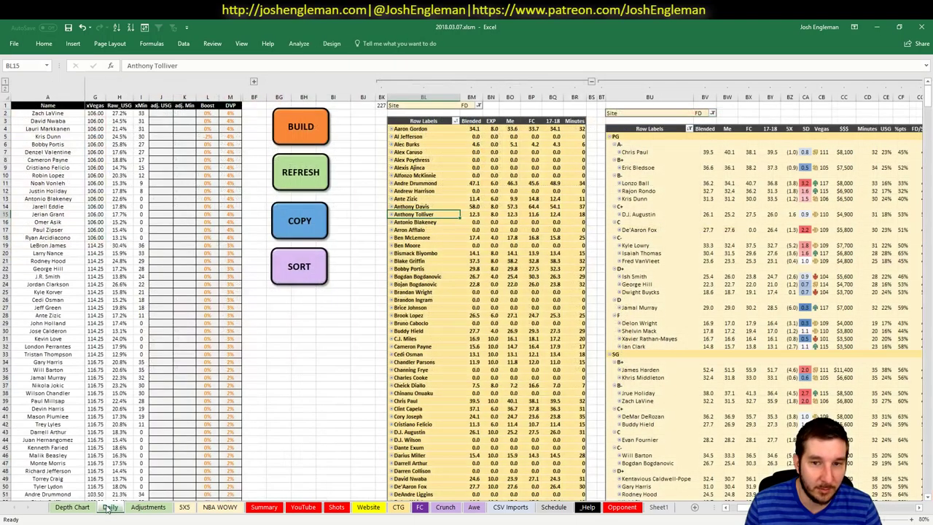
scroll(839, 362, down, 20)
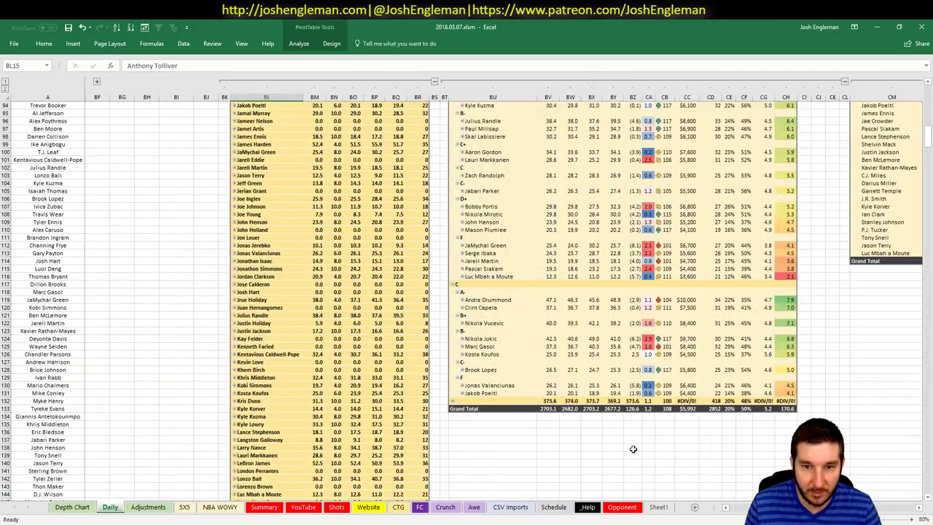
click(264, 507)
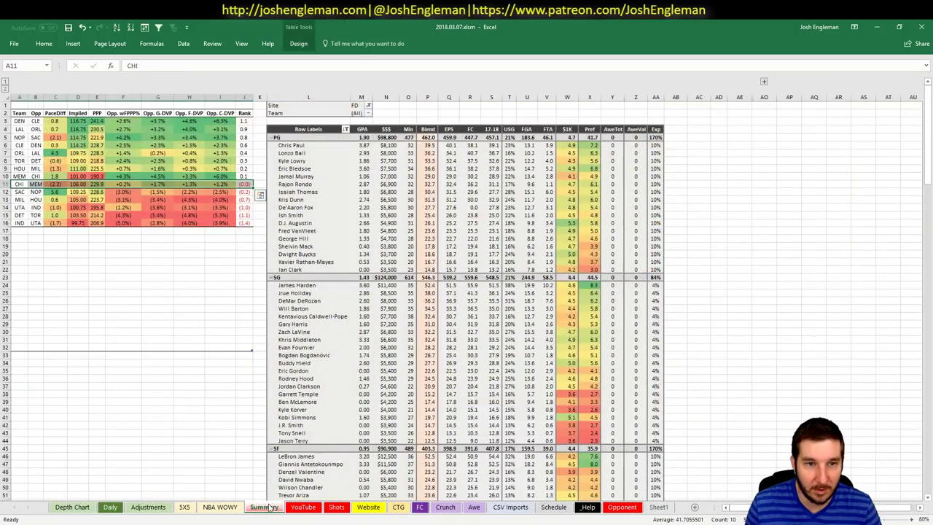
click(337, 506)
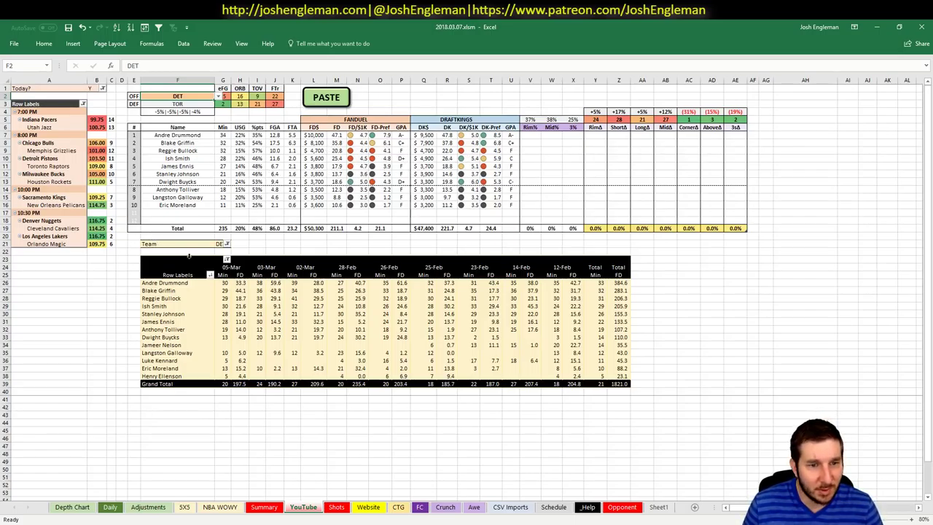
Examine Blake Griffin's recent minutes and FanDuel scores in the Detroit game log on the YouTube sheet.
click(211, 293)
drag(225, 291, 276, 292)
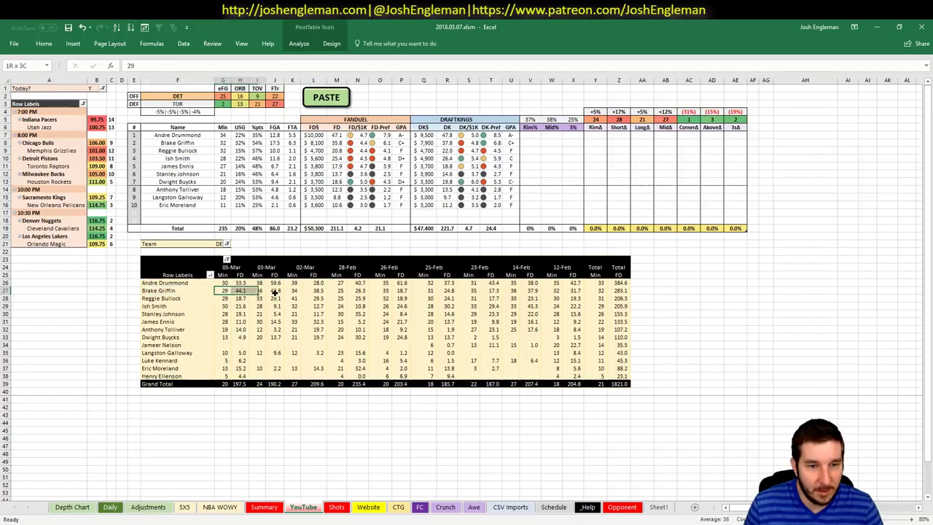
click(381, 290)
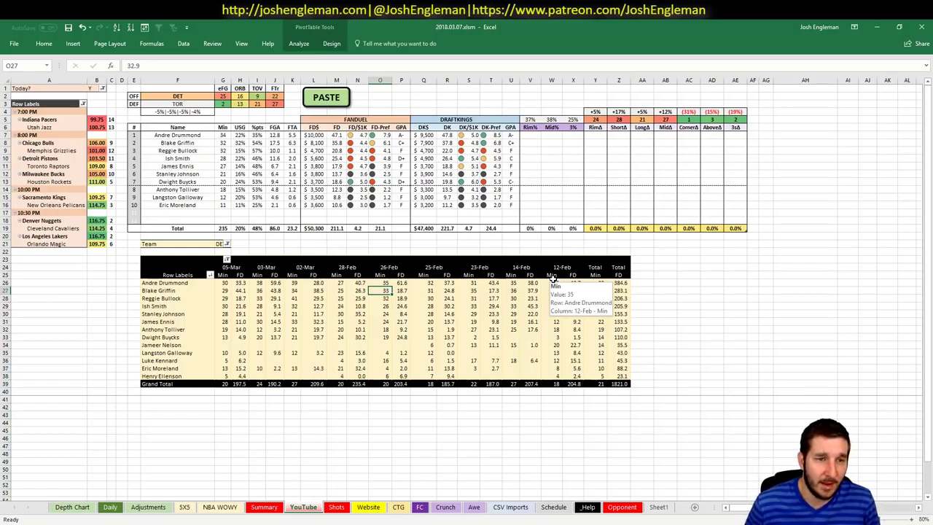
Check Blake Griffin's matchup ratings on the 5X5 sheet and return to the YouTube sheet.
click(184, 508)
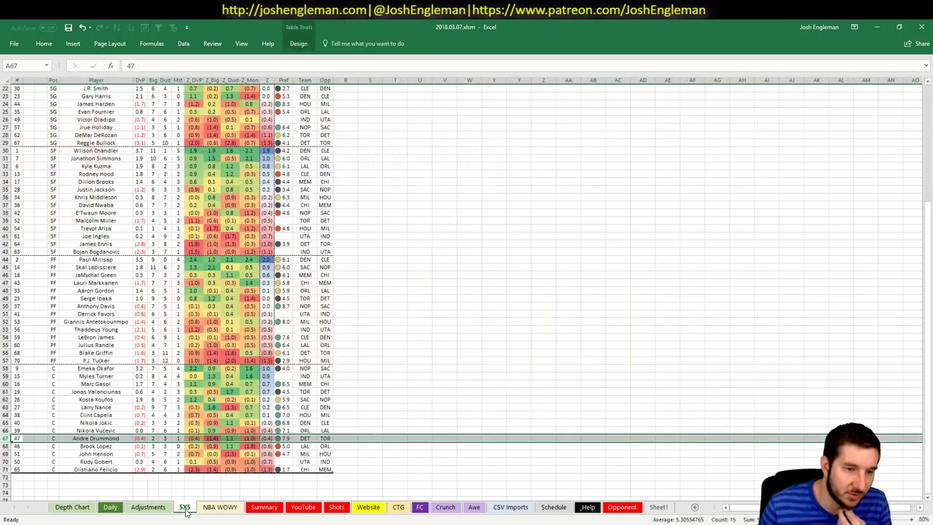
click(8, 353)
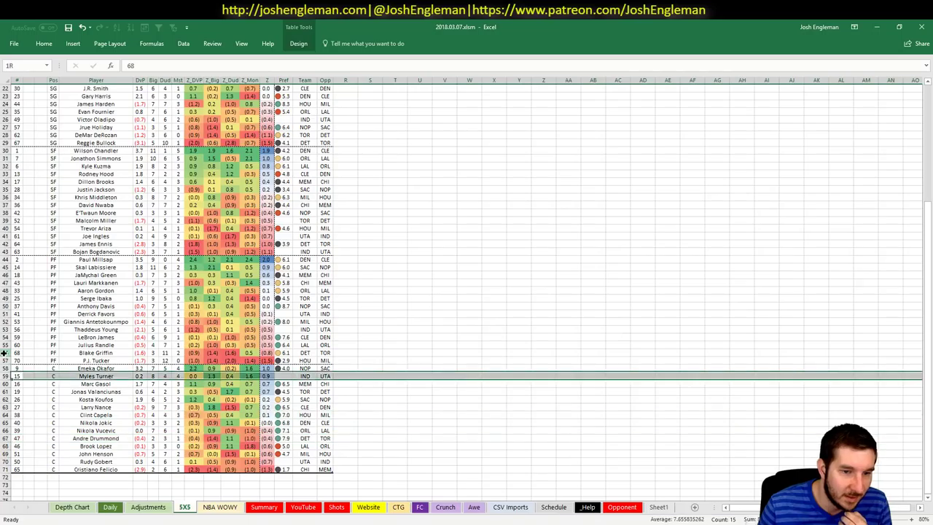
click(167, 353)
click(148, 507)
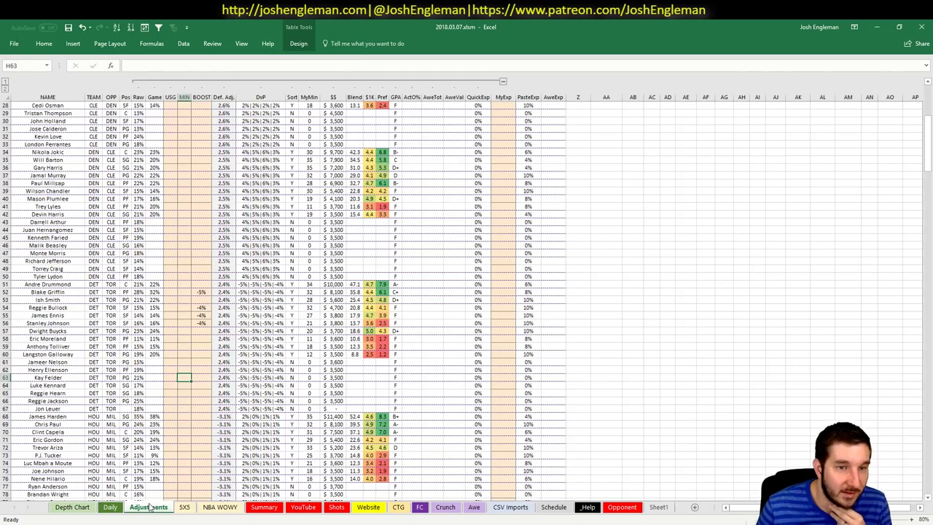
click(220, 507)
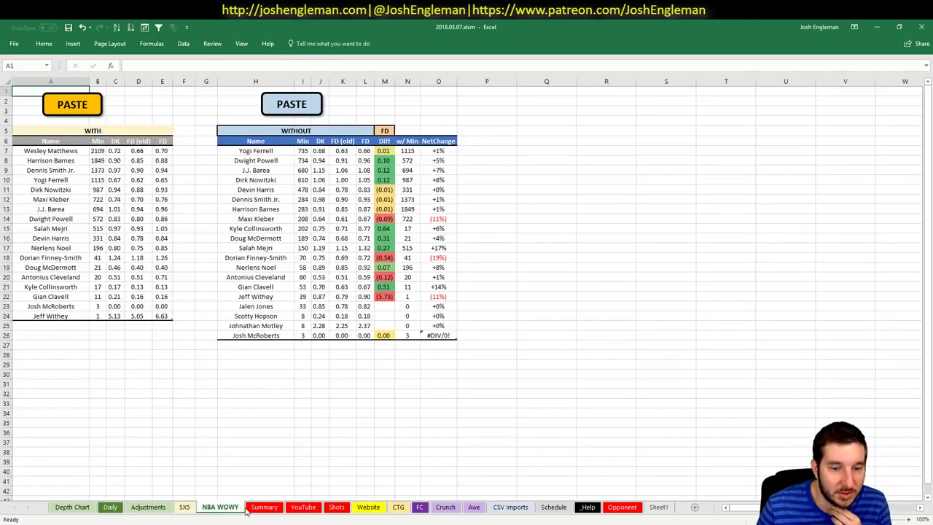
click(303, 507)
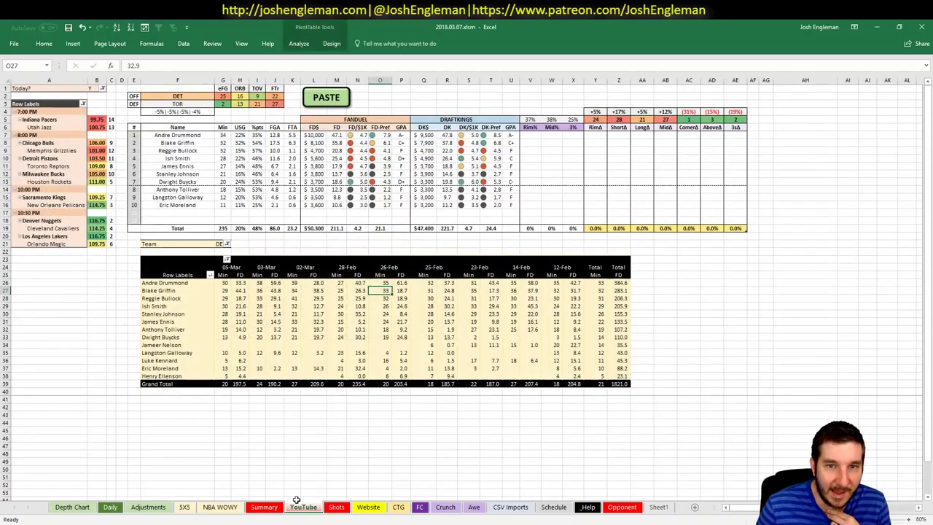
Compare the DraftKings salaries and value of Reggie Bullock, Ish Smith and James Ennis.
click(435, 150)
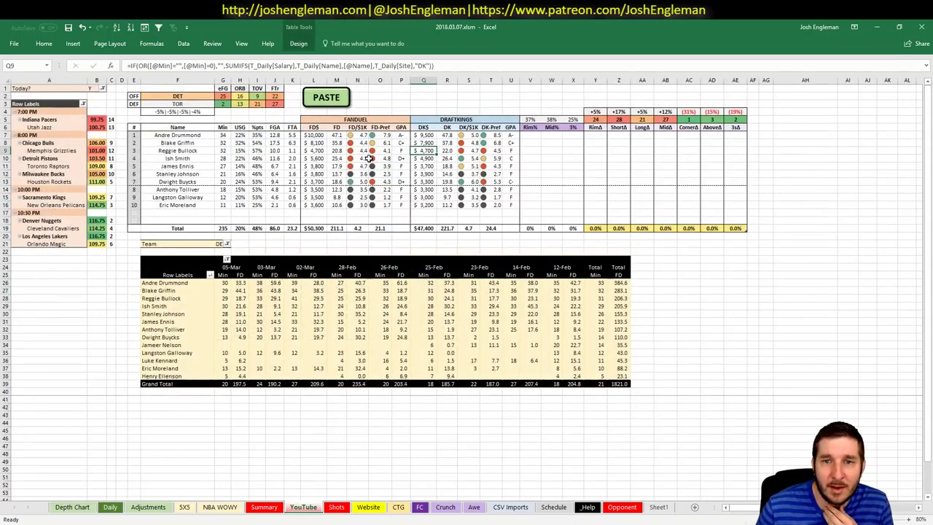
click(463, 159)
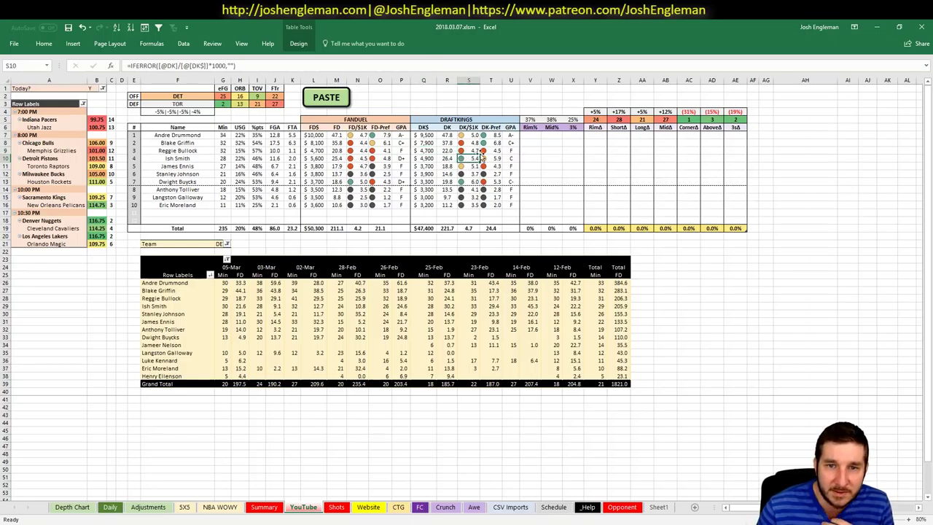
click(427, 159)
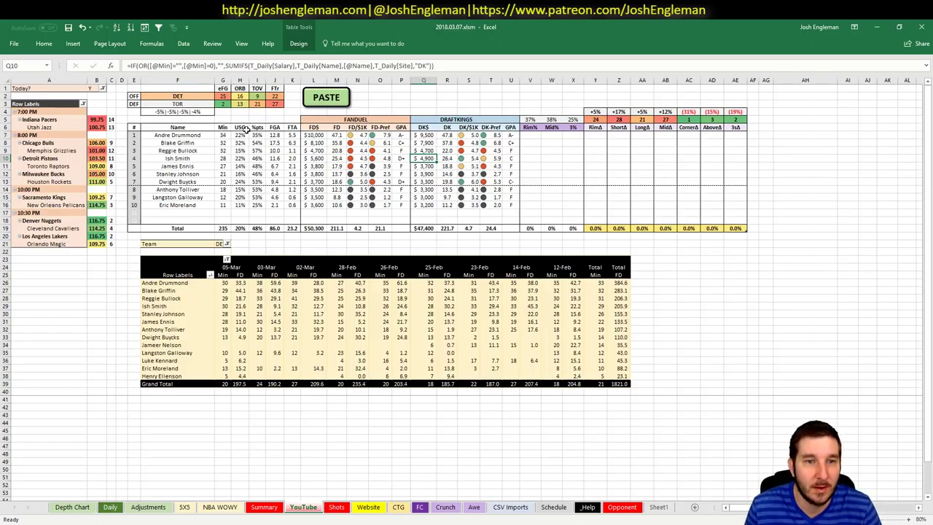
click(435, 167)
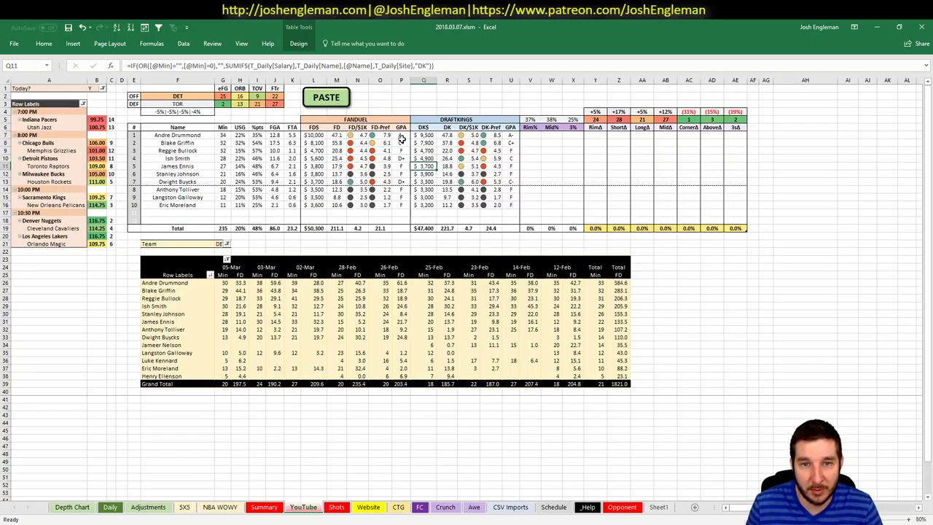
Switch the YouTube sheet's offensive team to TOR and review Toronto's matchup row on the Summary sheet.
click(177, 95)
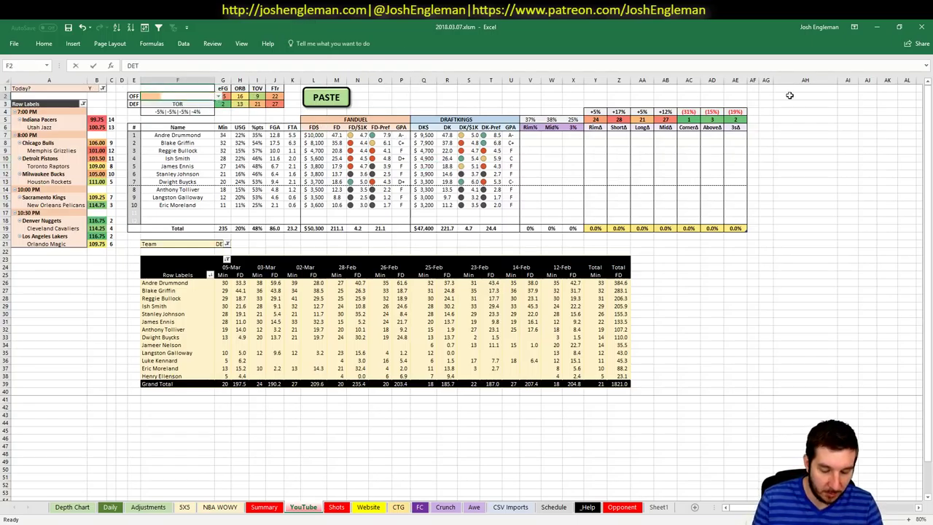
key(Return)
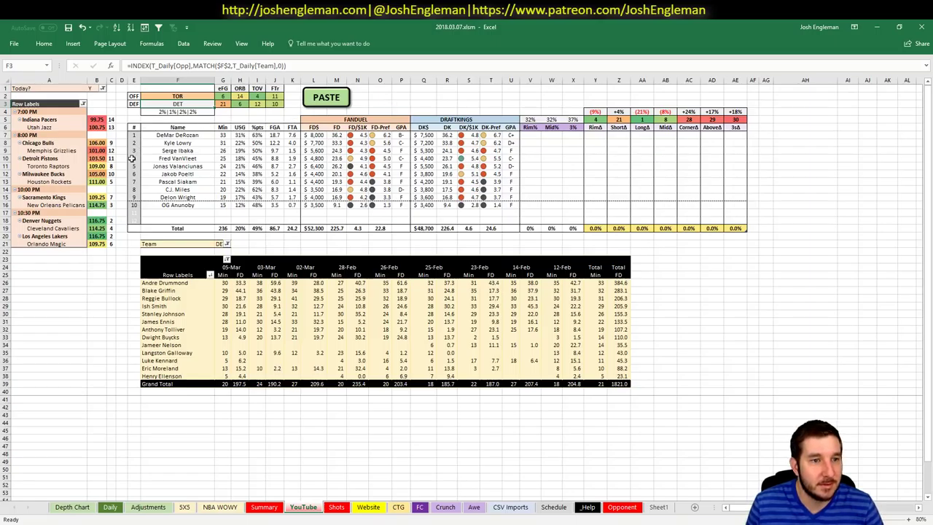
click(264, 506)
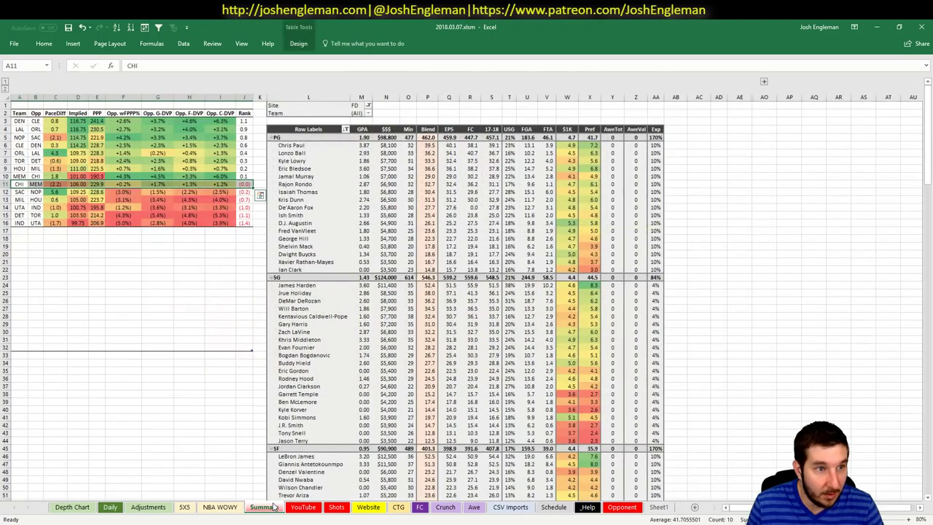
drag(23, 161, 246, 162)
click(170, 284)
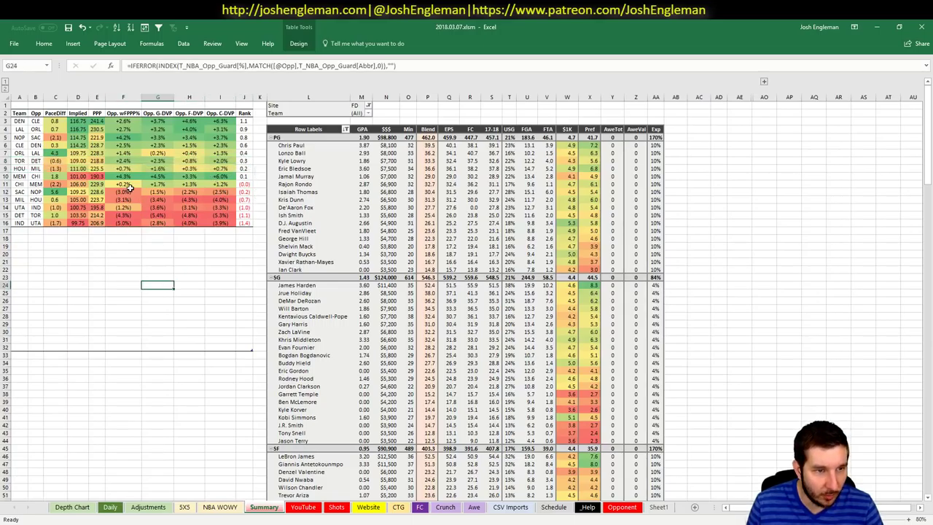
Examine the 5X5 matchup ratings of Kyle Lowry and DeMar DeRozan against Detroit.
click(184, 506)
key(ctrl+Home)
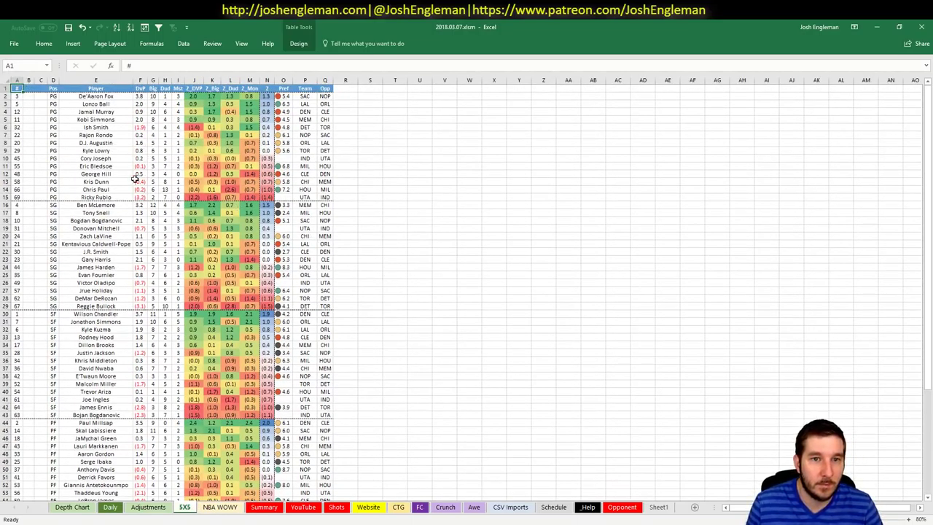
click(6, 150)
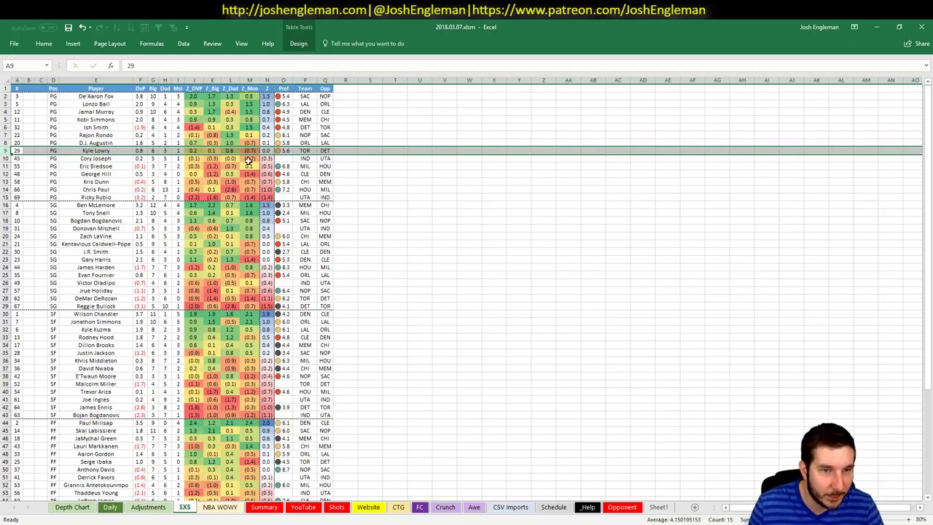
scroll(129, 152, down, 1)
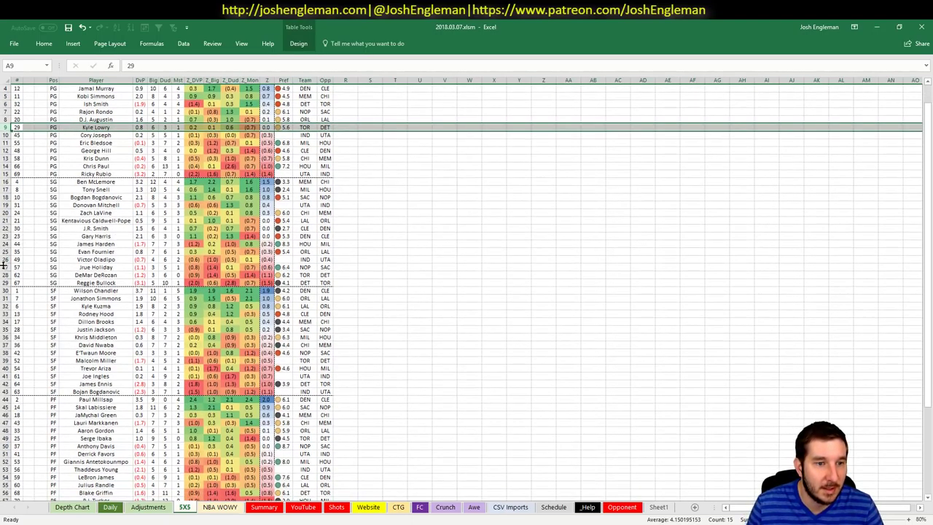
click(4, 275)
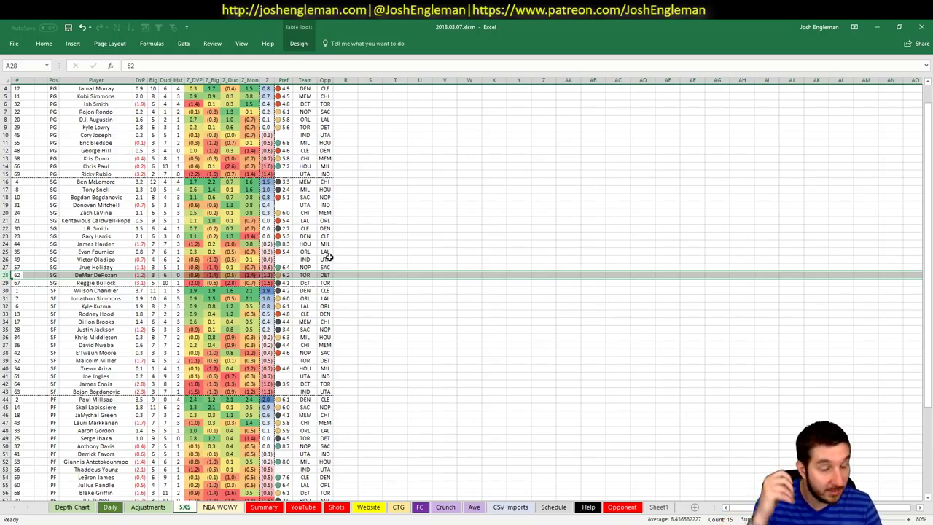
Examine the 5X5 matchup ratings of Toronto's Malcolm Miller, Serge Ibaka and Jonas Valanciunas.
scroll(157, 230, down, 4)
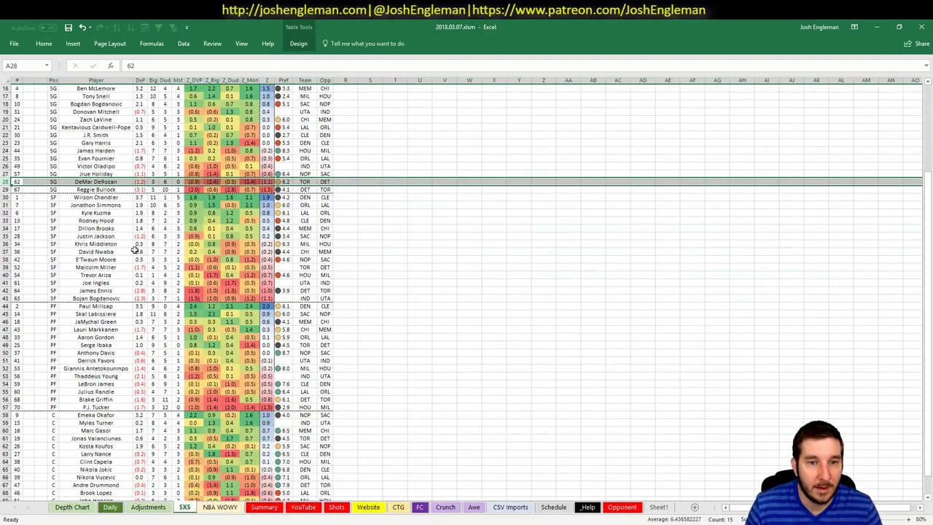
click(18, 251)
click(5, 267)
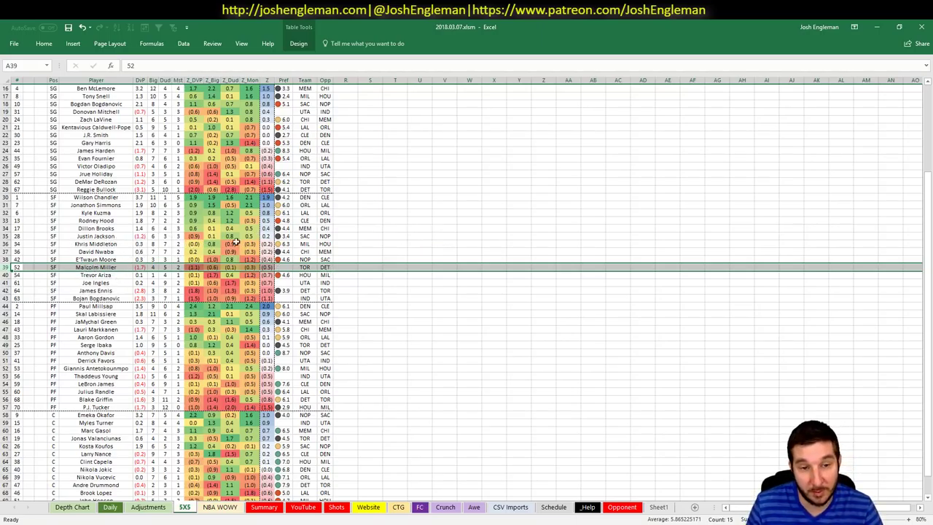
scroll(226, 237, down, 3)
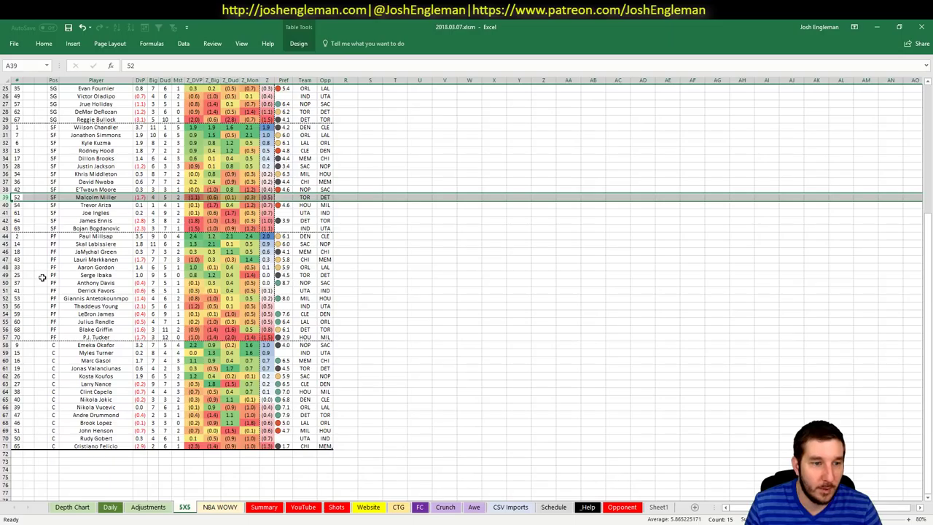
click(4, 275)
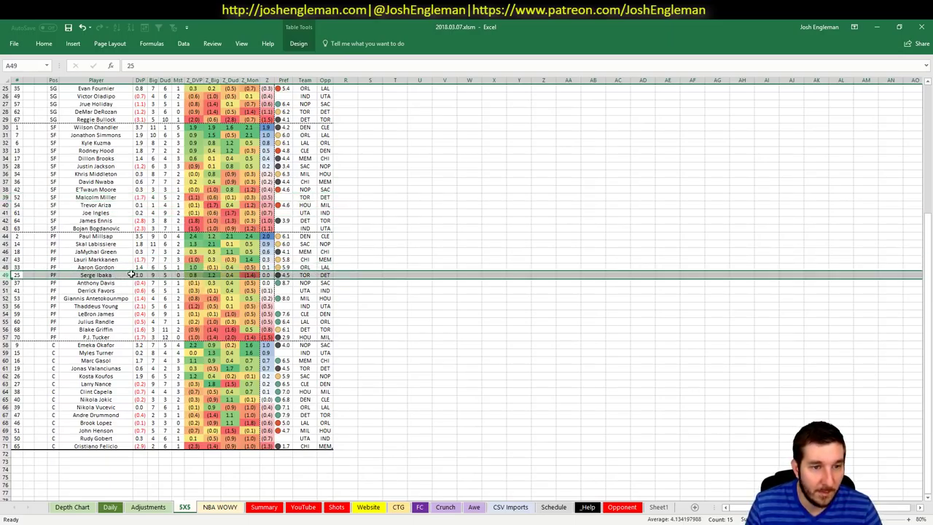
scroll(175, 274, down, 1)
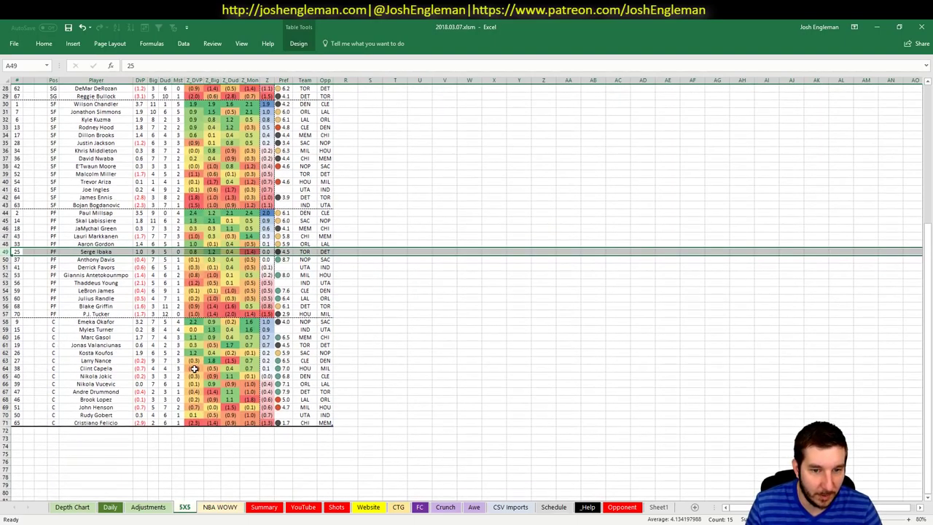
click(4, 345)
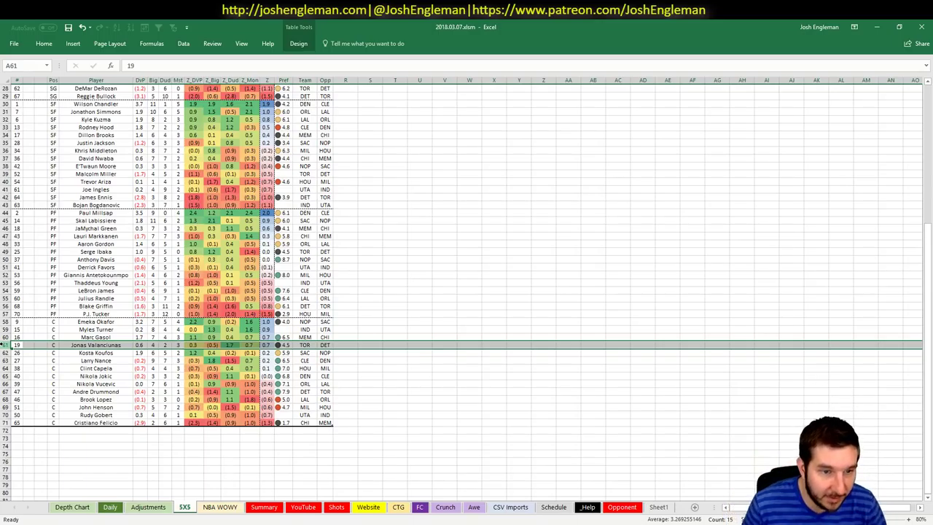
Switch to FantasyCruncher in the browser and filter Jonas Valanciunas's game log by opponent DET, closing it after review.
key(alt+Tab)
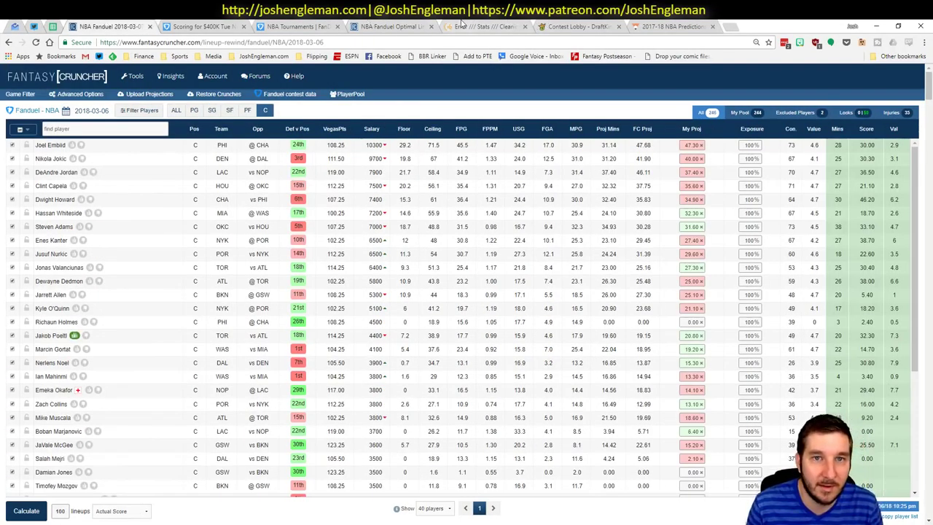
click(393, 26)
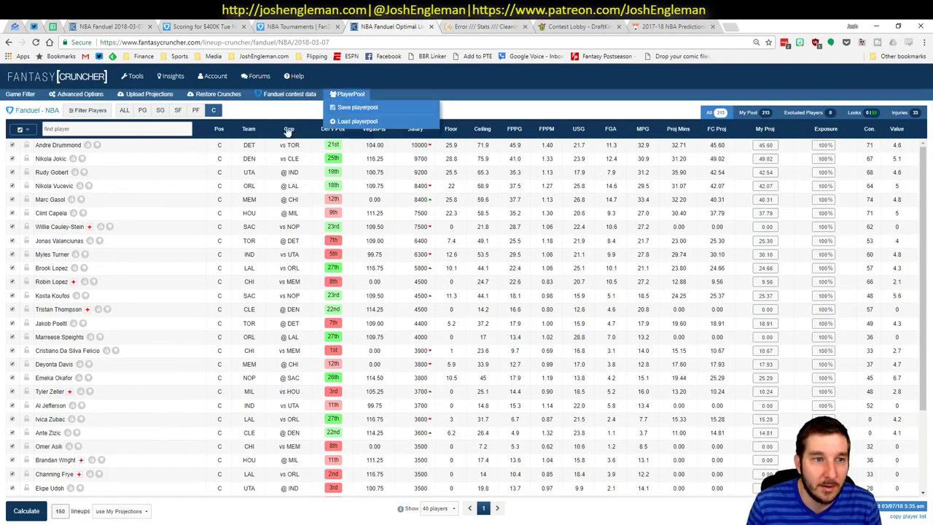
click(74, 242)
click(291, 261)
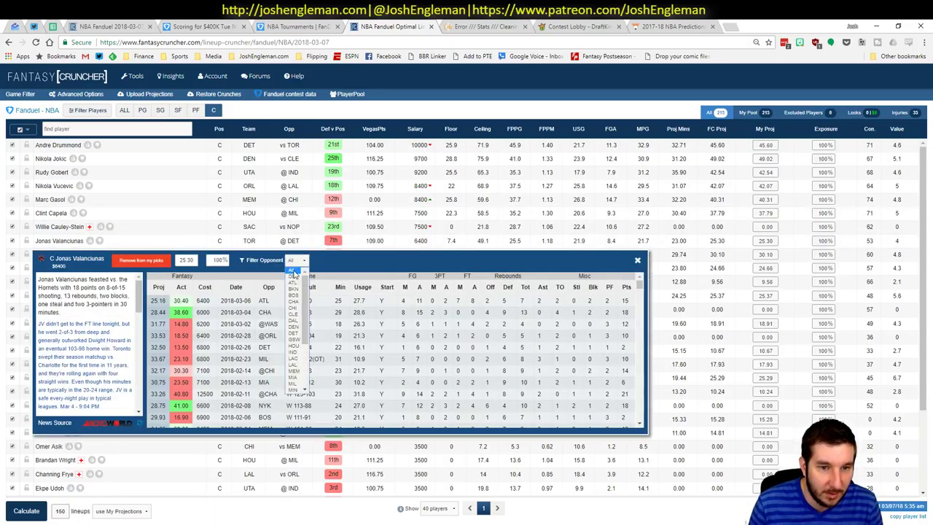
click(292, 330)
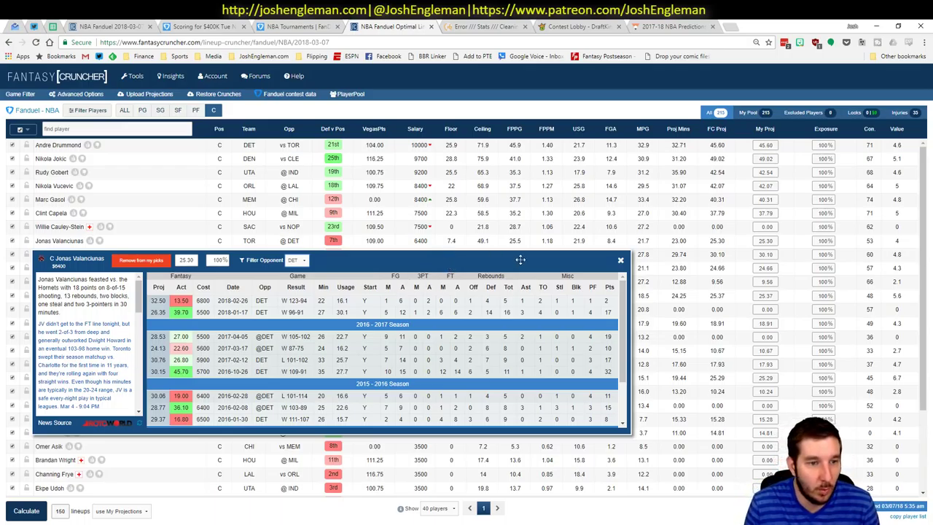
click(621, 262)
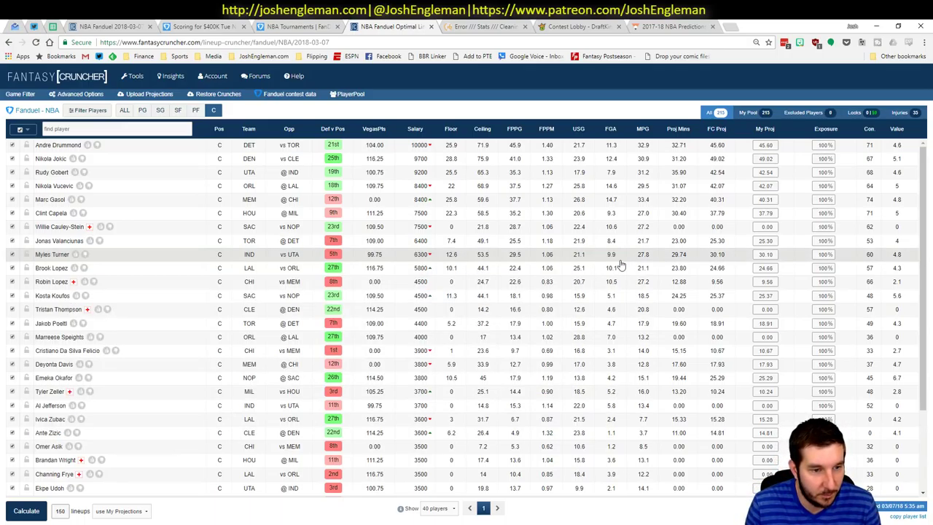
Return to the Excel workbook and set DeMar DeRozan's BOOST to -2% on the Adjustments sheet.
key(alt+Tab)
click(148, 506)
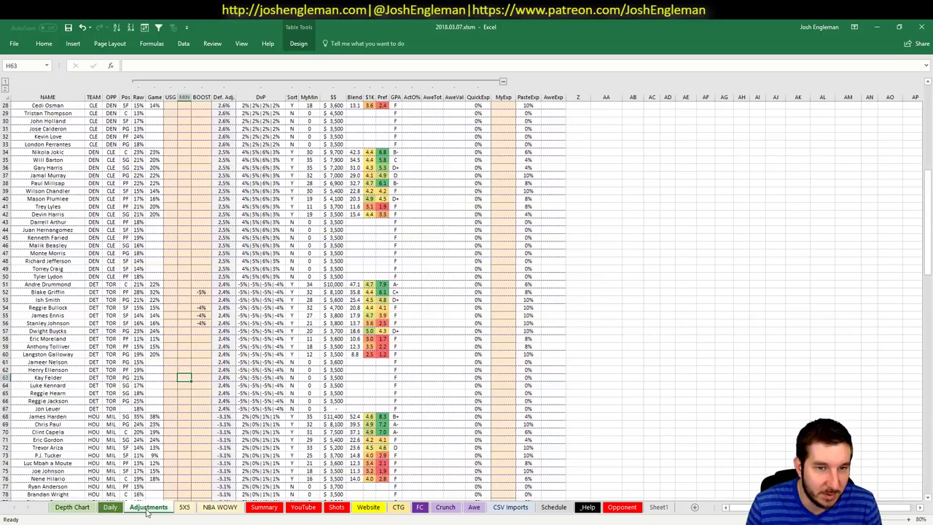
click(184, 507)
scroll(305, 381, up, 10)
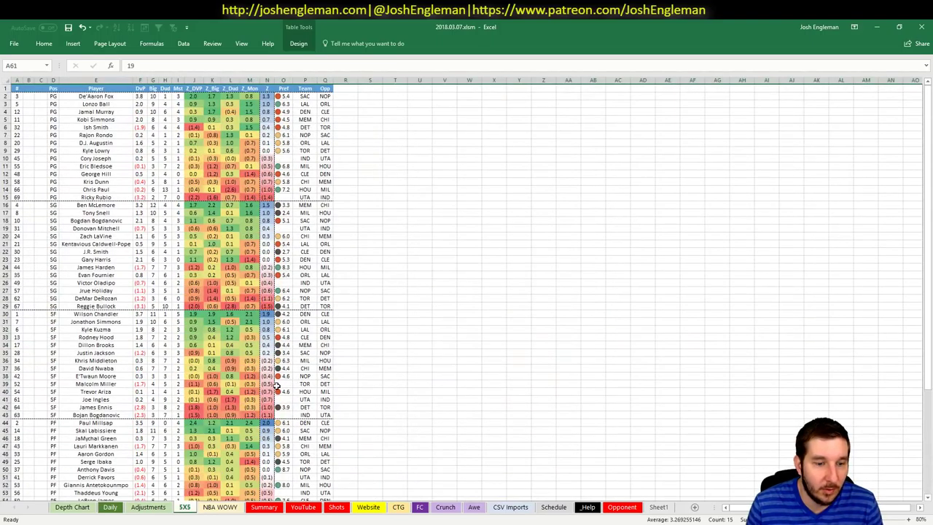
click(148, 507)
click(128, 268)
scroll(128, 268, down, 20)
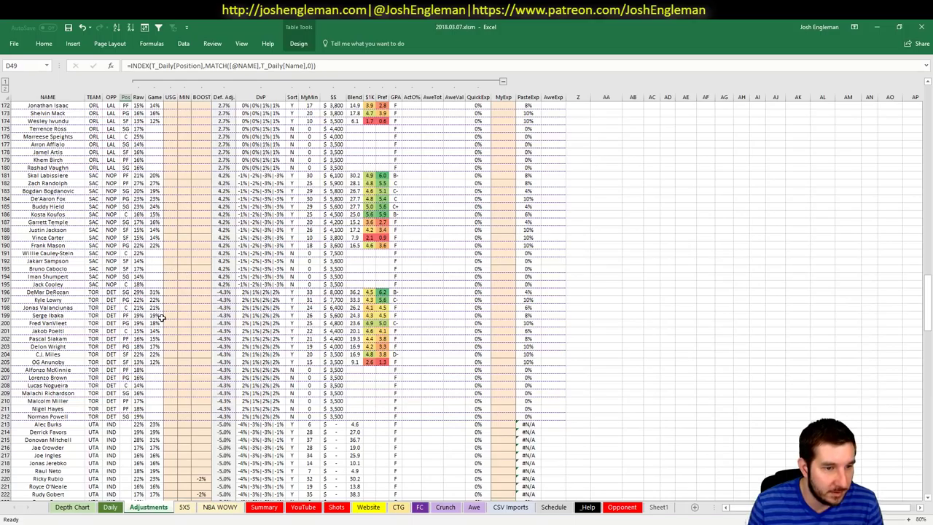
click(201, 292)
text(-2%)
key(Return)
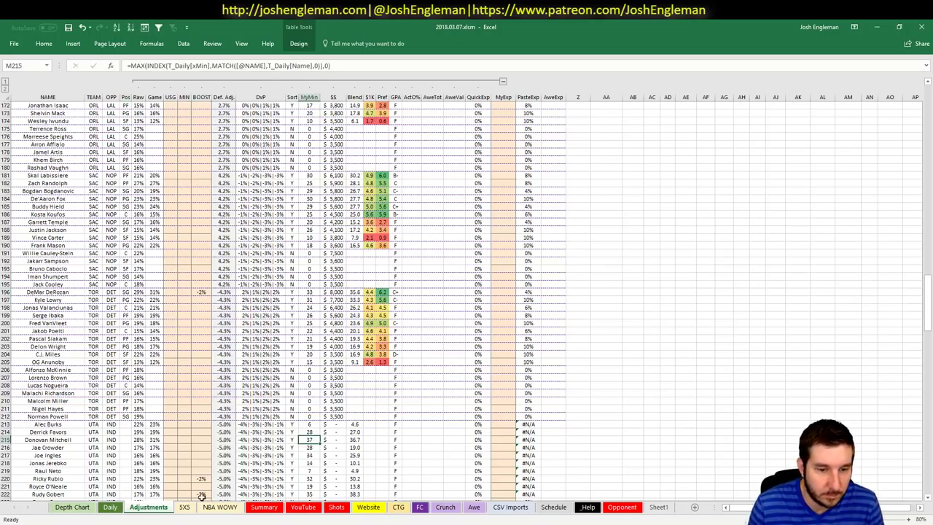
Go back to the YouTube sheet to review Toronto's player projections.
click(184, 506)
click(220, 507)
click(264, 507)
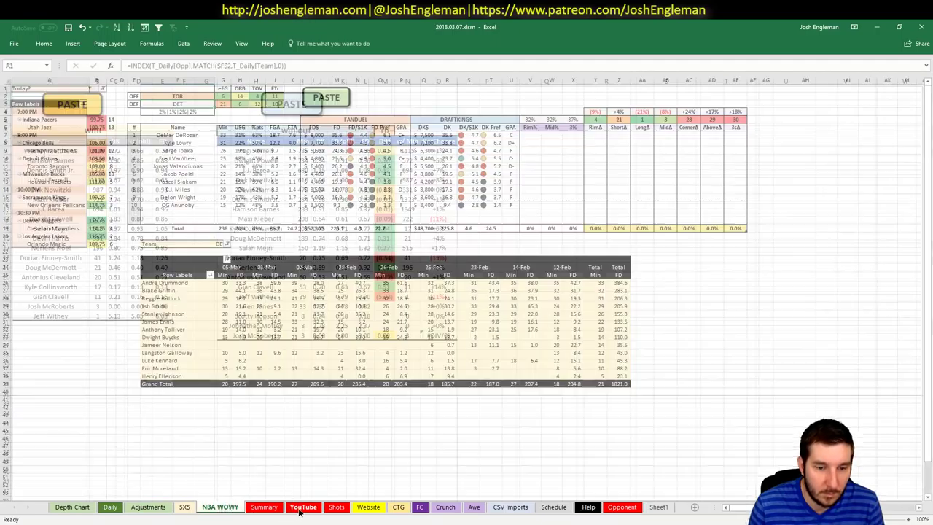
Filter the YouTube sheet's recent game log table to team TOR.
click(761, 306)
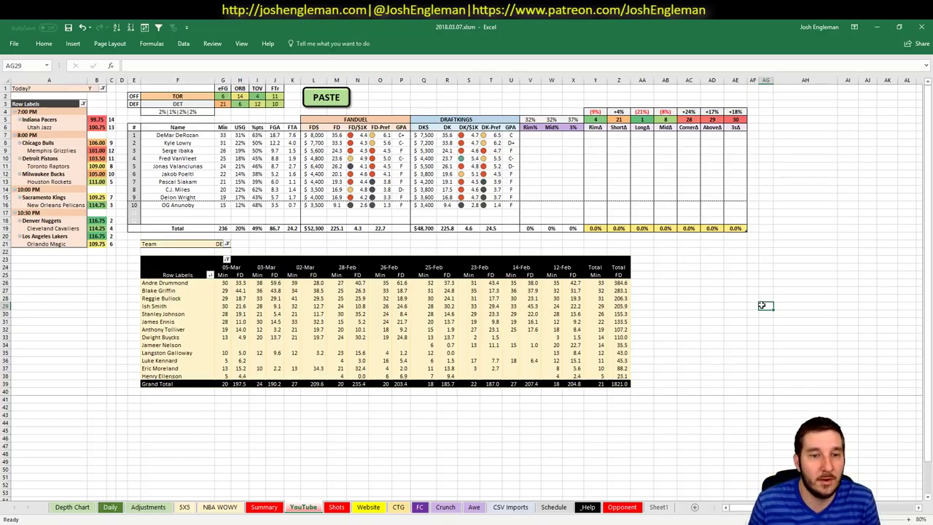
click(218, 244)
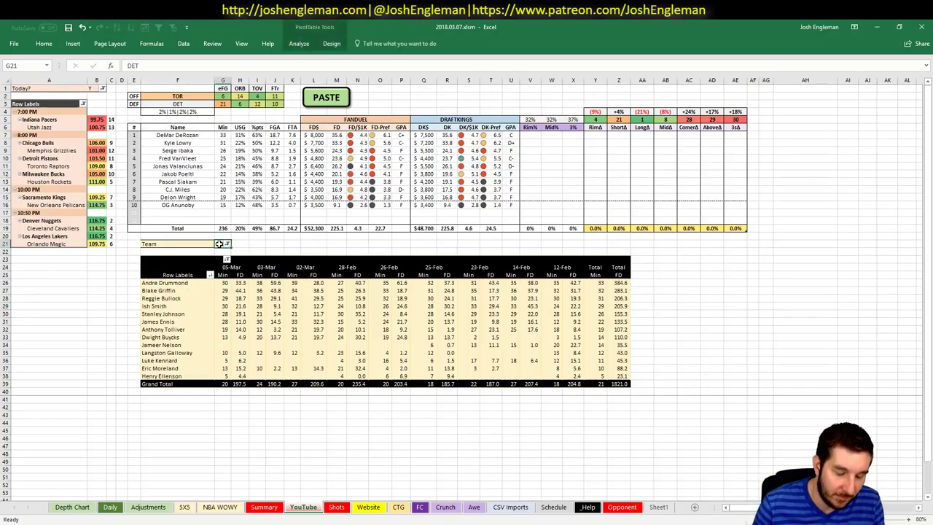
text(TOR)
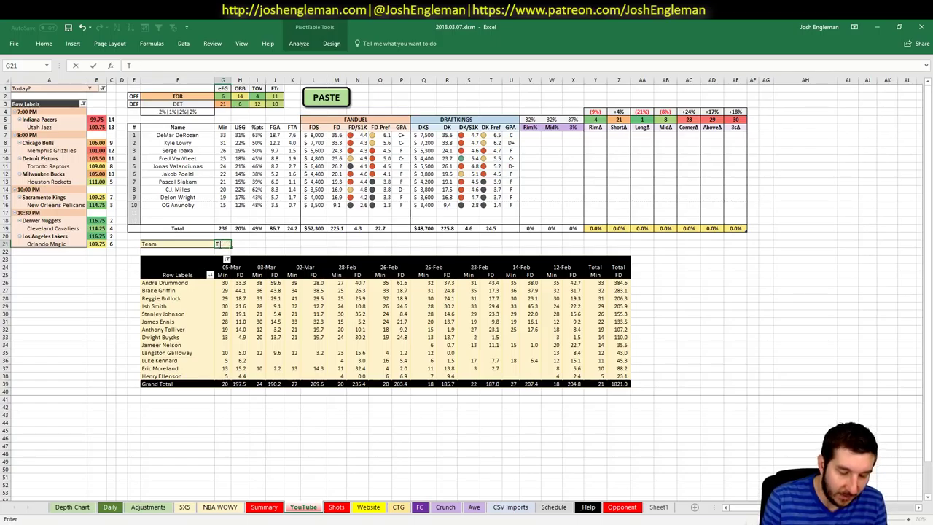
key(Return)
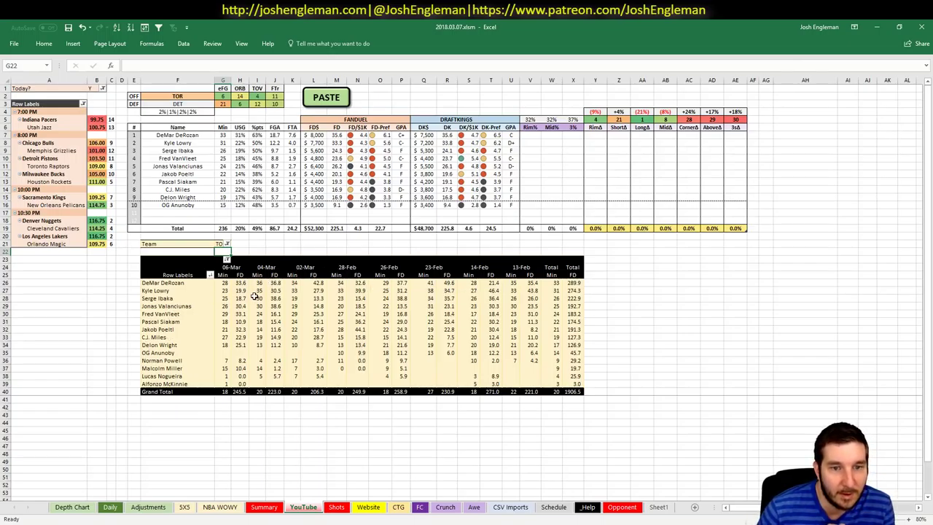
mouse_move(228, 293)
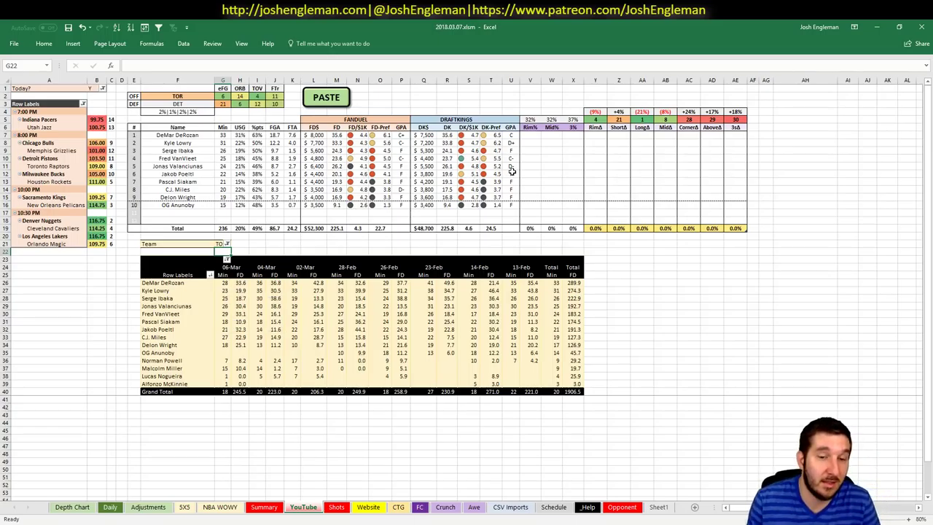
Compare Kyle Lowry's recent minutes and FanDuel points with his projections on the Summary sheet, returning to the YouTube sheet.
click(382, 290)
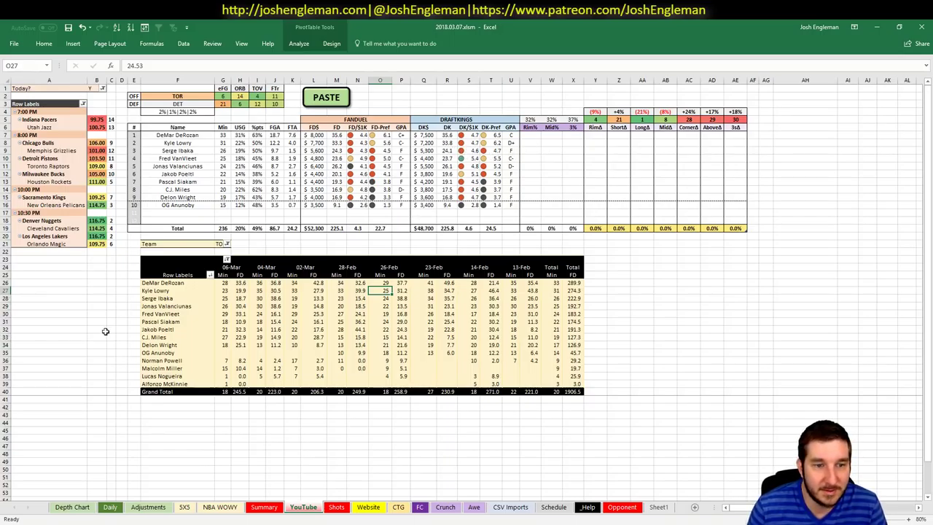
drag(237, 290, 452, 293)
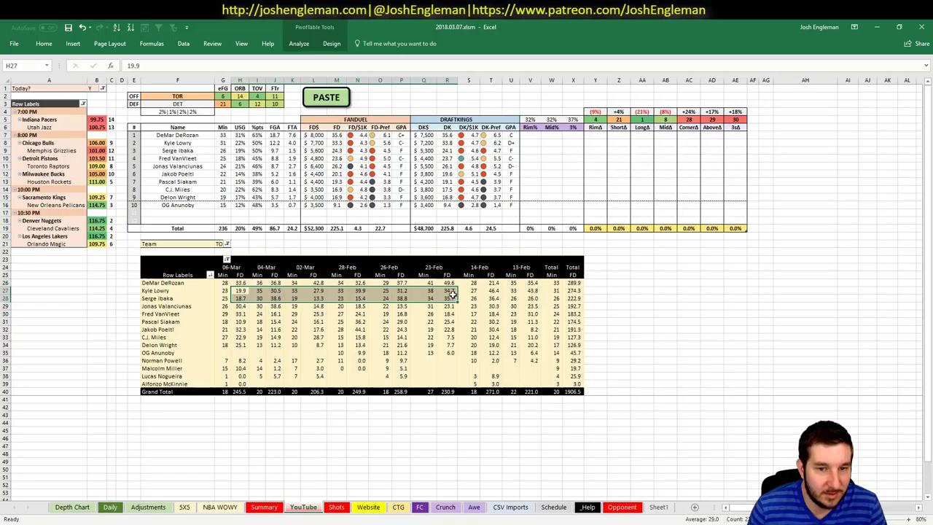
click(265, 507)
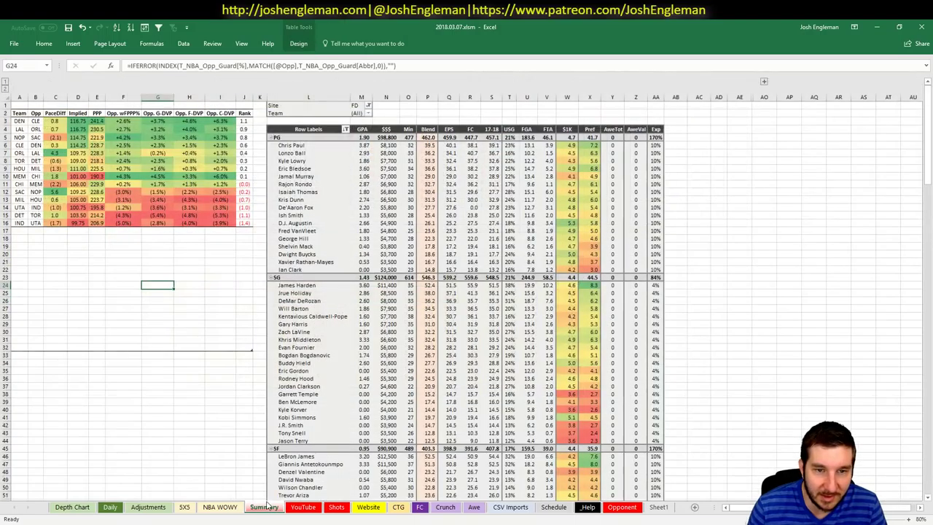
click(492, 160)
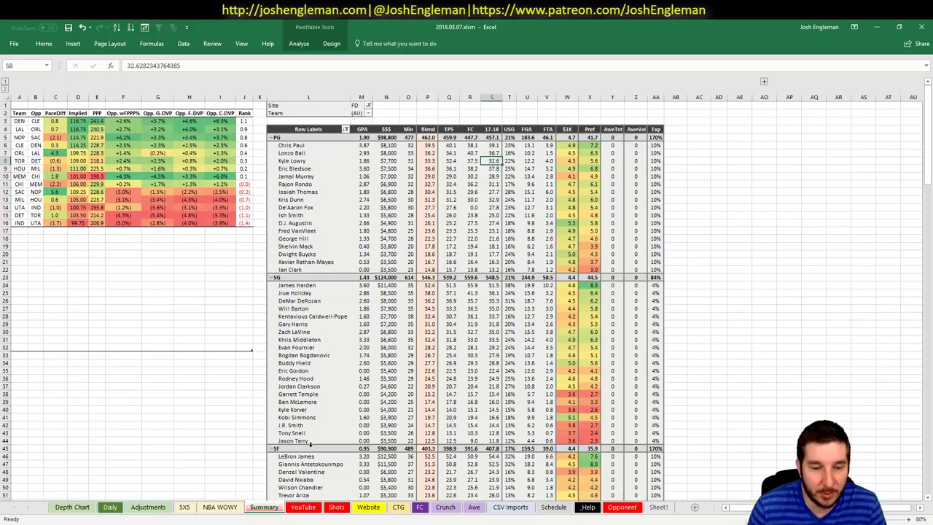
click(303, 507)
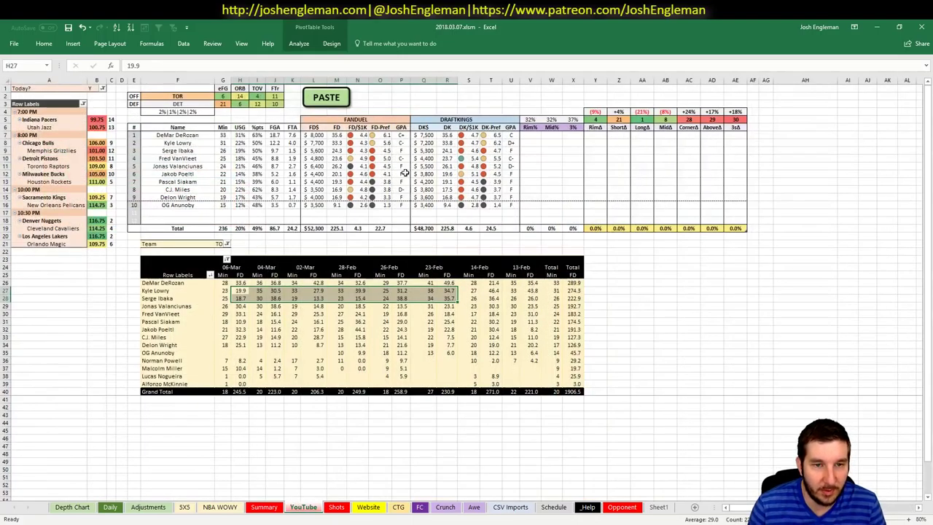
Check Kyle Lowry's FanDuel projection against his full row in the recent game log.
click(623, 328)
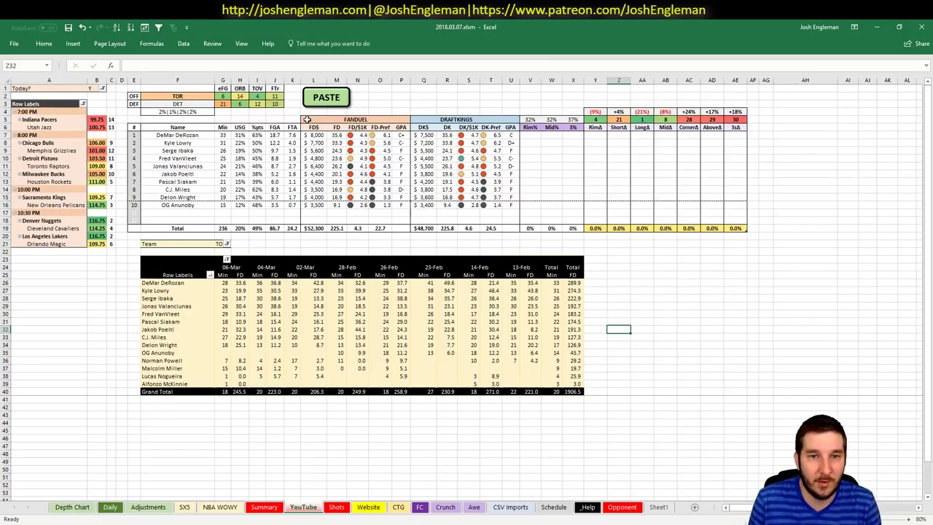
click(347, 143)
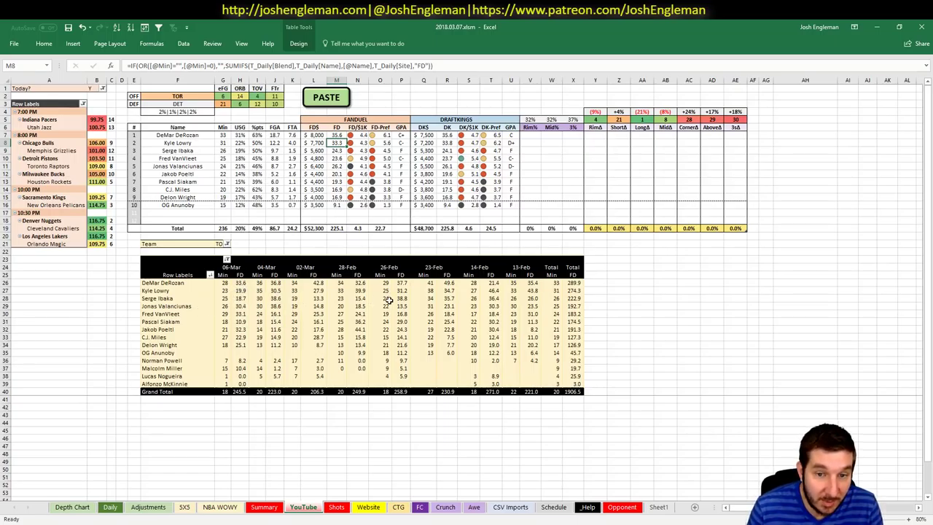
click(356, 289)
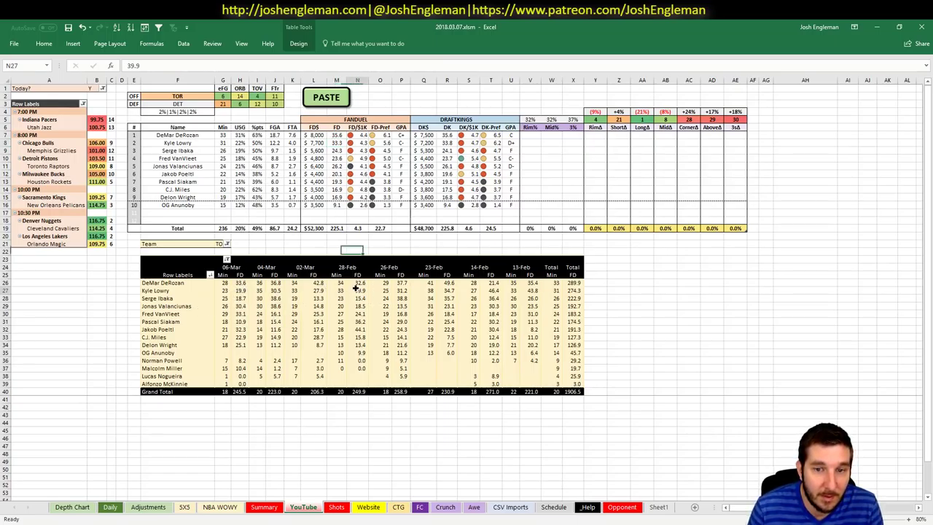
drag(515, 290, 147, 291)
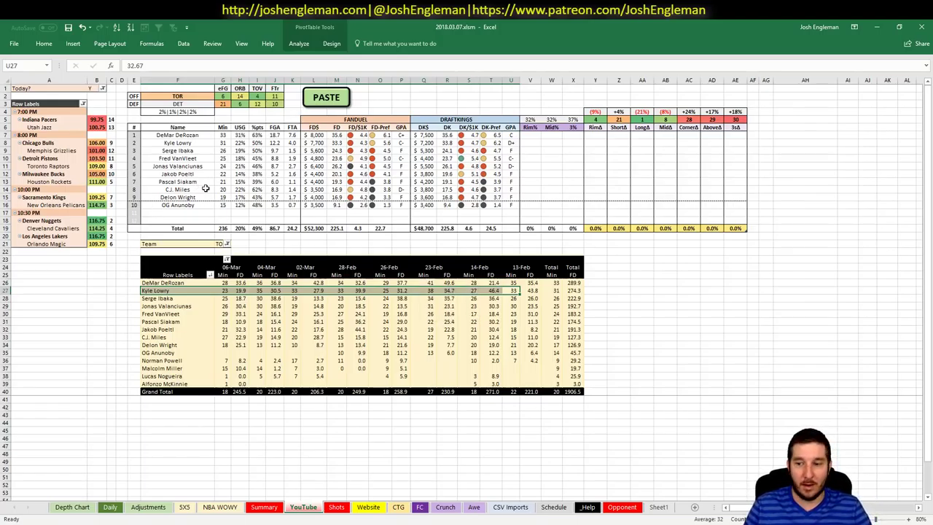
Review Serge Ibaka's projection row and his recent game log, including the 04-Mar result.
click(258, 242)
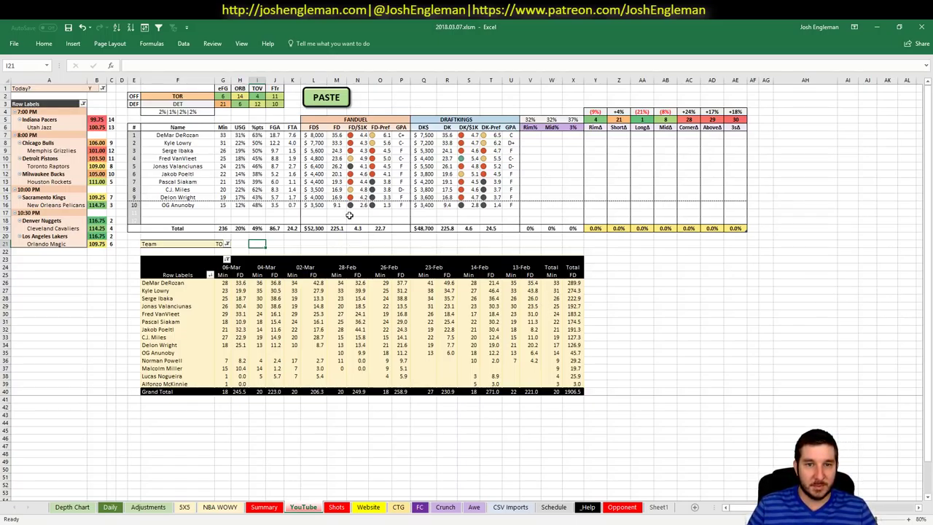
click(281, 149)
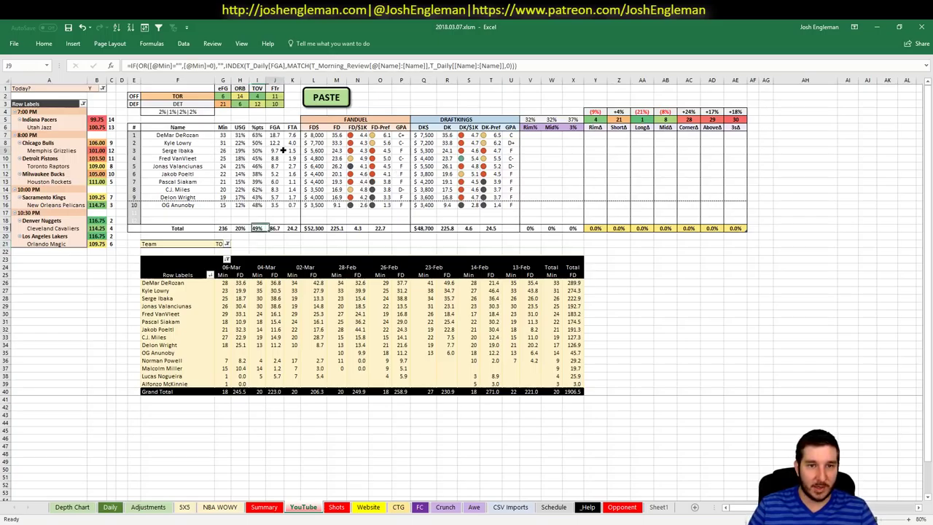
drag(283, 150, 559, 151)
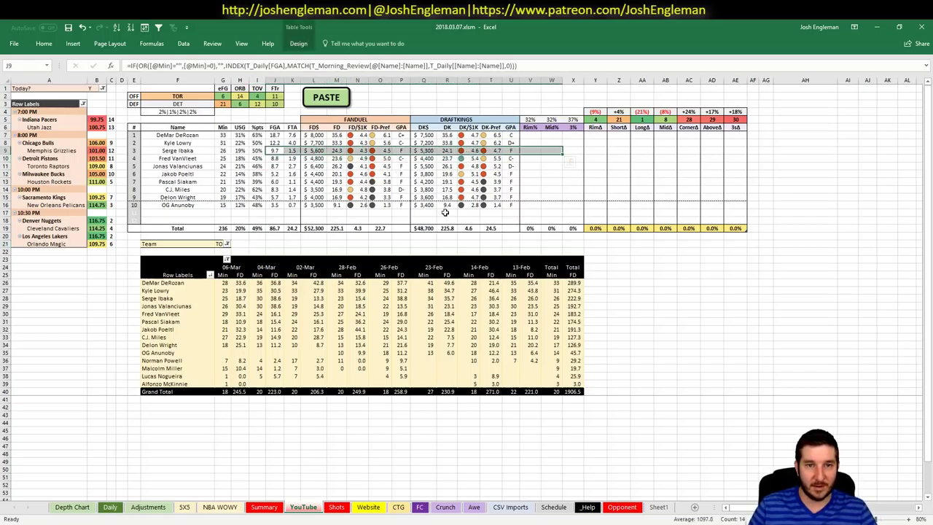
click(210, 295)
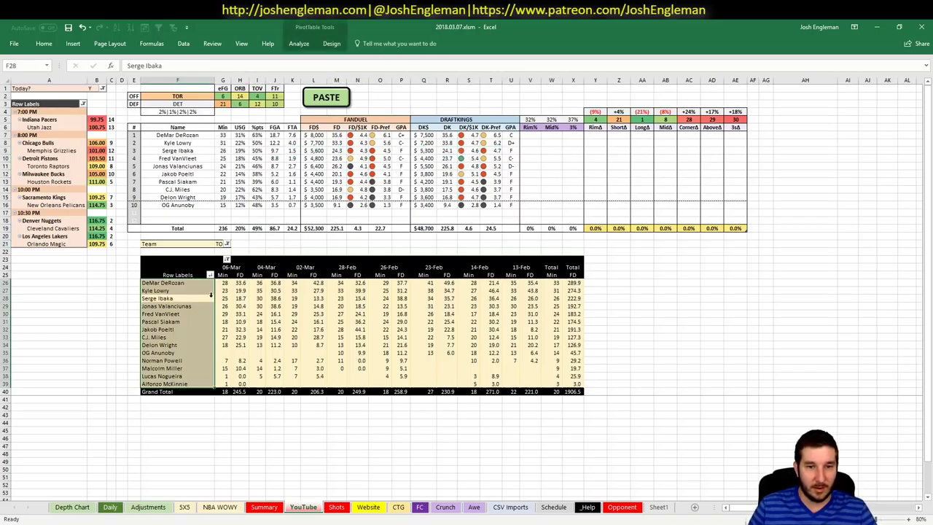
click(276, 298)
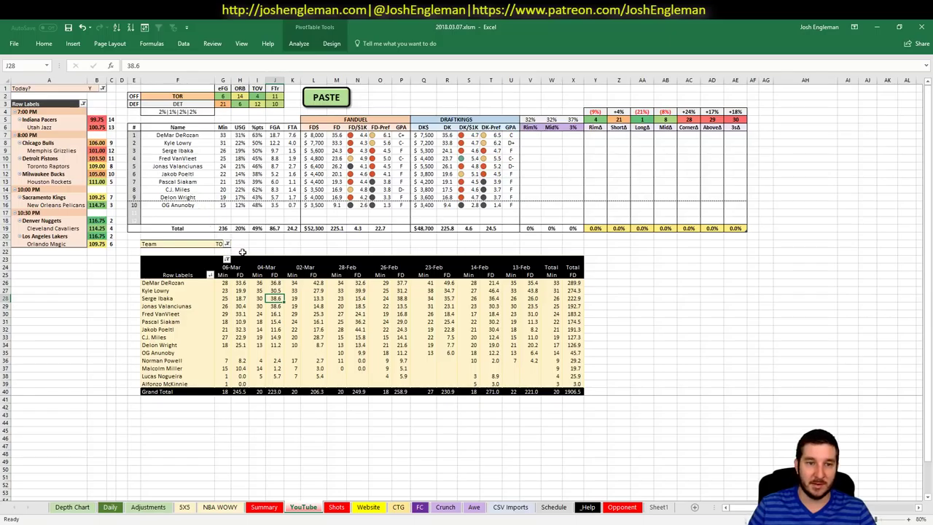
Highlight the 06-Mar minutes and points of Fred VanVleet through Delon Wright, plus Malcolm Miller, in the game log.
click(244, 245)
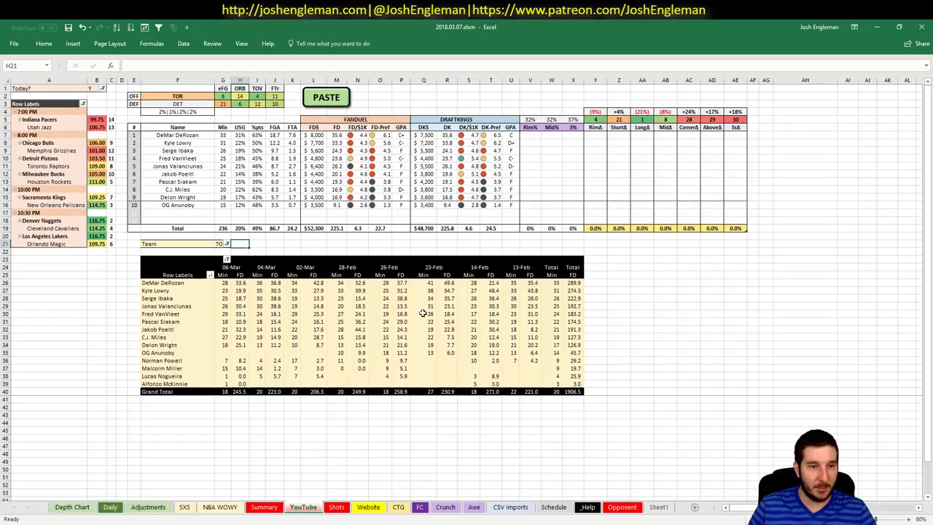
click(239, 313)
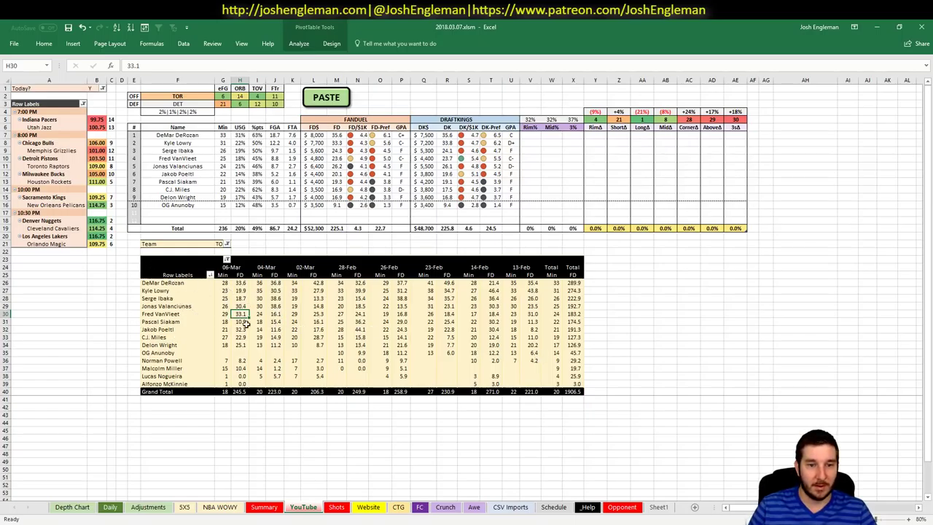
drag(239, 315, 173, 343)
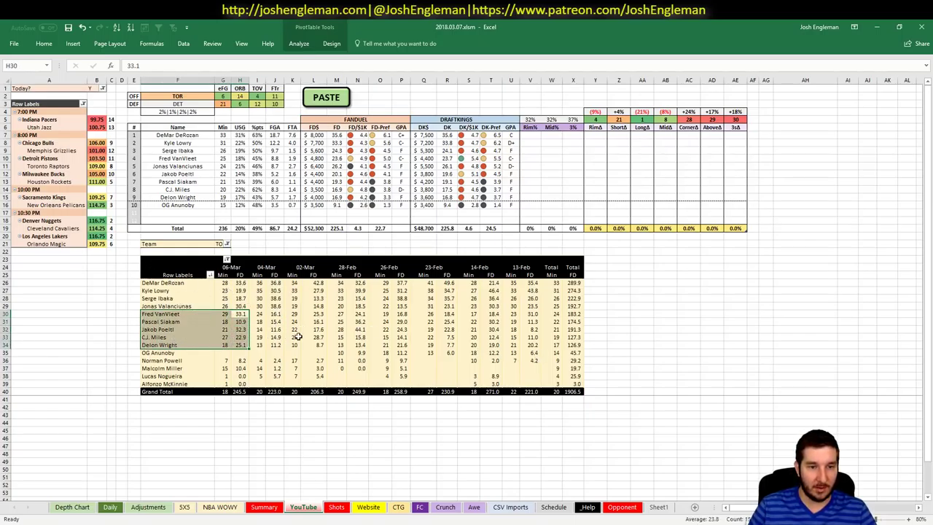
click(150, 370)
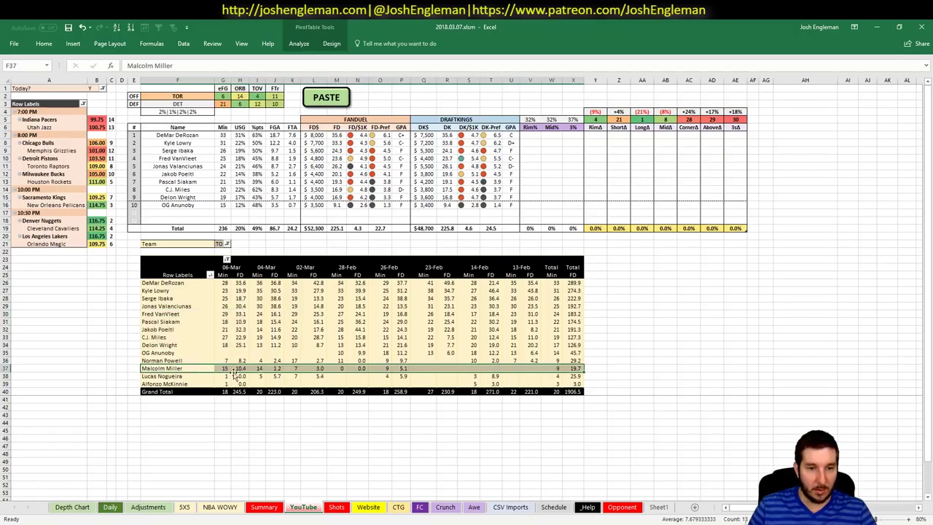
drag(240, 369, 244, 312)
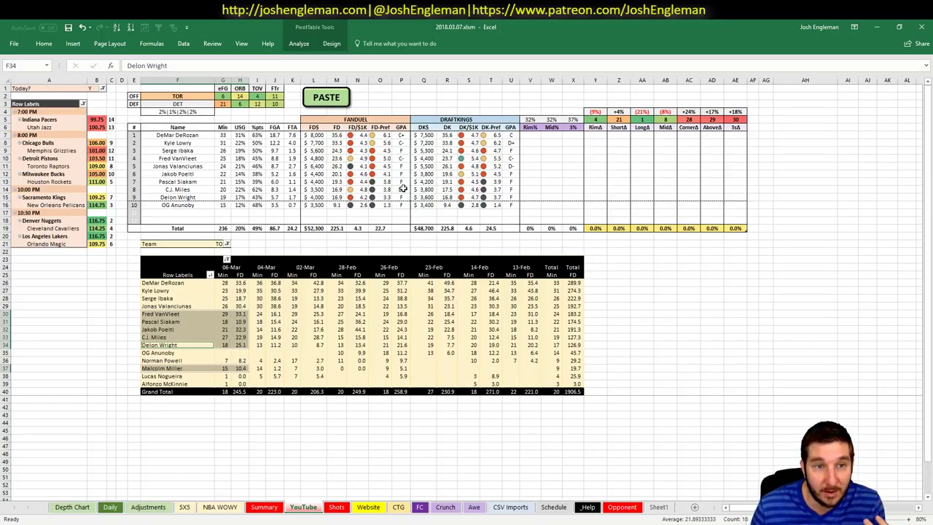
Check the FanDuel GPA grades of Serge Ibaka and Jonas Valanciunas, and C.J. Miles's projection row.
click(400, 150)
click(400, 166)
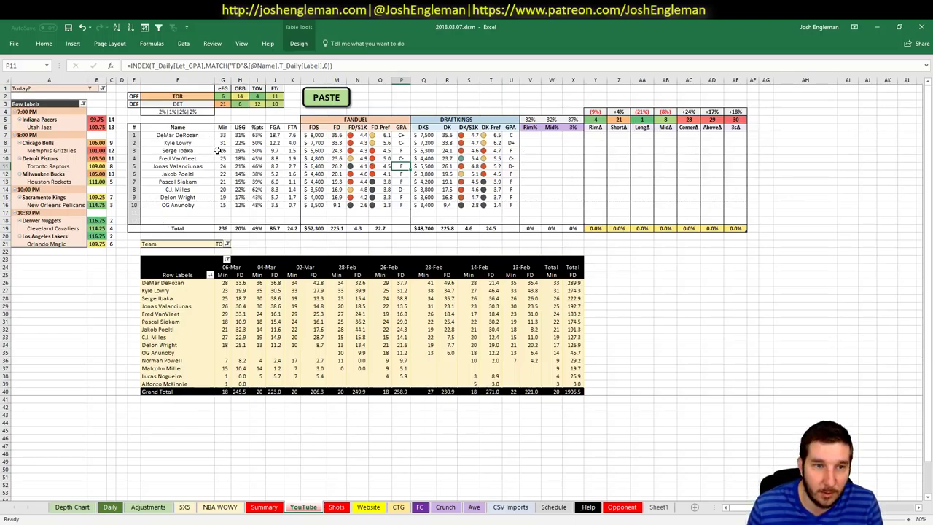
drag(163, 182, 506, 186)
key(ctrl+v)
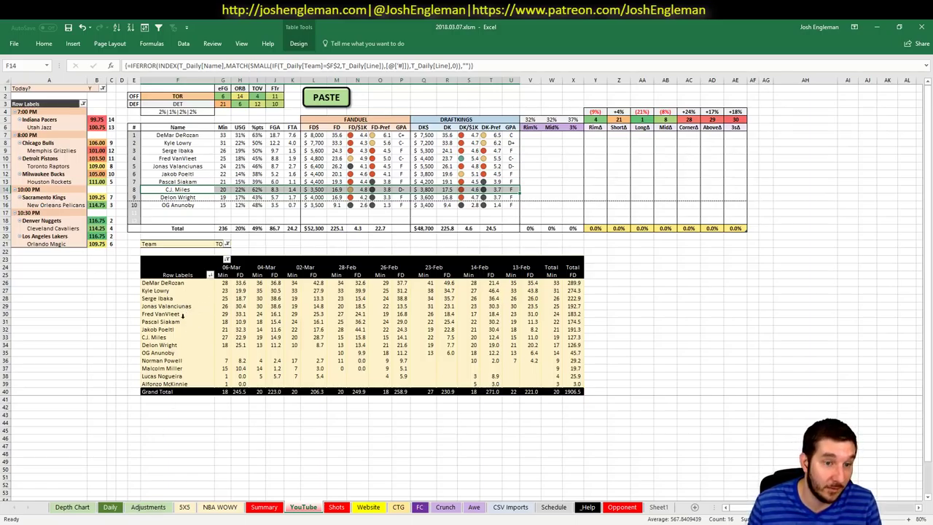
Look up Toronto's rows on the Adjustments sheet and the matchup ratings on the 5X5 sheet.
click(148, 506)
click(175, 345)
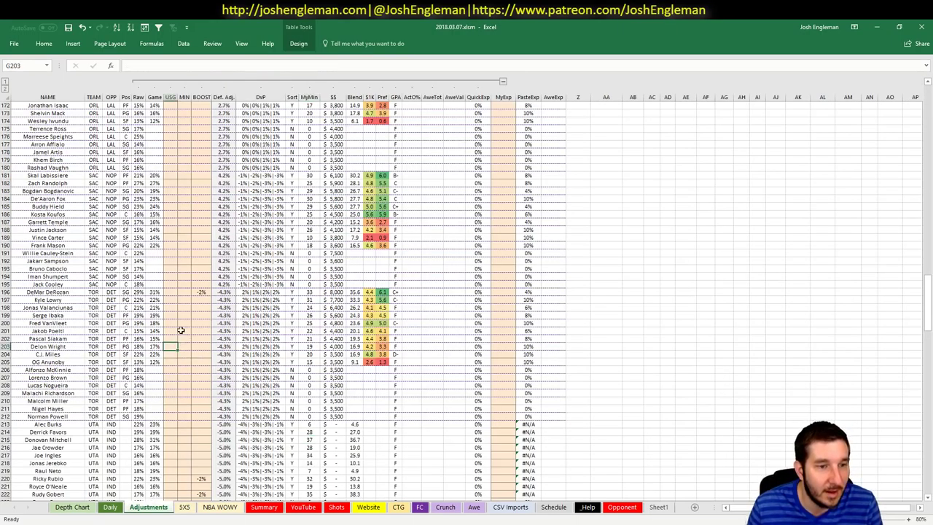
click(220, 507)
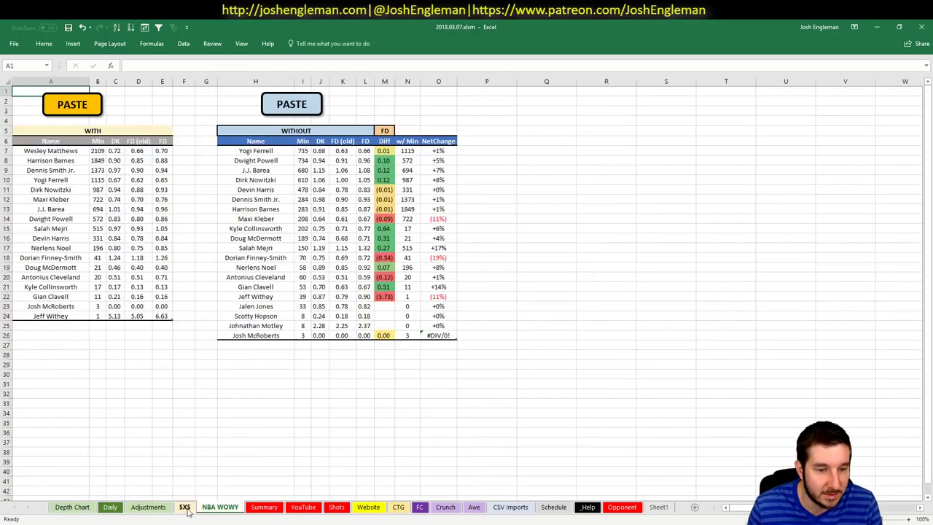
click(184, 507)
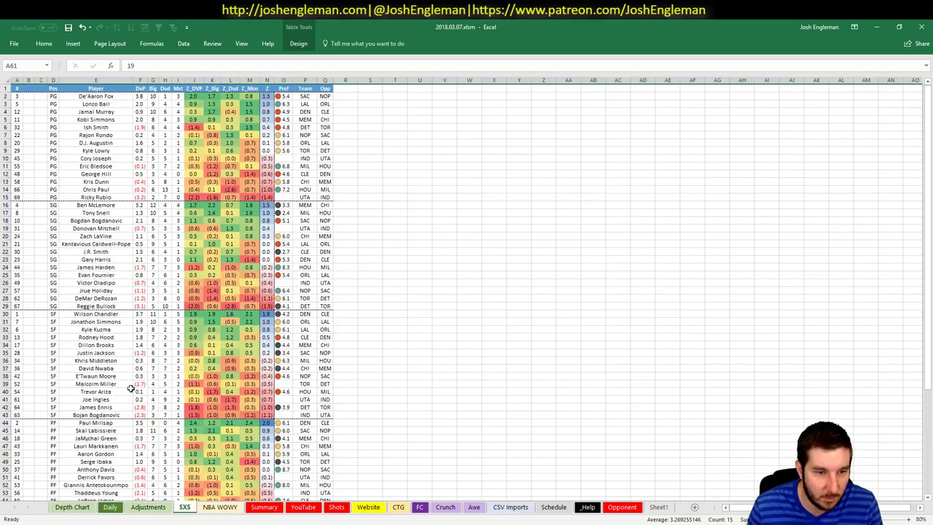
Enter a 2% BOOST for C.J. Miles on the Adjustments sheet and raise it to 3%.
click(150, 506)
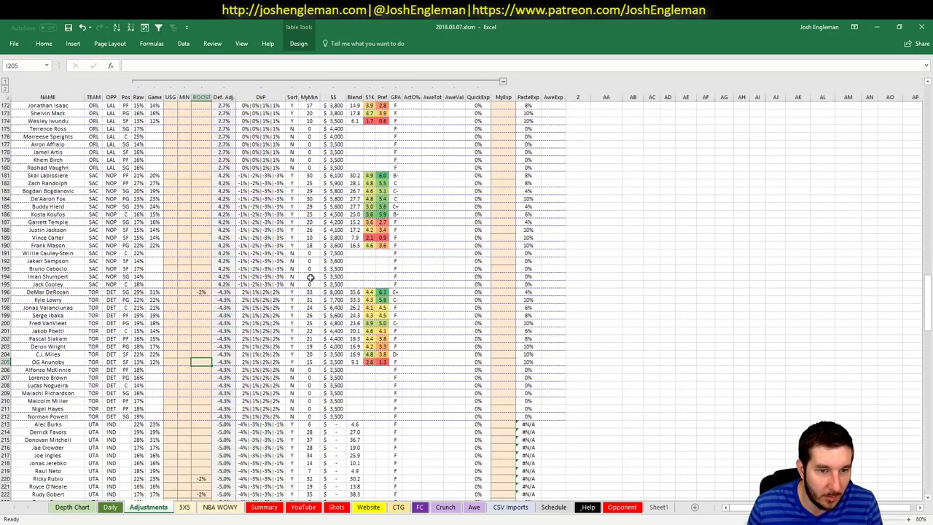
key(Up)
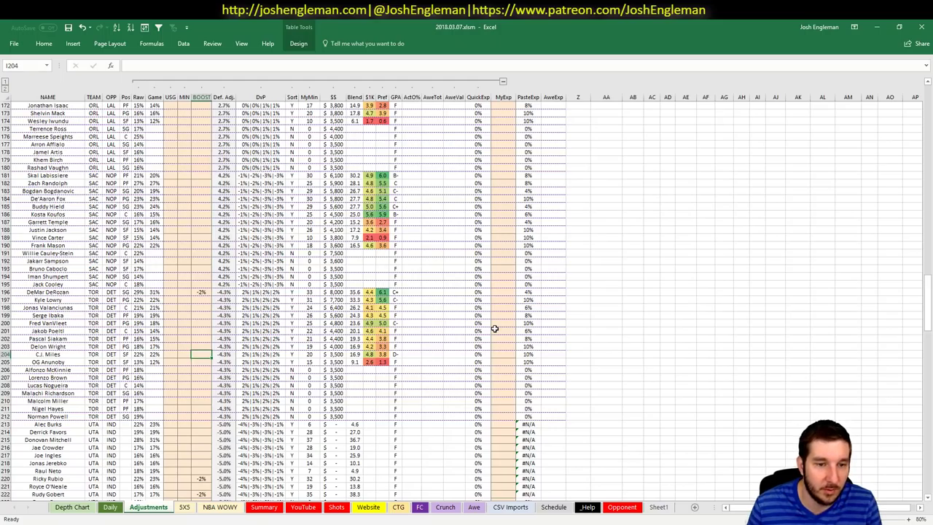
text(2)
key(Return)
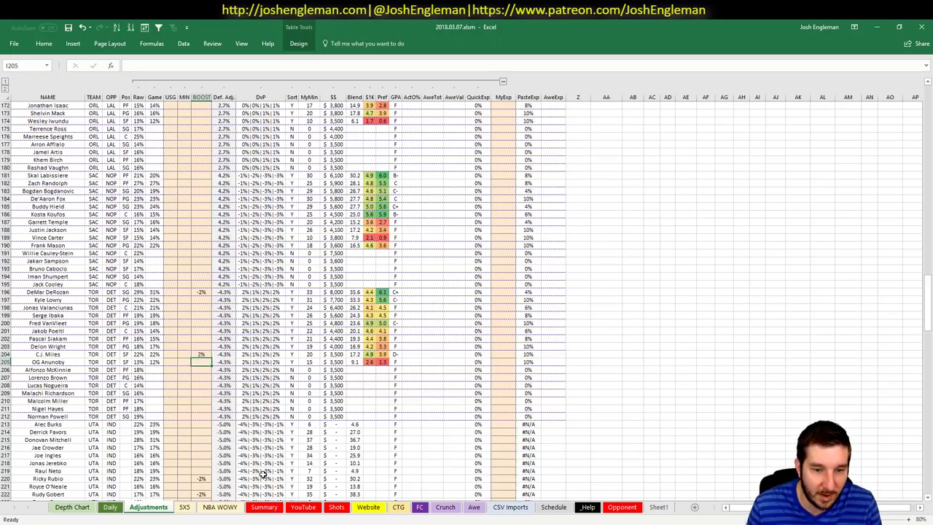
click(200, 354)
text(3)
click(195, 393)
Review Toronto's updated DraftKings projections and C.J. Miles's shot-zone matchup columns on the YouTube sheet.
click(303, 507)
click(444, 228)
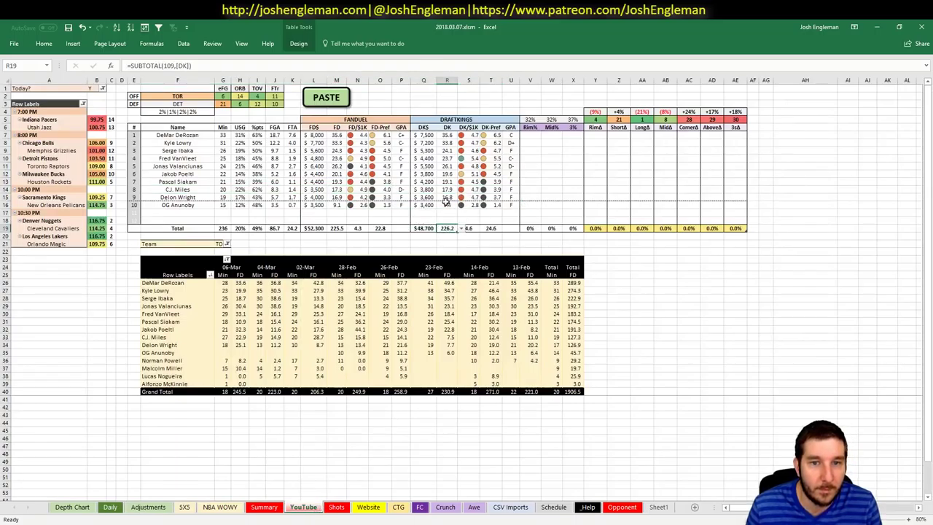
click(447, 204)
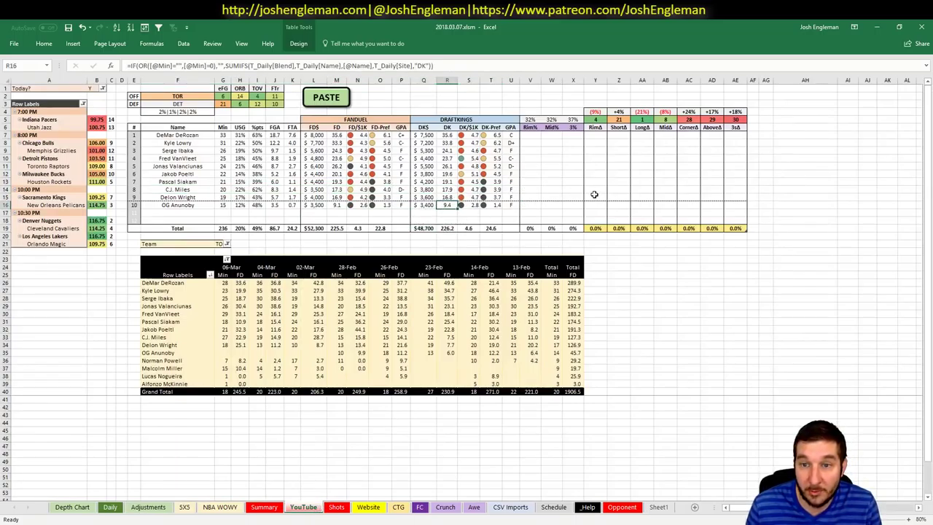
drag(596, 191, 736, 189)
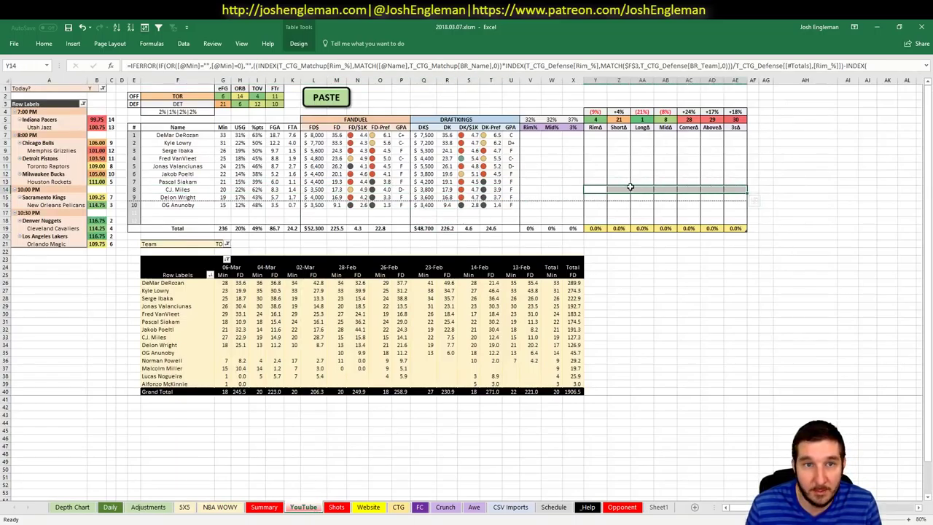
Switch the offensive team on the YouTube sheet to MIL.
click(193, 95)
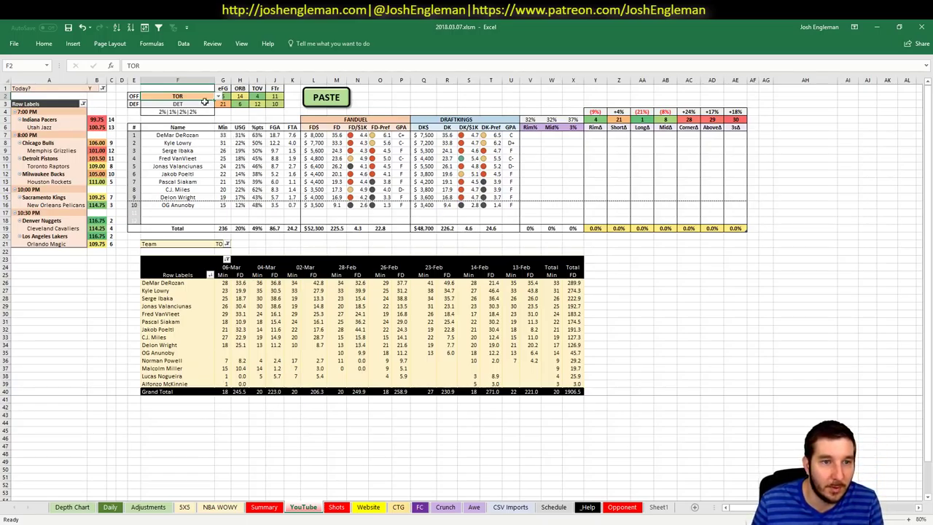
text(MIL)
key(Return)
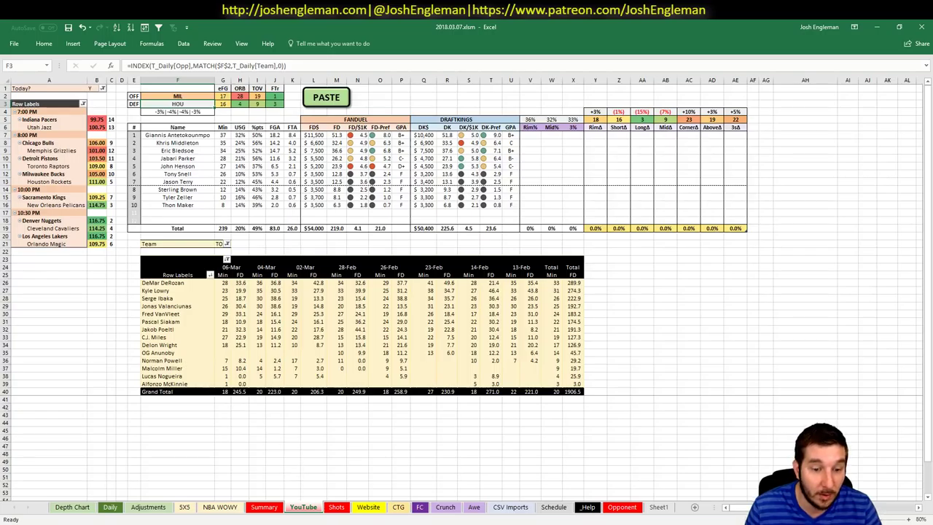
Check the Milwaukee and Houston matchup figures on the Summary sheet, and return to the YouTube sheet.
click(267, 508)
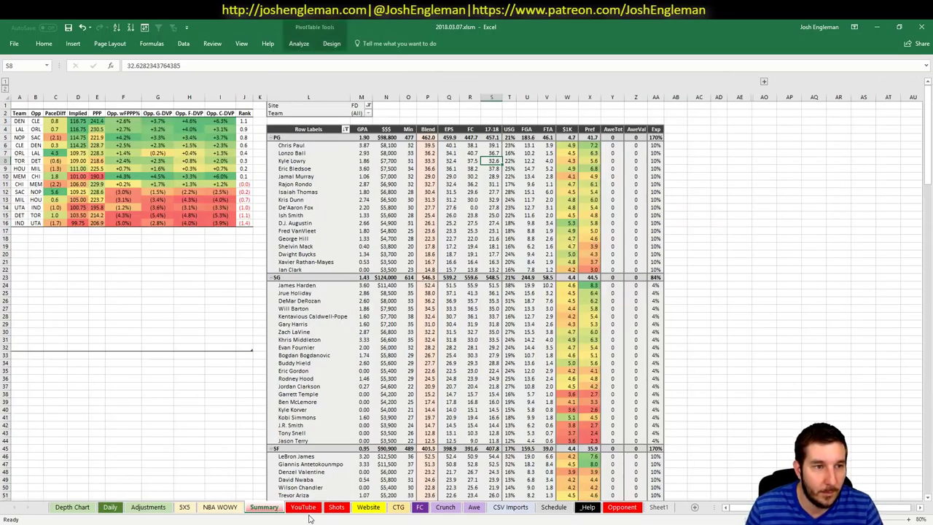
click(303, 508)
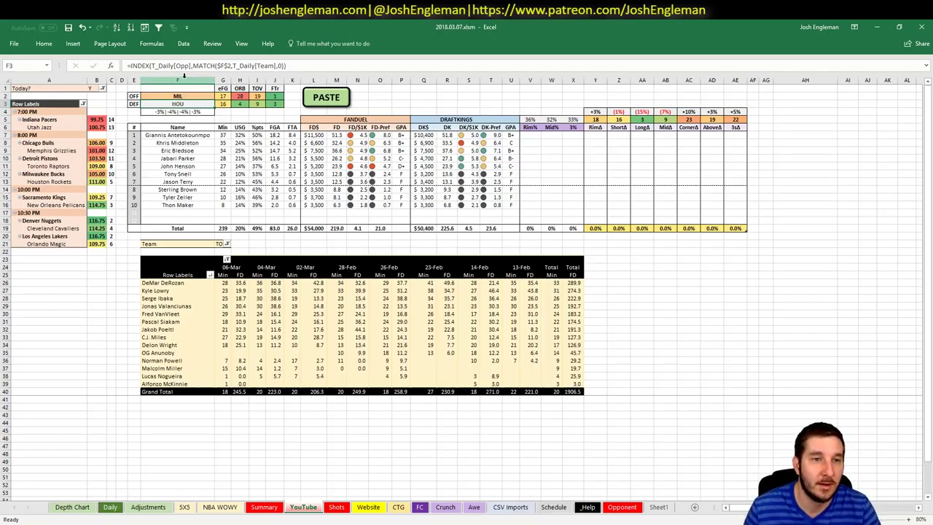
click(499, 95)
click(505, 97)
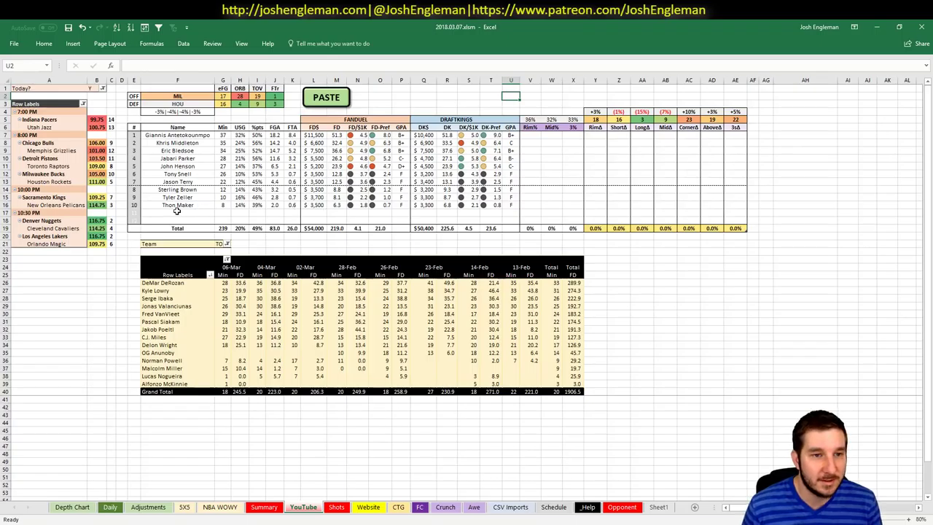
Filter the game log pivot table on the YouTube sheet to team MIL.
click(219, 243)
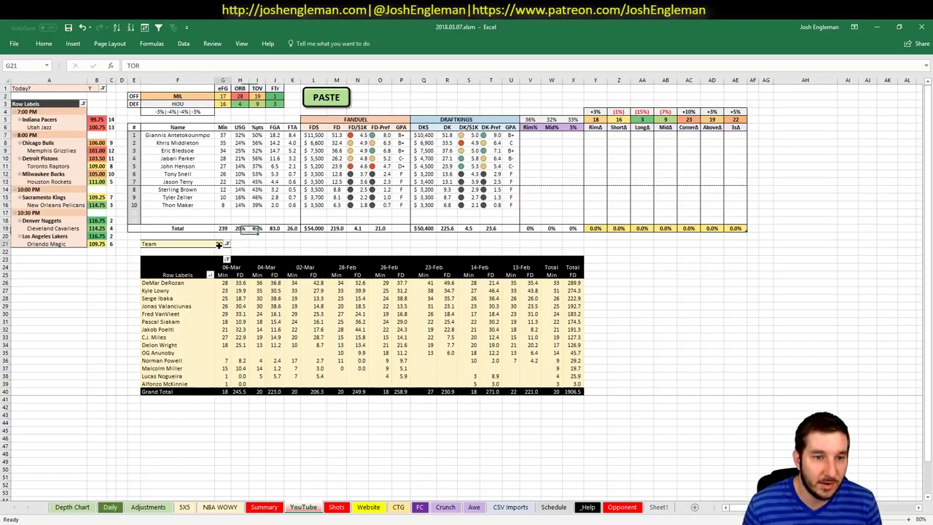
text(MIL)
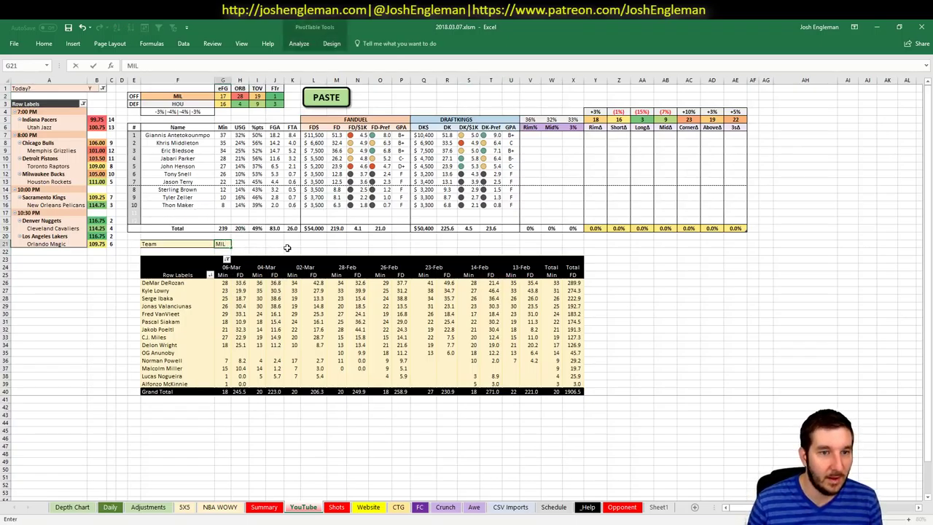
key(Return)
Examine the 5X5 matchup ratings of Eric Bledsoe, Tony Snell, Khris Middleton, Giannis Antetokounmpo and John Henson.
click(188, 507)
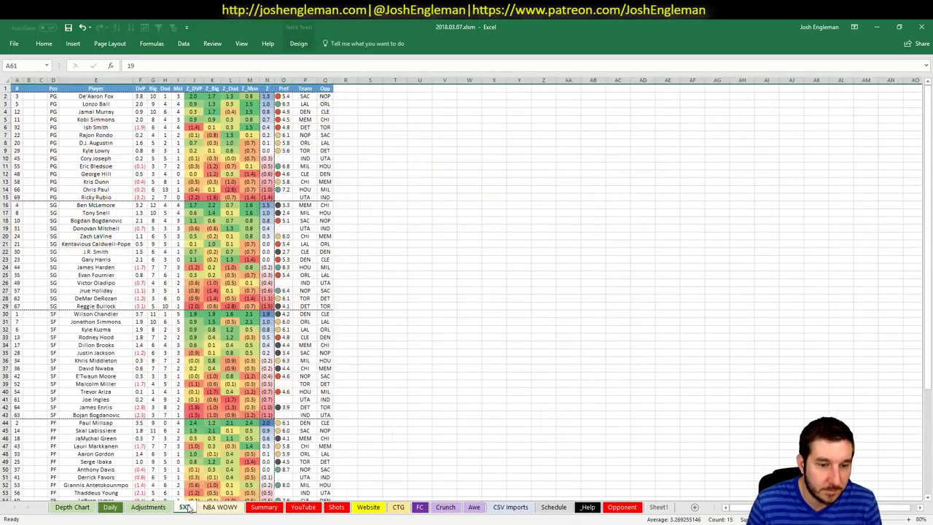
click(4, 166)
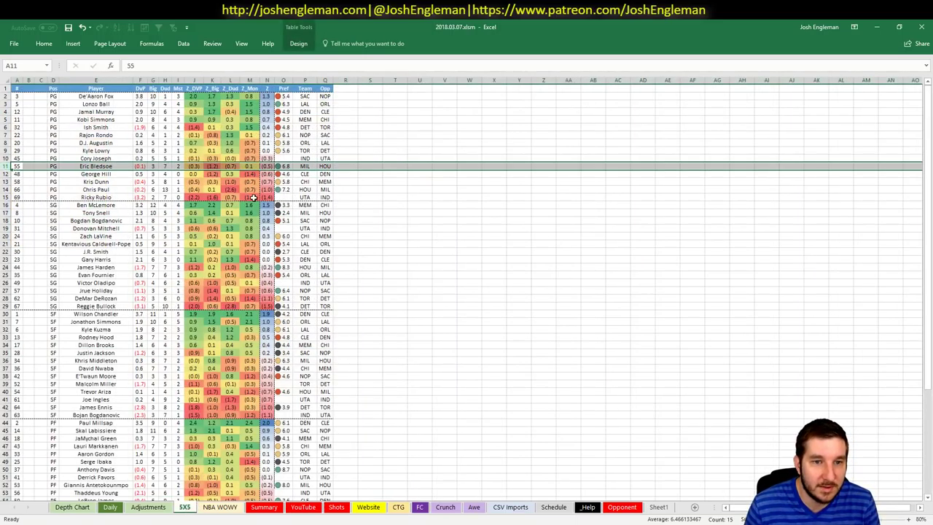
scroll(341, 149, down, 3)
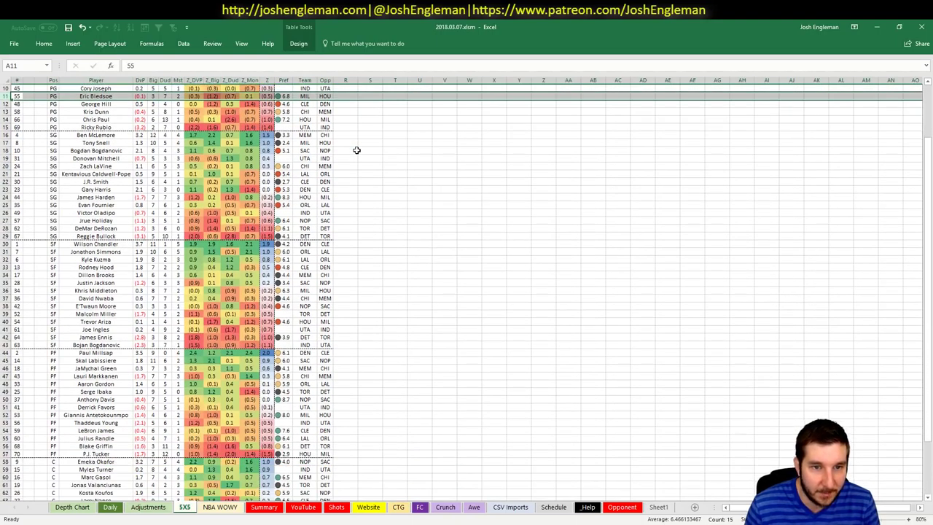
click(8, 143)
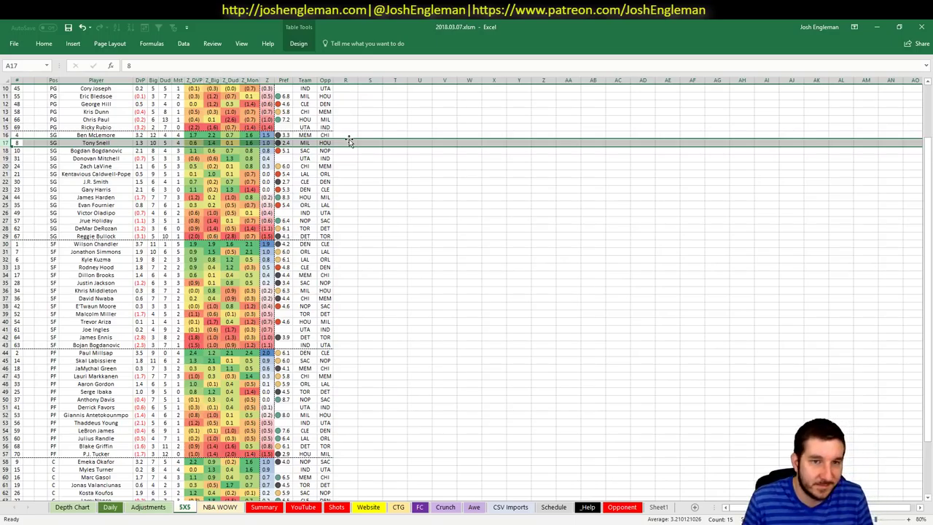
click(192, 253)
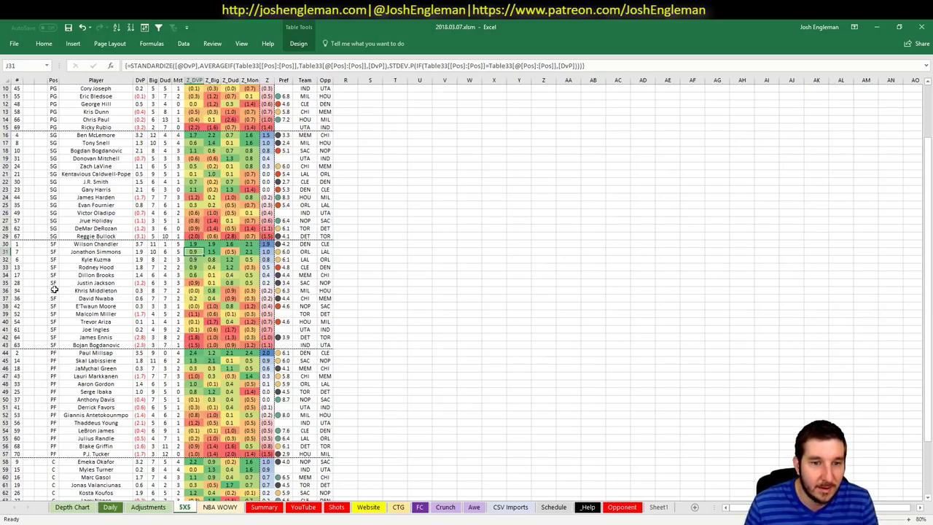
click(5, 290)
scroll(53, 276, down, 5)
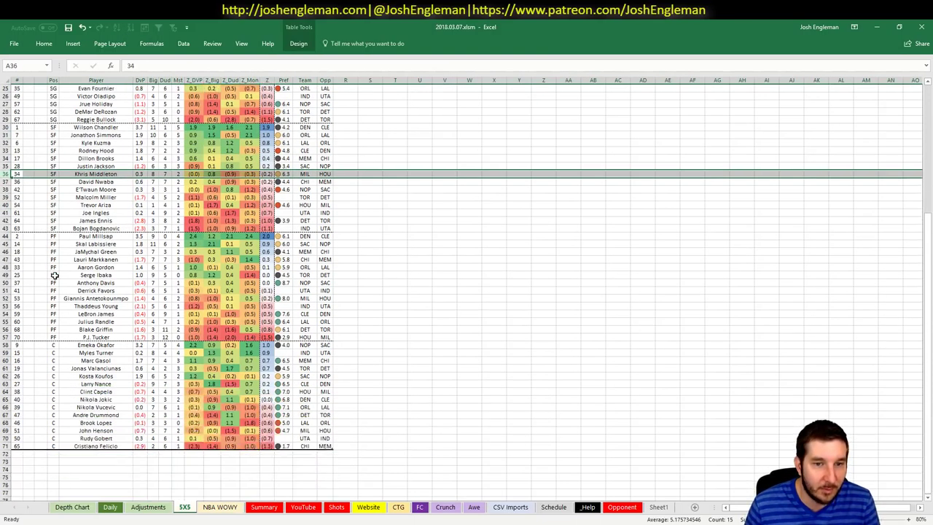
click(8, 298)
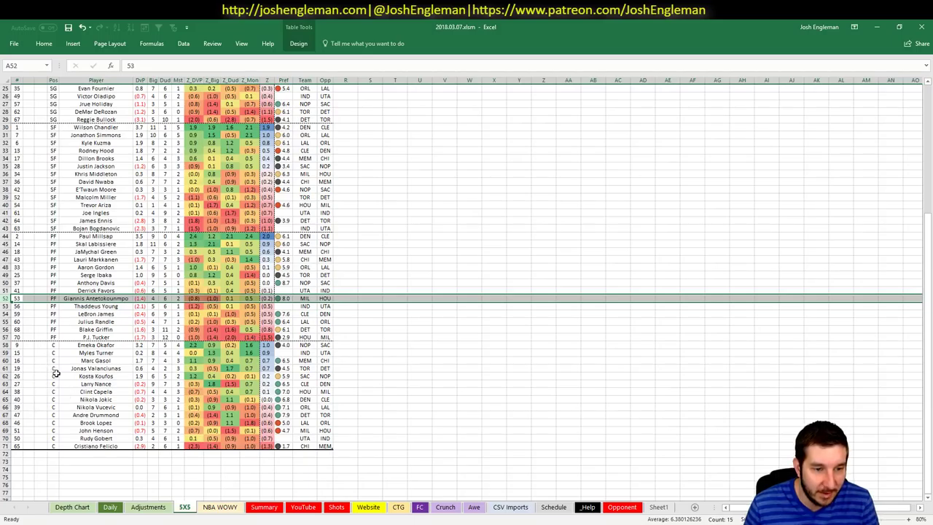
click(7, 430)
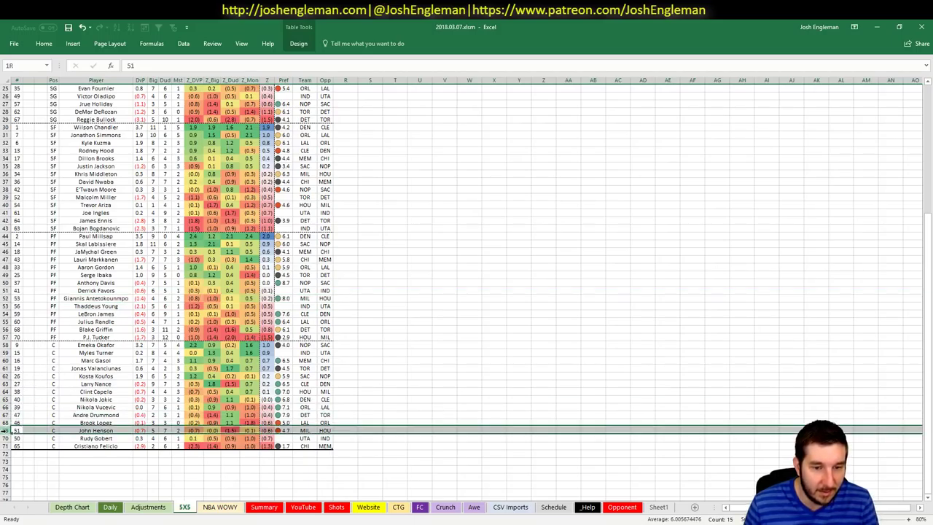
click(309, 385)
Glance at the Adjustments and 5X5 sheets, and review Milwaukee's projections and game logs on the YouTube sheet.
click(148, 506)
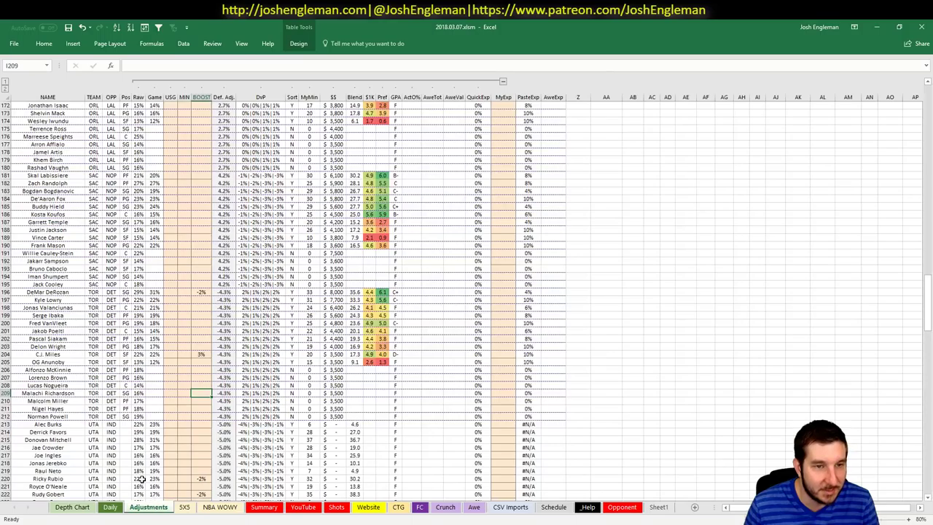
click(185, 508)
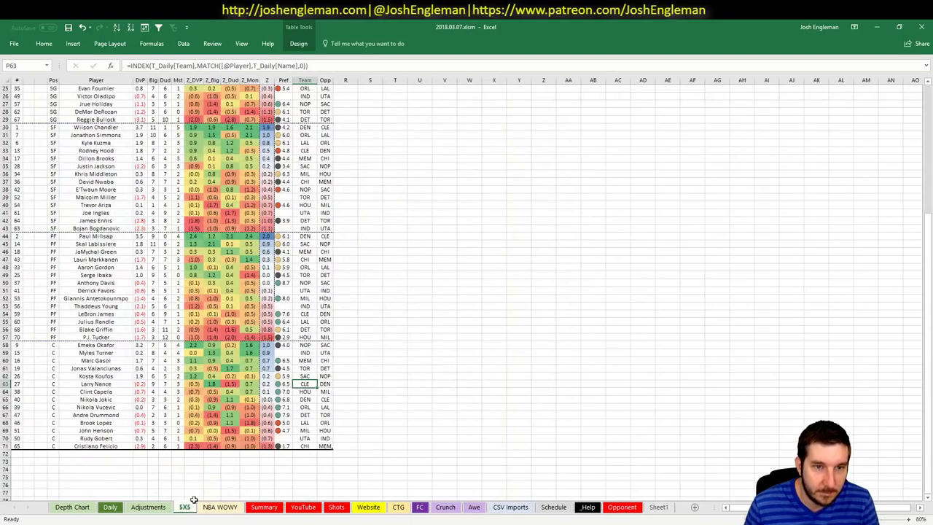
click(304, 507)
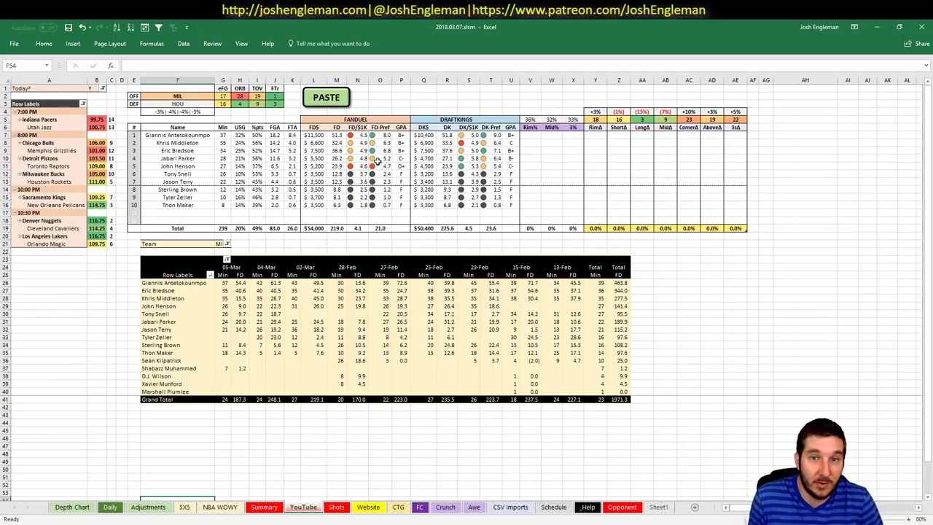
click(303, 245)
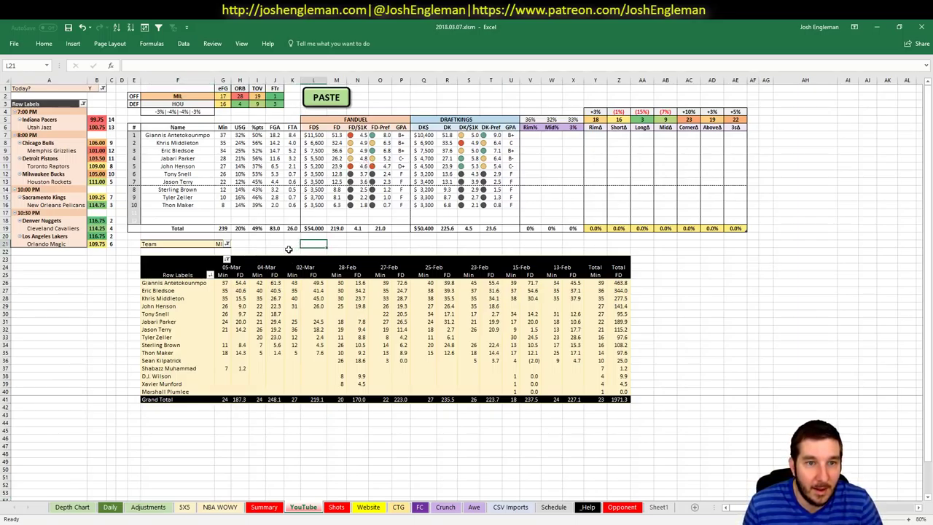
click(292, 244)
click(278, 245)
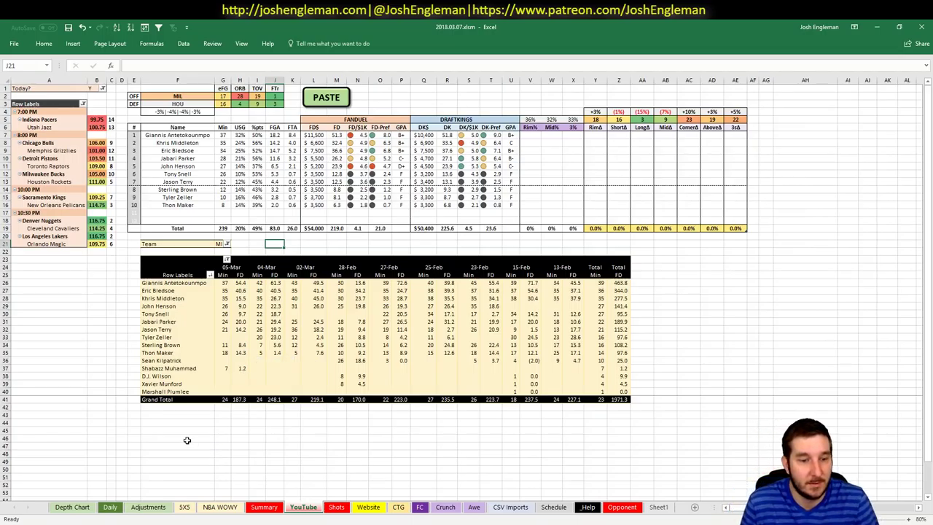
Enter a 2% BOOST for Giannis Antetokounmpo on the Adjustments sheet.
click(148, 508)
scroll(192, 294, up, 15)
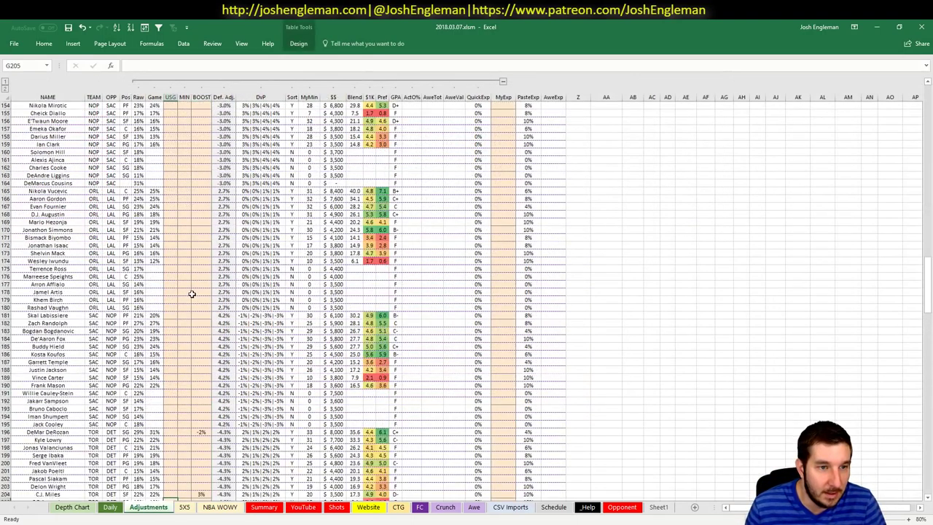
scroll(191, 294, up, 1)
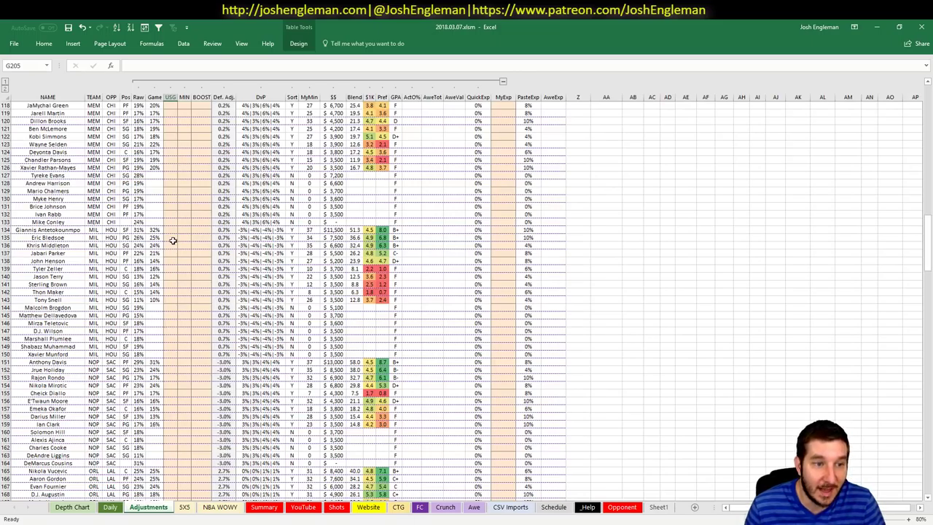
click(201, 229)
text(2)
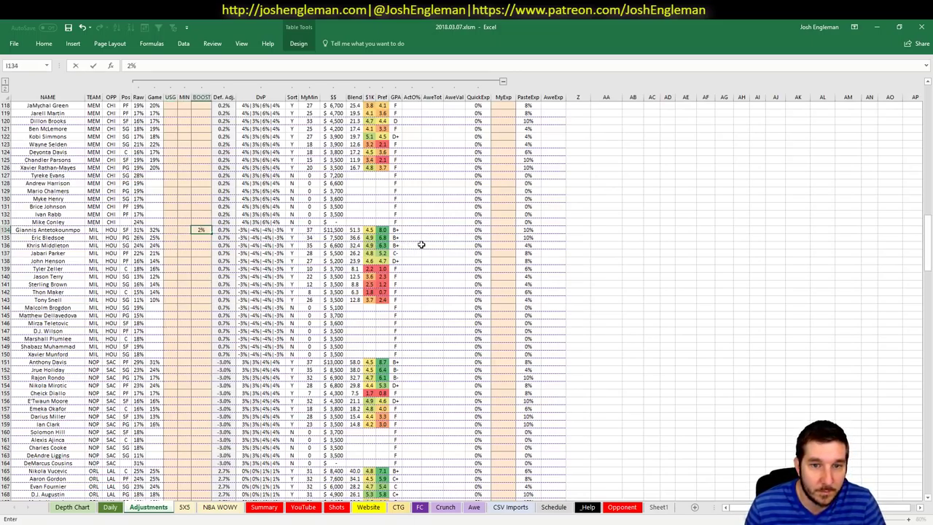
key(Tab)
key(Tab)
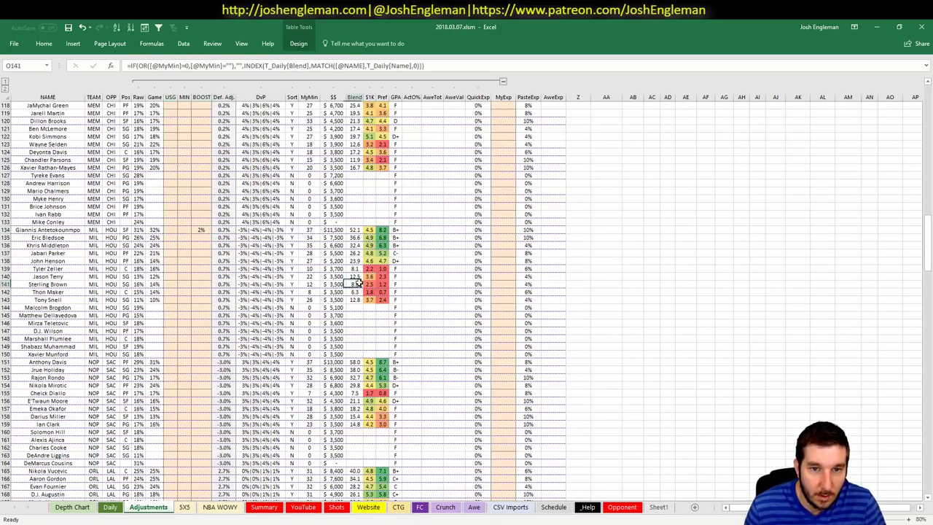
Review Milwaukee's updated projections and Jabari Parker's recent minutes in the game log on the YouTube sheet.
click(303, 508)
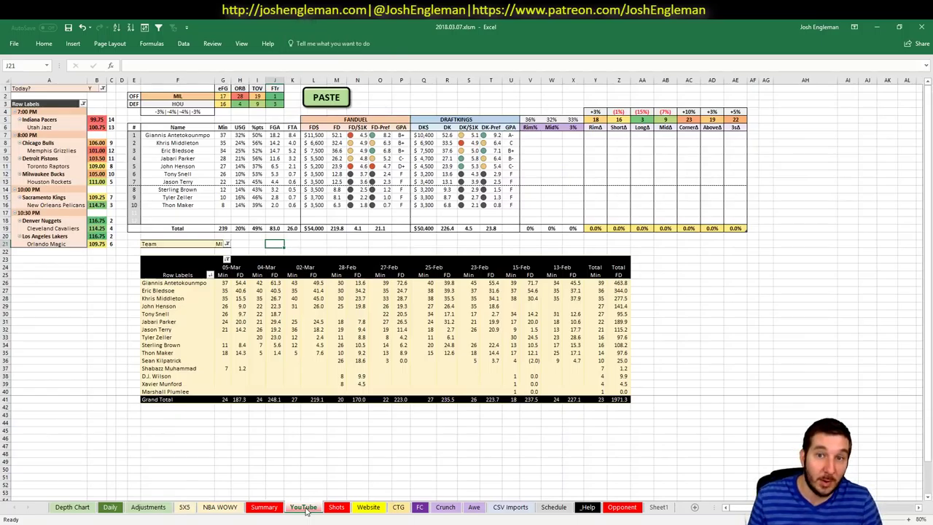
click(510, 133)
click(756, 268)
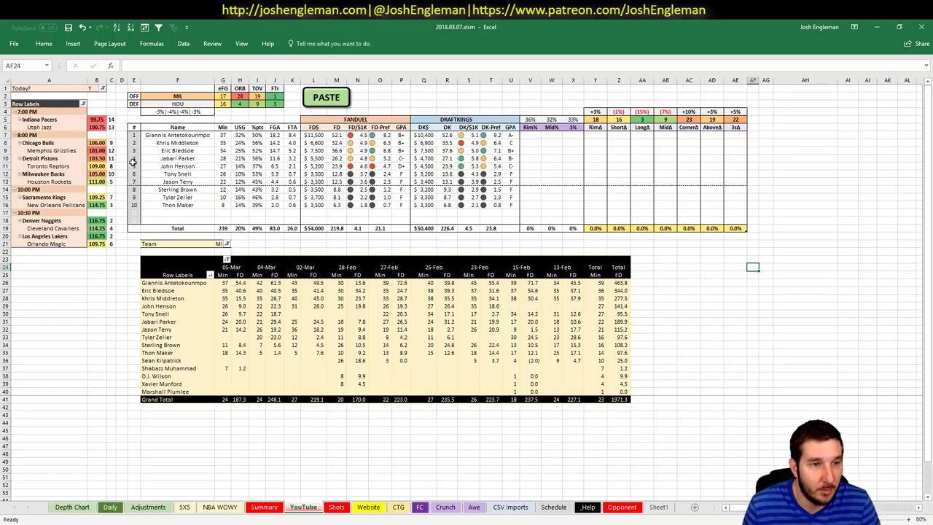
click(260, 322)
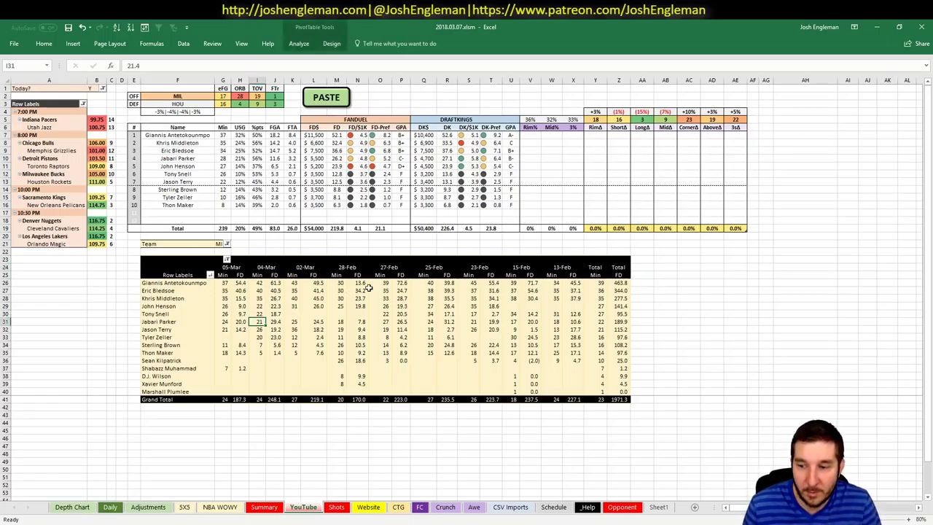
click(274, 243)
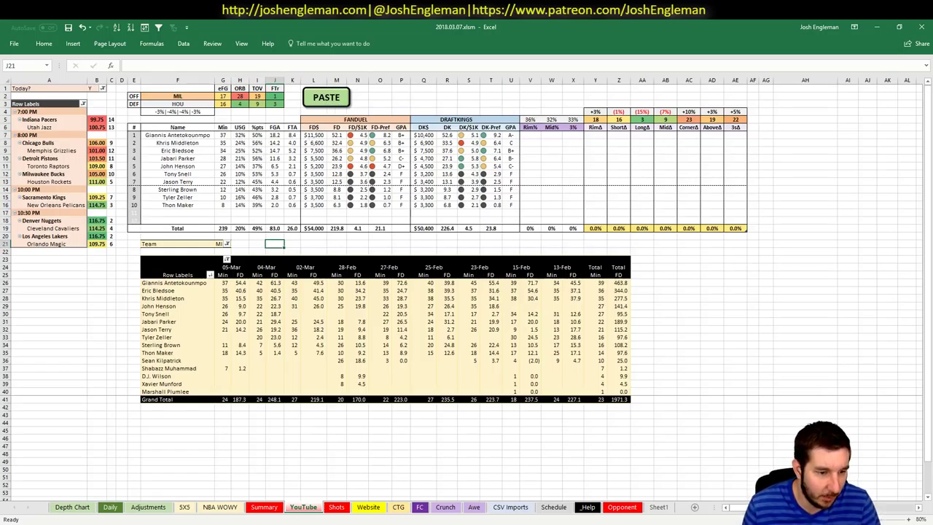
Look up the Bucks' playoff chances on FiveThirtyEight's 2017-18 NBA Predictions page in the browser, and return to the Excel workbook.
key(alt+Tab)
click(676, 28)
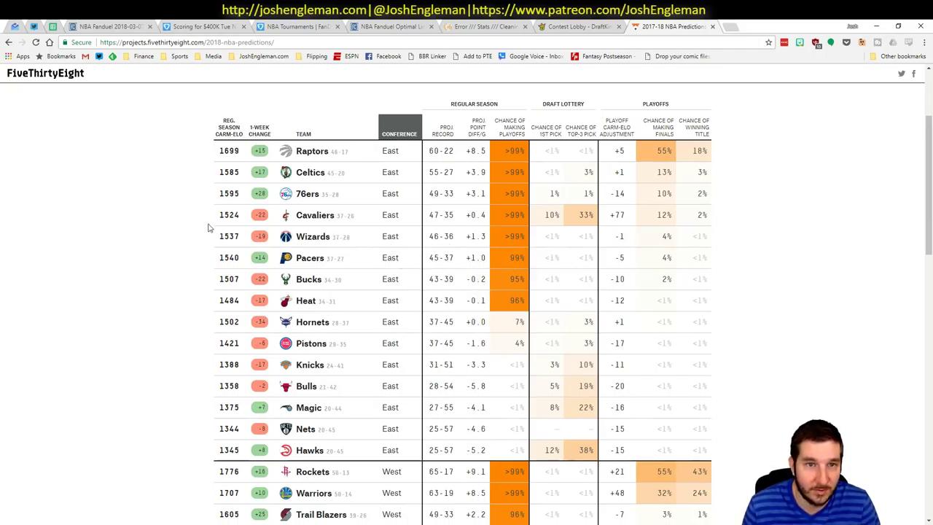
key(alt+Tab)
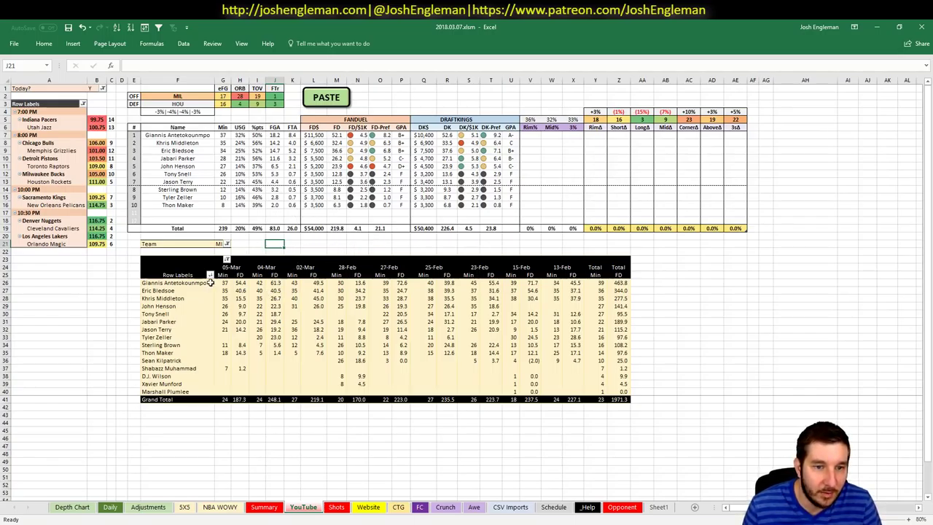
Examine Khris Middleton's recent game log and Houston's defensive free-throw-rate rank on the YouTube sheet.
drag(188, 299, 605, 297)
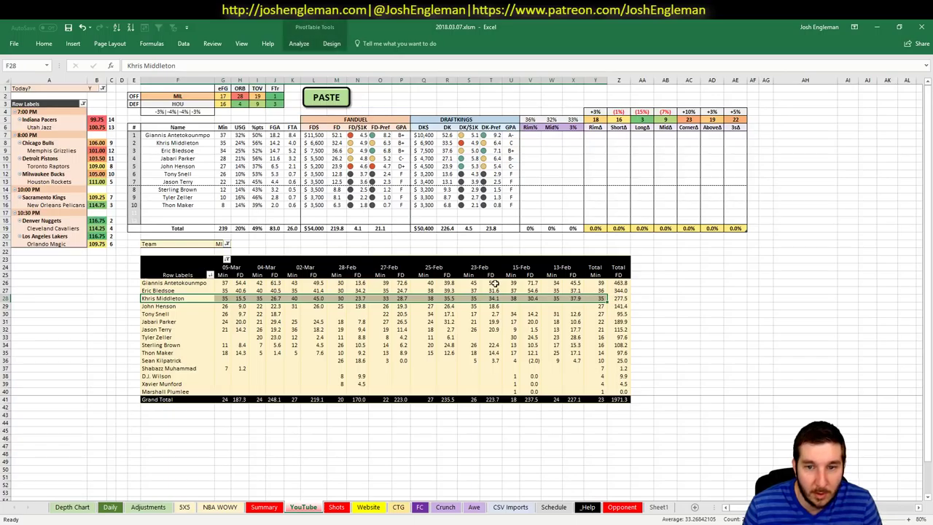
click(316, 300)
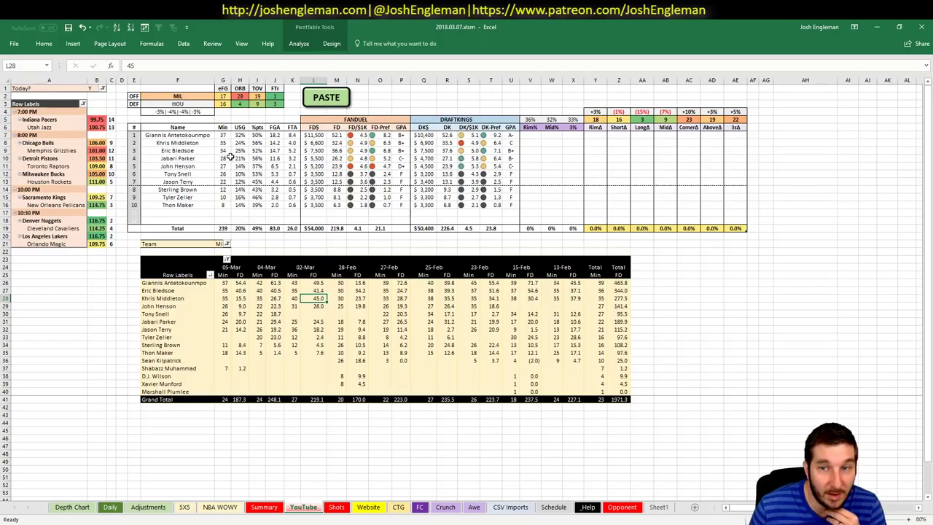
click(273, 104)
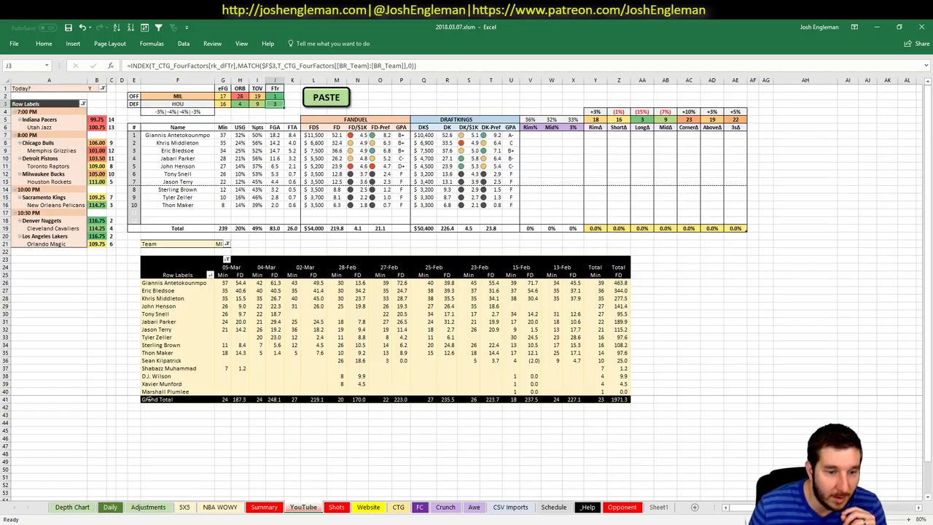
Enter a -3% BOOST for Eric Bledsoe on the Adjustments sheet.
click(148, 507)
click(196, 240)
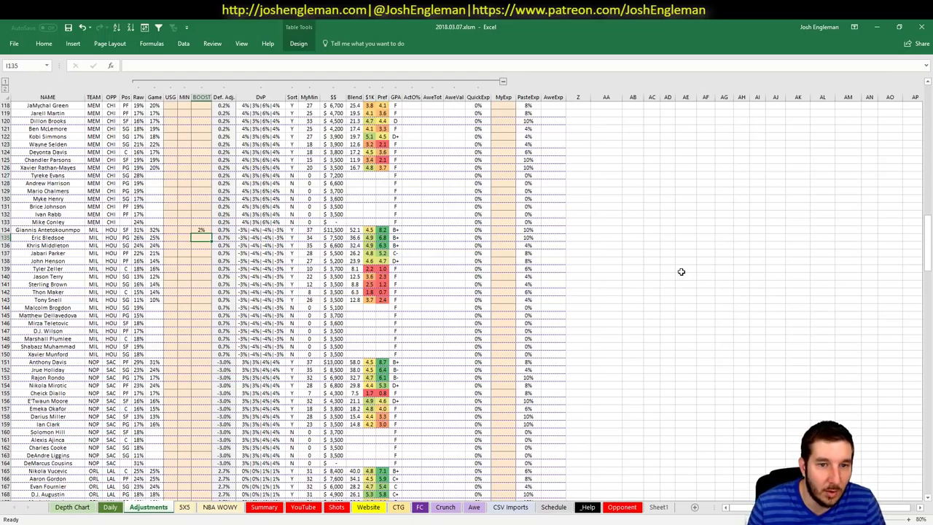
text(-3)
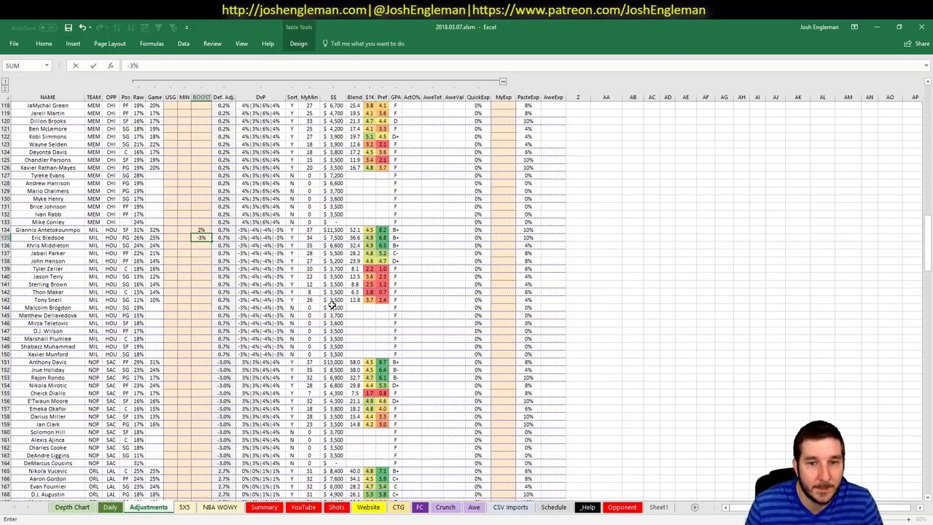
key(Return)
Examine Eric Bledsoe's game log from 02-Mar to 05-Mar and Jabari Parker's FanDuel GPA grade on the YouTube sheet.
click(304, 508)
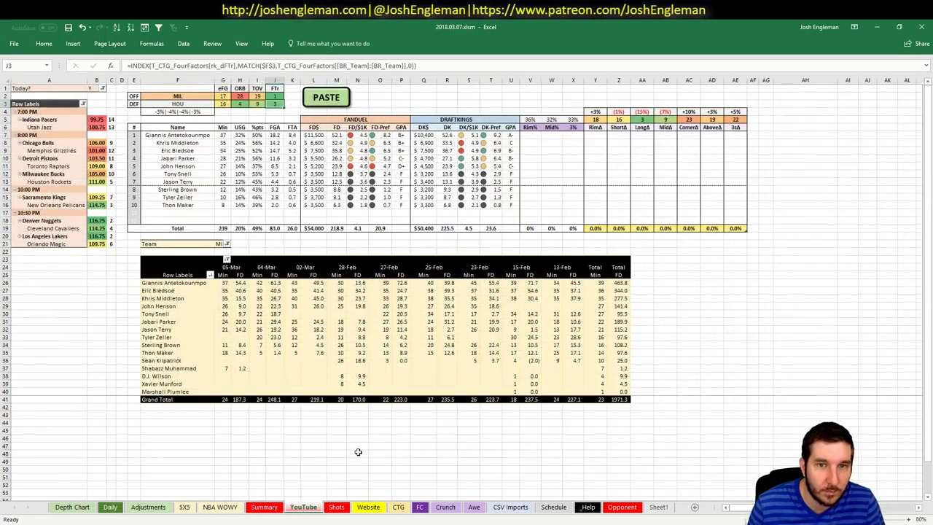
click(711, 282)
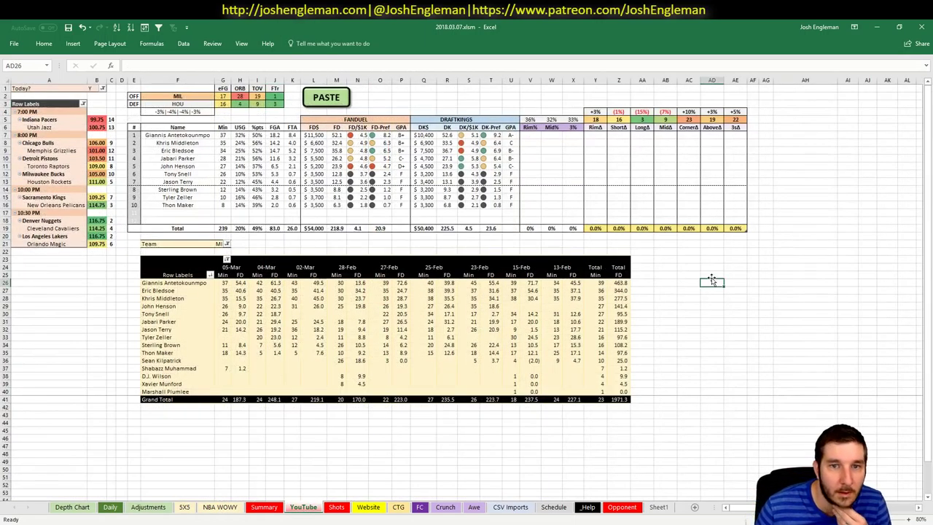
click(357, 150)
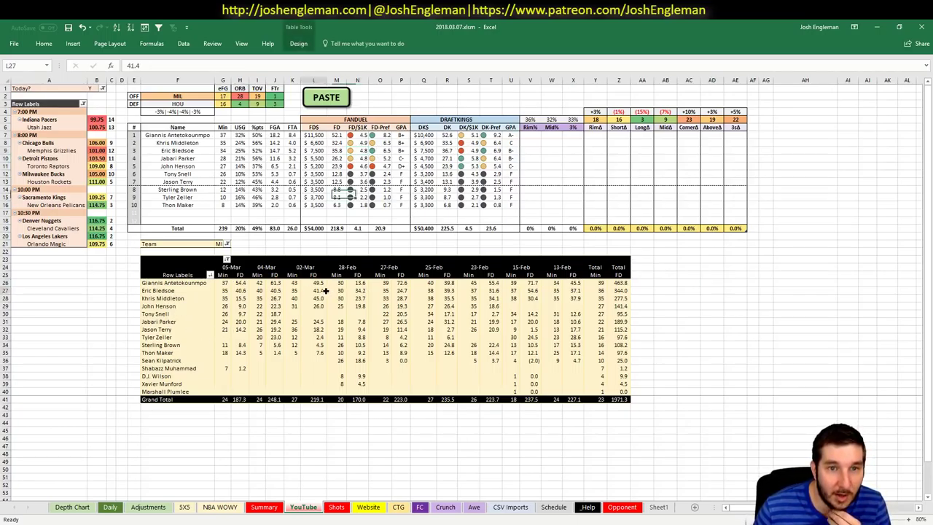
drag(318, 290, 212, 290)
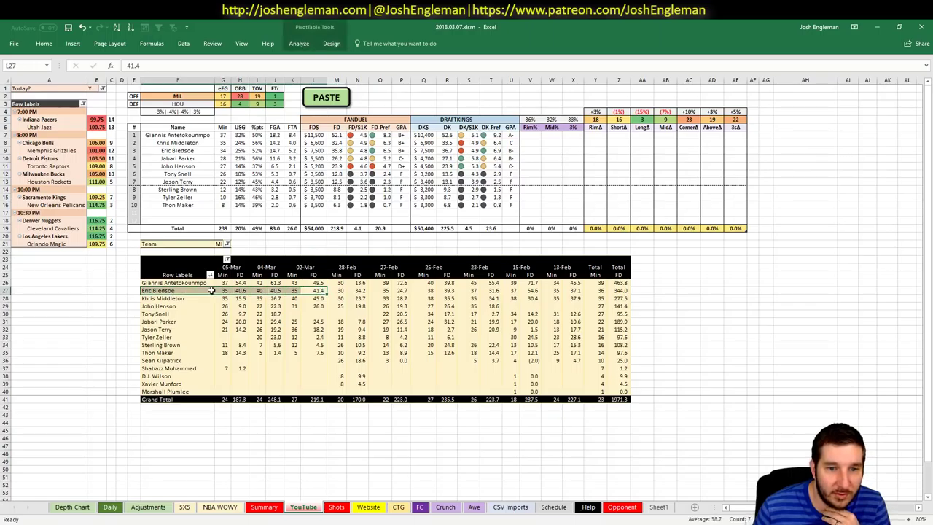
click(276, 337)
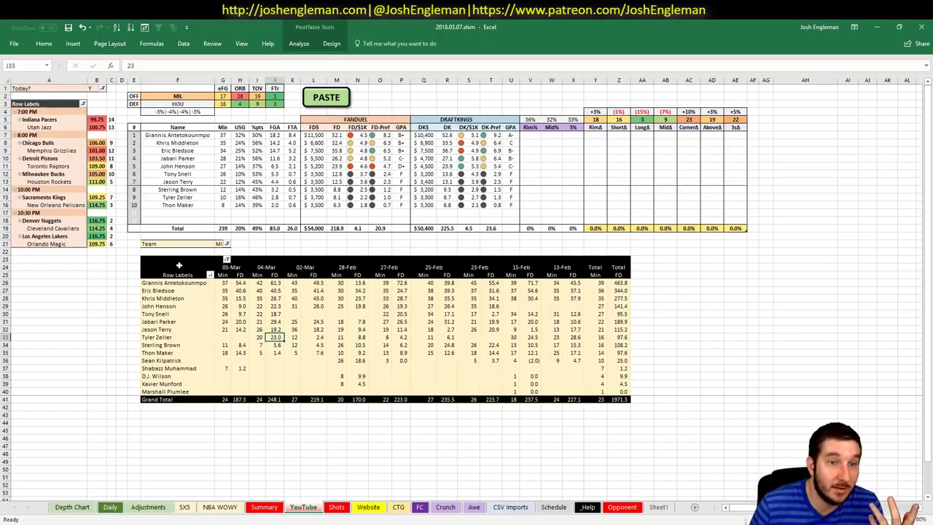
click(257, 244)
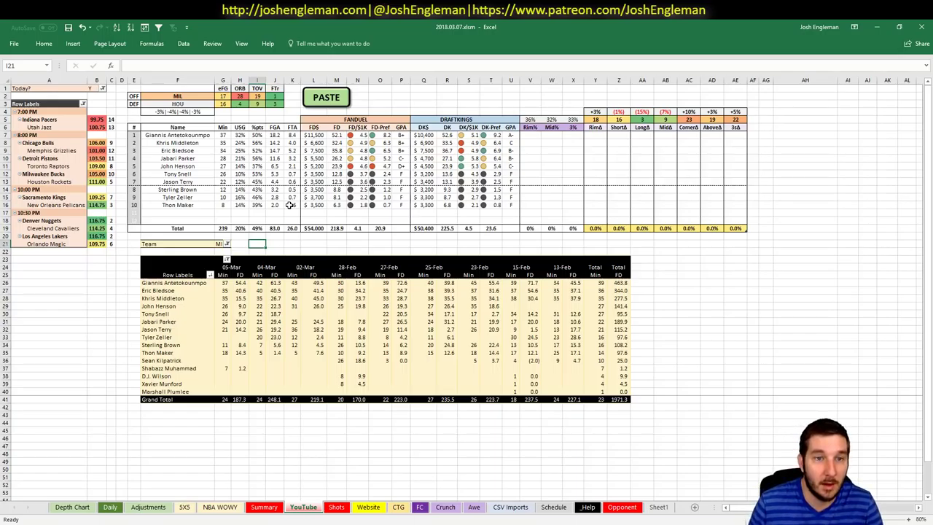
click(292, 244)
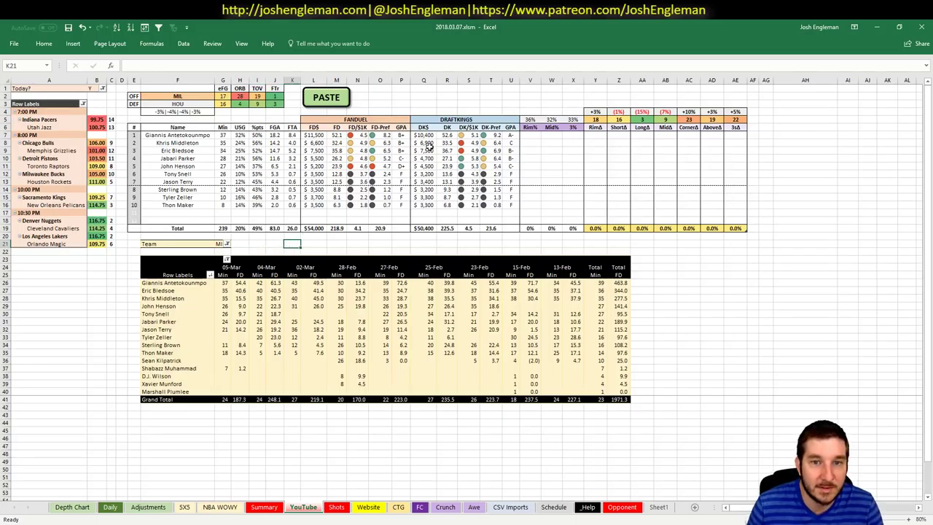
click(400, 158)
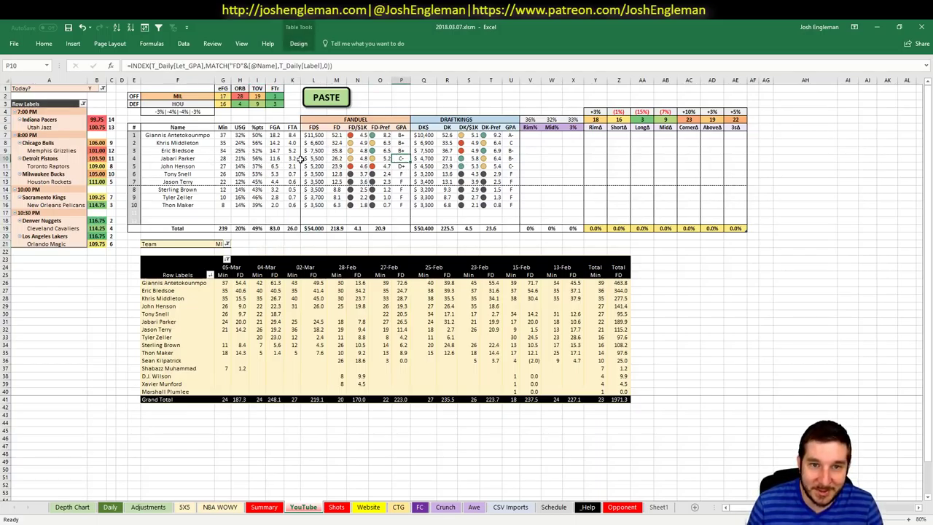
Examine Milwaukee's FanDuel and DraftKings salaries, projections and grades, especially for Jabari Parker and John Henson.
click(529, 159)
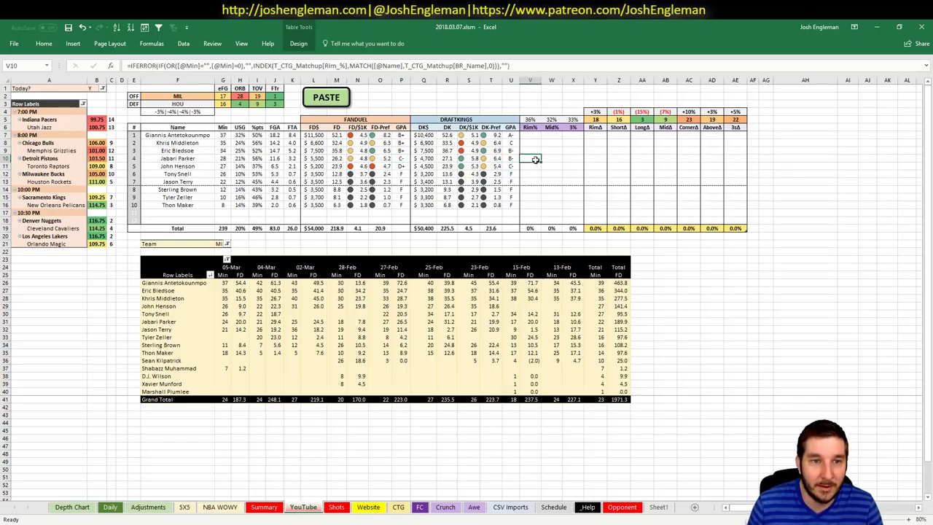
click(196, 160)
click(471, 159)
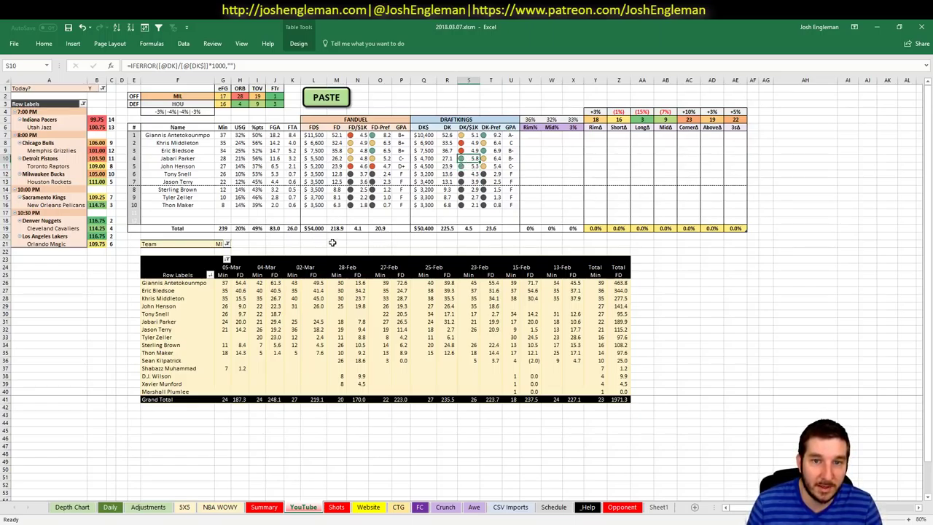
click(289, 235)
click(490, 166)
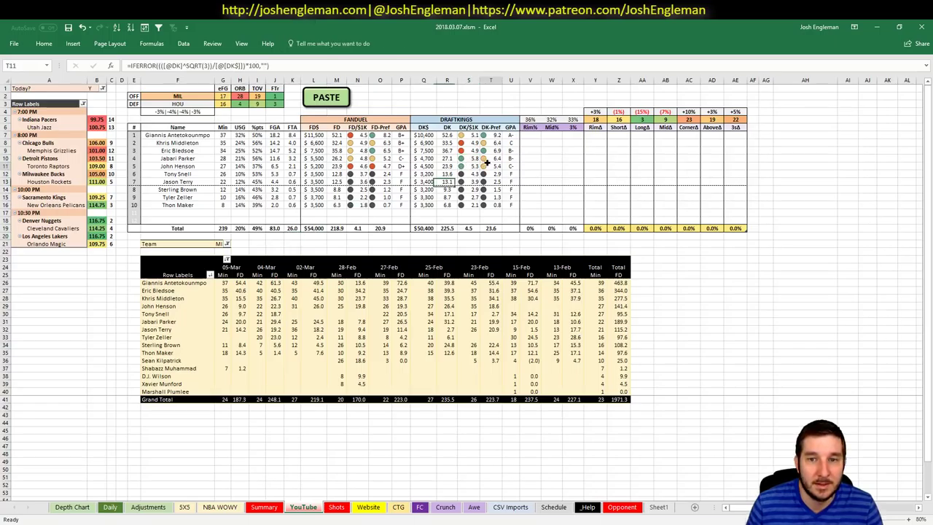
click(321, 158)
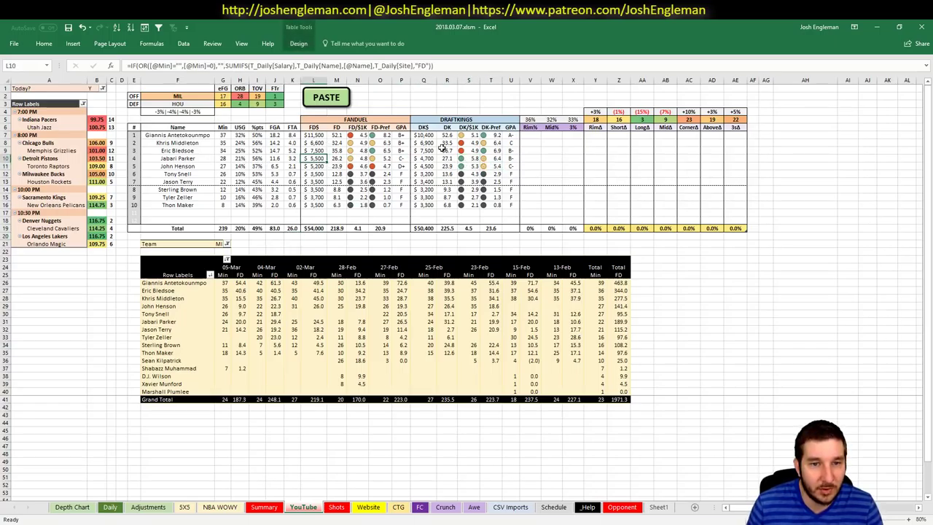
click(423, 166)
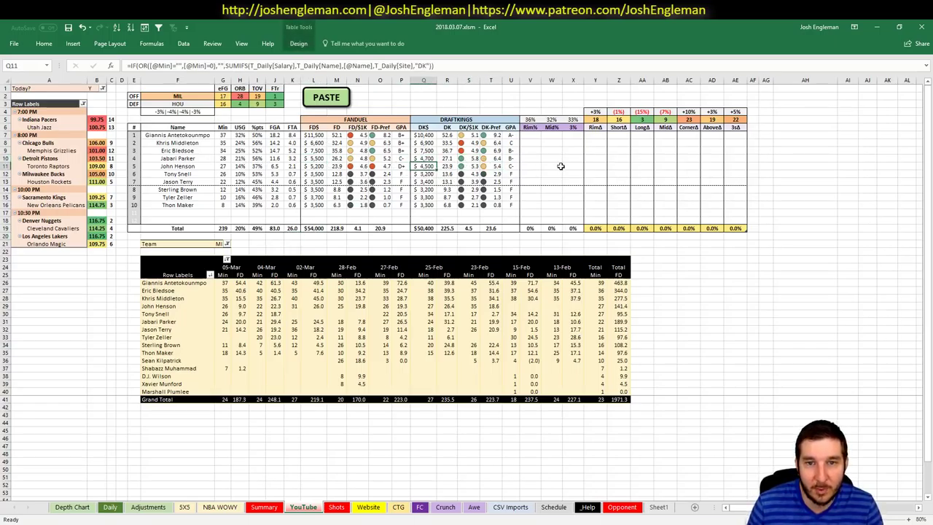
click(510, 168)
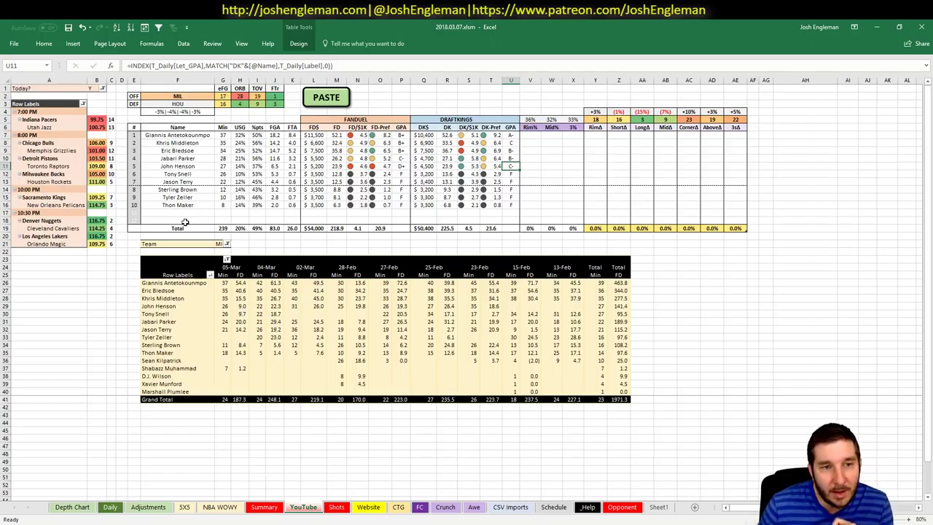
click(178, 198)
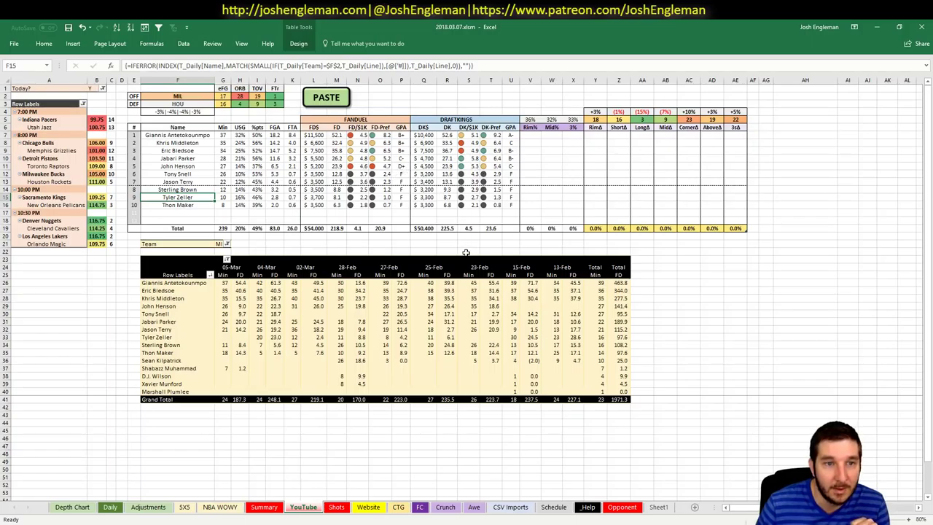
Look over the center matchup ratings on the 5X5 sheet and the player tables on the Adjustments sheet.
click(187, 507)
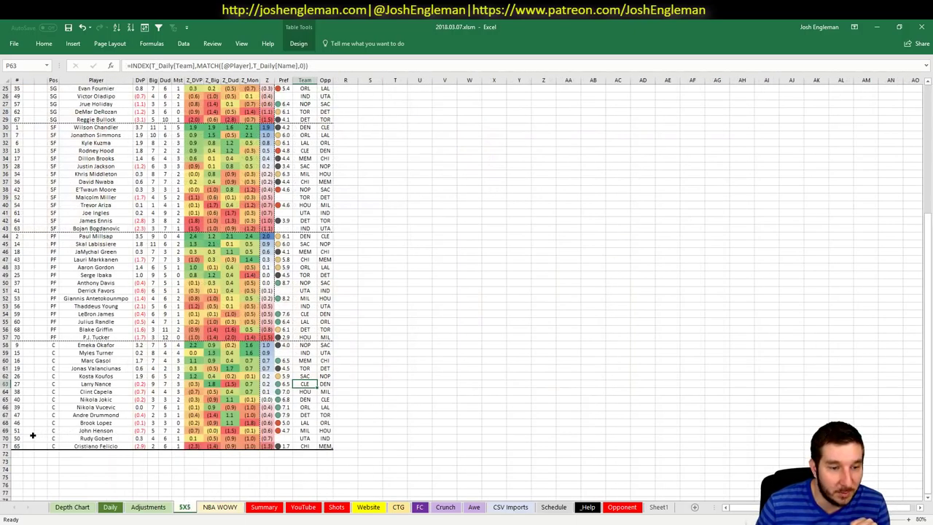
drag(32, 437, 207, 436)
click(148, 507)
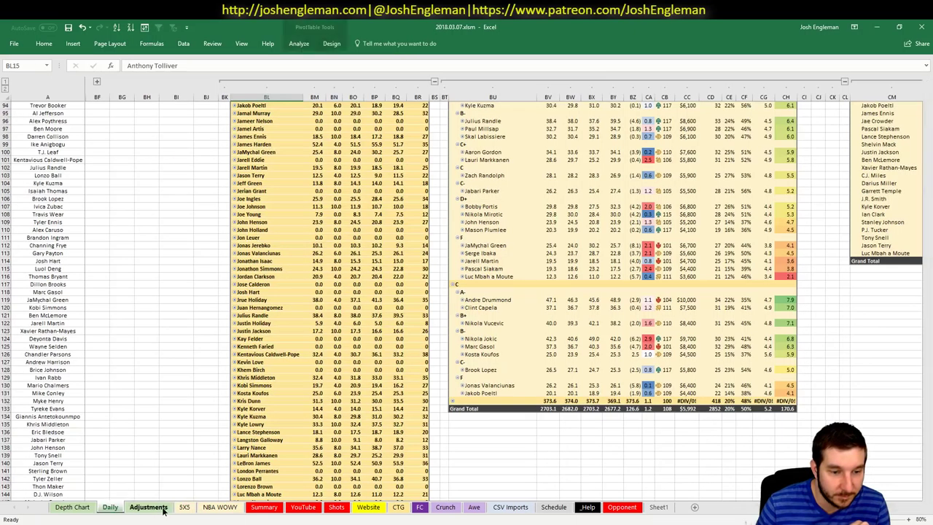
On the YouTube sheet, set the offensive team to HOU and filter the game log pivot table's Team to HOU.
click(299, 508)
click(184, 96)
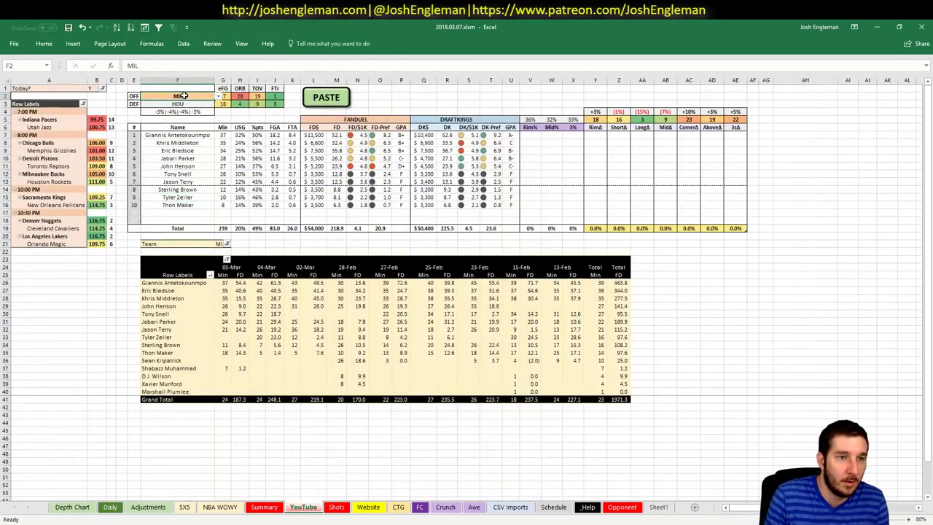
text(HOU)
key(Return)
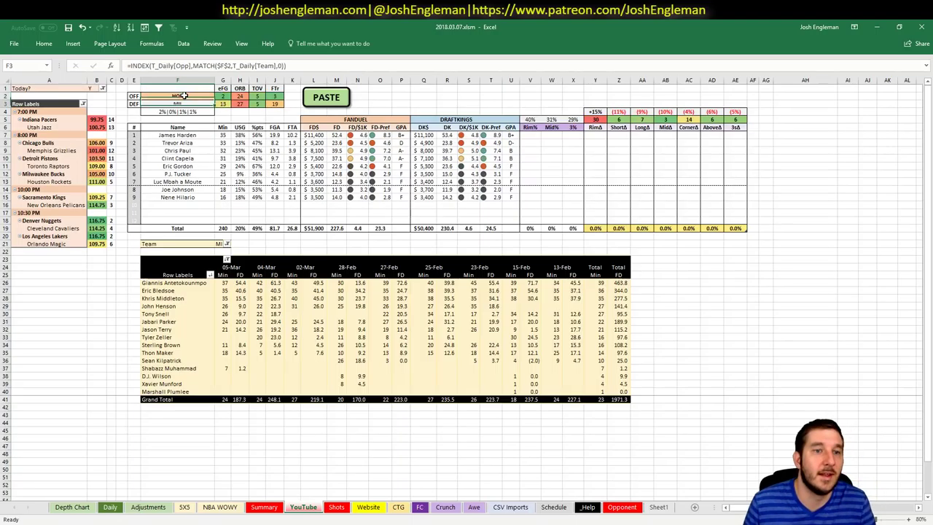
click(217, 243)
text(HOU)
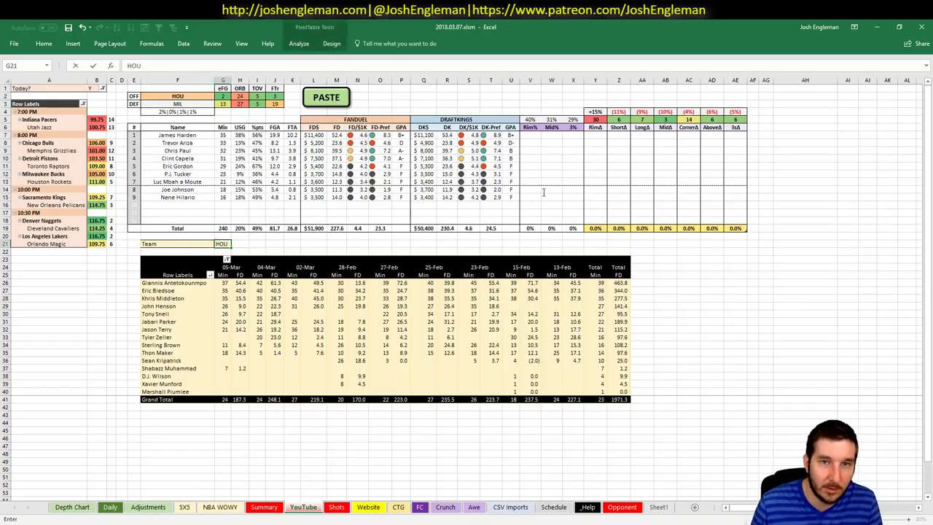
key(Return)
Switch to the web browser, open tankathon.com, and review the NBA standings, March 7 schedule and playoff matchups.
click(876, 27)
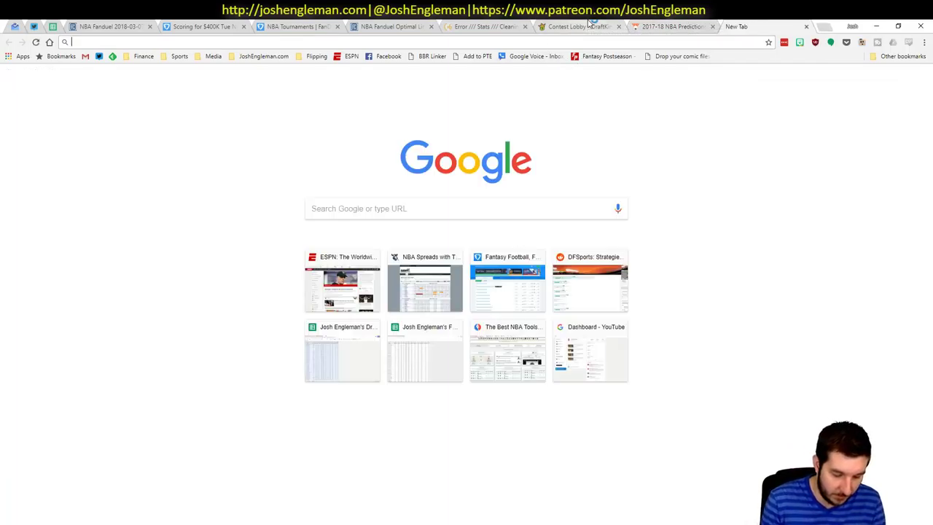
text(tankathon.com)
key(Return)
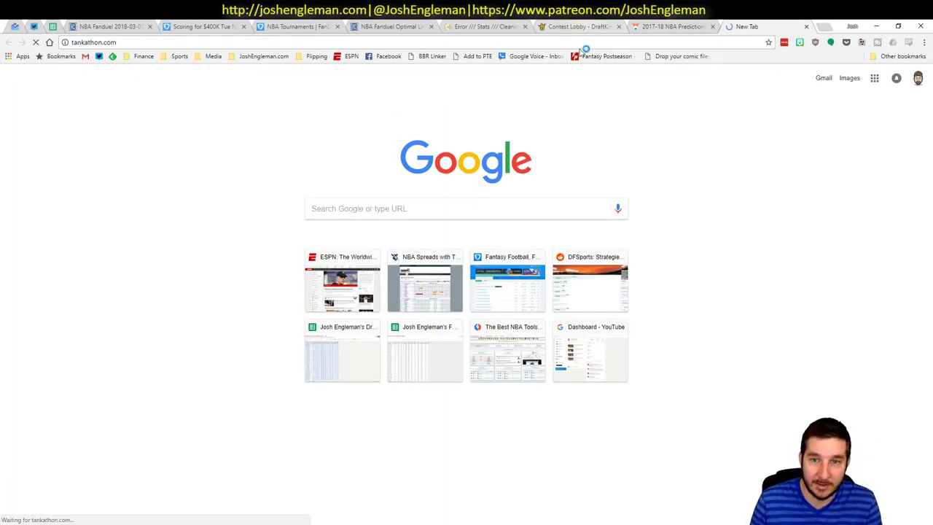
scroll(577, 241, down, 3)
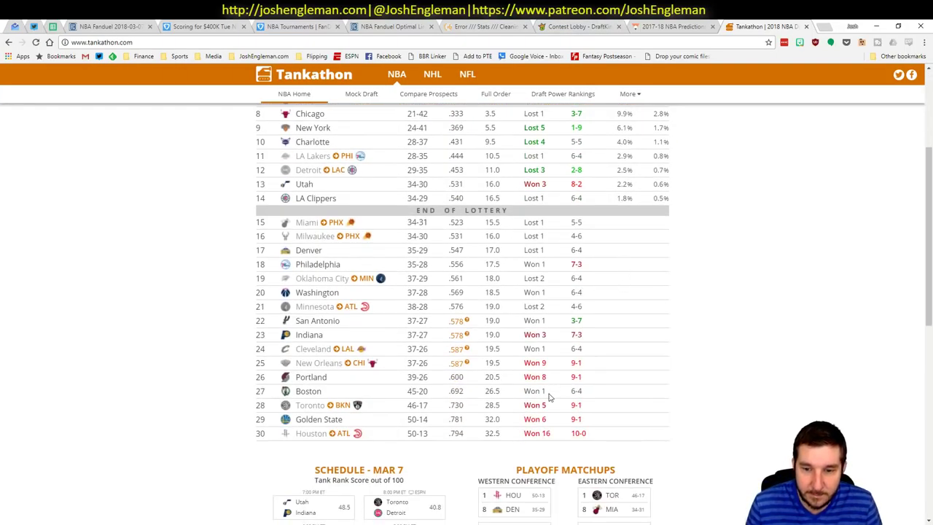
scroll(675, 361, up, 2)
scroll(670, 363, down, 3)
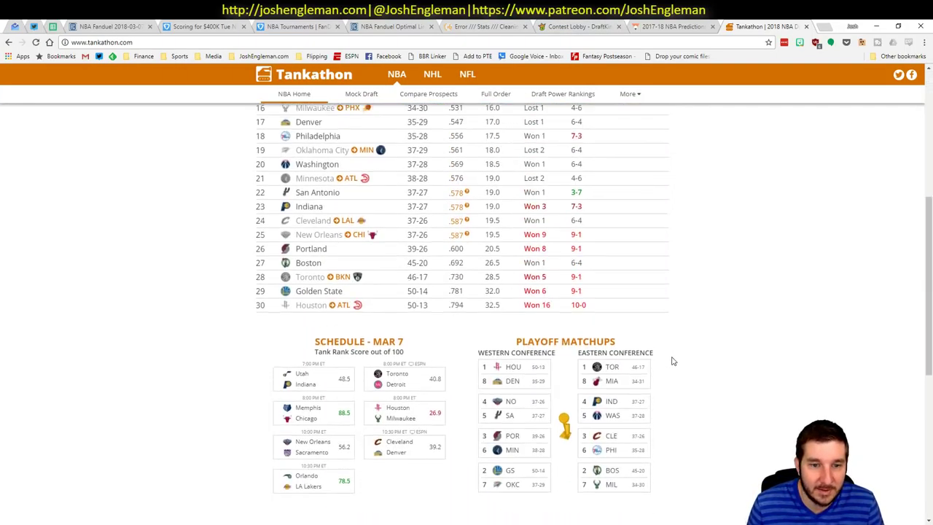
scroll(674, 361, up, 2)
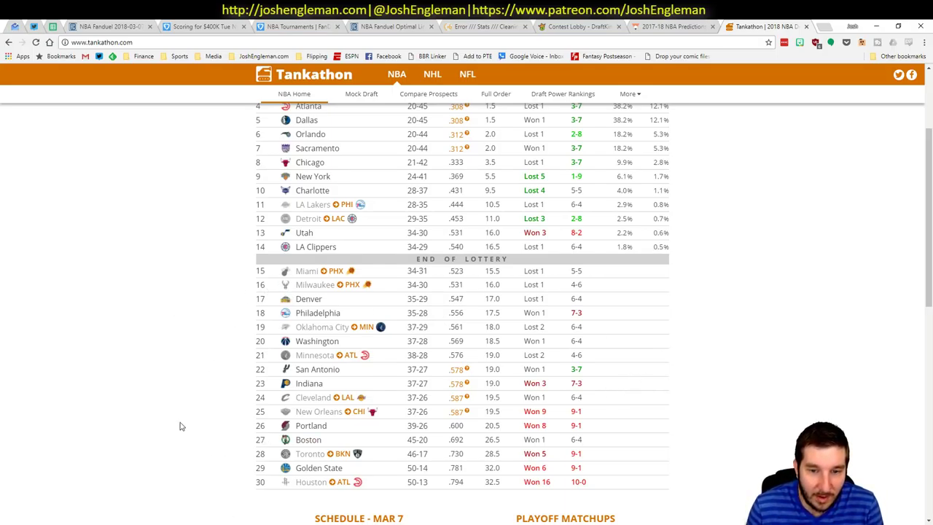
Switch back to Excel and examine the Chris Paul and James Harden rows on the 5X5 sheet.
key(alt+Tab)
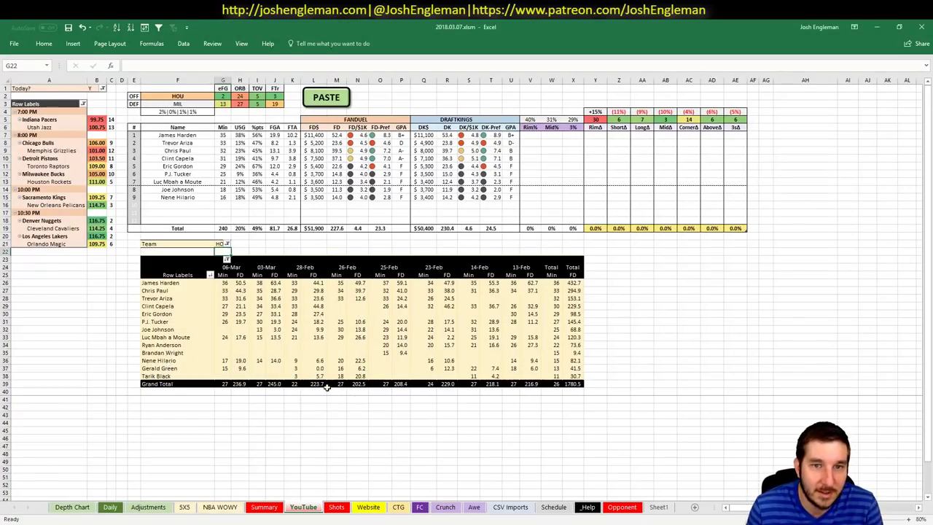
click(185, 507)
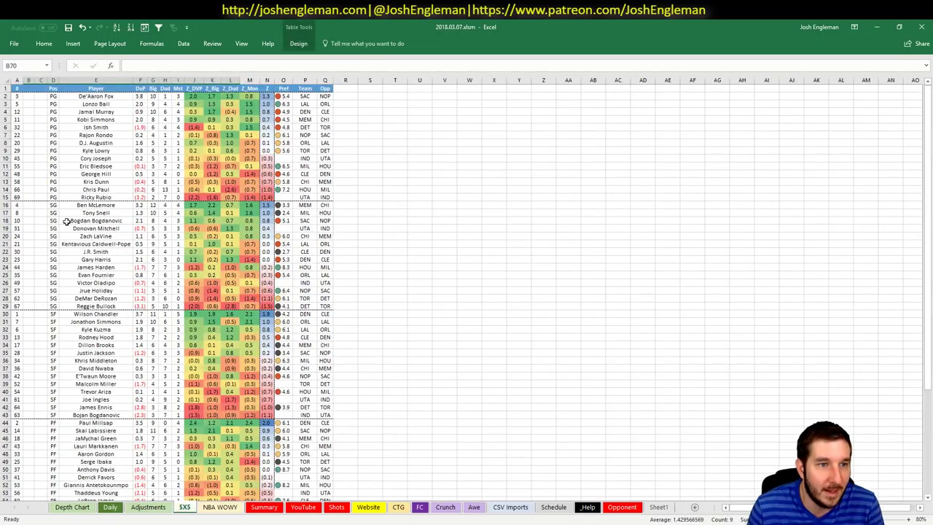
click(142, 181)
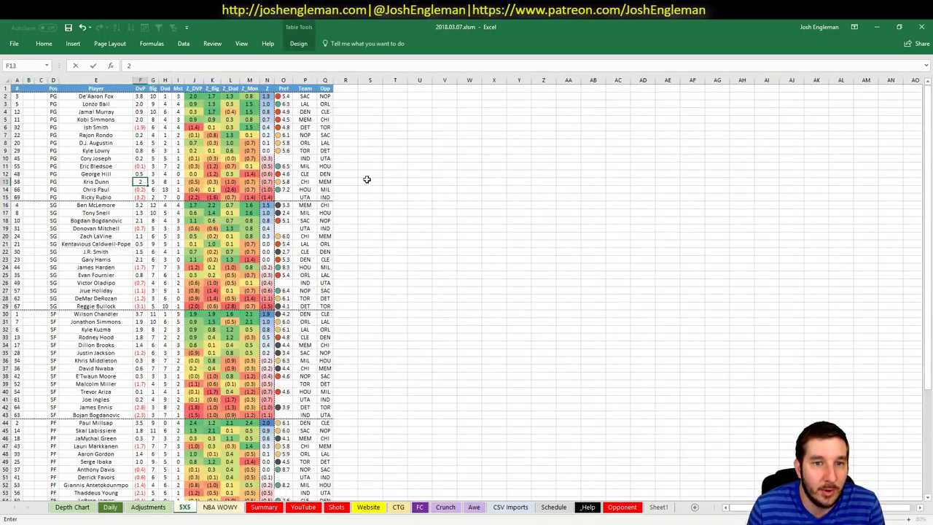
click(5, 189)
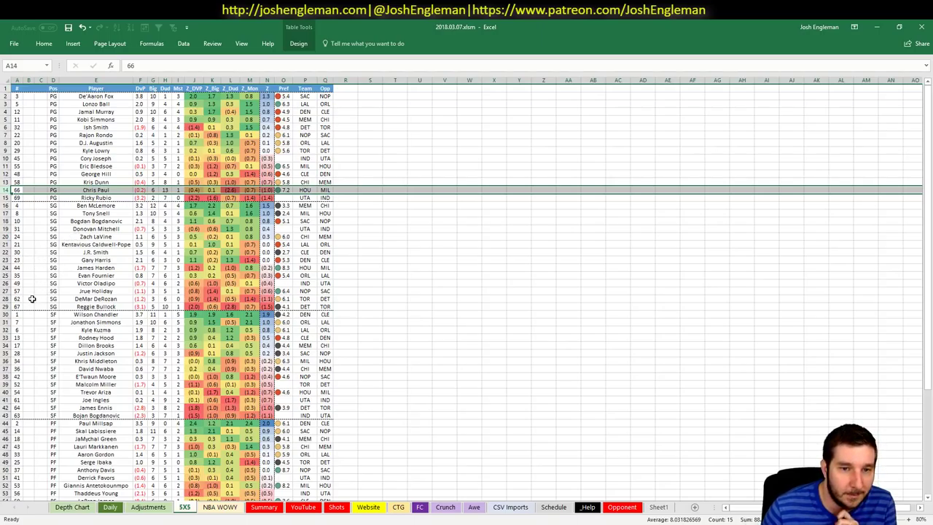
click(6, 269)
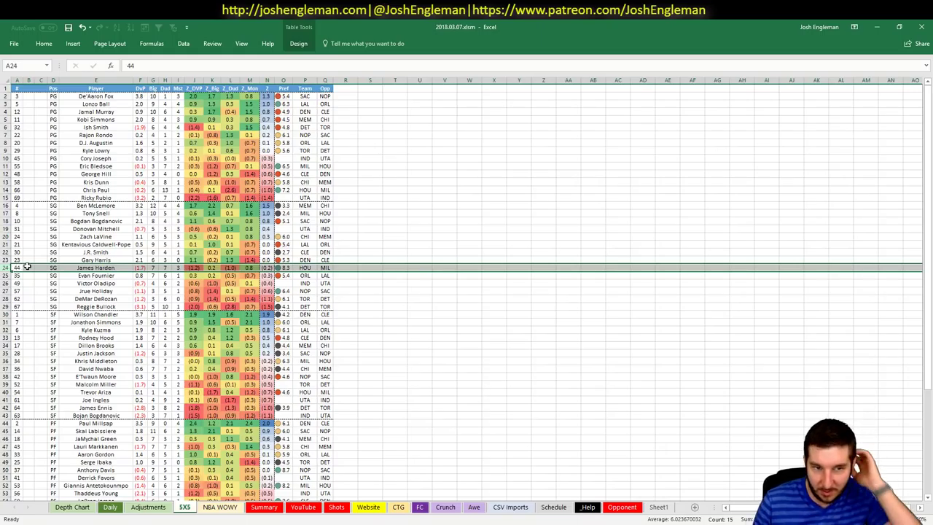
click(167, 269)
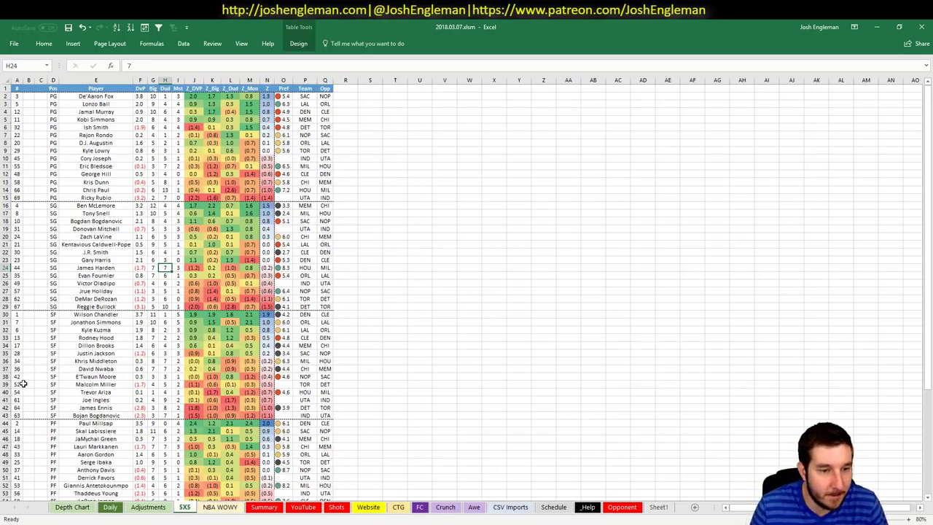
Examine the matchup ratings of Houston forwards Trevor Ariza and P.J. Tucker on the 5X5 sheet.
scroll(126, 350, down, 5)
drag(4, 278, 4, 277)
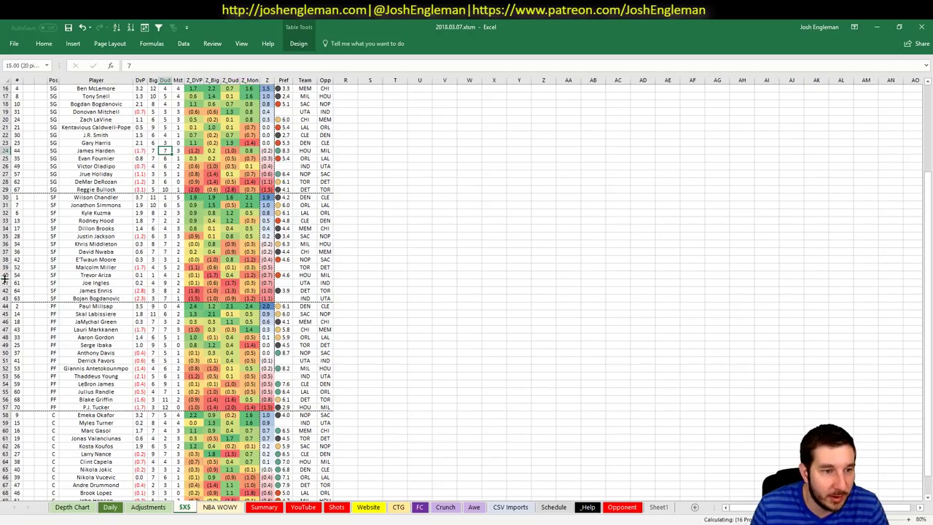
click(9, 275)
scroll(15, 270, down, 4)
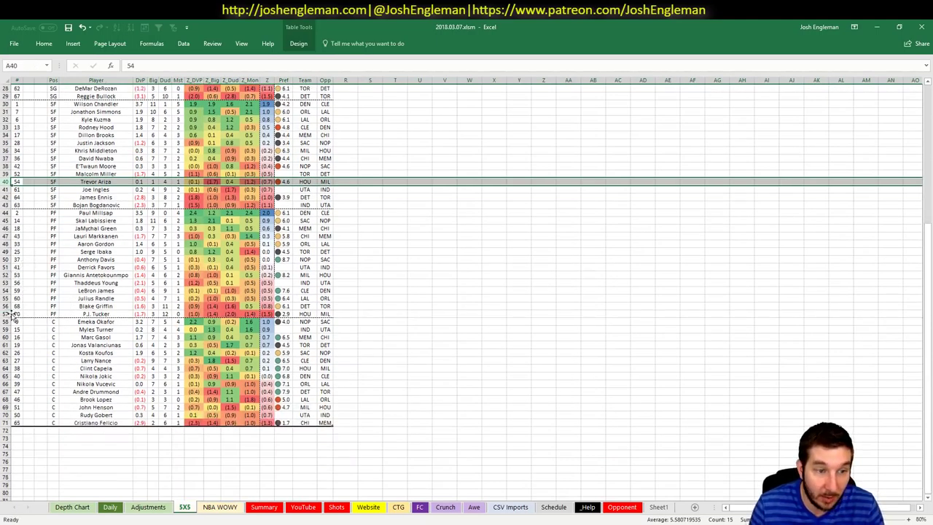
click(6, 314)
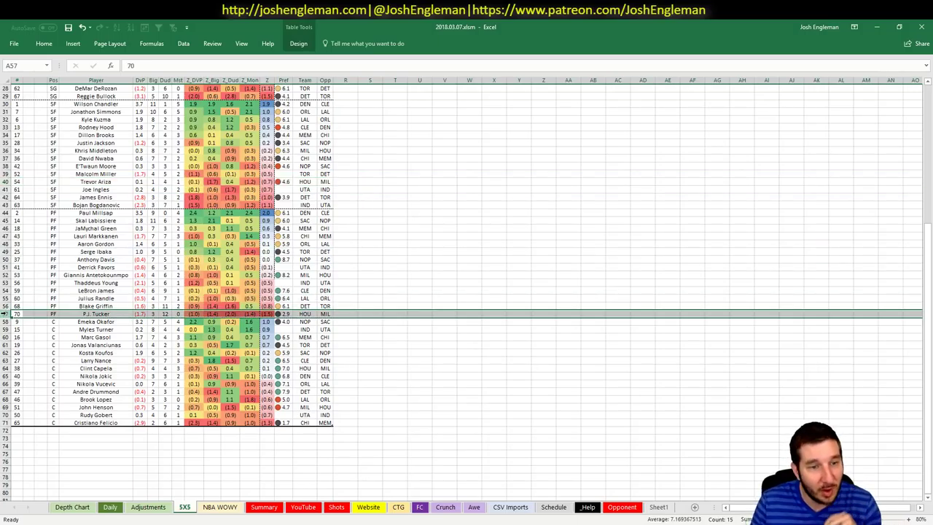
click(53, 283)
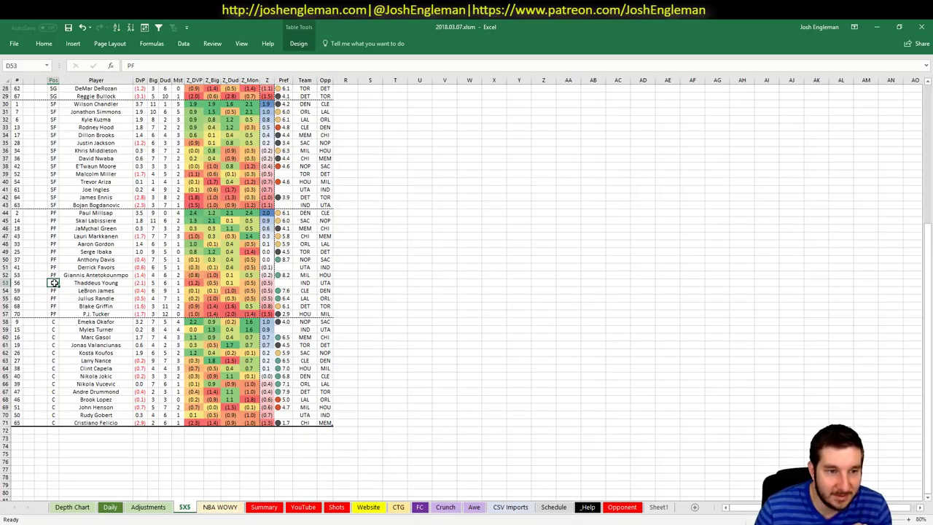
scroll(54, 282, down, 1)
scroll(54, 282, up, 1)
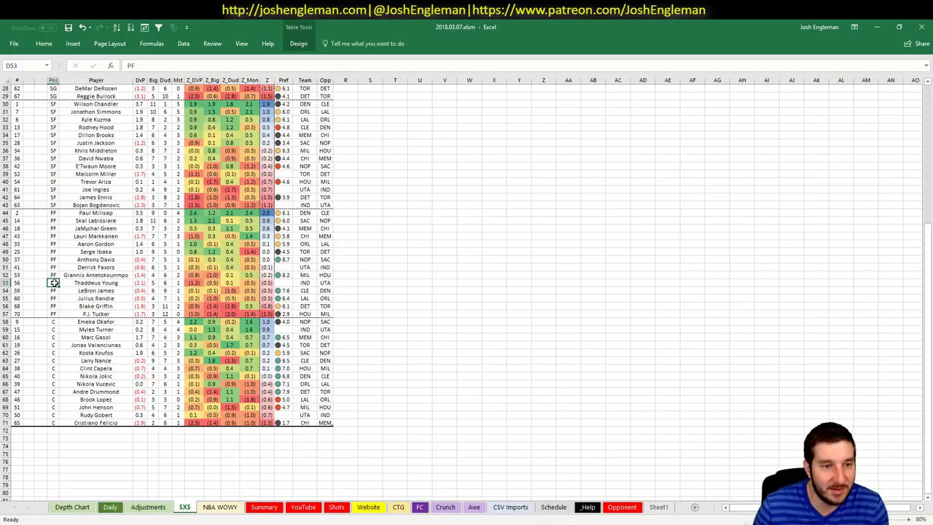
click(92, 313)
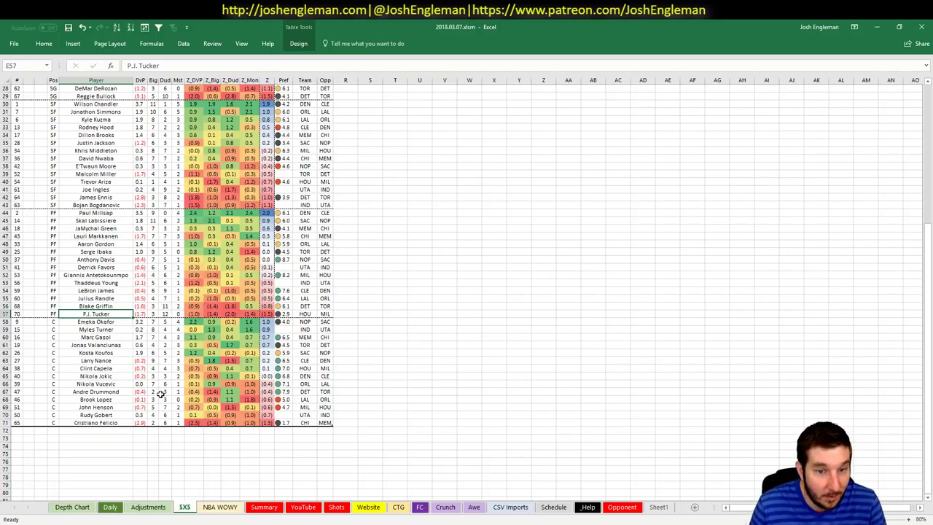
Examine Clint Capela's matchup ratings and preference score among the centers on the 5X5 sheet.
click(3, 369)
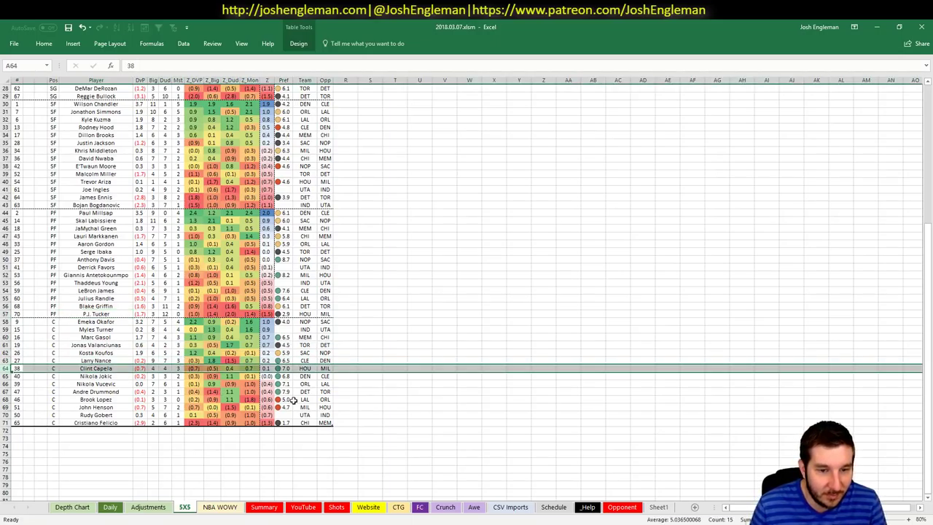
click(543, 407)
click(274, 352)
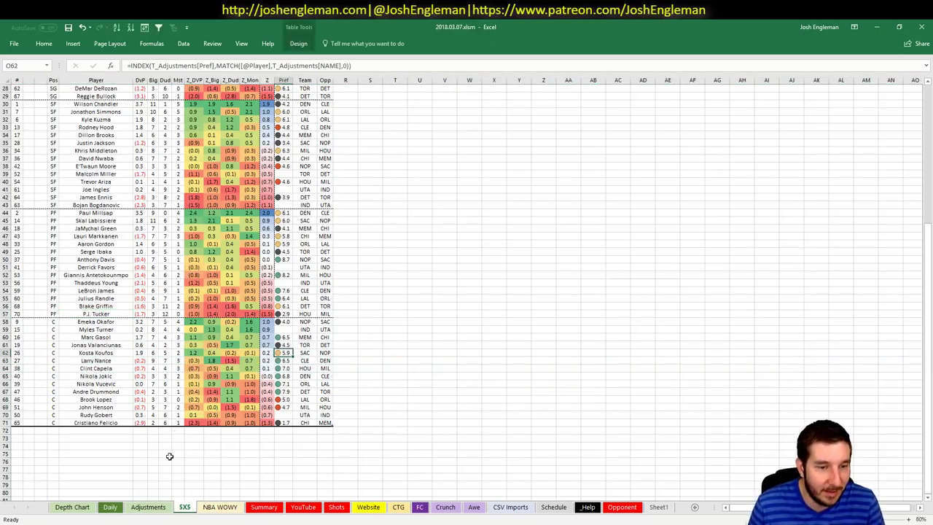
Check the Adjustments sheet, return to the YouTube sheet, and review Milwaukee's defensive free-throw rank and P.J. Tucker's usage.
click(160, 507)
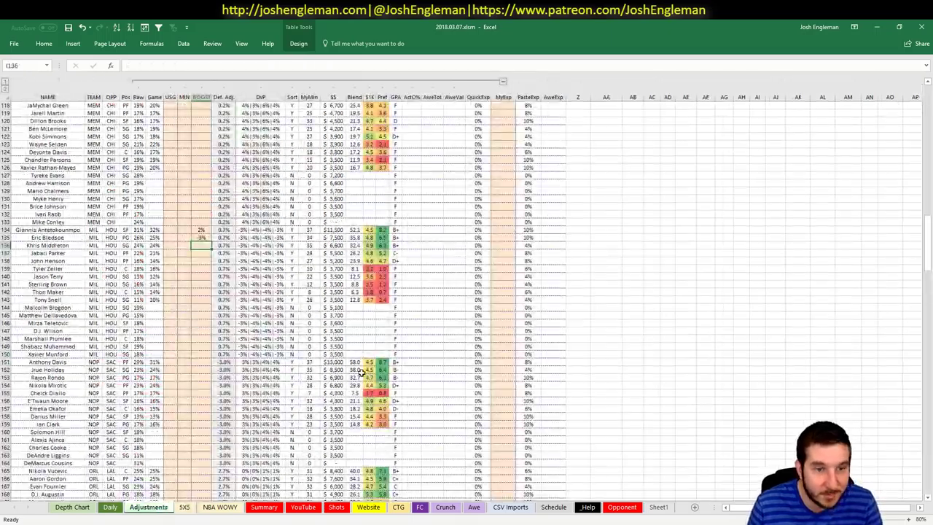
click(232, 507)
click(303, 507)
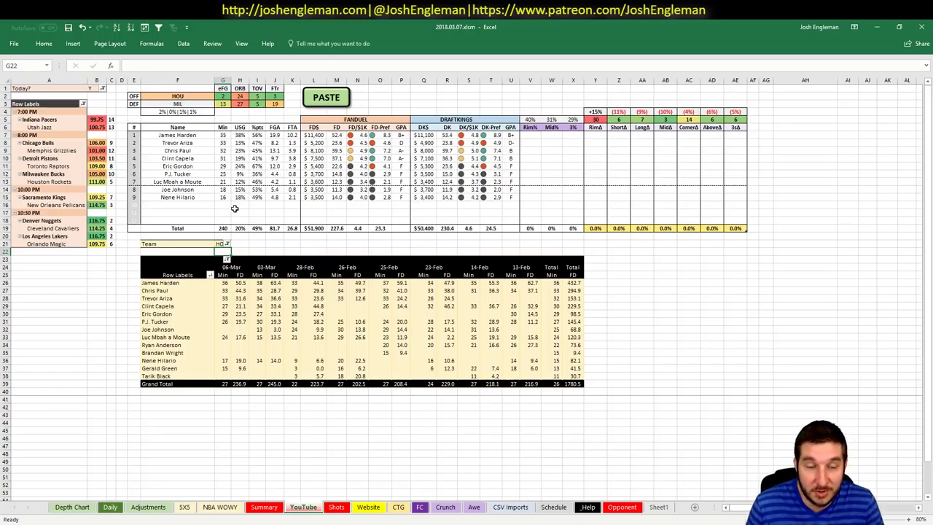
click(272, 104)
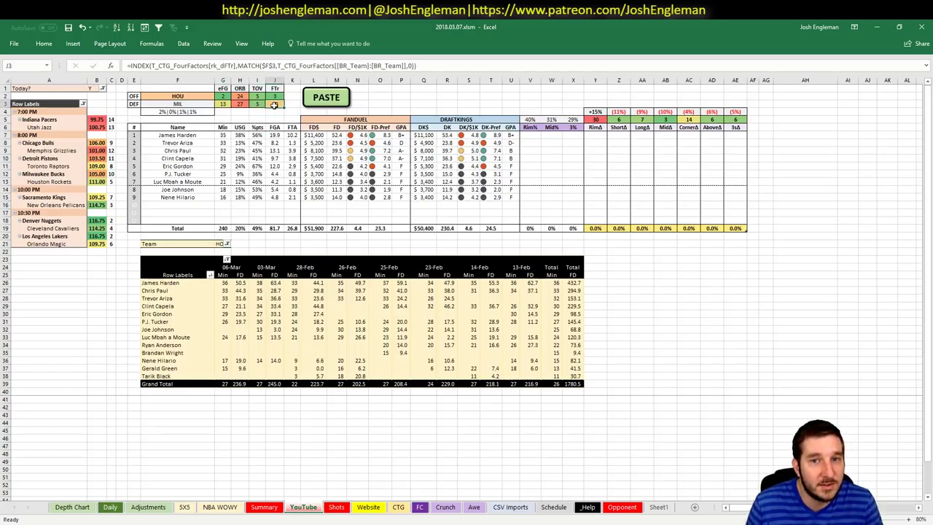
click(238, 174)
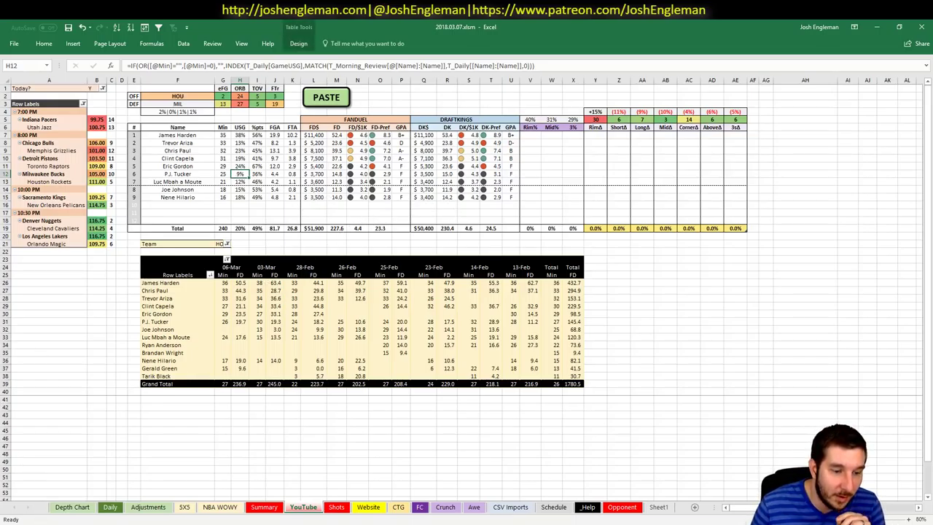
Switch to the FantasyCruncher page, review James Harden's game log against MIL among the shooting guards, and return to Excel.
click(27, 521)
click(391, 27)
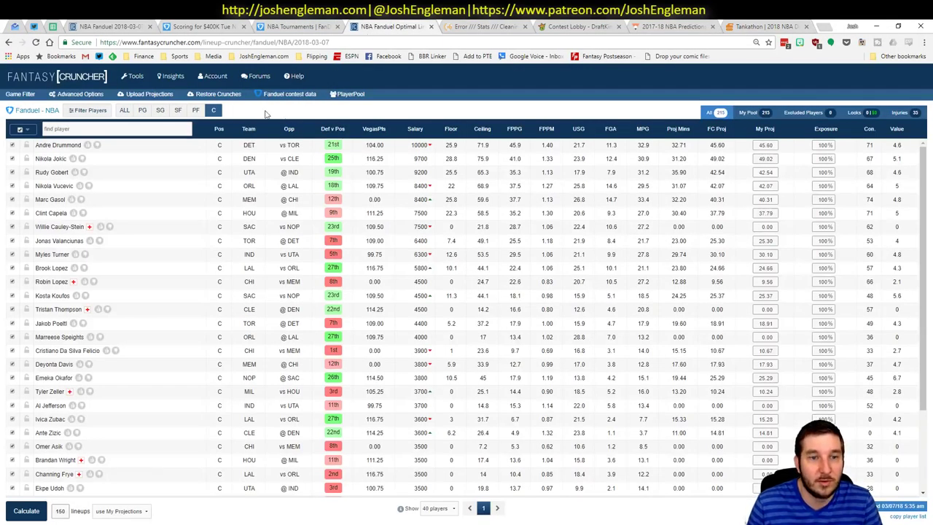
click(161, 111)
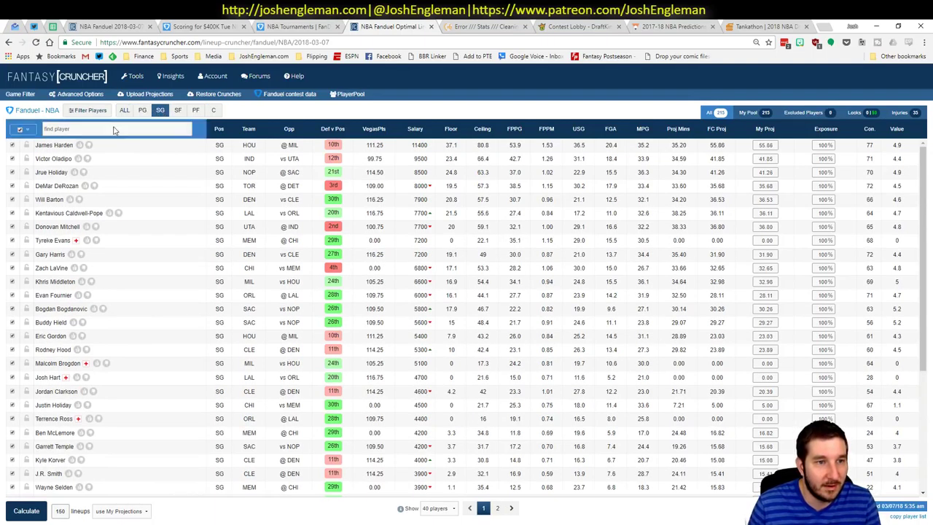
click(57, 145)
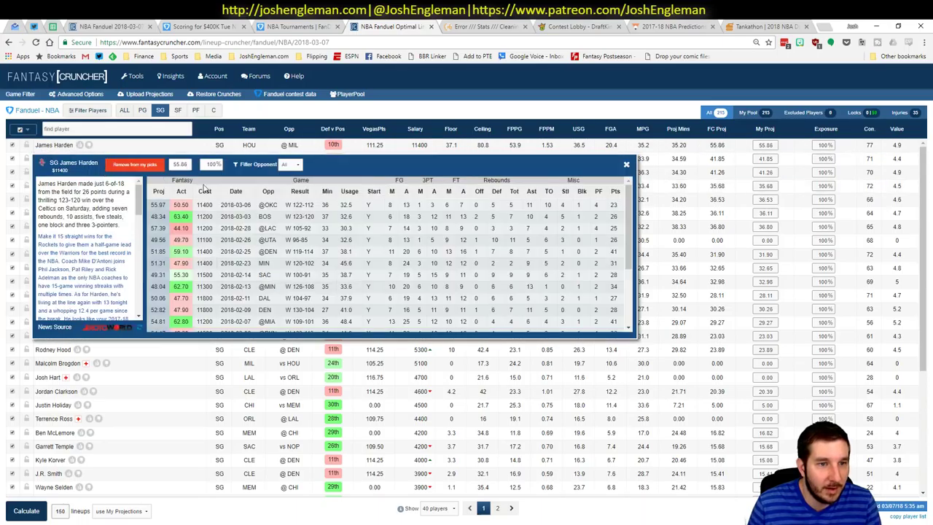
click(293, 165)
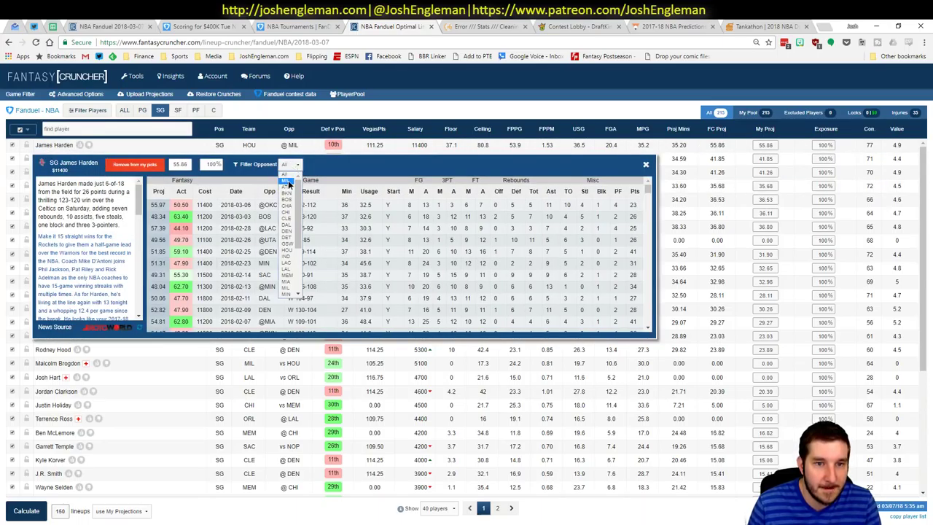
click(286, 181)
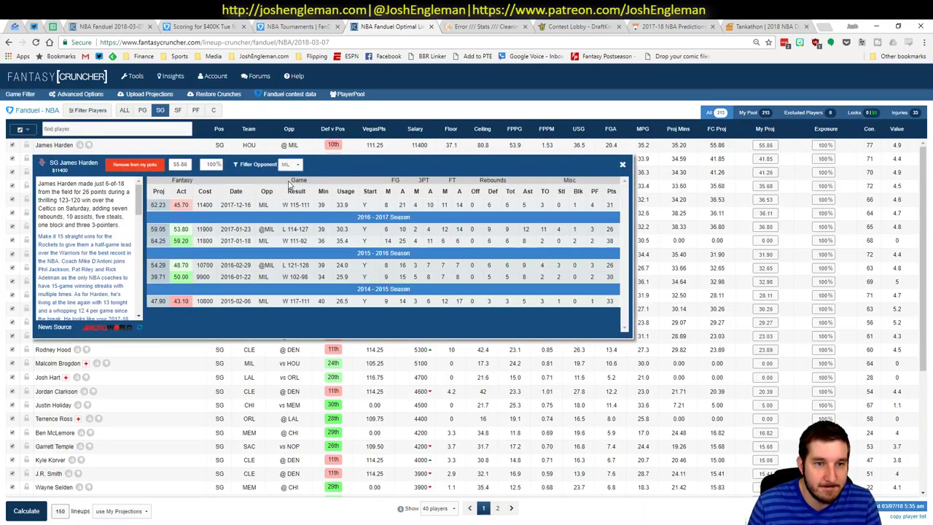
click(623, 166)
key(alt+Tab)
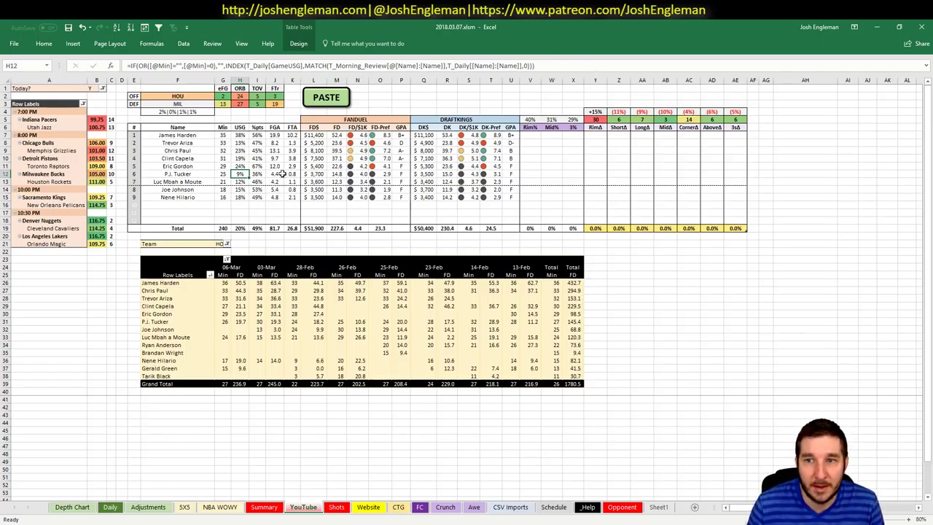
Examine Trevor Ariza's recent minutes and his FanDuel grade on the YouTube sheet.
click(204, 143)
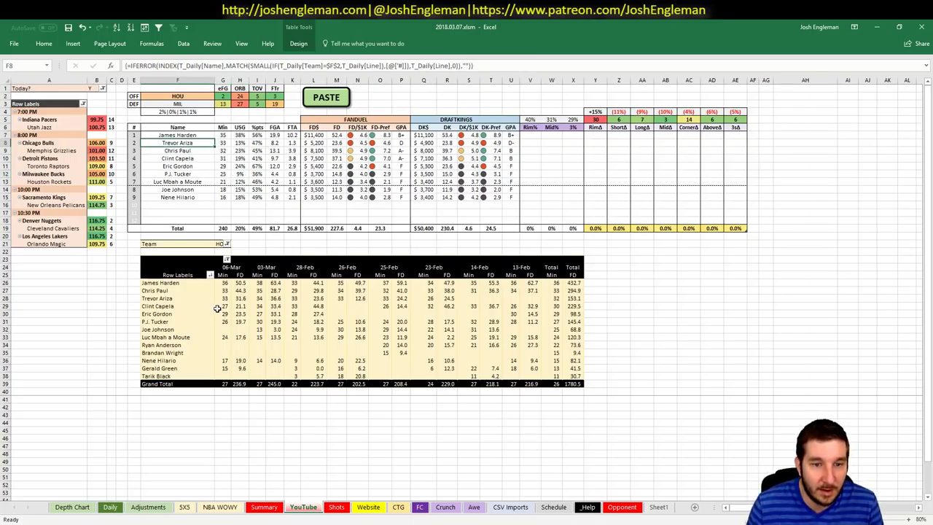
mouse_move(222, 298)
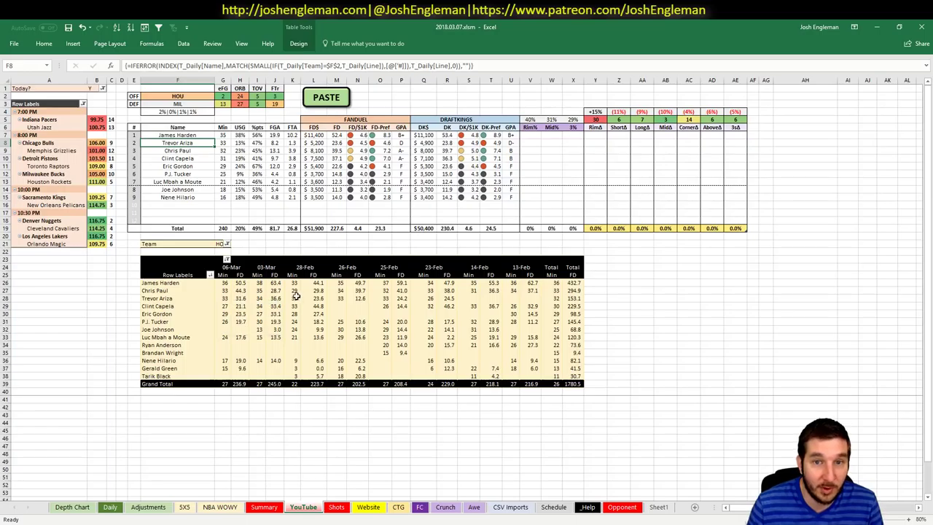
click(415, 143)
click(395, 142)
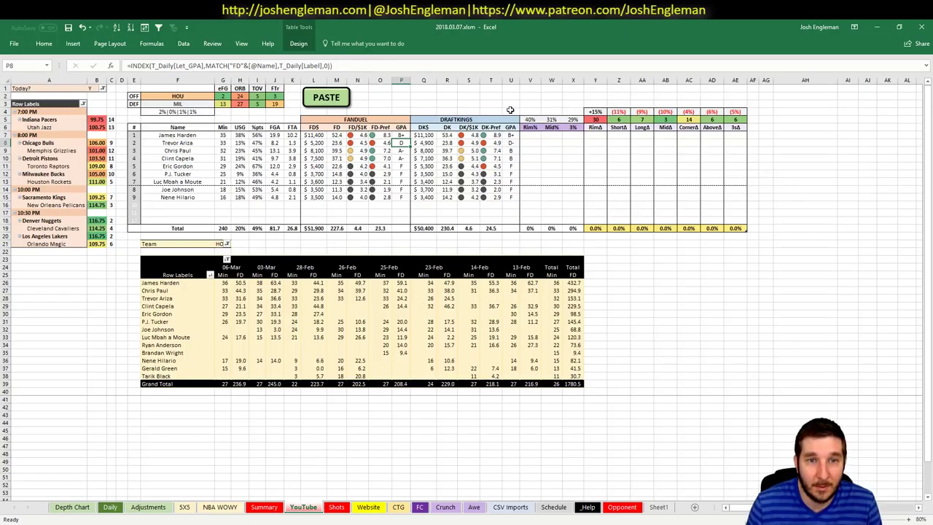
click(211, 120)
click(258, 119)
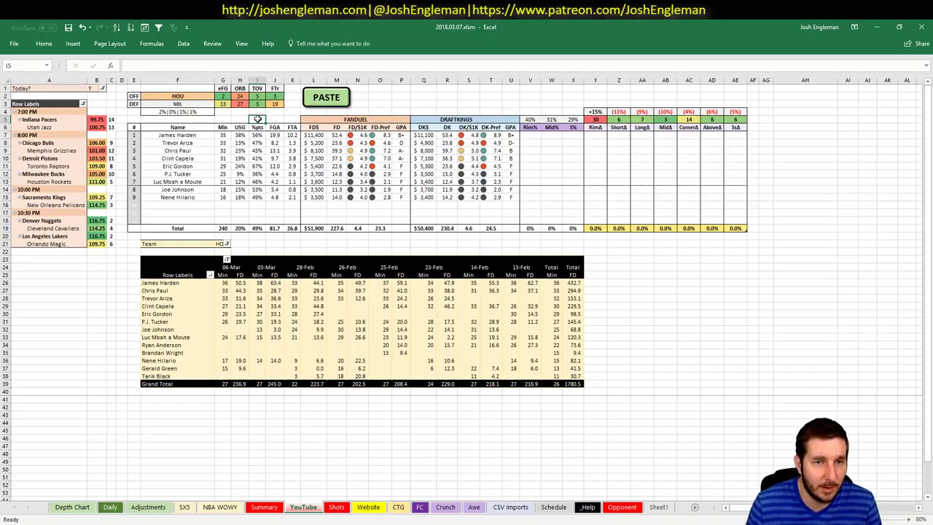
Set Chris Paul's BOOST to -4% on the Adjustments sheet and return to the YouTube sheet.
click(110, 507)
click(148, 507)
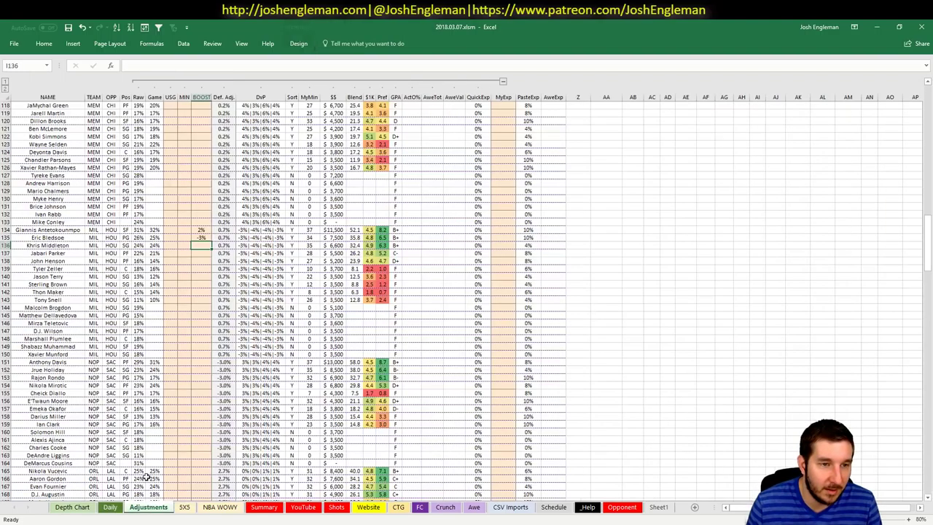
scroll(153, 268, up, 7)
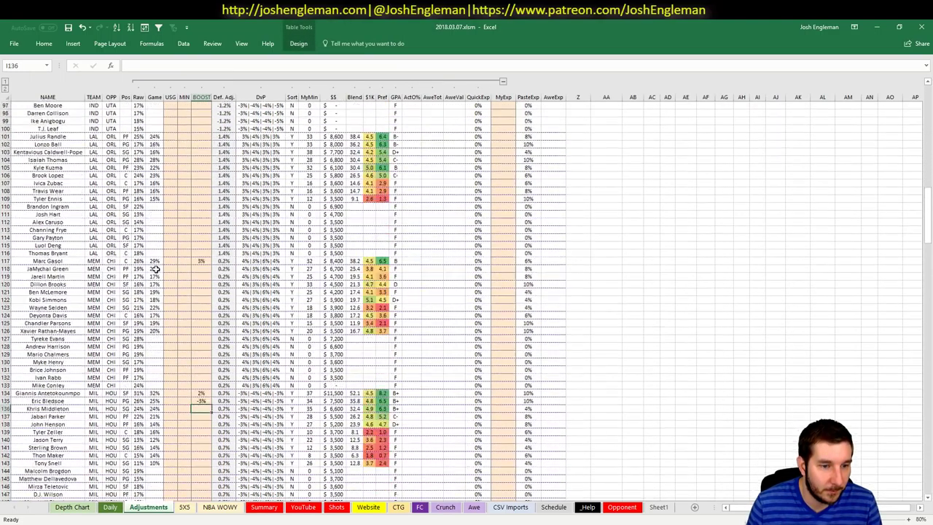
scroll(155, 269, up, 14)
click(207, 215)
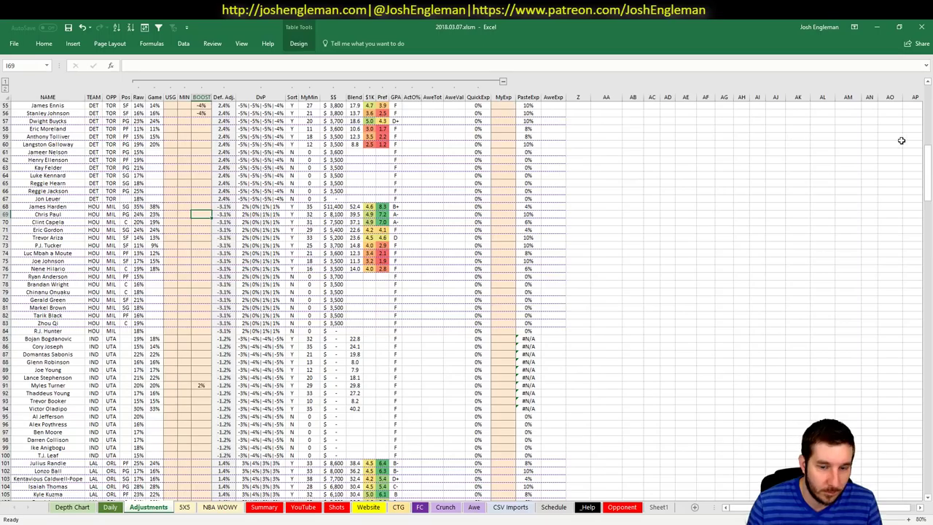
text(-4%)
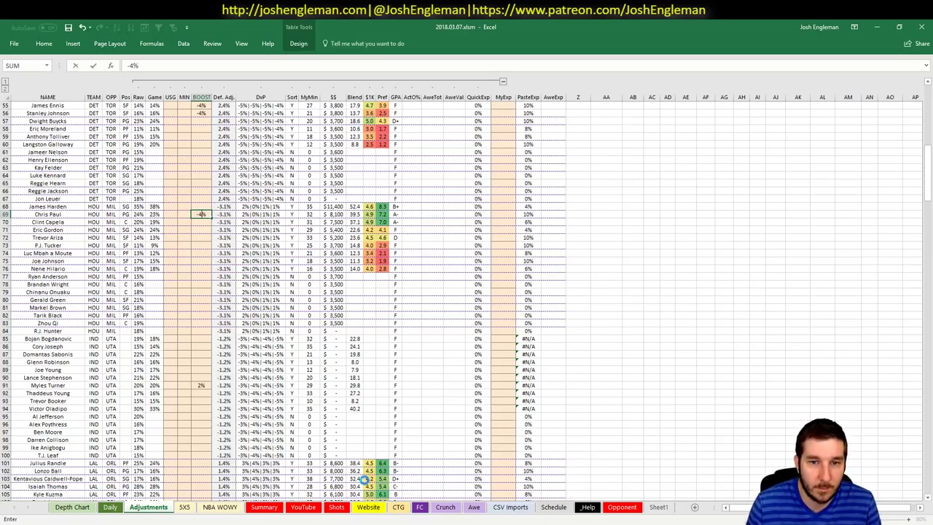
key(Return)
click(303, 507)
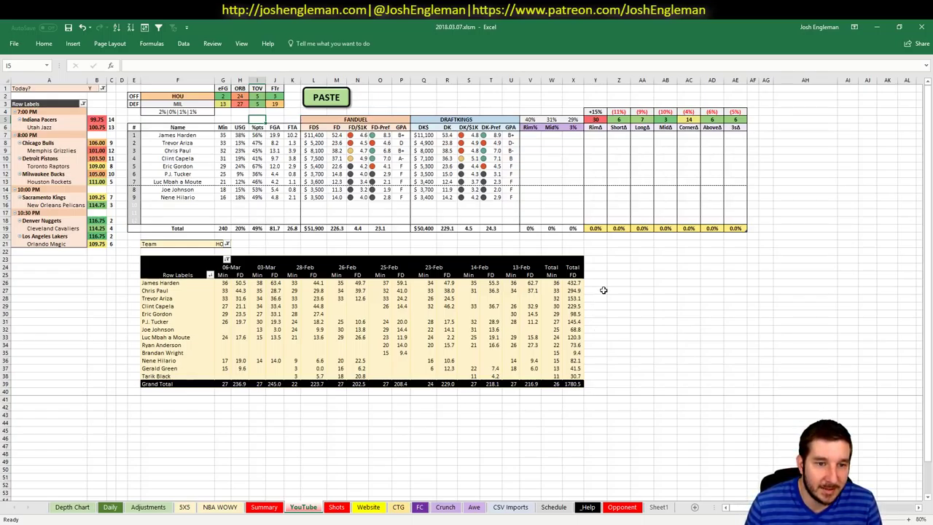
Review the recent minutes and FanDuel scores of Chris Paul, Clint Capela and Eric Gordon in the Houston game log.
click(239, 290)
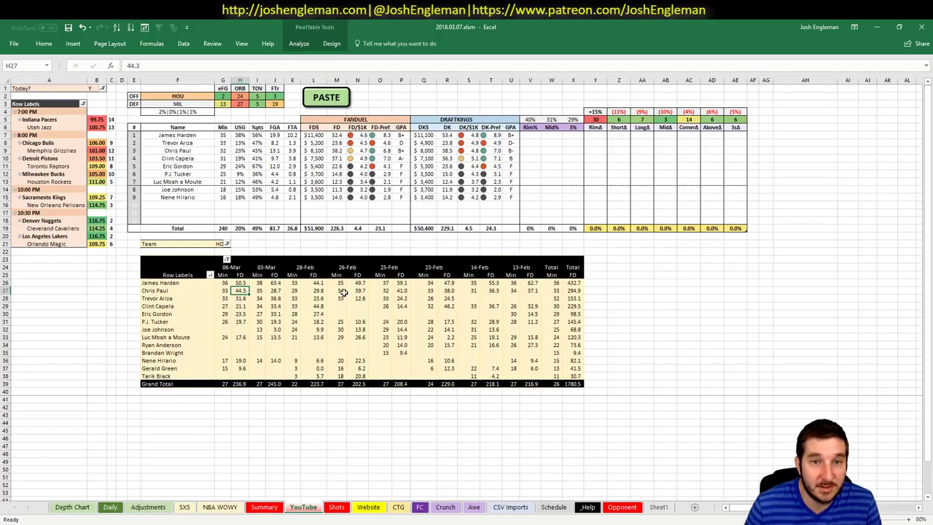
drag(219, 314, 223, 306)
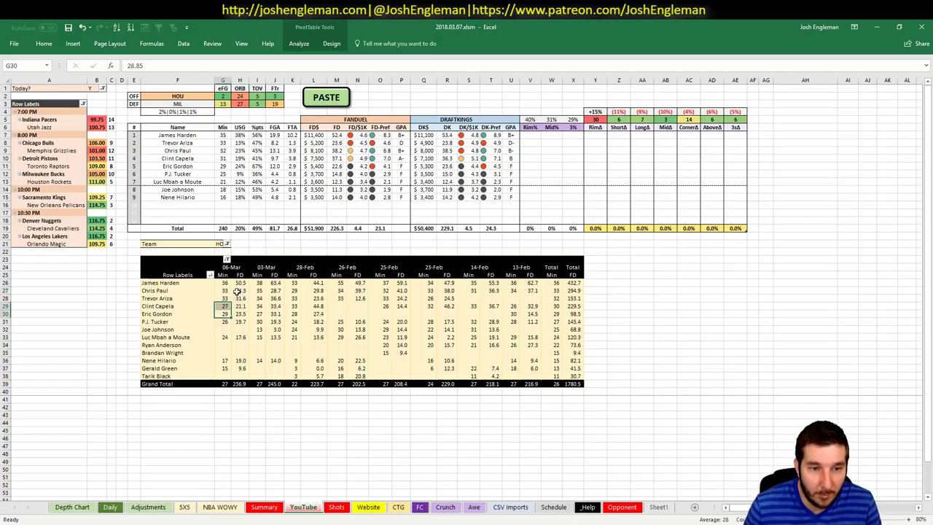
click(236, 292)
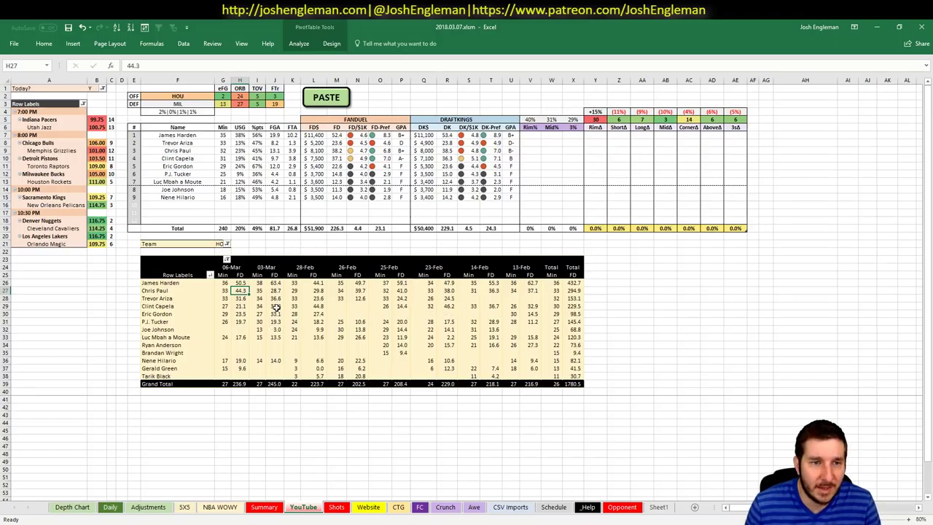
click(242, 305)
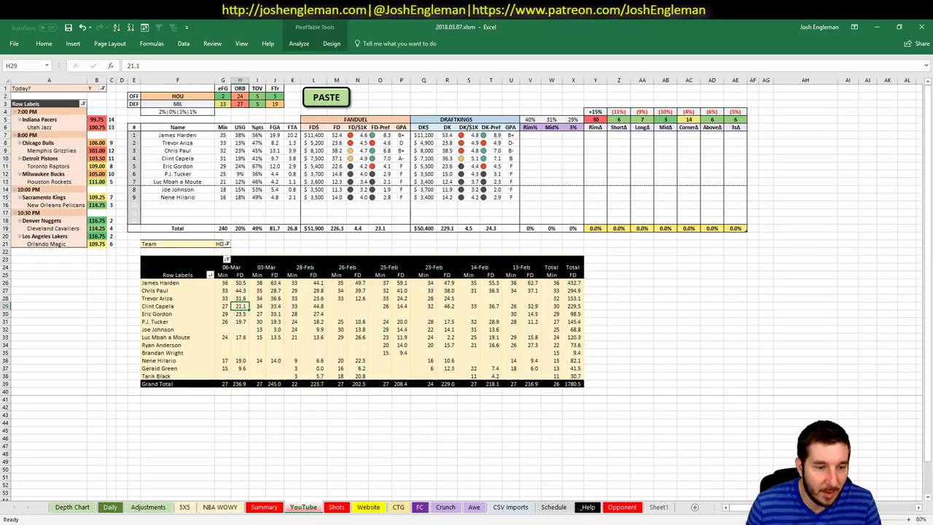
Switch to FantasyCruncher, review Clint Capela's game log against MIL among the centers, and return to Excel.
key(alt+Tab)
click(212, 110)
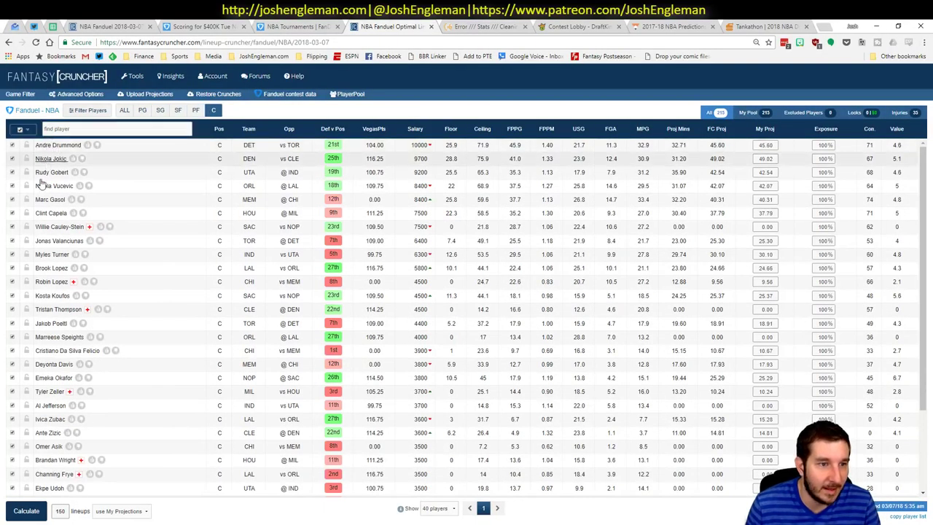
click(51, 213)
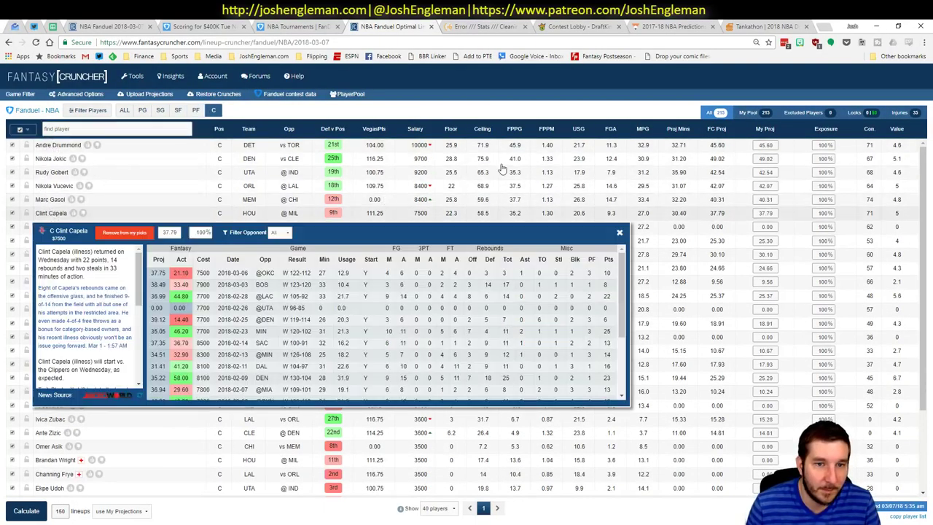
click(285, 232)
click(279, 251)
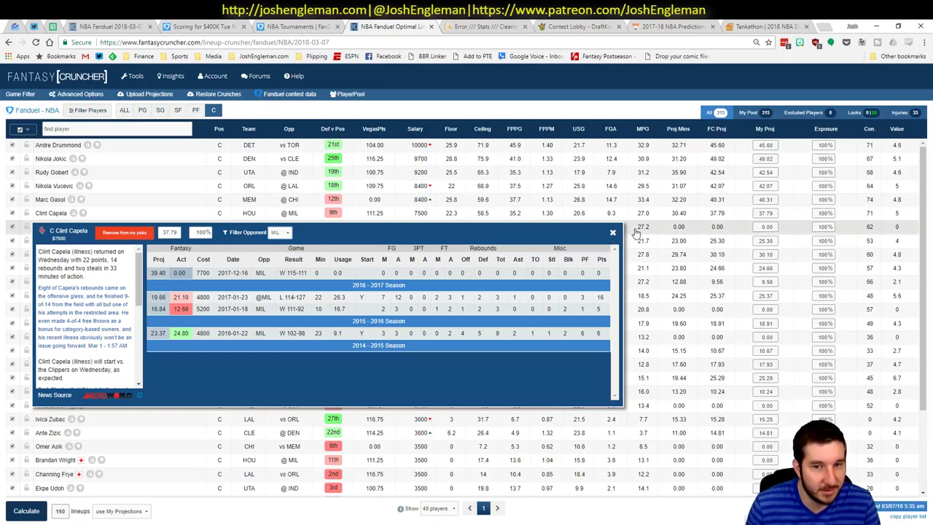
click(613, 234)
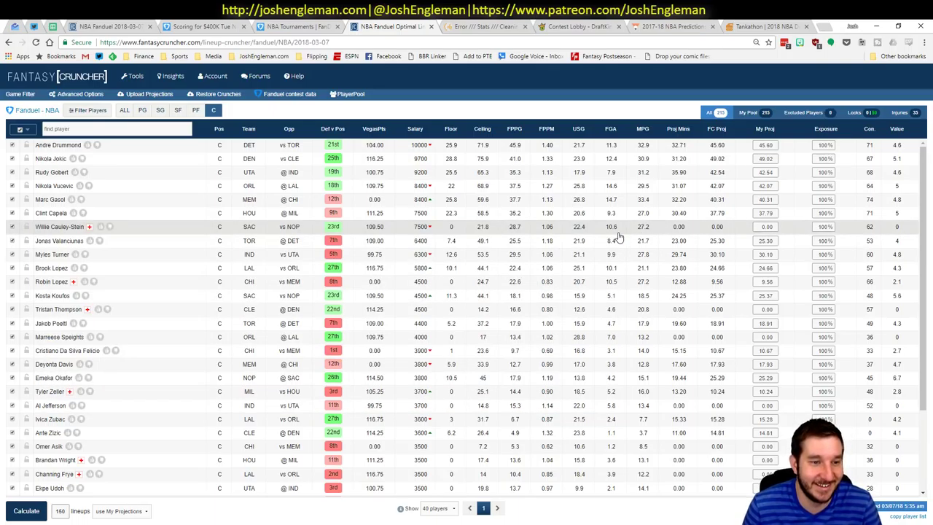
key(alt+Tab)
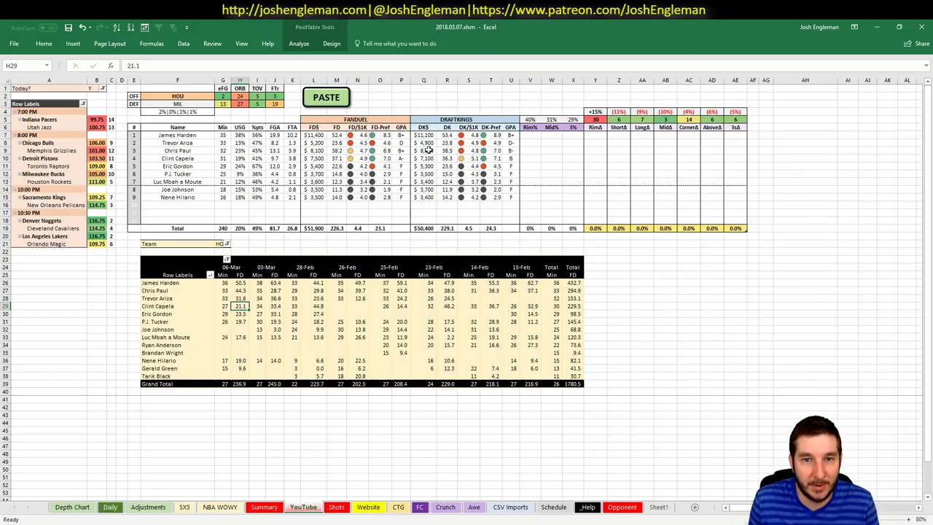
Examine the FanDuel salaries, preference scores and grades of Houston role players Luc Mbah a Moute, P.J. Tucker and Eric Gordon.
click(385, 182)
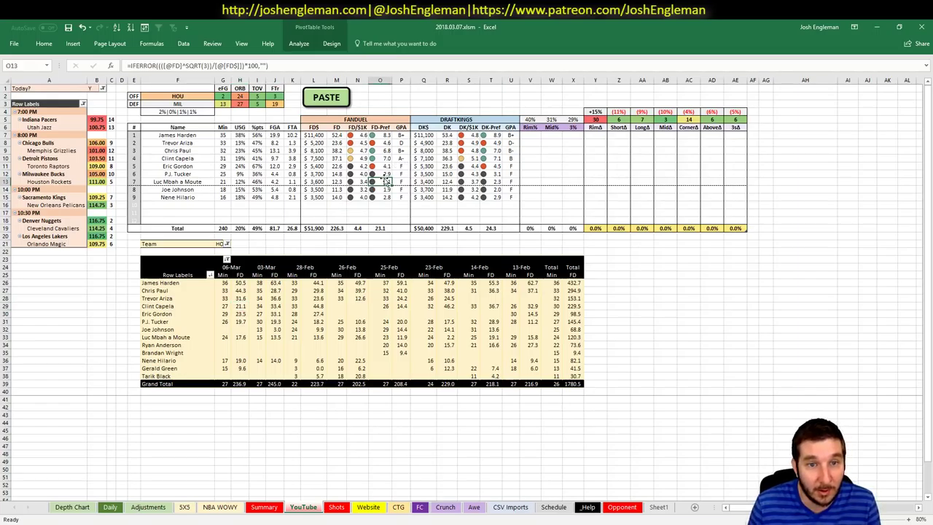
click(400, 174)
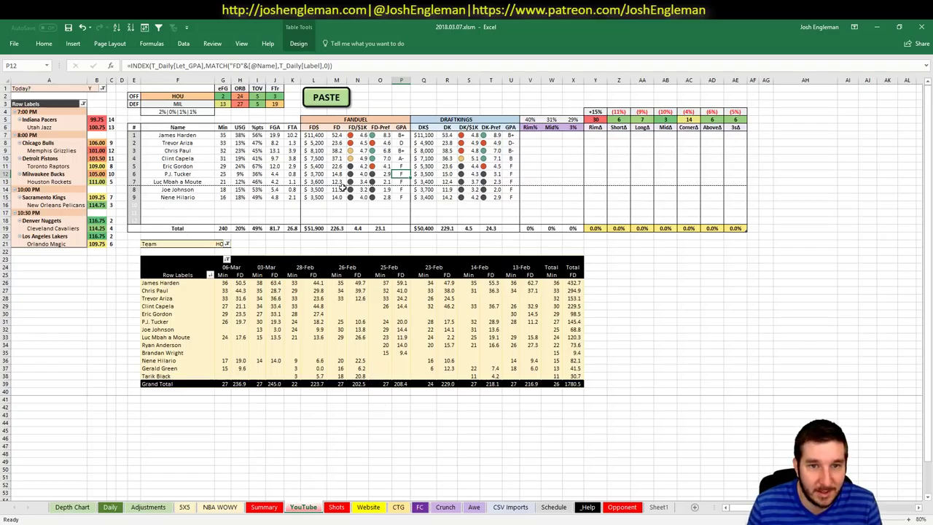
click(313, 167)
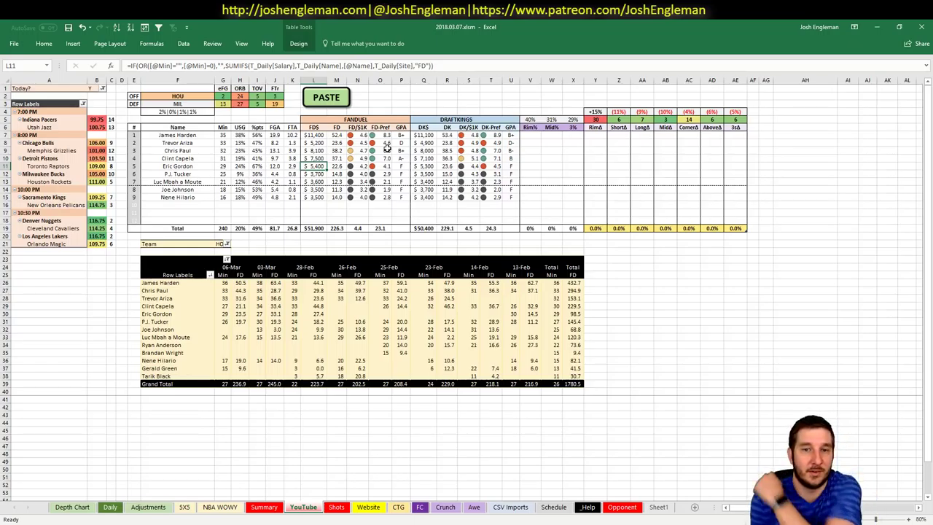
click(266, 176)
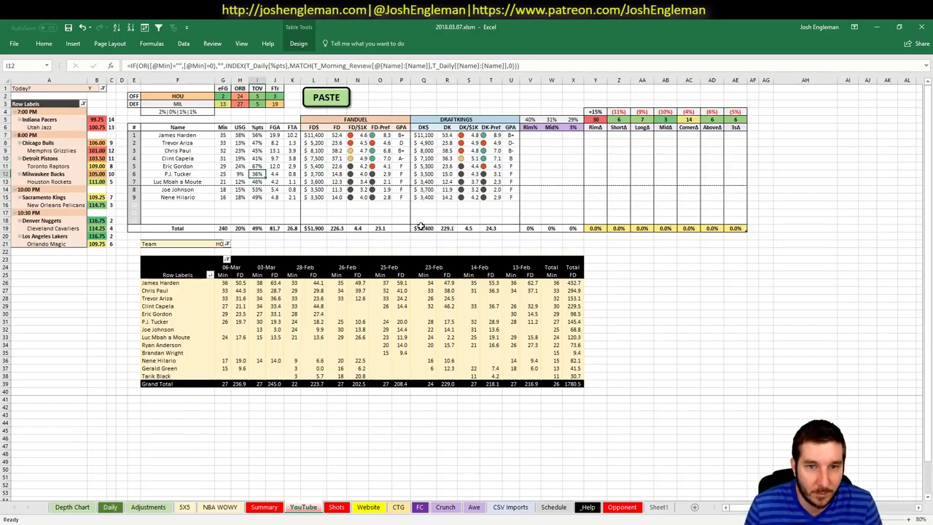
click(383, 254)
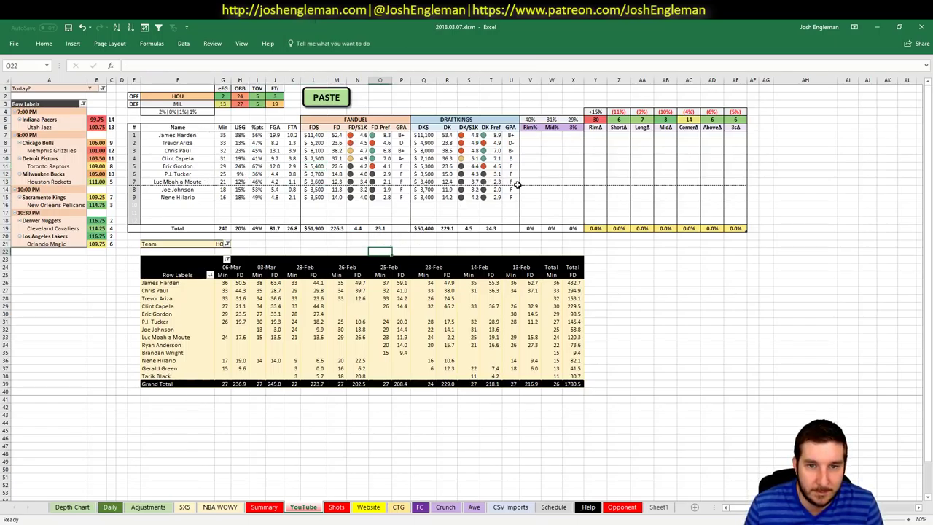
Set the offensive team on the YouTube sheet to SAC.
click(205, 97)
text(SAC)
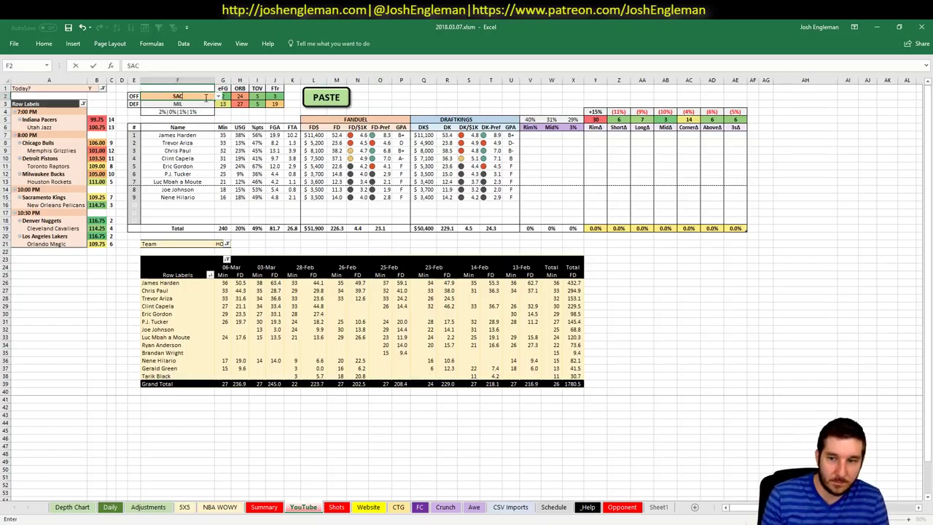
key(Return)
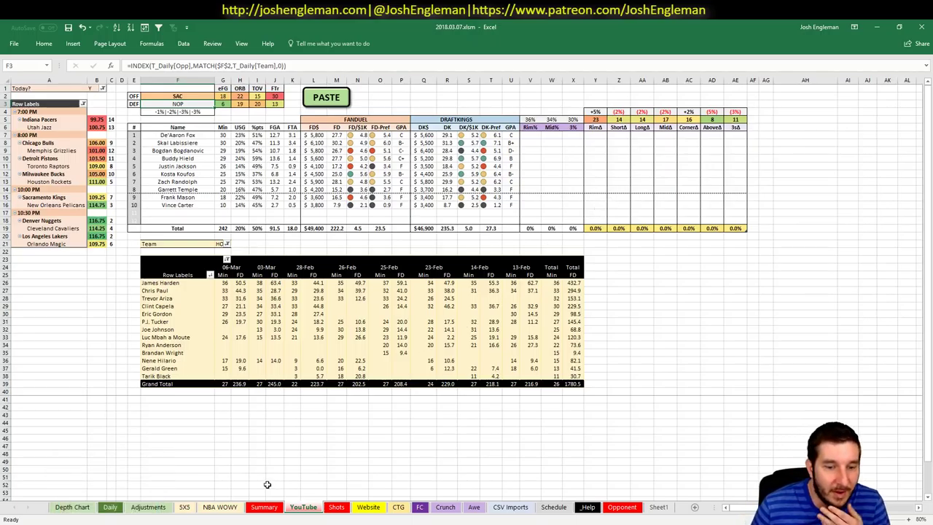
Examine Sacramento's matchup row against New Orleans on the Summary sheet and open the NBA WOWY sheet.
click(264, 506)
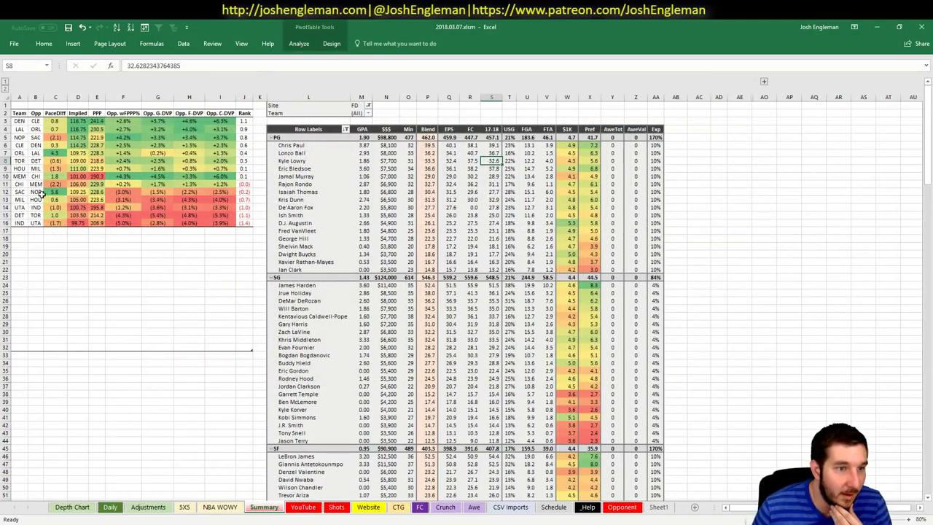
drag(41, 193, 250, 193)
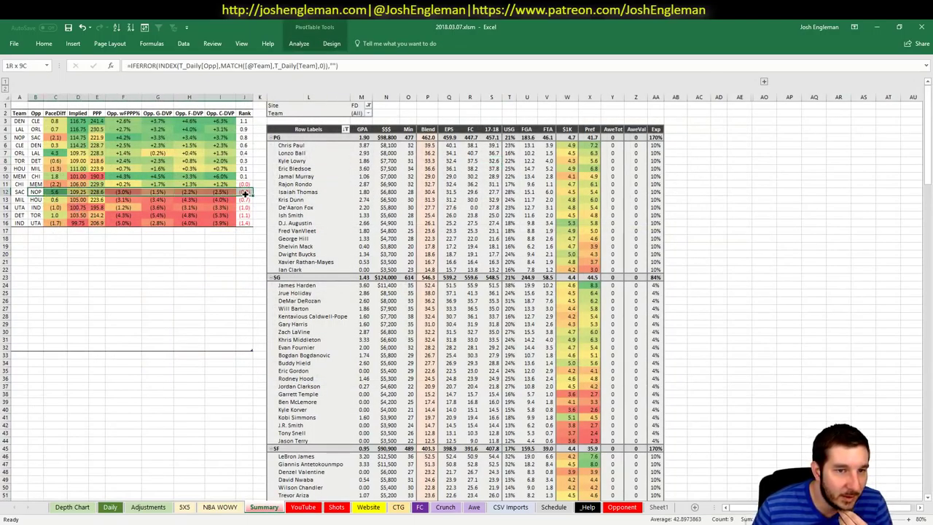
click(96, 292)
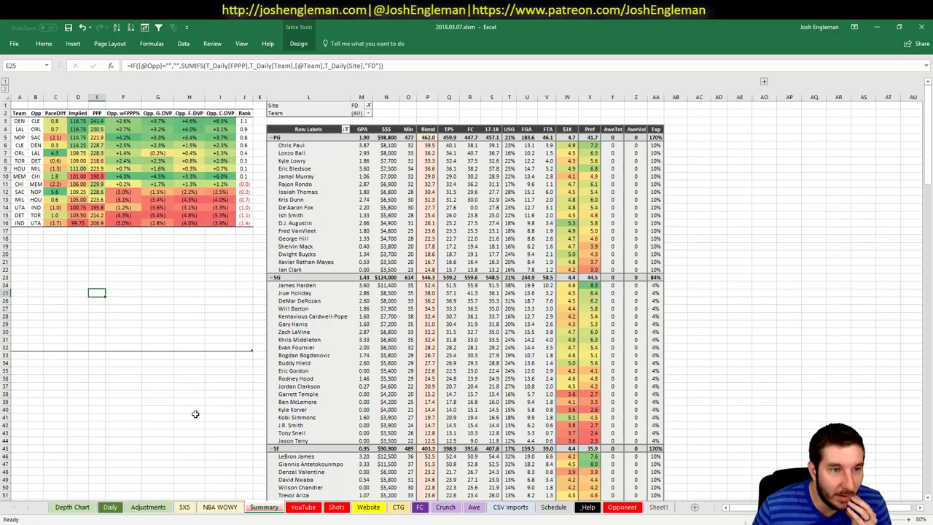
click(184, 507)
click(206, 508)
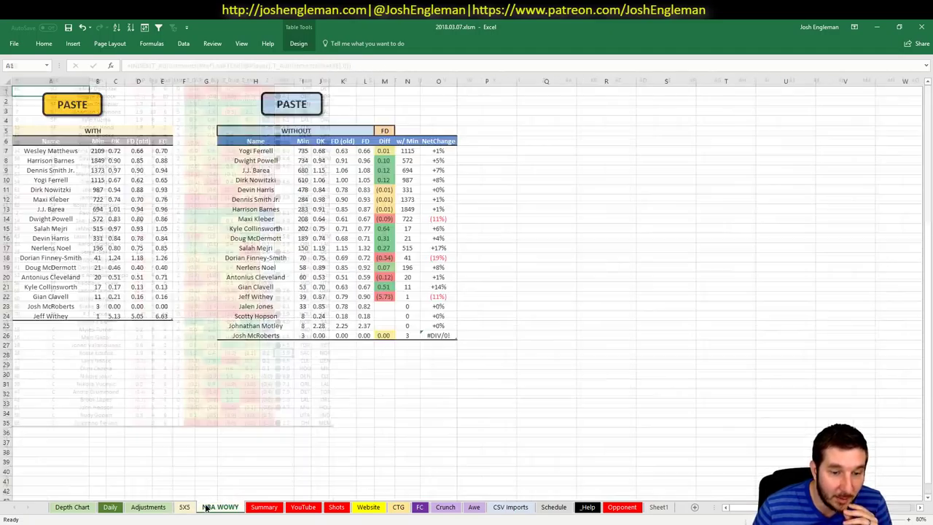
Open the 5X5 sheet and examine De'Aaron Fox's row among the point guards.
click(262, 507)
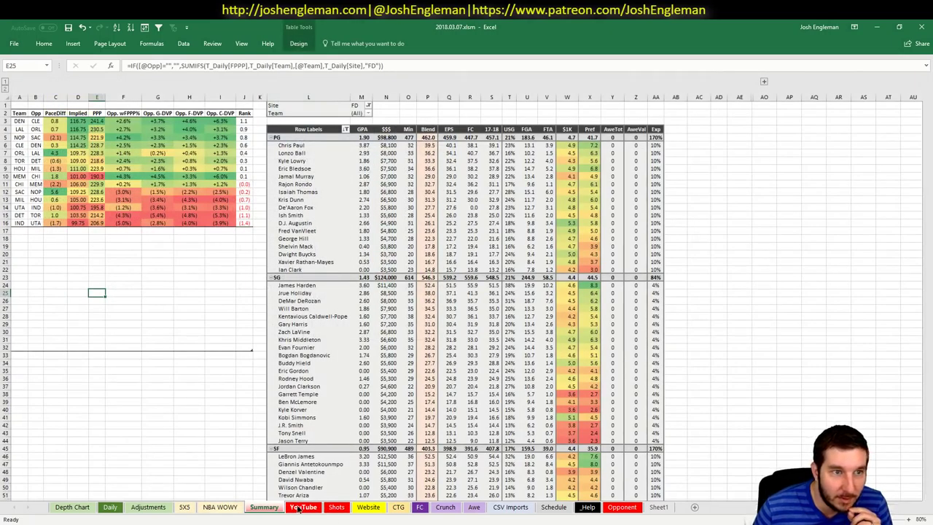
click(298, 507)
click(148, 507)
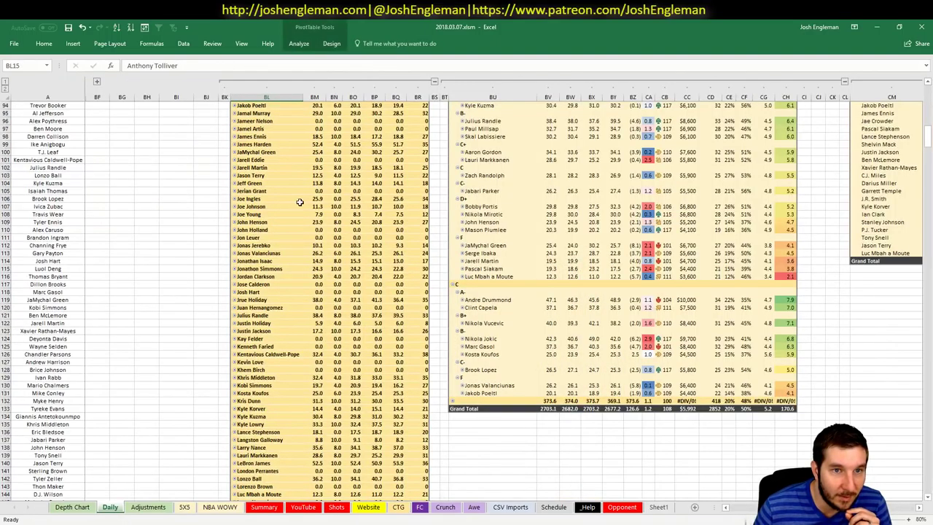
click(185, 506)
scroll(127, 183, up, 9)
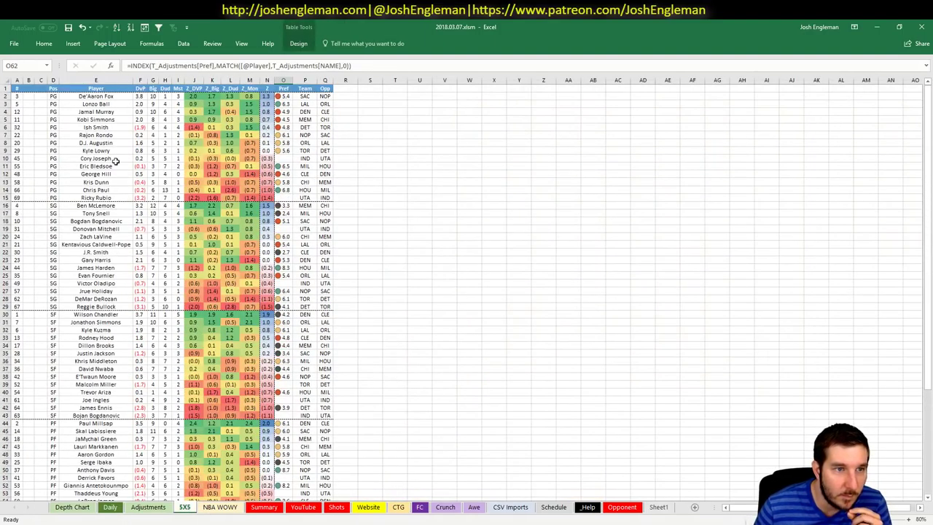
click(5, 95)
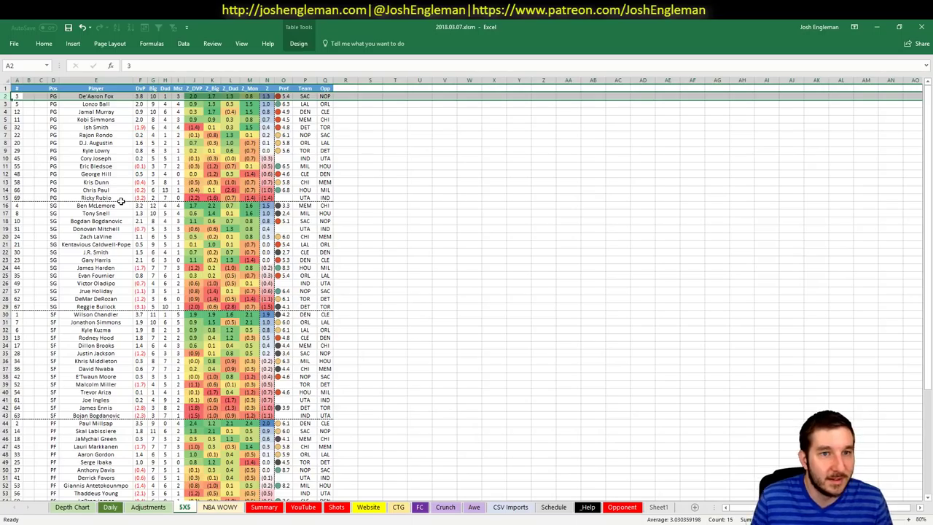
scroll(121, 201, down, 5)
scroll(132, 260, up, 5)
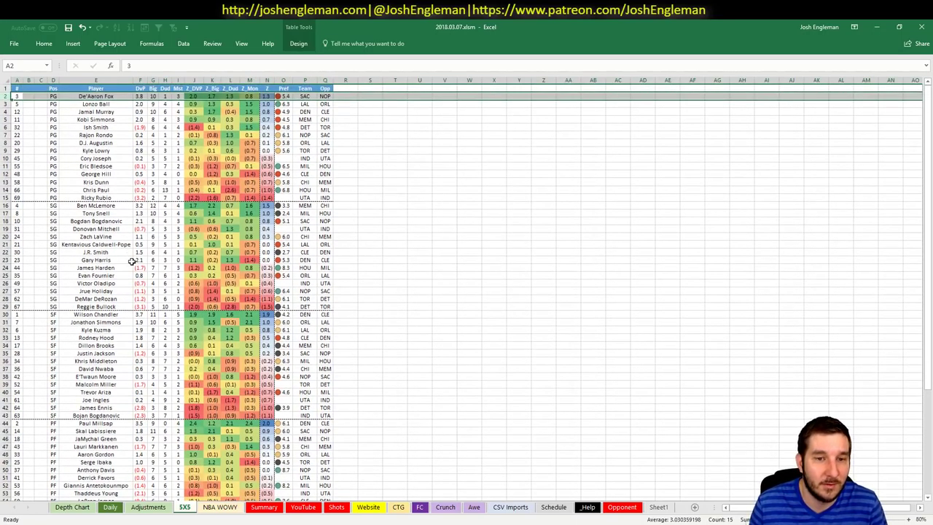
Examine the 5X5 rows of Sacramento's Bogdan Bogdanovic, Justin Jackson, Skal Labissiere and Kosta Koufos.
click(6, 221)
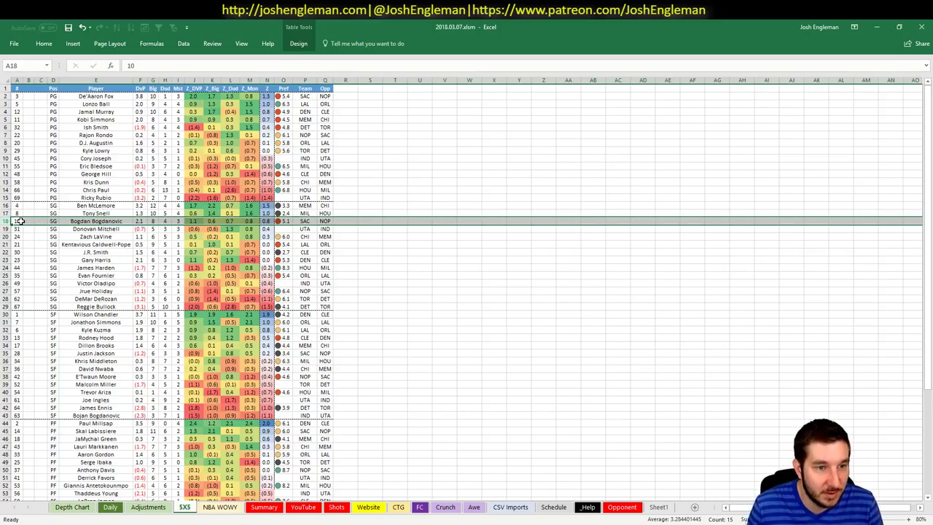
scroll(22, 222, down, 4)
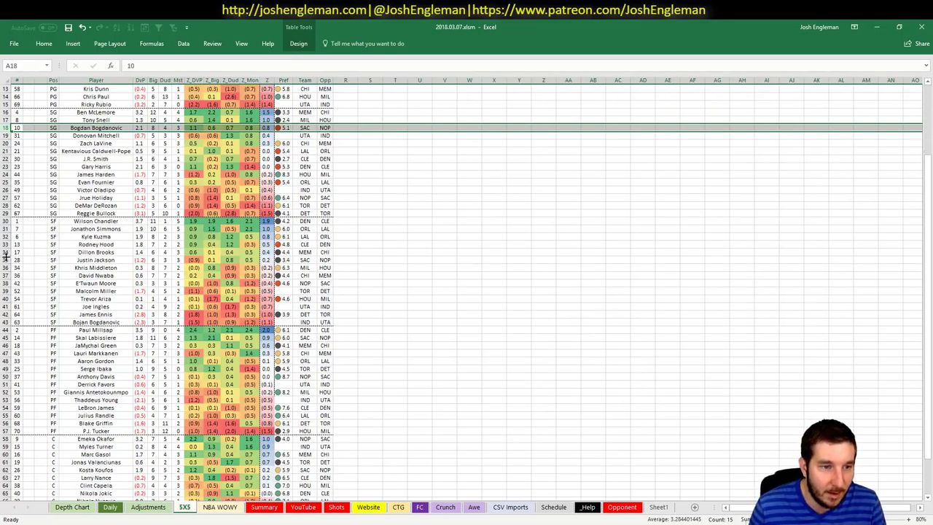
click(6, 260)
scroll(22, 258, down, 5)
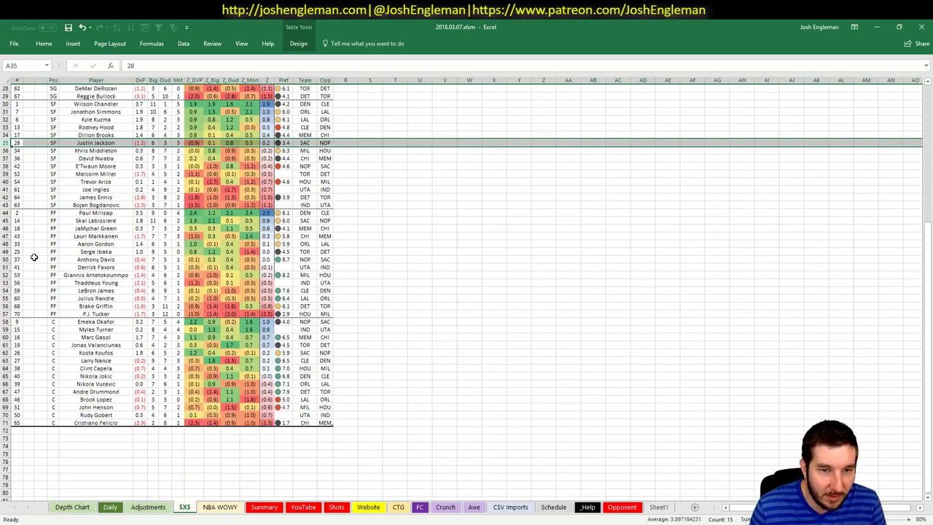
click(6, 220)
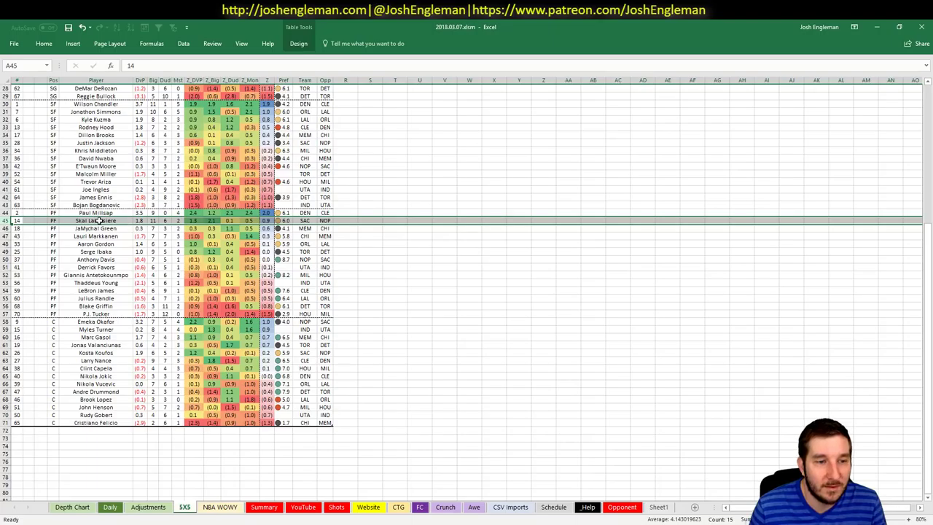
click(84, 245)
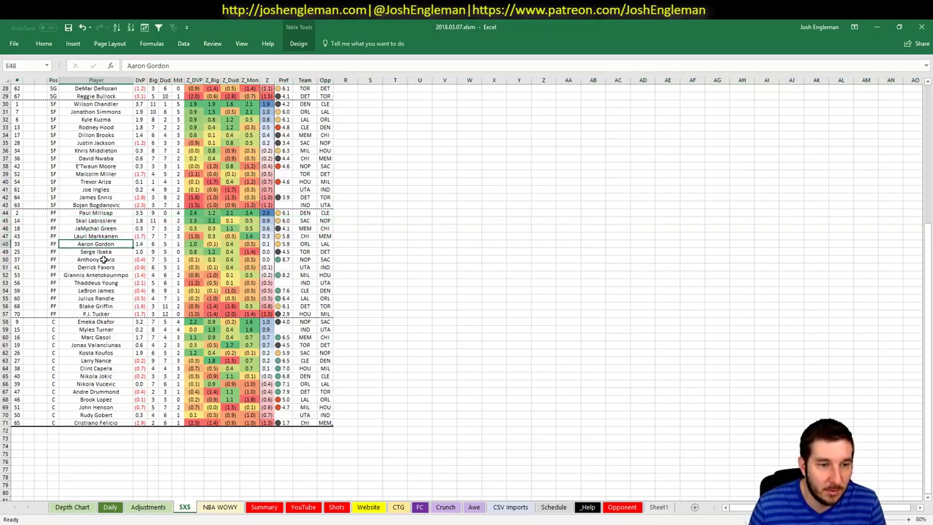
click(10, 352)
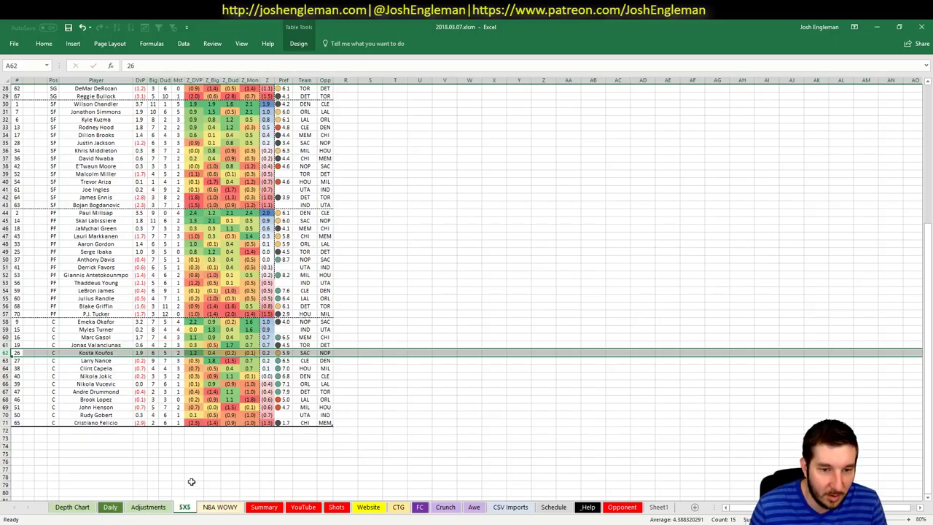
Set De'Aaron Fox's boost to 4% on the Adjustments sheet.
click(154, 510)
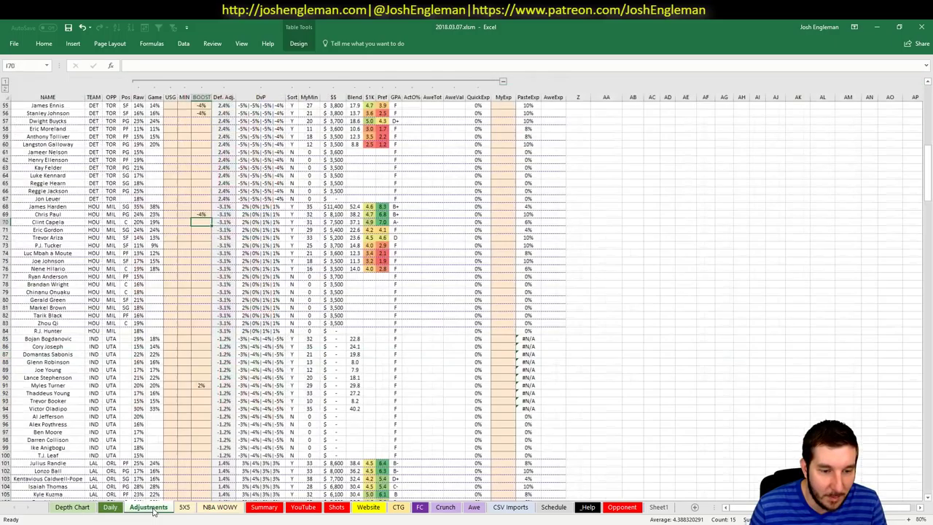
click(152, 448)
scroll(210, 453, down, 10)
scroll(210, 452, down, 20)
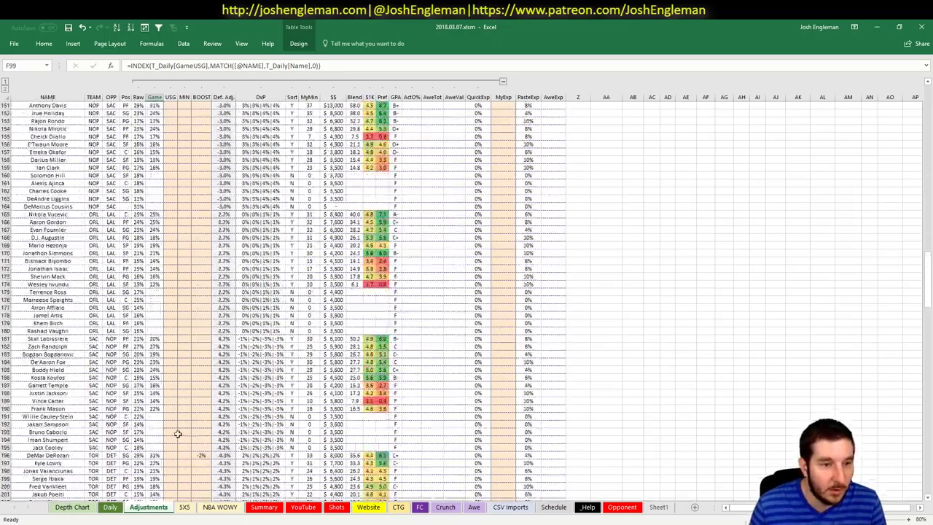
click(198, 339)
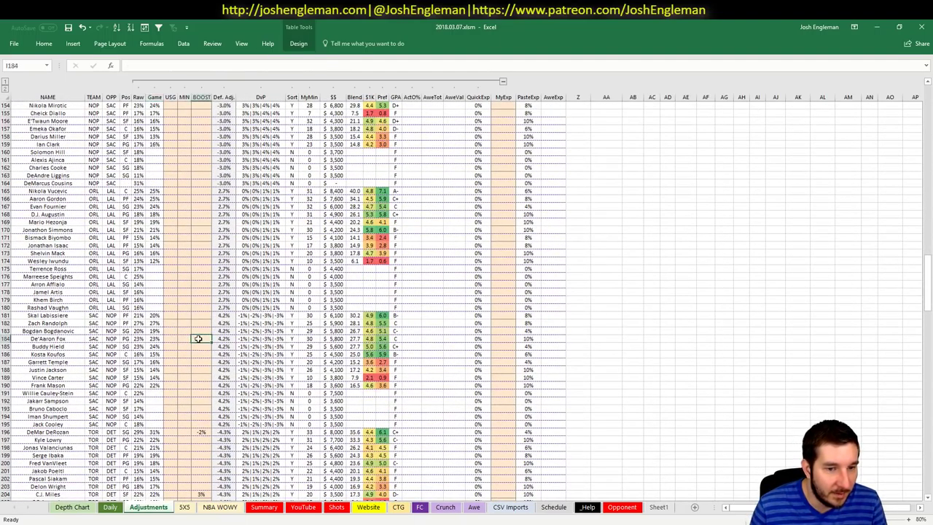
text(4)
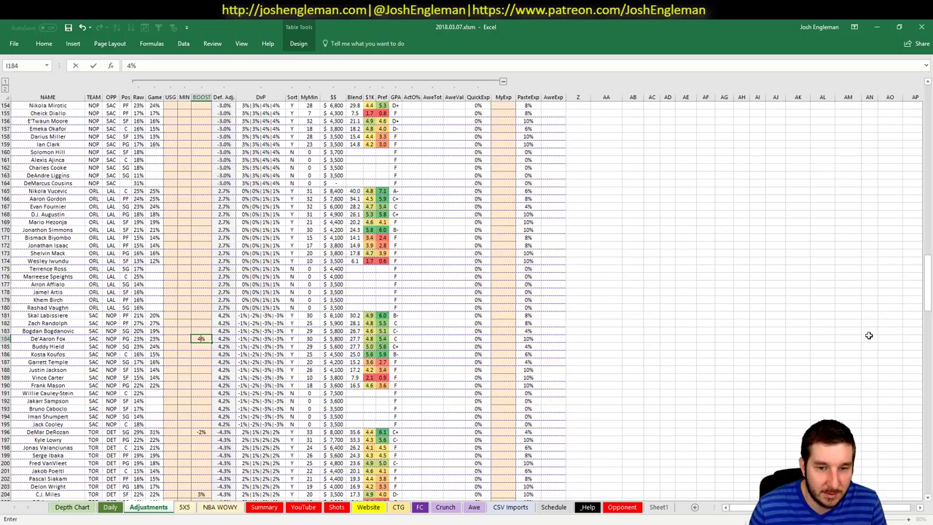
key(Return)
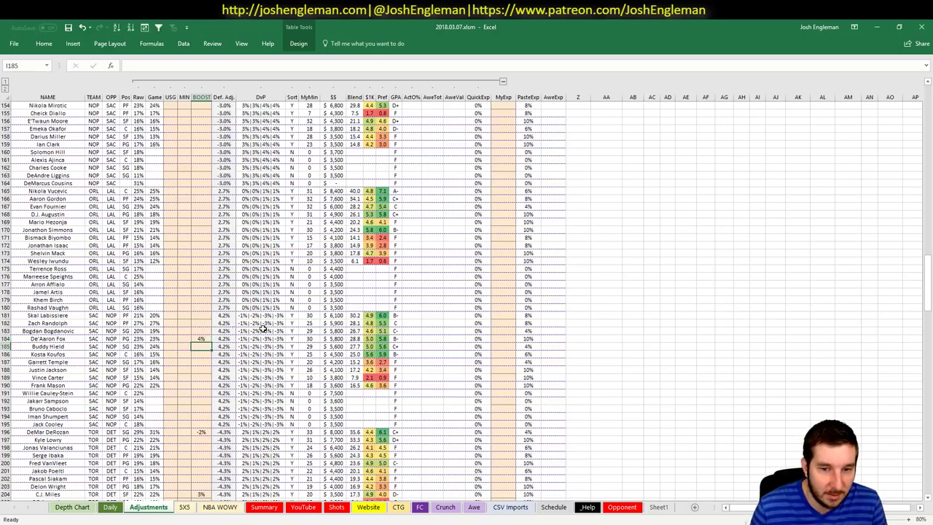
Set the boost of Sacramento guards Frank Mason, Buddy Hield and Bogdan Bogdanovic to 3% each.
click(203, 385)
text(3)
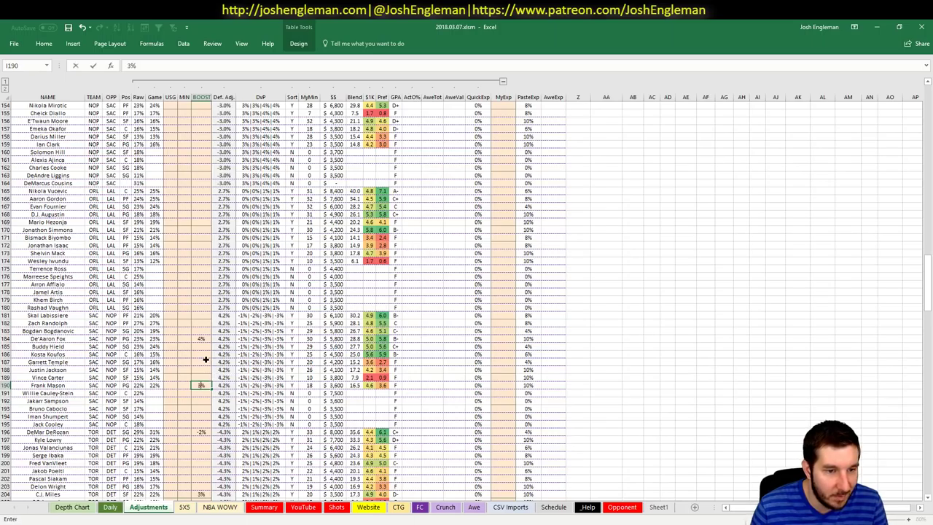
click(205, 361)
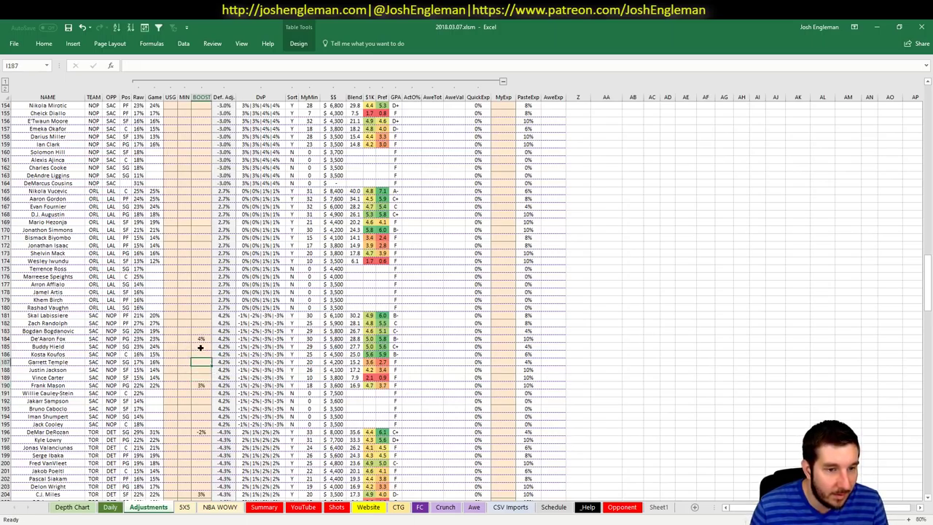
click(202, 347)
text(3)
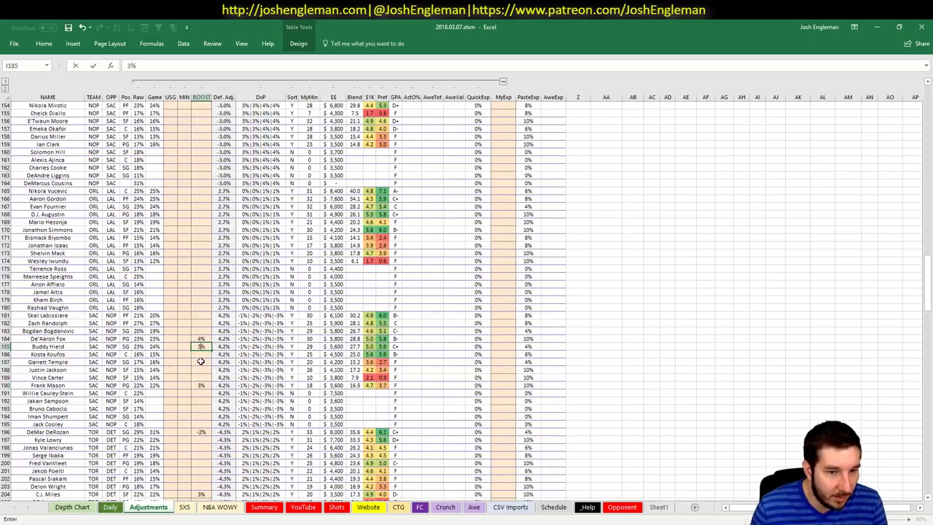
click(200, 362)
click(195, 330)
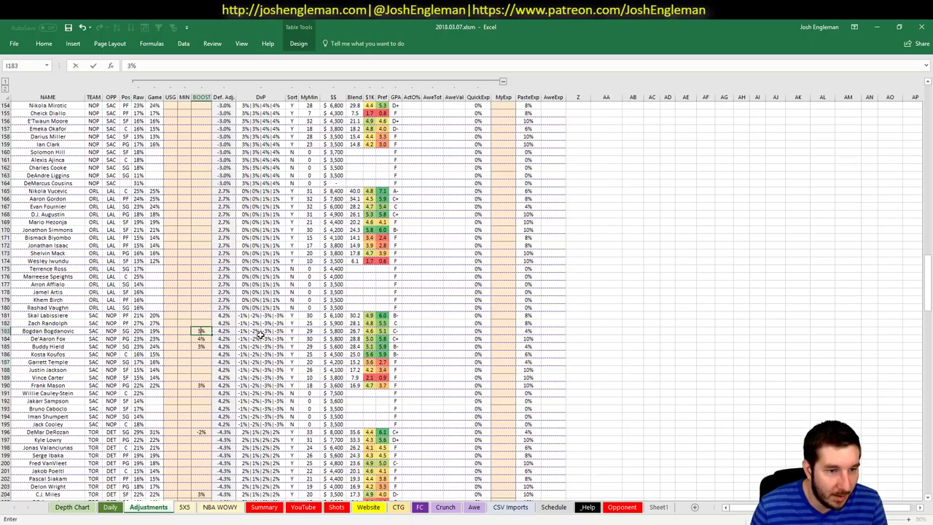
click(259, 328)
key(ctrl+Page_Up)
Filter the game log pivot table on the YouTube sheet to team SAC.
click(303, 509)
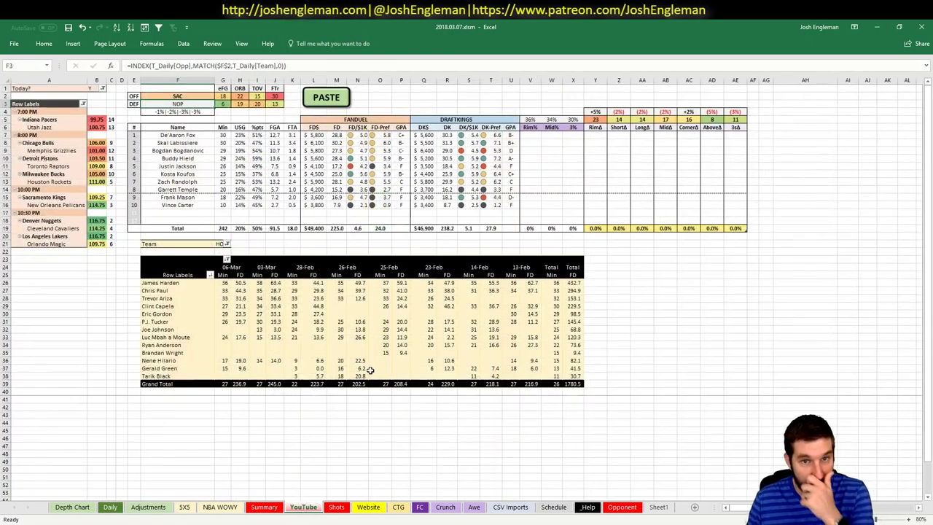
right_click(328, 325)
click(230, 263)
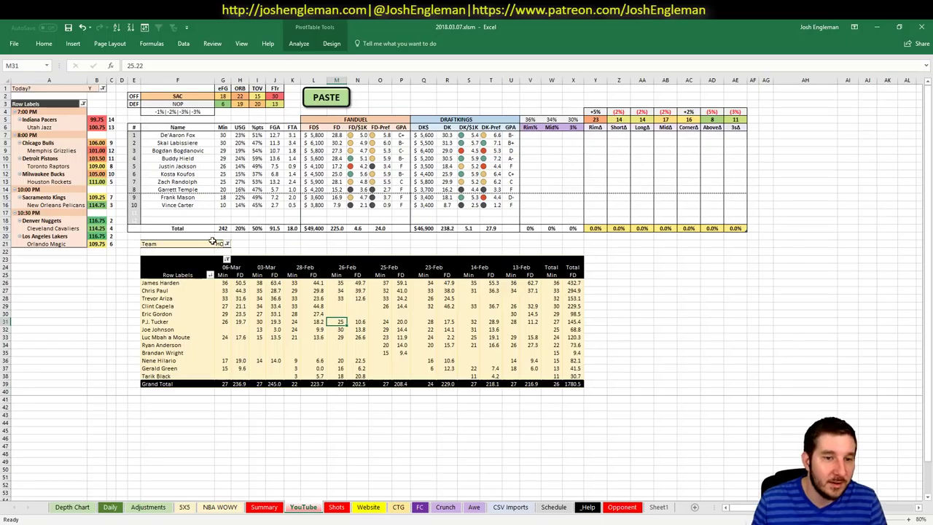
click(222, 245)
text(SAC)
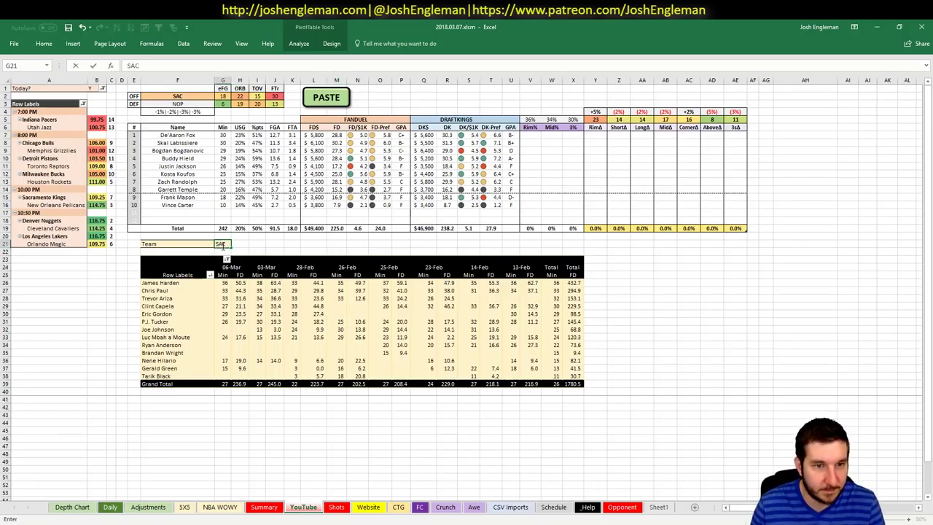
key(Return)
click(713, 300)
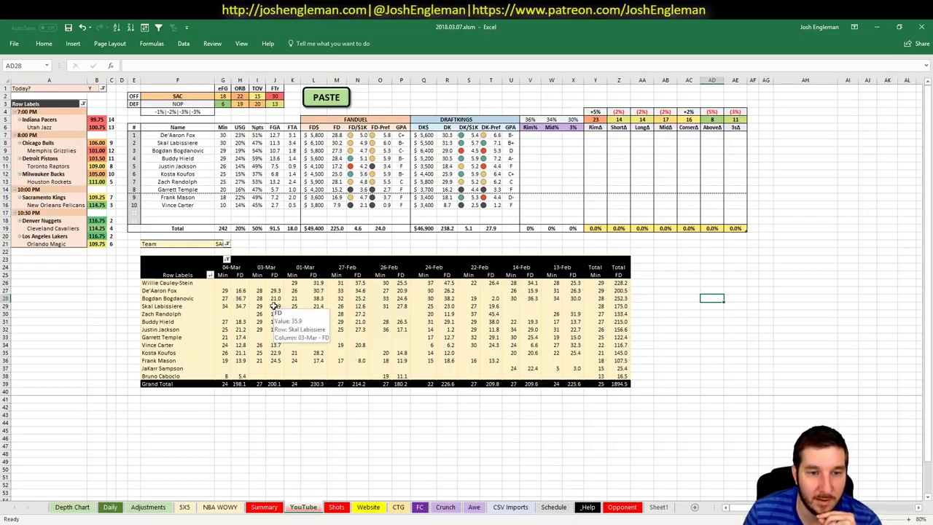
Examine Sacramento's recent minutes and FanDuel scores, checking Bogdan Bogdanovic's results from 13-Feb to 04-Mar.
mouse_move(449, 307)
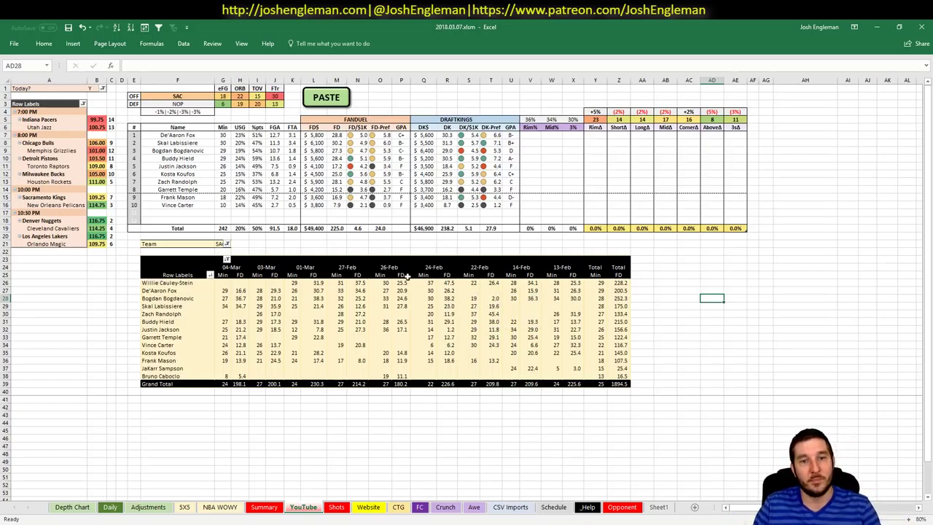
click(259, 245)
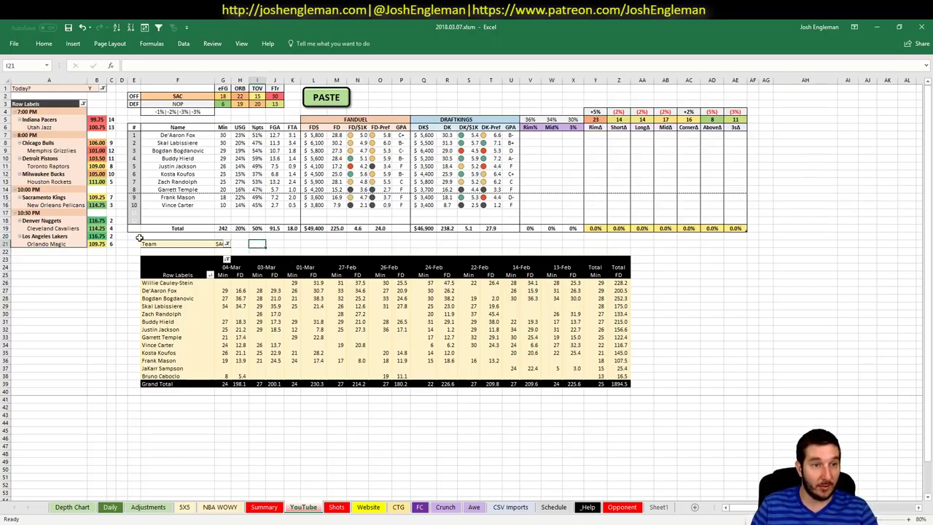
click(204, 138)
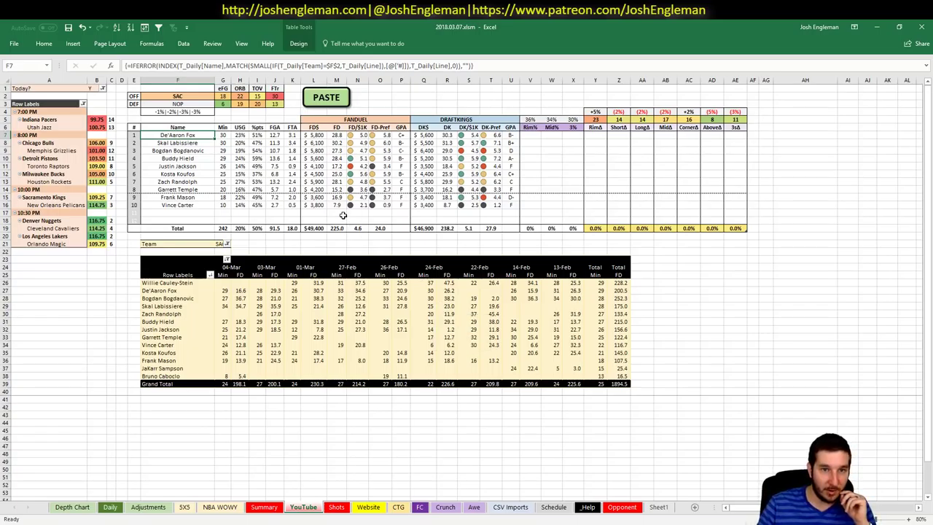
click(241, 301)
click(318, 299)
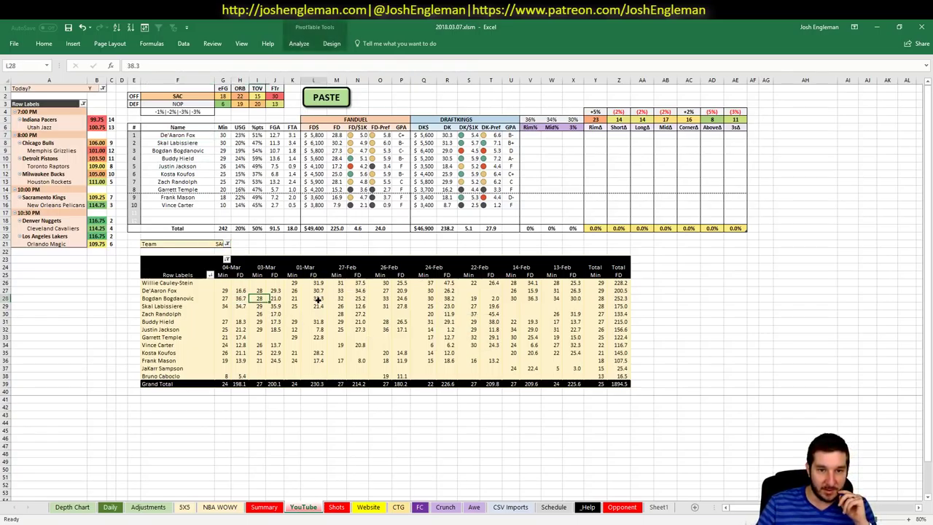
click(445, 298)
click(533, 298)
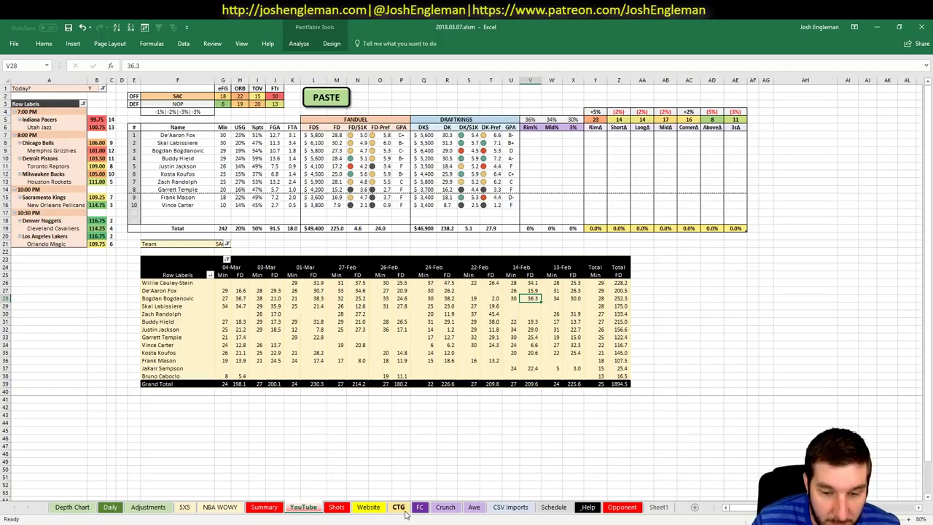
Examine Bogdan Bogdanovic's projections among the shooting guards on the Summary sheet and return to the YouTube sheet.
click(266, 508)
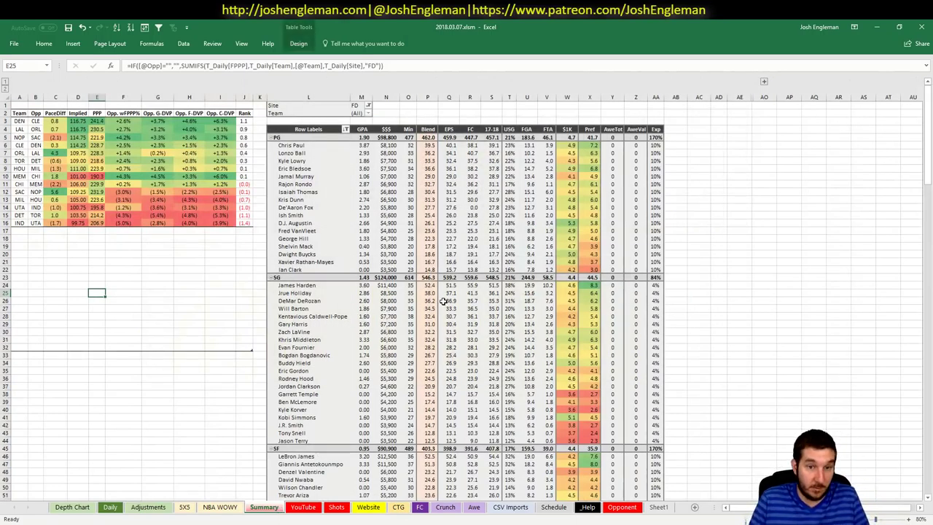
click(493, 355)
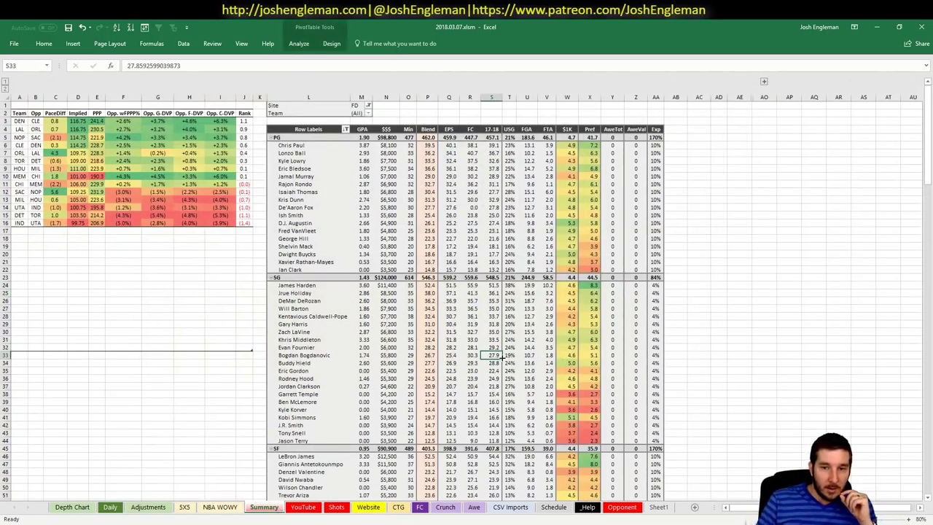
key(Left)
key(Left)
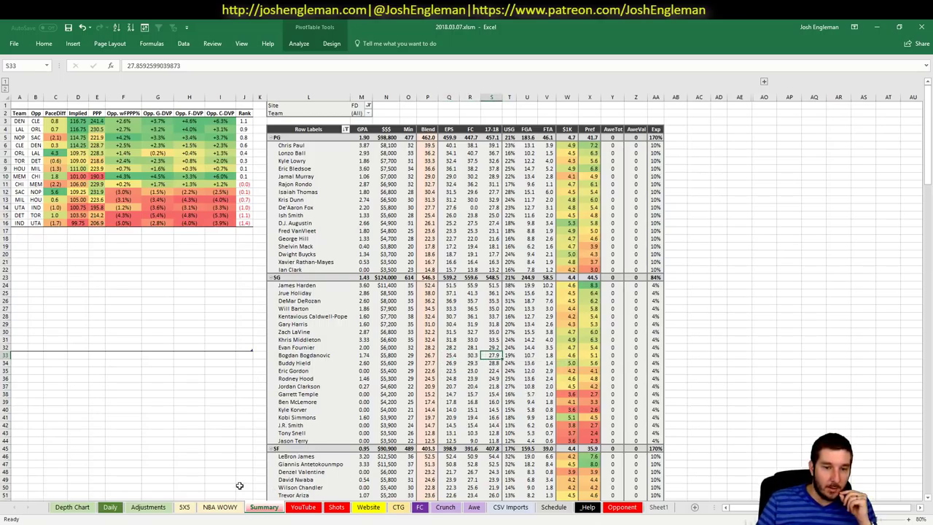
click(186, 509)
click(399, 377)
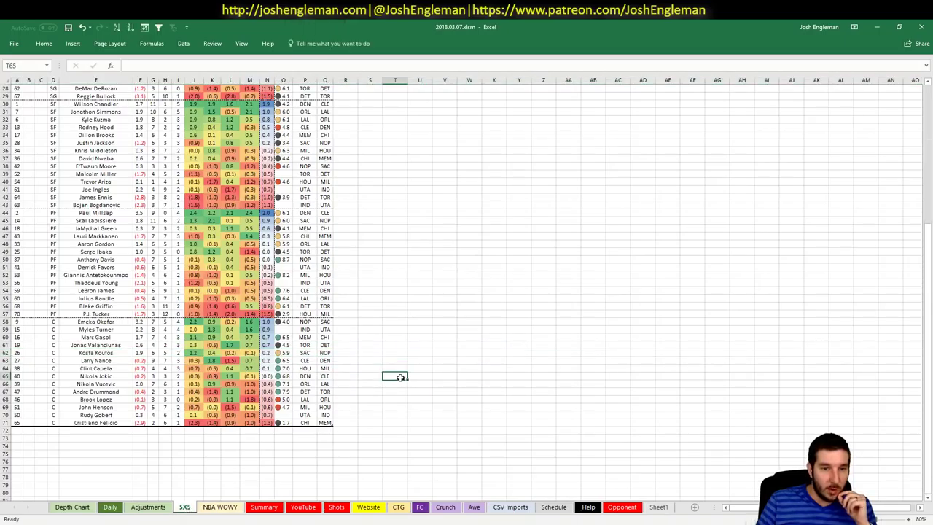
click(220, 513)
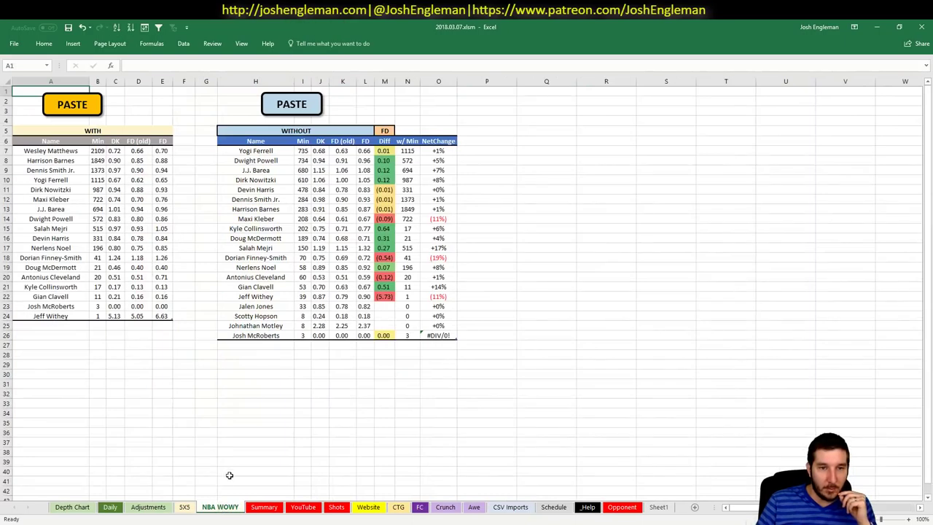
click(300, 507)
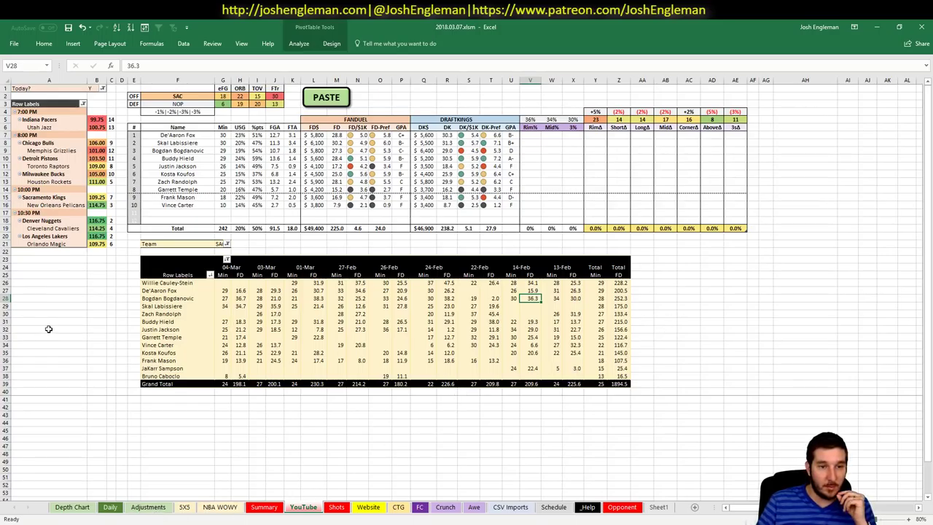
Compare the recent game logs of Bogdan Bogdanovic and Buddy Hield with their FanDuel and DraftKings projections, salaries and GPA grades.
click(280, 300)
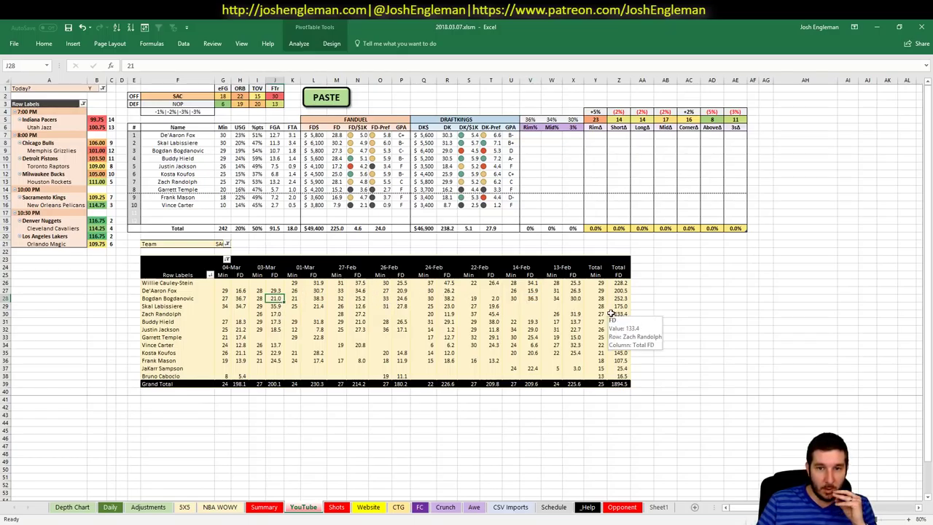
click(495, 299)
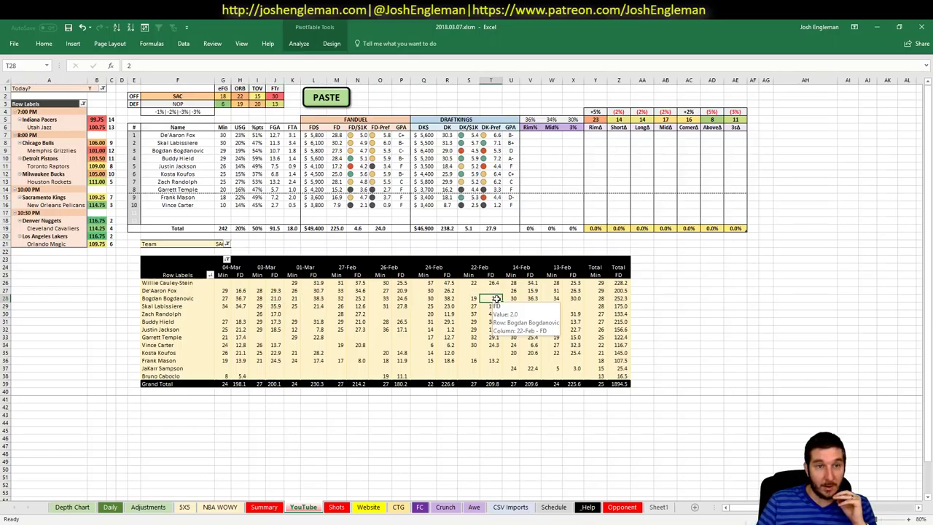
click(404, 151)
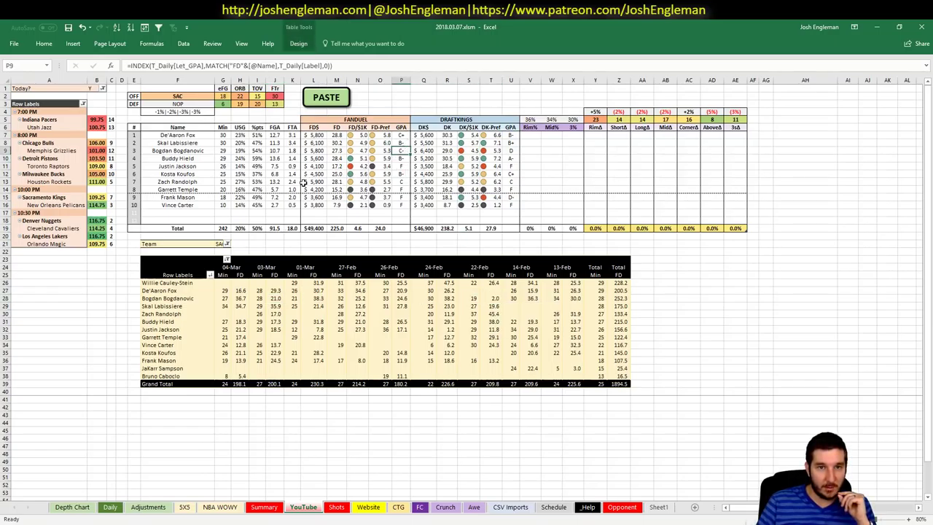
click(386, 159)
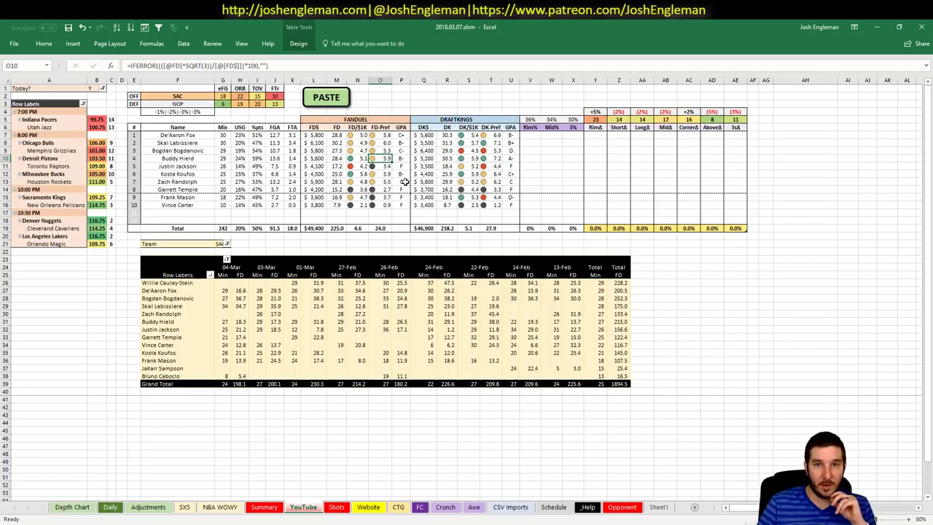
click(430, 157)
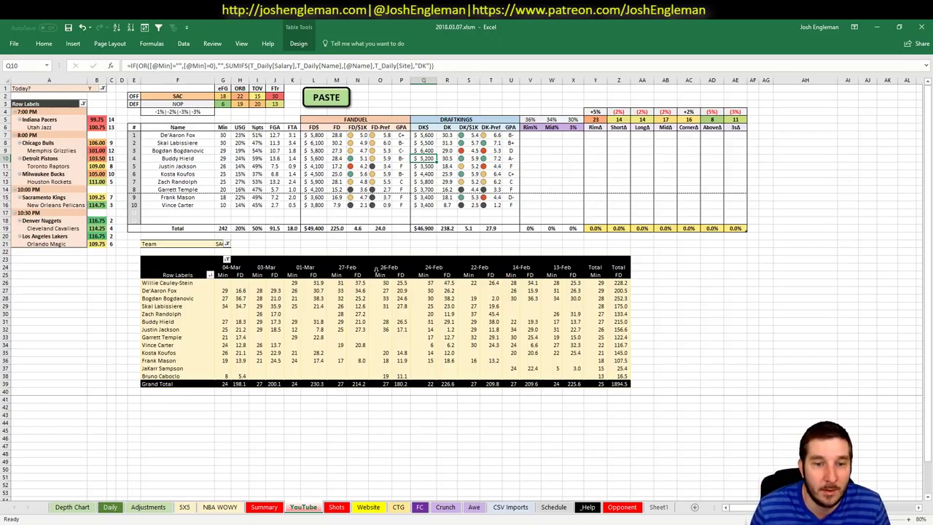
drag(223, 321, 277, 322)
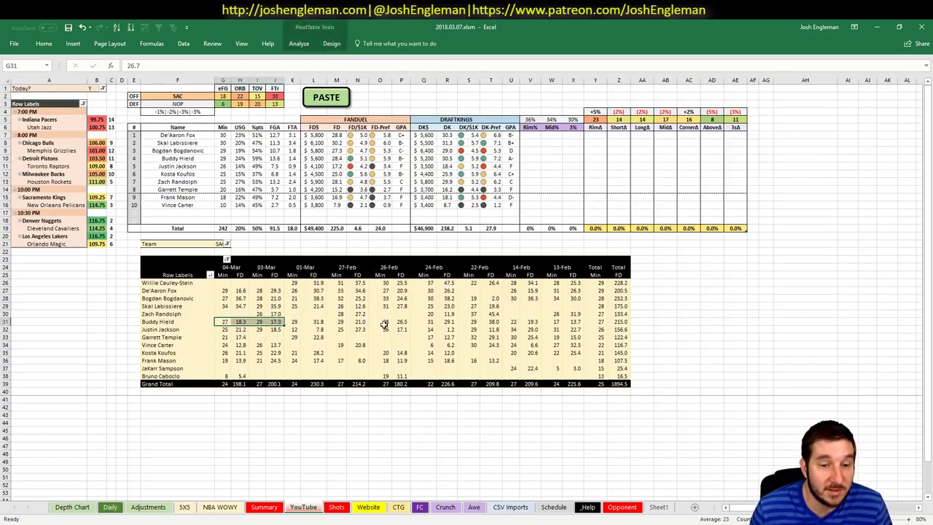
click(162, 301)
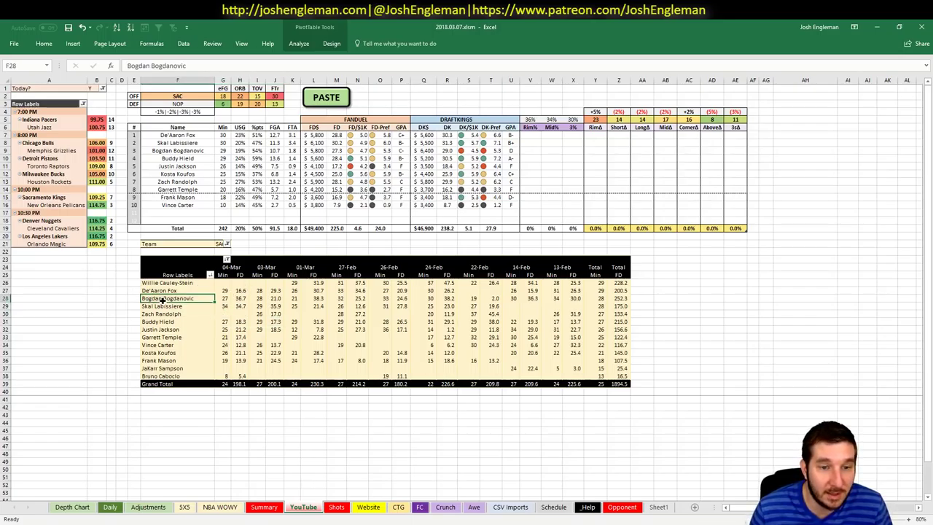
click(159, 323)
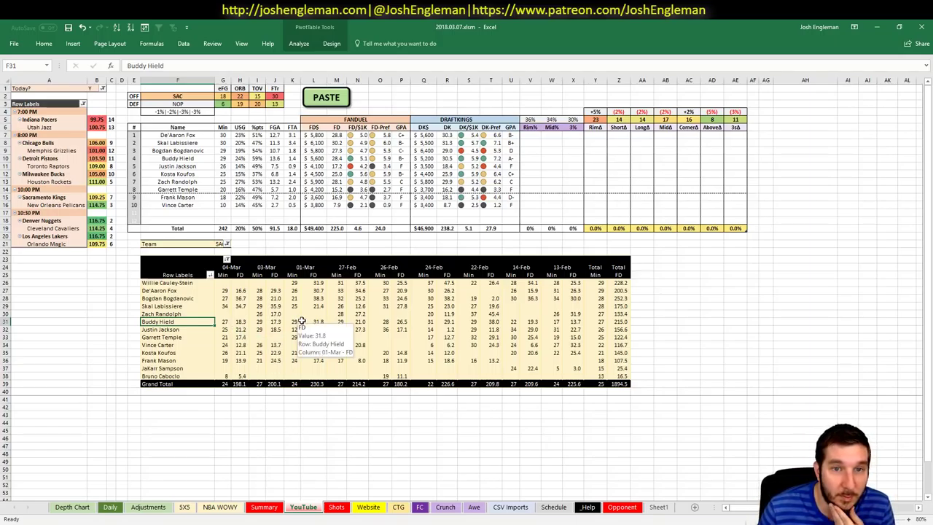
click(510, 158)
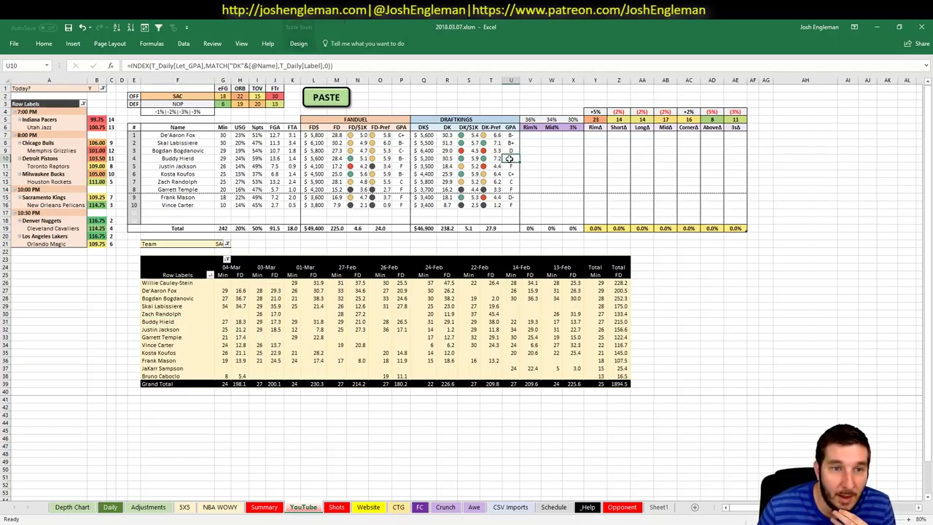
click(427, 158)
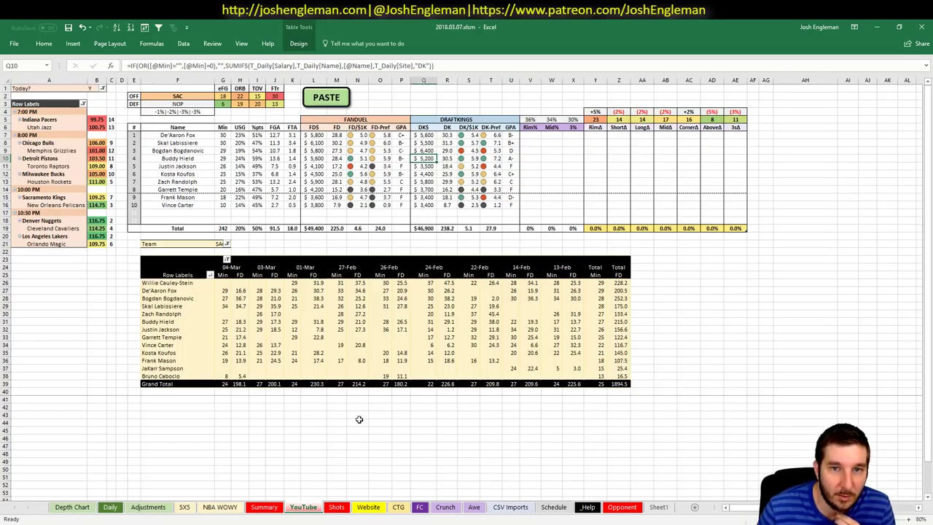
Check Buddy Hield's 17-18 projection among the shooting guards on the Summary sheet and return to the YouTube sheet.
click(269, 508)
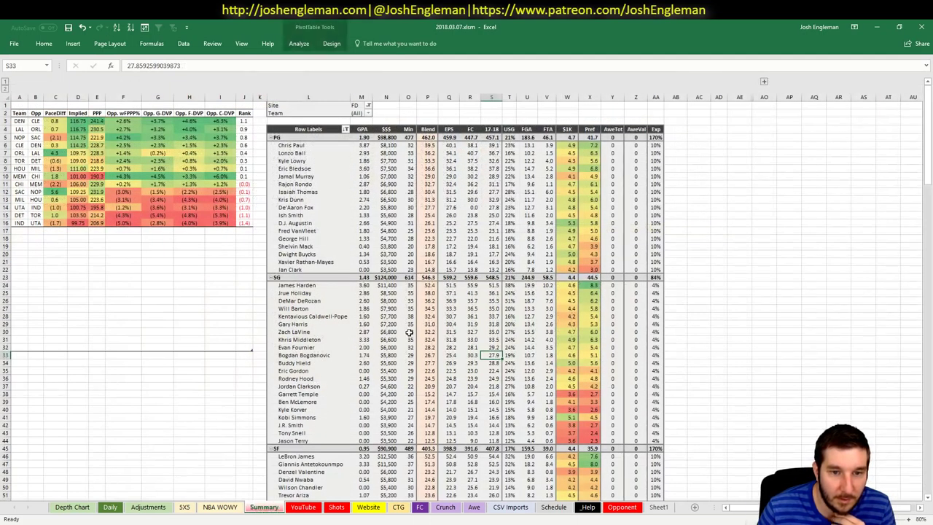
click(488, 364)
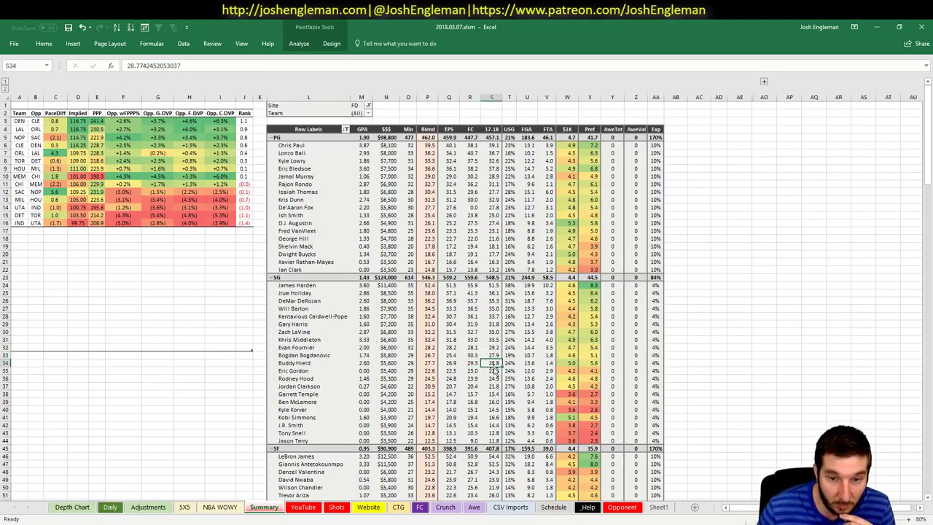
click(184, 509)
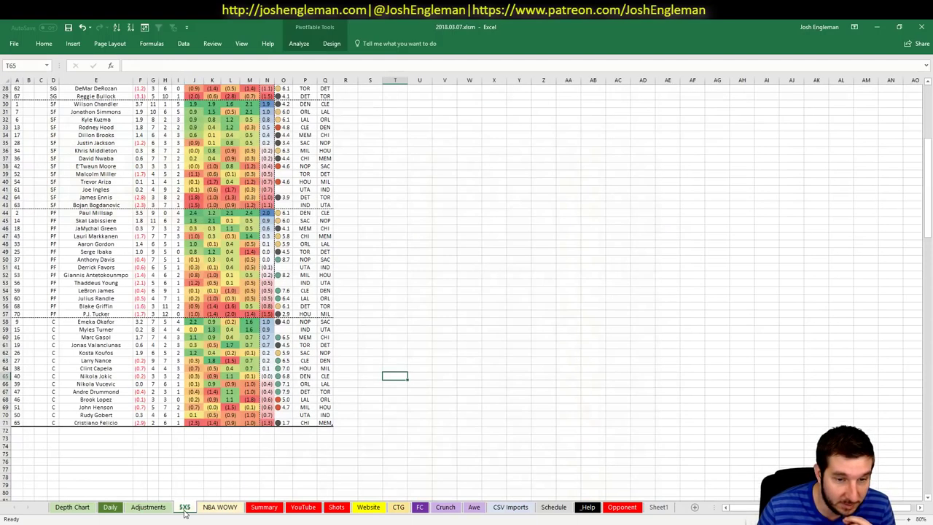
click(277, 513)
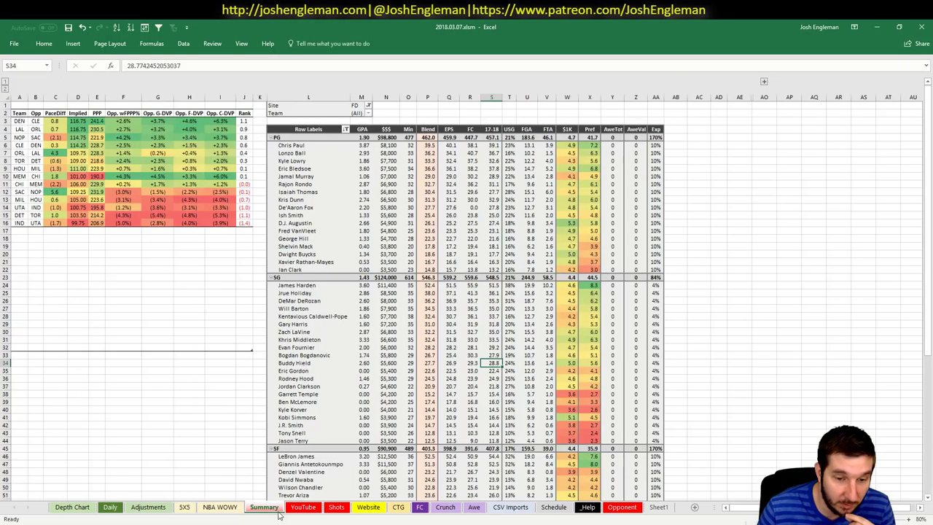
click(305, 508)
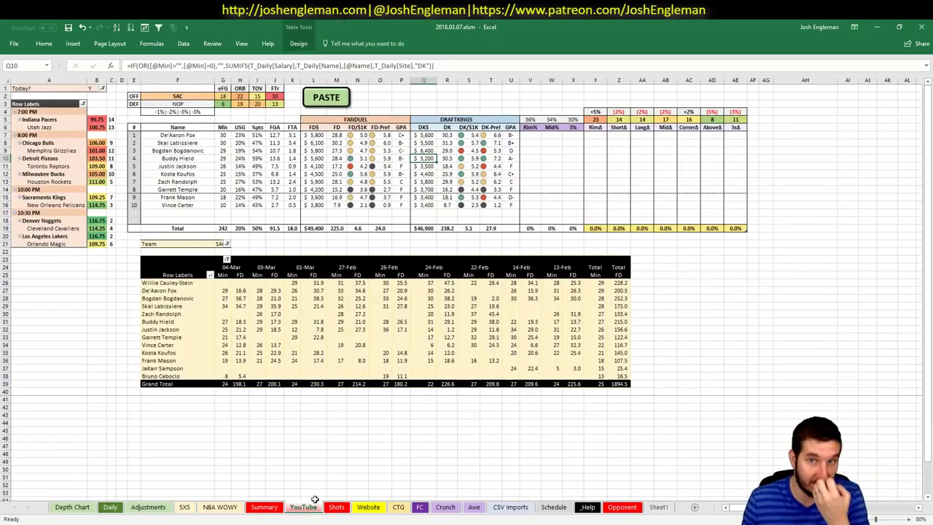
Examine the projection rows of Justin Jackson, Kosta Koufos, Zach Randolph and Skal Labissiere in the Sacramento table.
drag(168, 167, 581, 165)
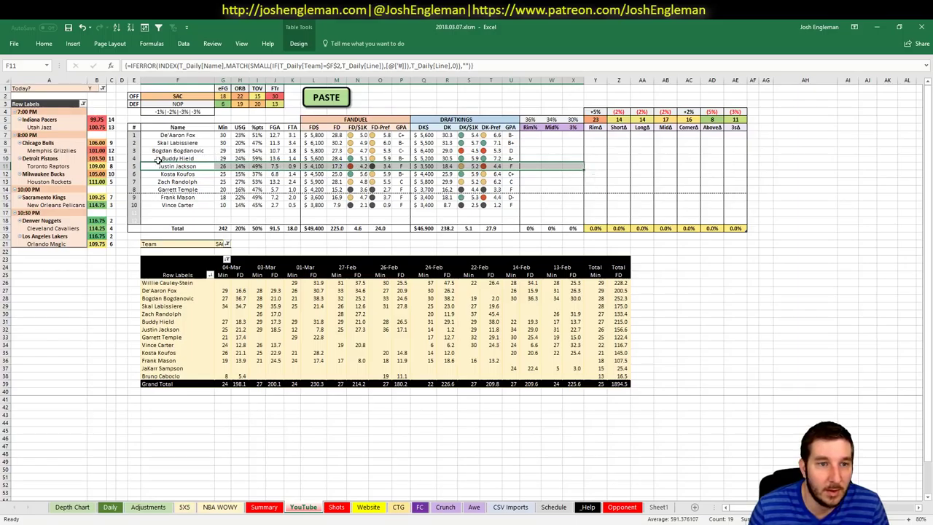
drag(159, 174, 559, 178)
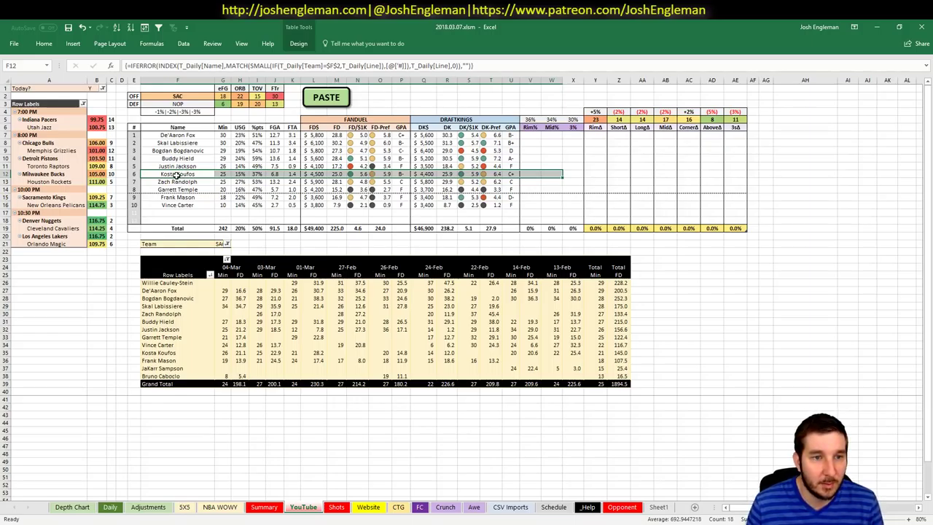
drag(177, 175, 593, 186)
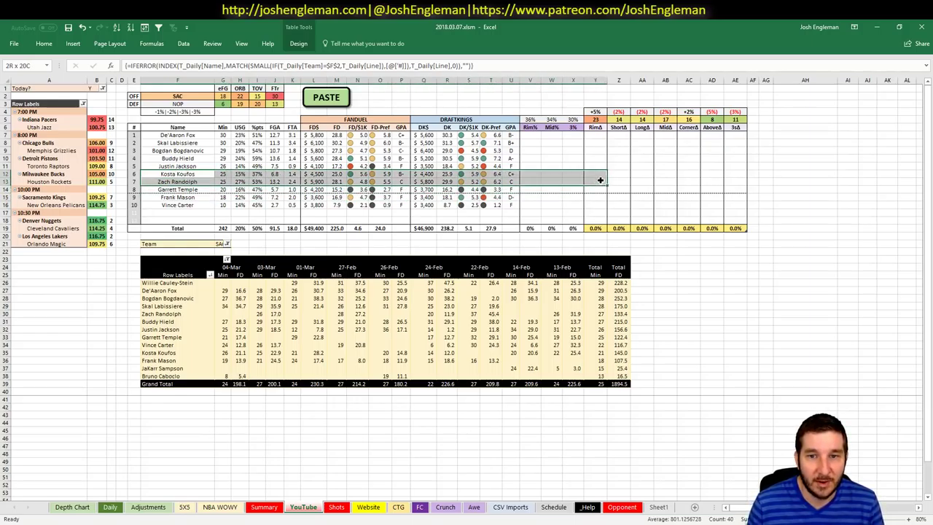
click(151, 143)
drag(150, 143, 532, 145)
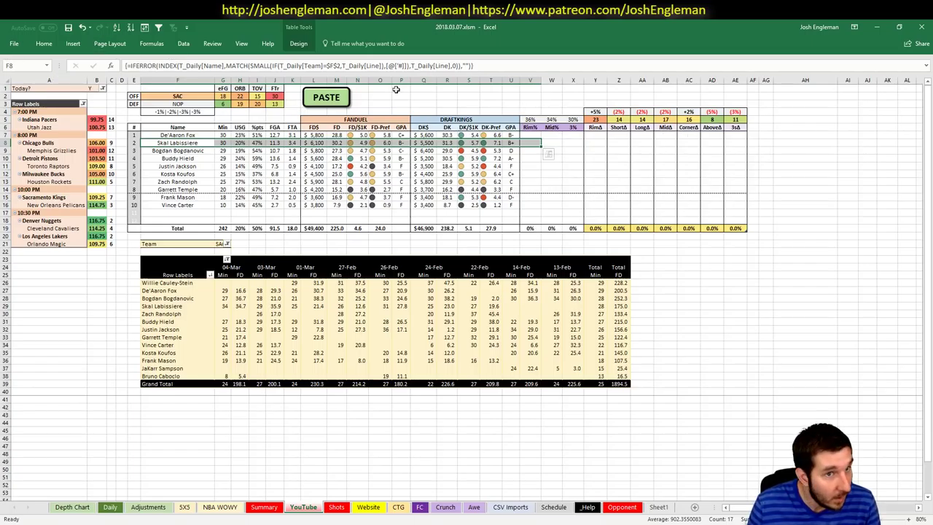
Set the offensive team of the matchup table on the YouTube sheet to NOP.
click(191, 96)
text(NOP)
key(Return)
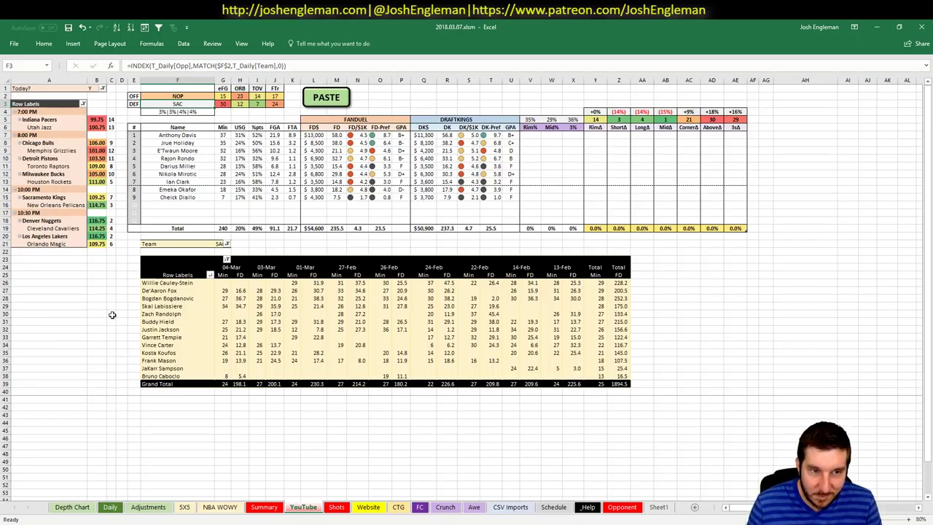
Examine New Orleans' matchup figures against Sacramento in the Summary sheet's team table, including opponent wFPPP%, and return to the YouTube sheet.
click(263, 506)
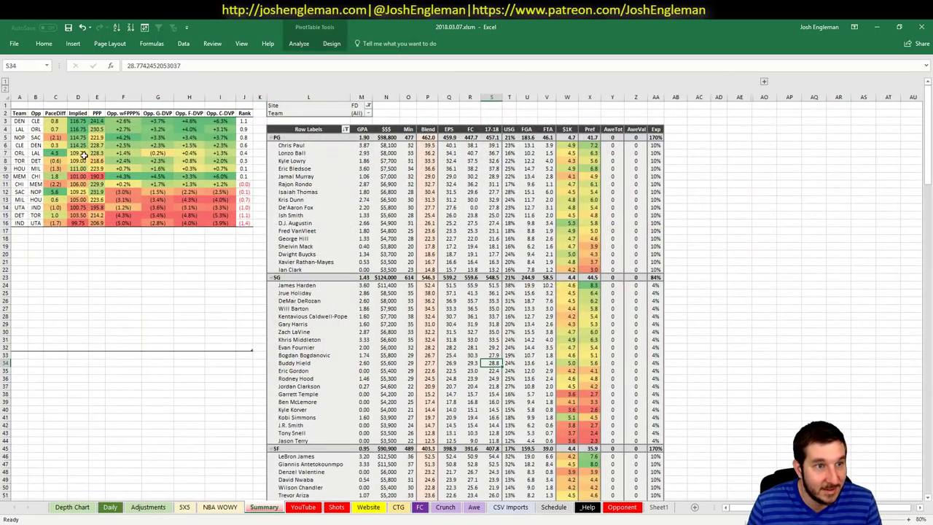
drag(38, 137, 246, 138)
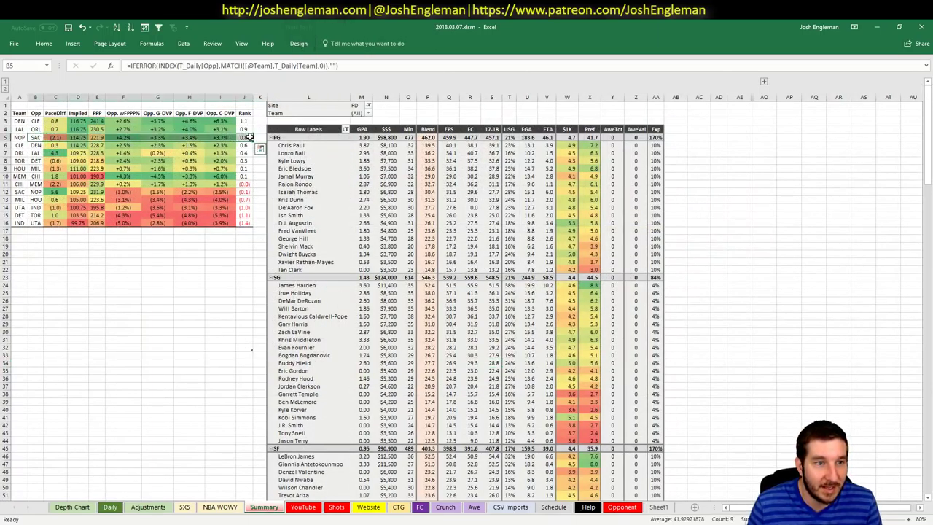
click(145, 265)
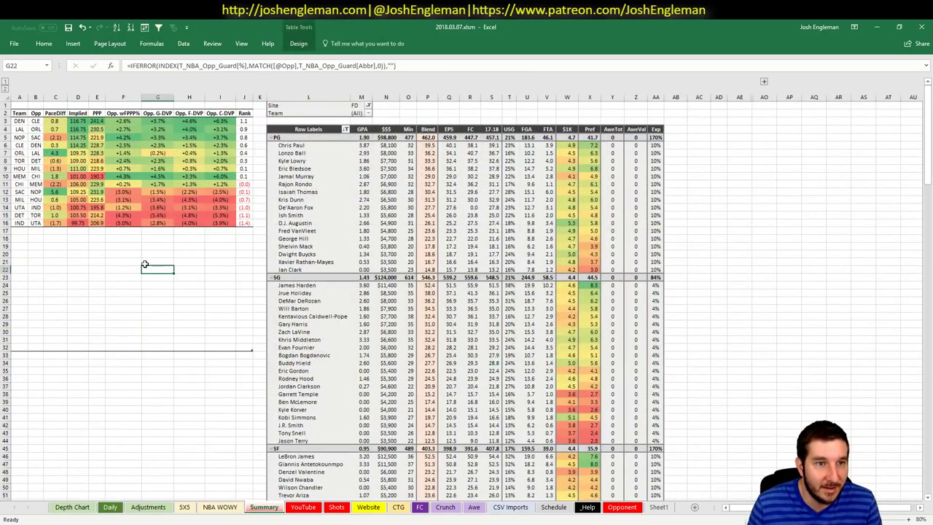
click(128, 138)
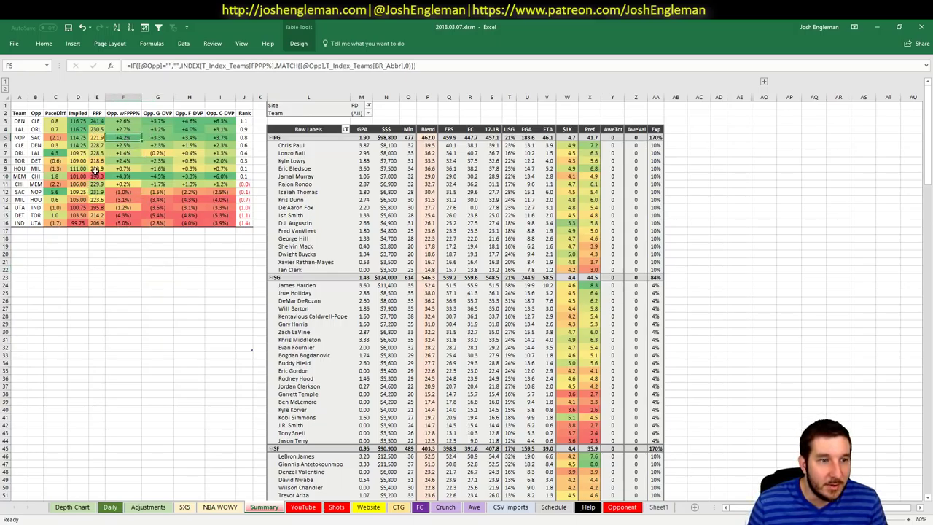
click(206, 508)
click(185, 507)
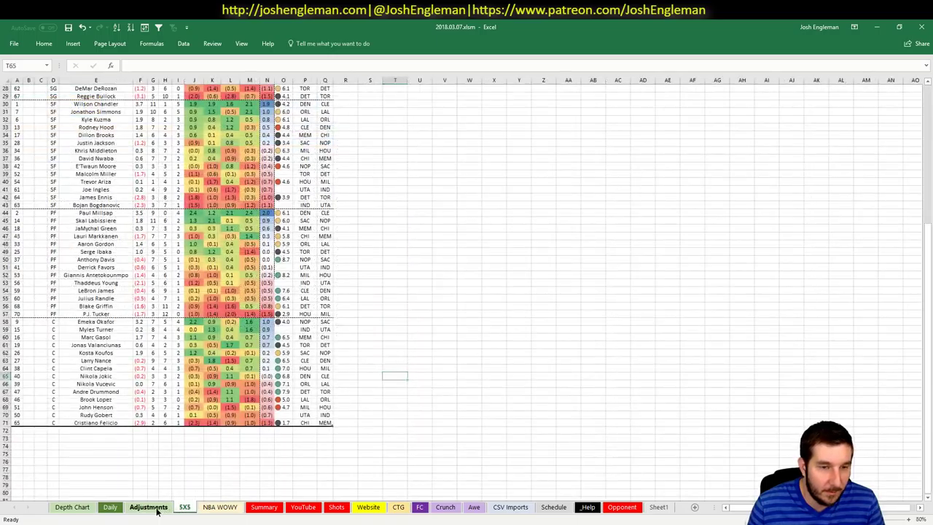
click(118, 511)
click(146, 508)
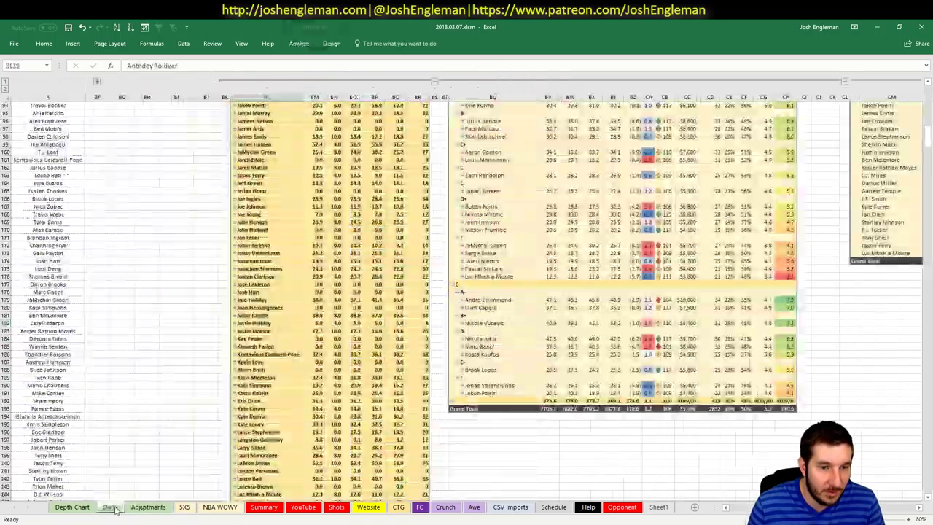
click(303, 508)
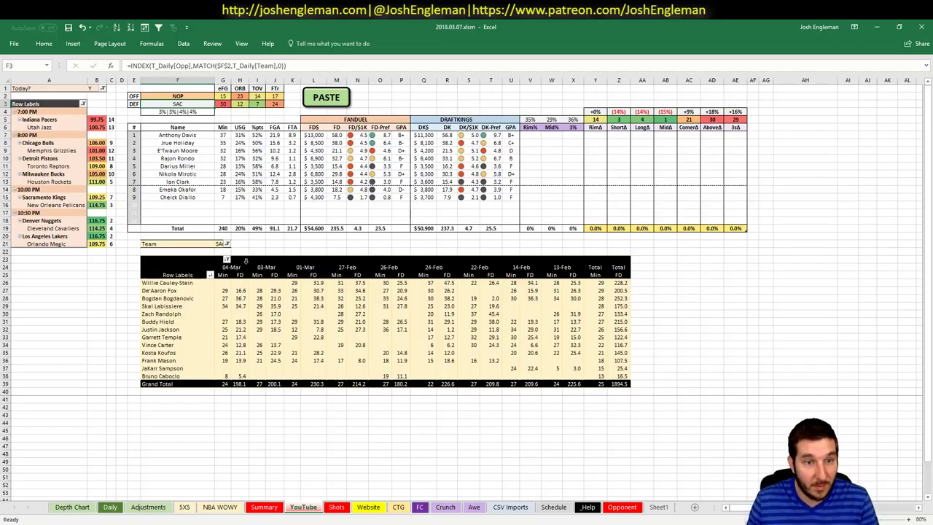
Filter the game log pivot table on the YouTube sheet to team NOP.
click(220, 243)
text(NOP)
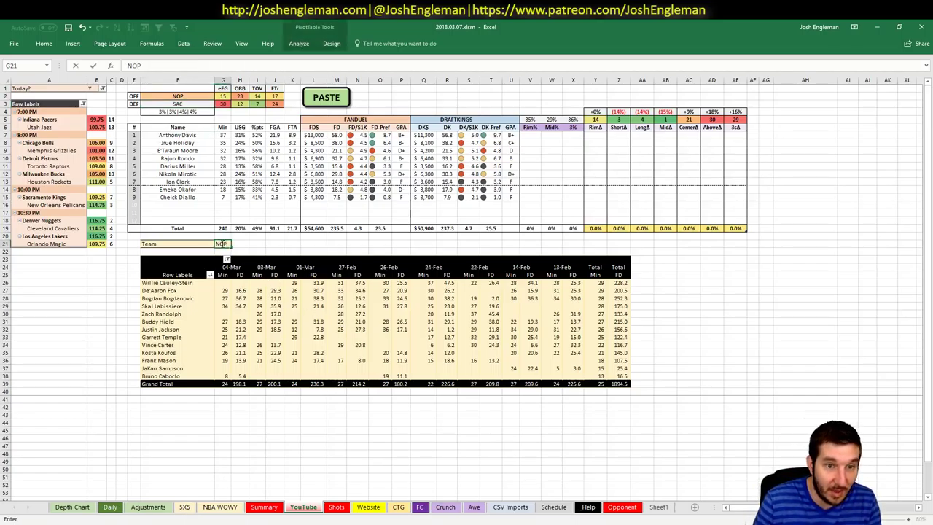
key(Return)
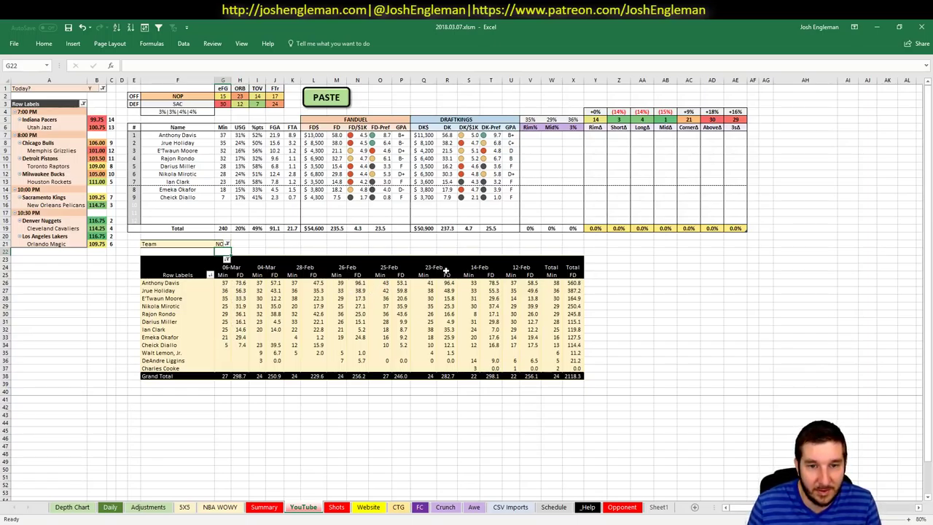
Examine New Orleans' recent game logs, checking Rajon Rondo's 04-Mar minutes and the 06-Mar FanDuel scores of Anthony Davis and E'Twaun Moore.
drag(447, 271, 302, 268)
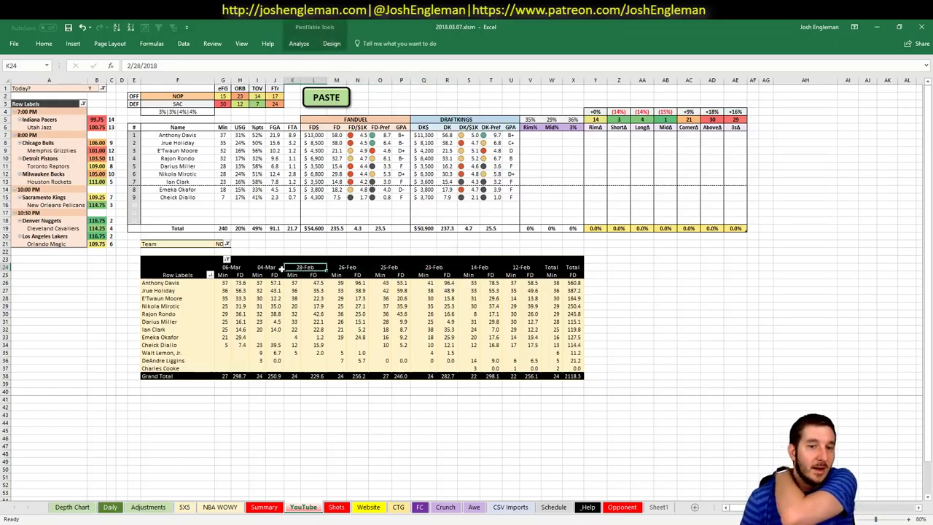
drag(282, 269, 288, 269)
click(258, 315)
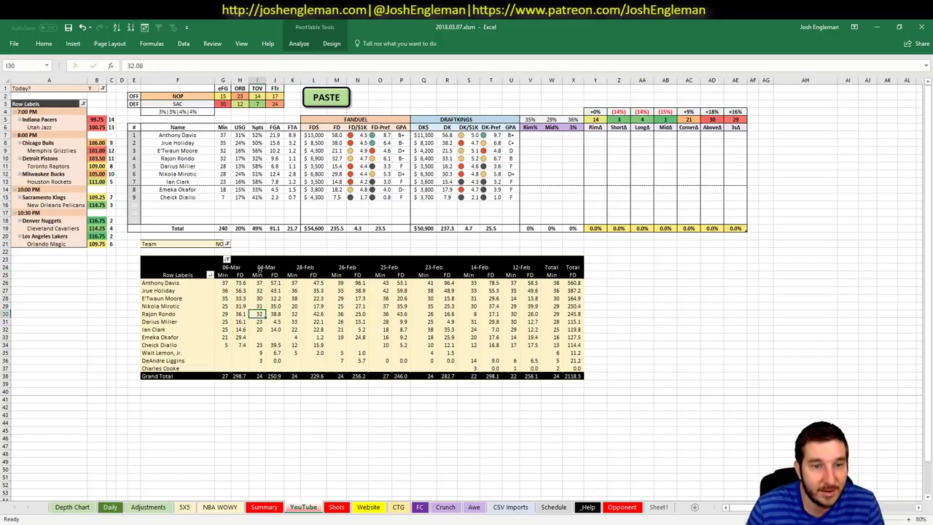
click(240, 283)
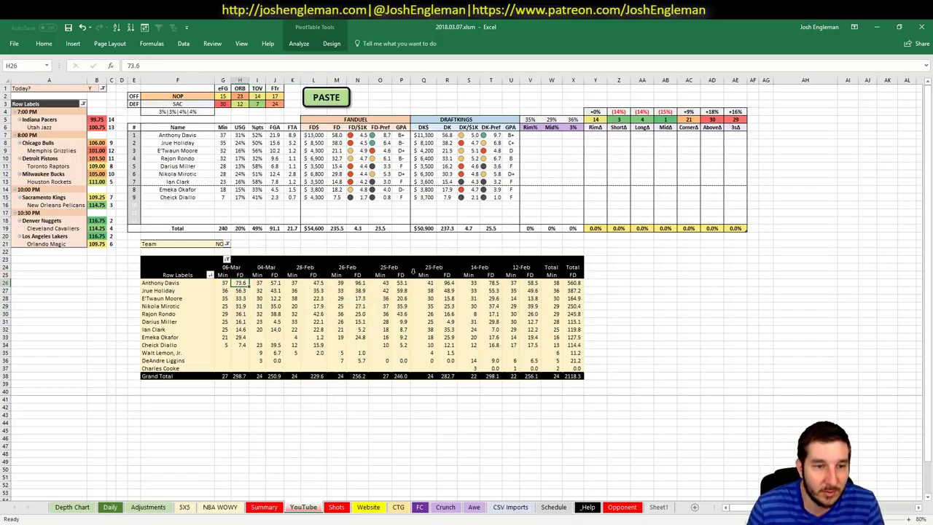
click(242, 298)
Examine Rajon Rondo's row among the point guards at the start of the 5X5 sheet.
click(185, 508)
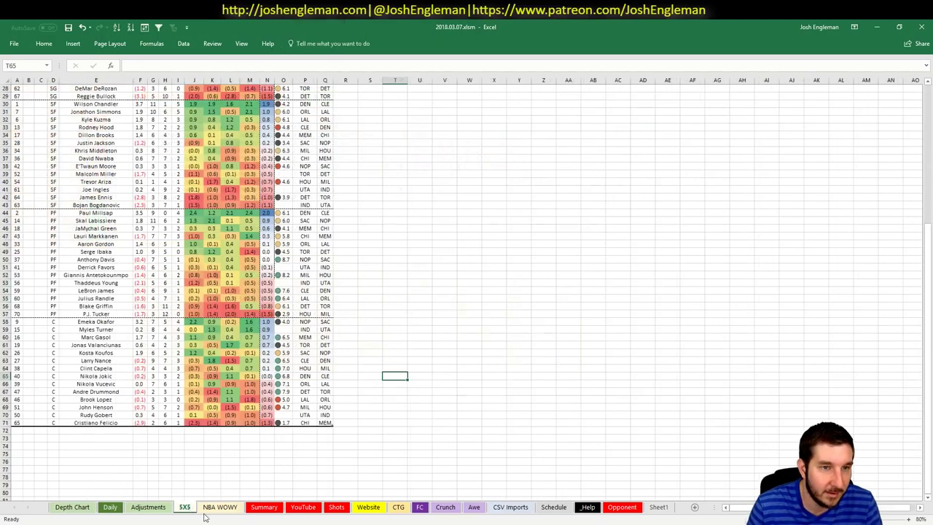
key(ctrl+Home)
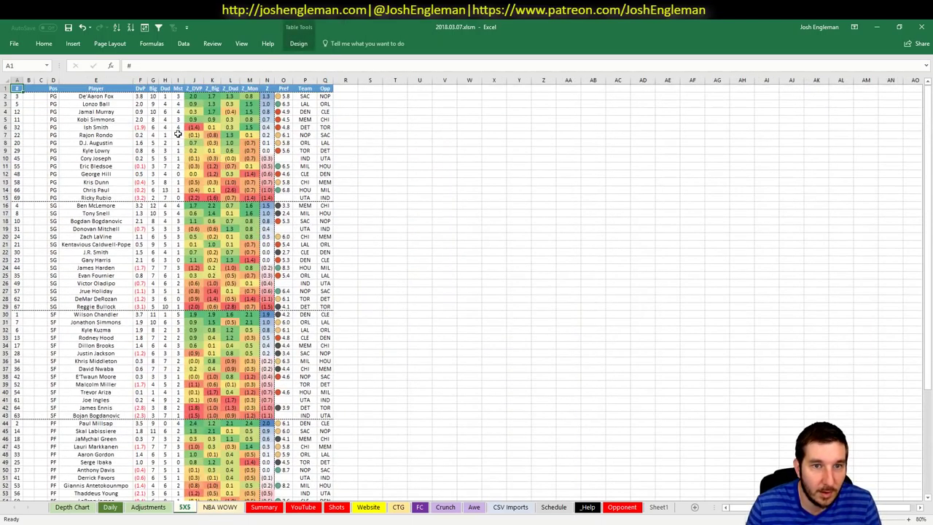
click(6, 134)
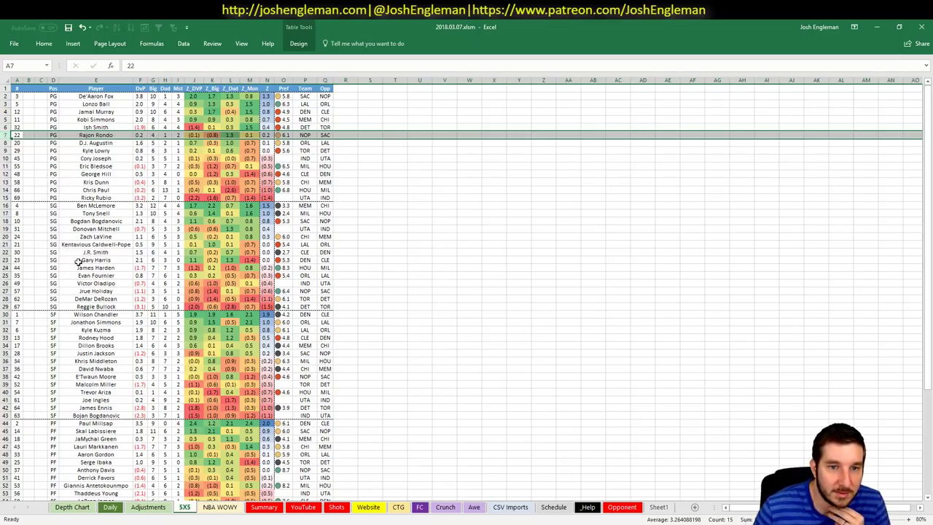
Examine the 5X5 sheet rows of New Orleans' Jrue Holiday, E'Twaun Moore, Anthony Davis and Emeka Okafor.
drag(8, 294, 8, 292)
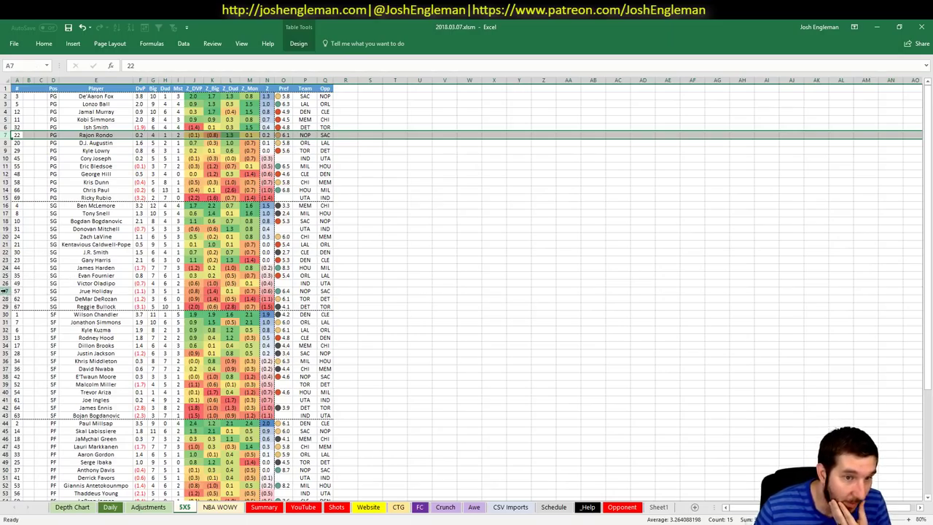
click(8, 291)
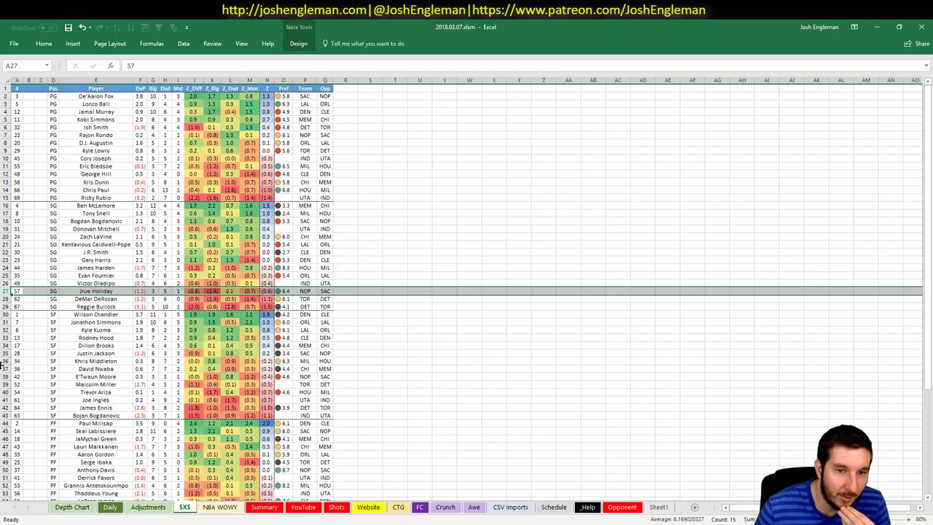
scroll(95, 288, down, 5)
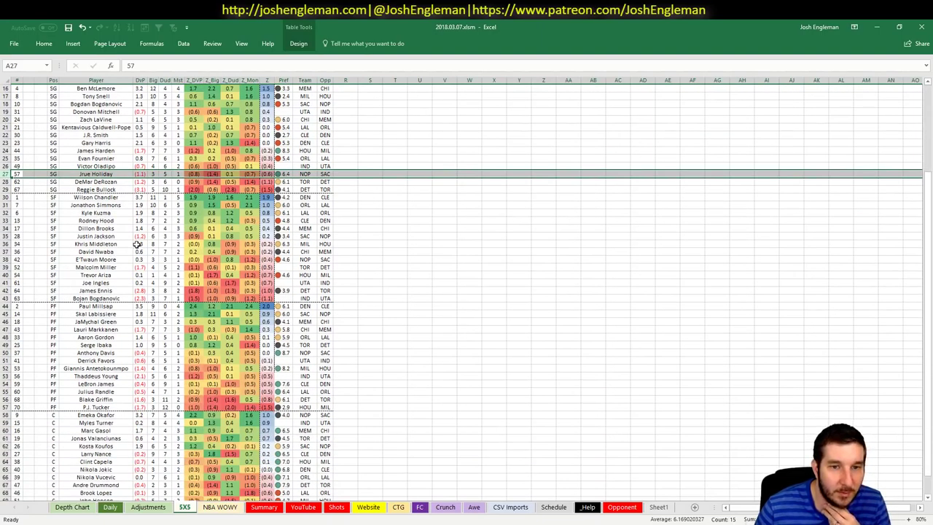
click(46, 260)
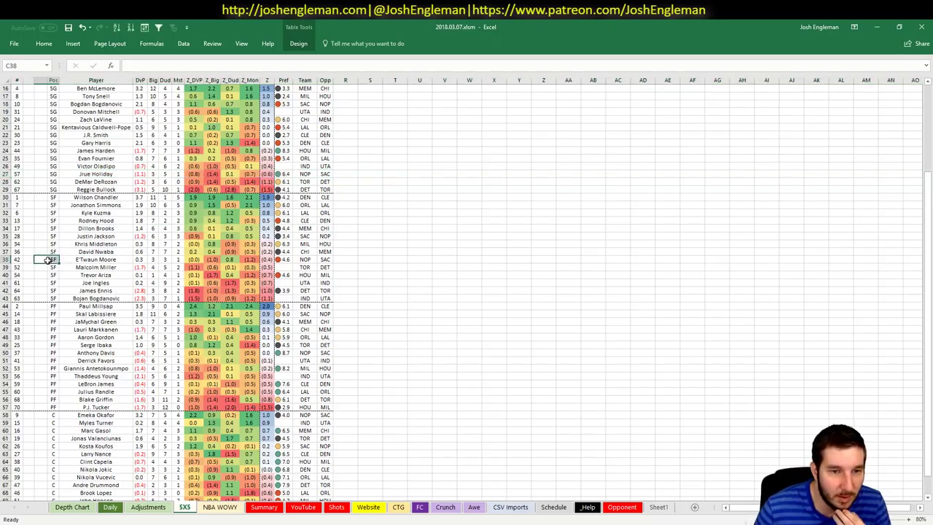
scroll(109, 251, down, 1)
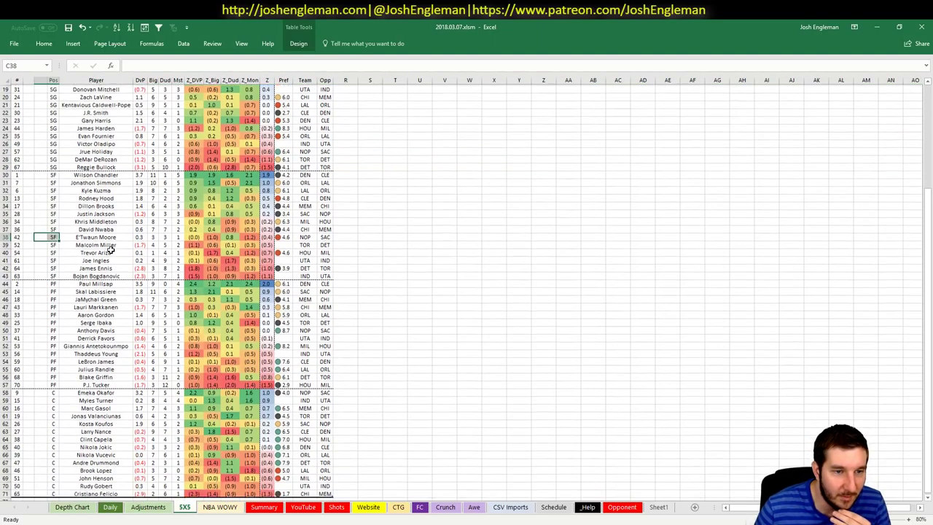
scroll(110, 249, down, 4)
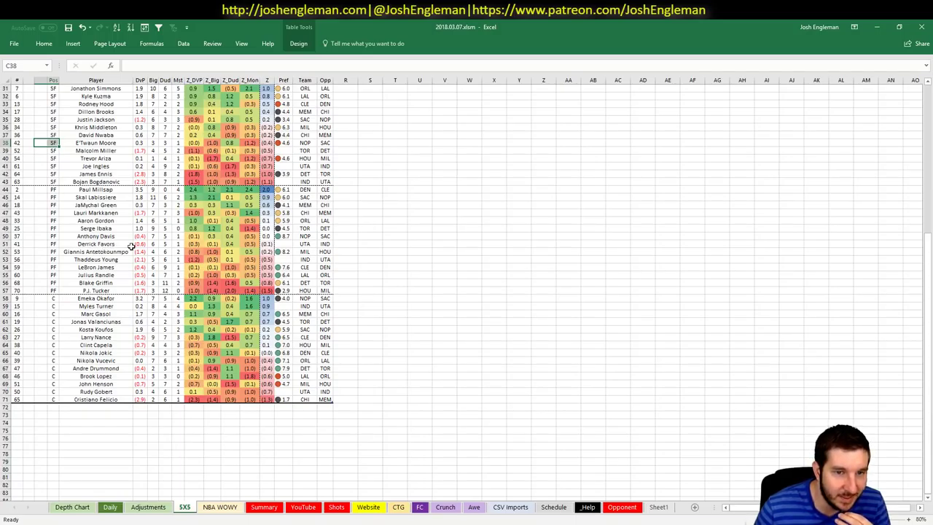
click(11, 218)
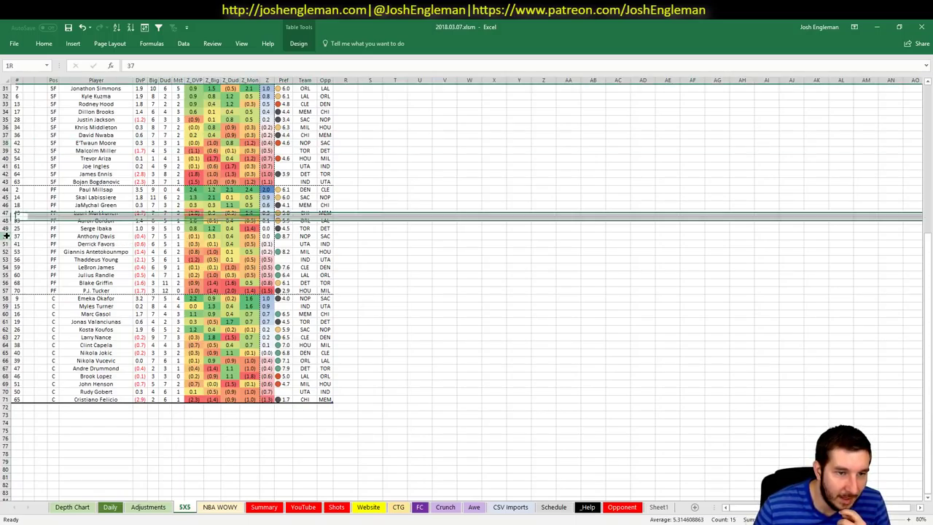
click(10, 236)
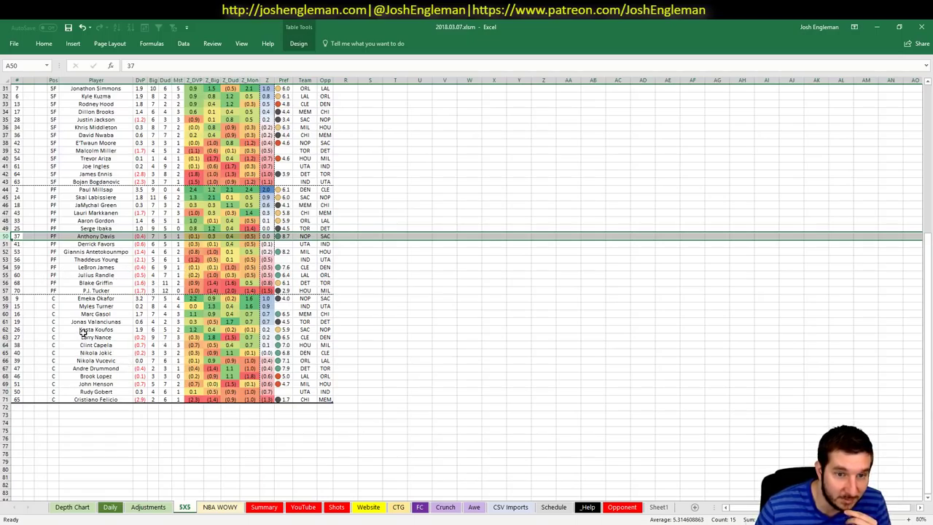
click(10, 298)
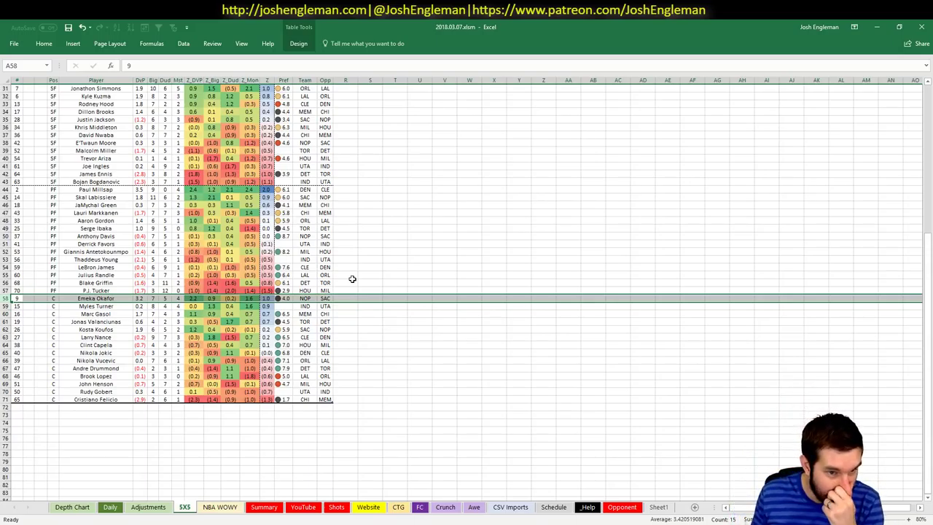
Set E'Twaun Moore's BOOST to 2% on the Adjustments sheet.
click(148, 507)
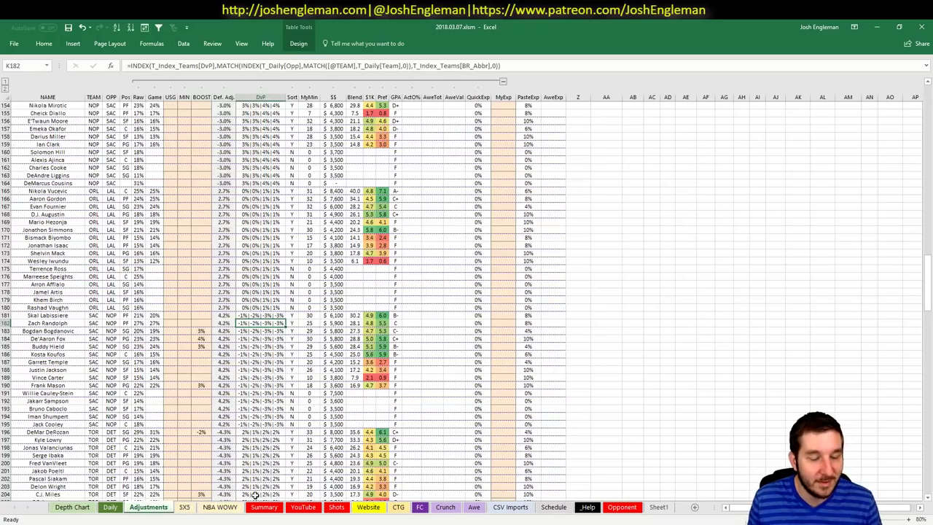
click(303, 507)
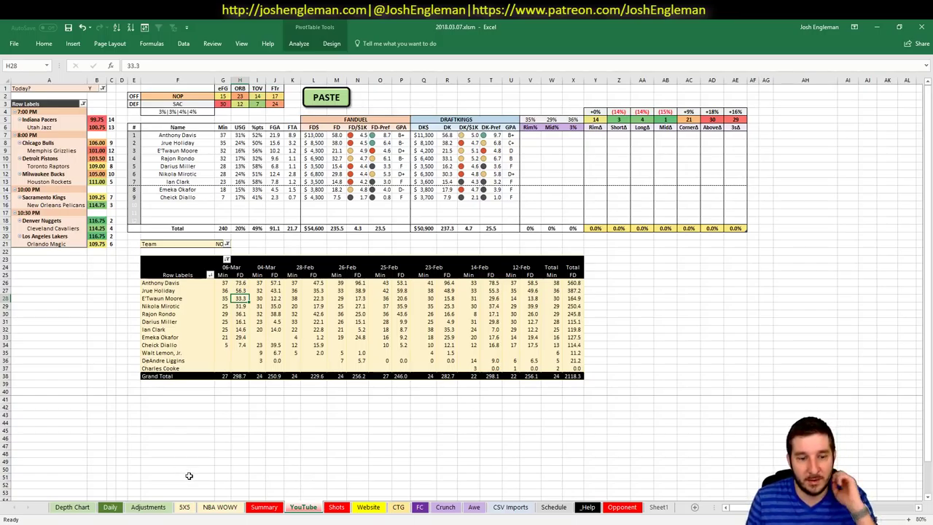
click(148, 507)
click(178, 330)
scroll(182, 334, up, 10)
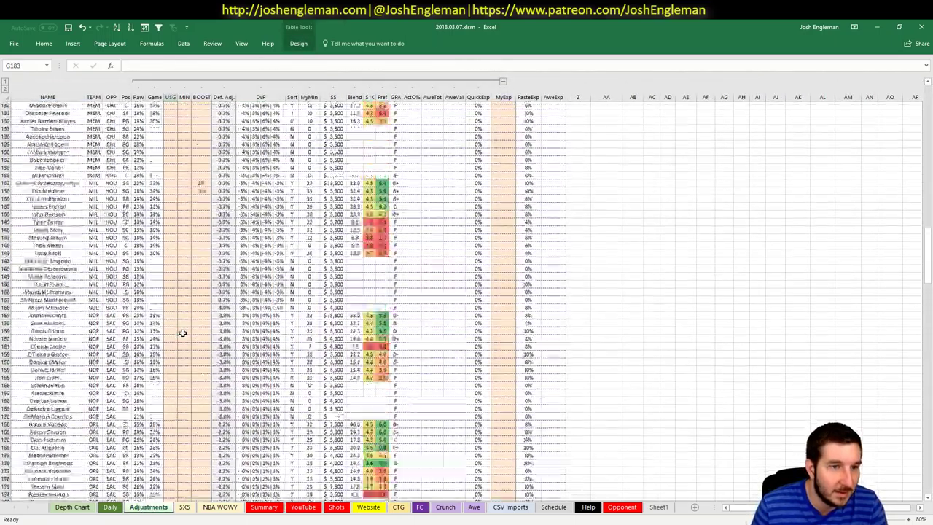
click(201, 355)
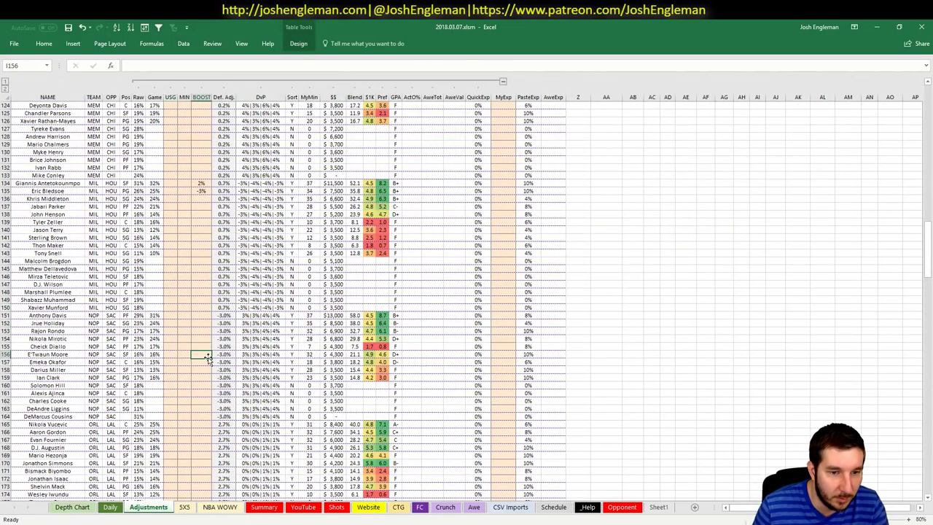
text(2)
click(201, 378)
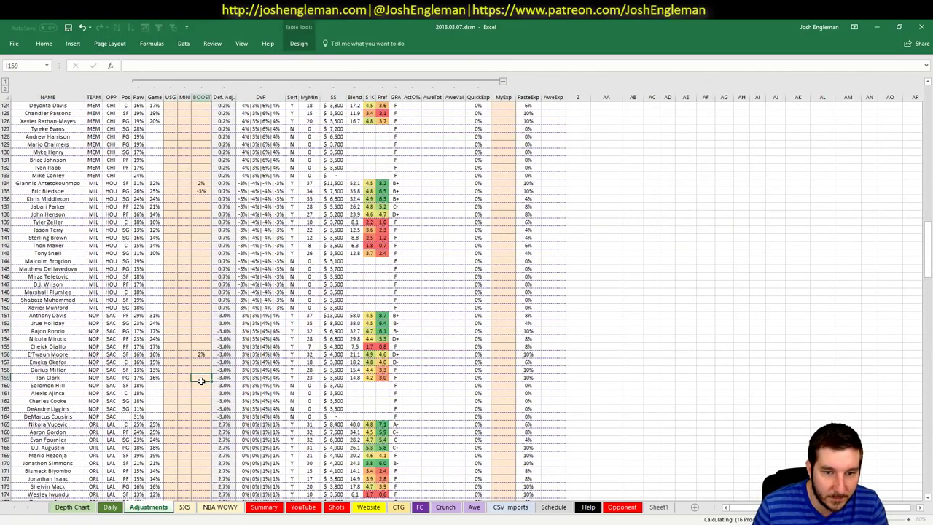
Review New Orleans' projections and recent game logs on the YouTube sheet, including Rajon Rondo's minutes and projection row.
click(309, 509)
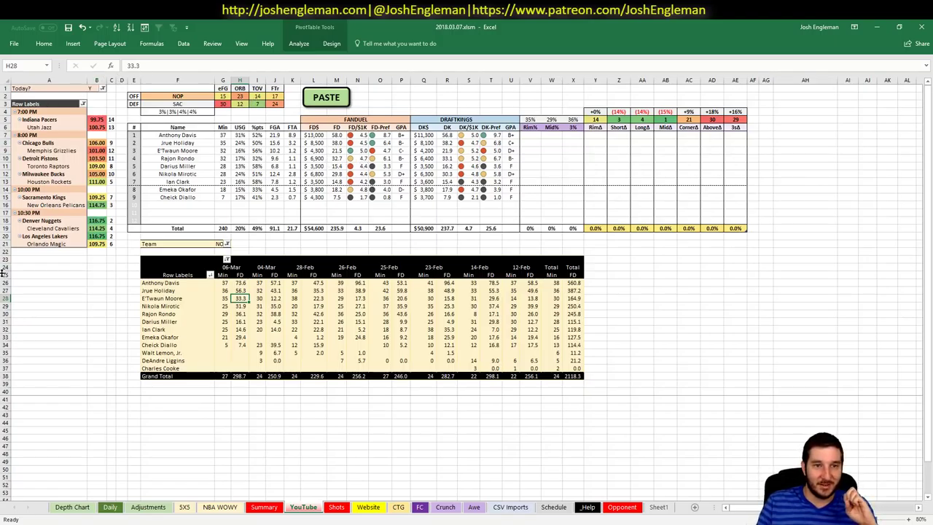
mouse_move(311, 283)
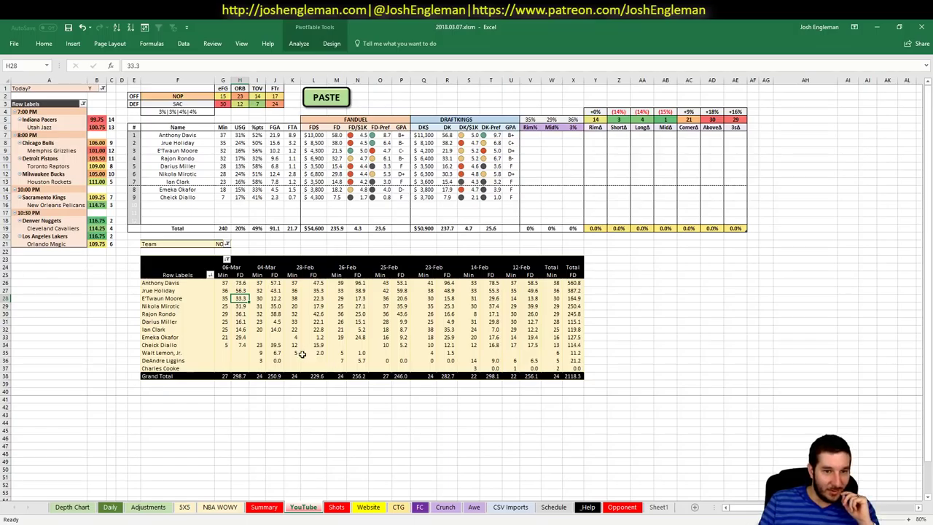
mouse_move(282, 330)
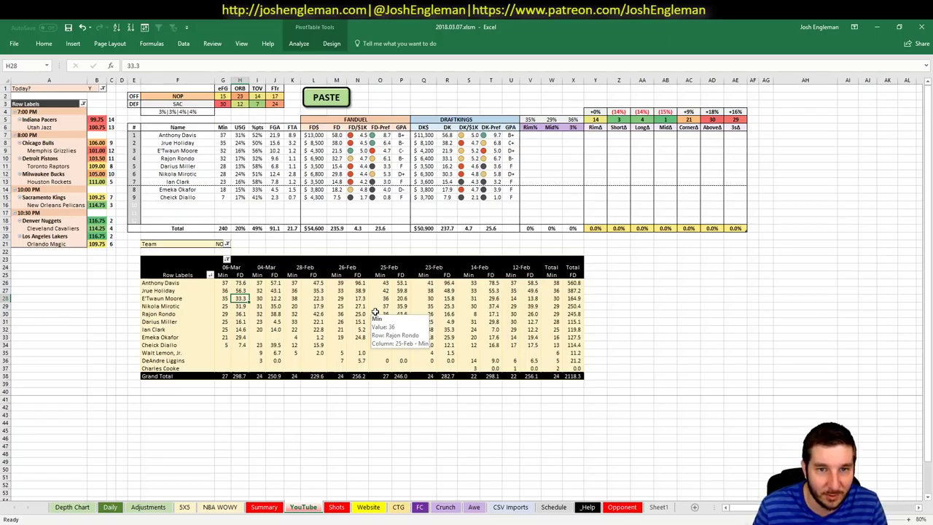
click(195, 158)
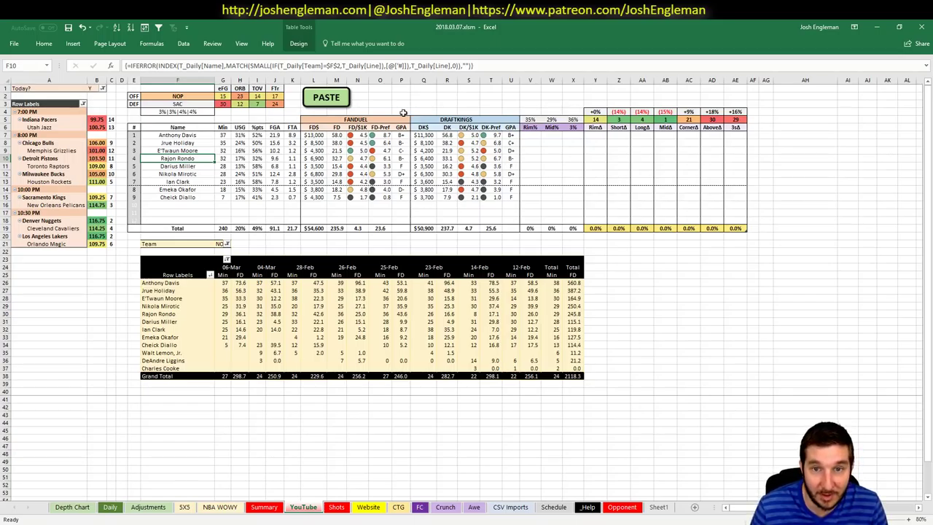
Change the offensive team in the YouTube sheet's matchup table to DEN.
click(207, 97)
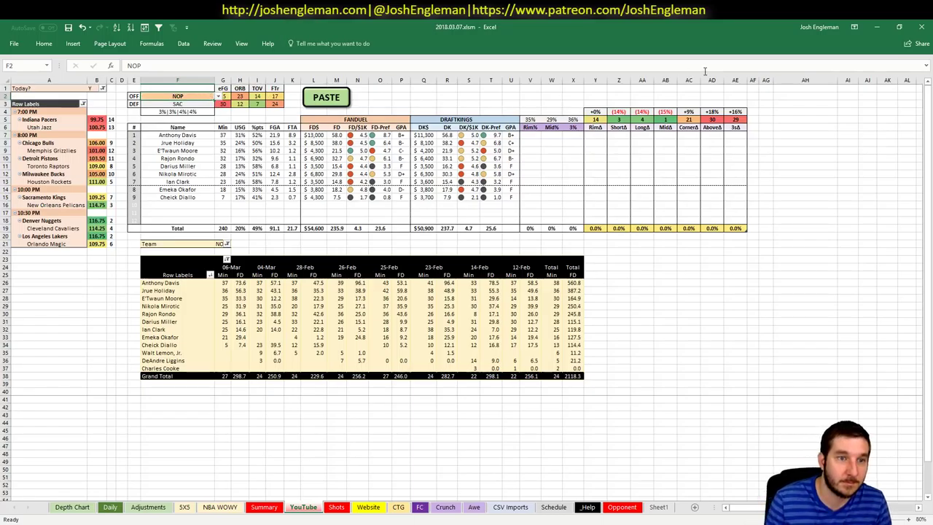
text(DEN)
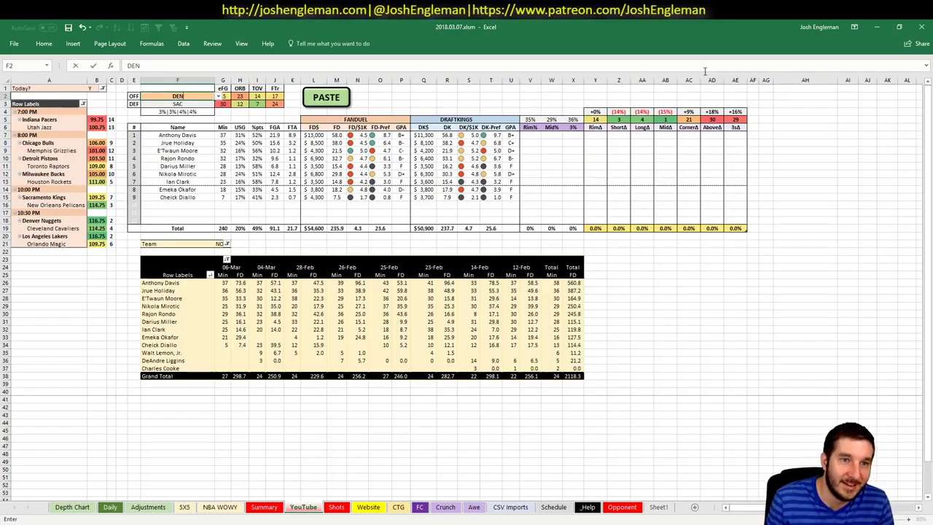
key(Return)
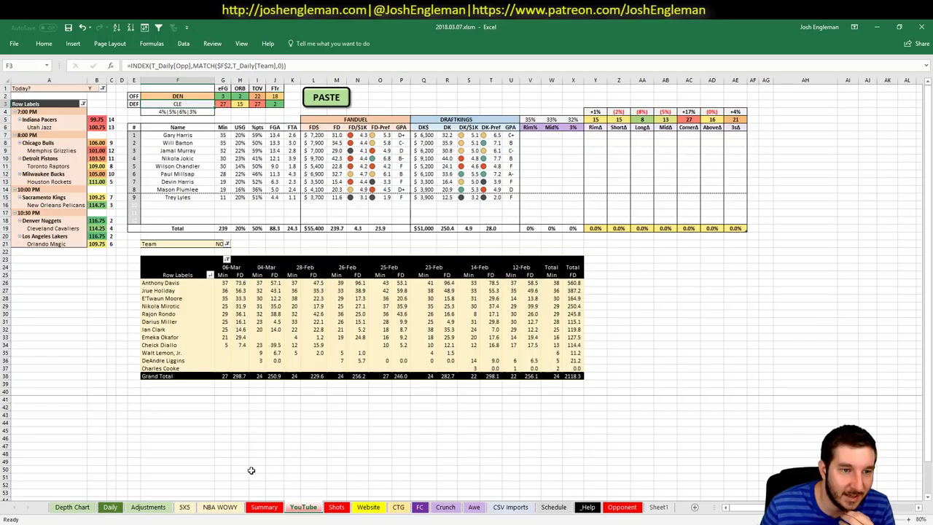
Check Denver's matchup figures against Cleveland in the Summary sheet's team table.
click(264, 507)
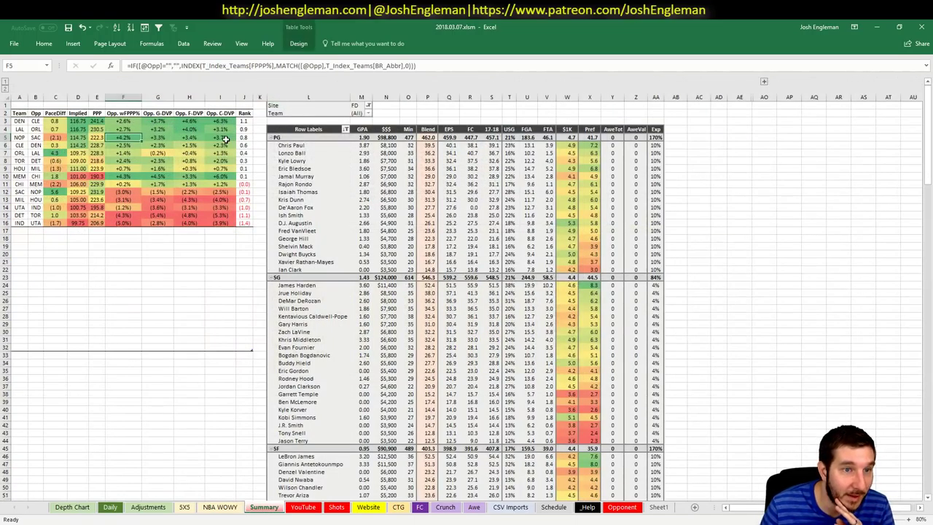
click(218, 507)
click(146, 506)
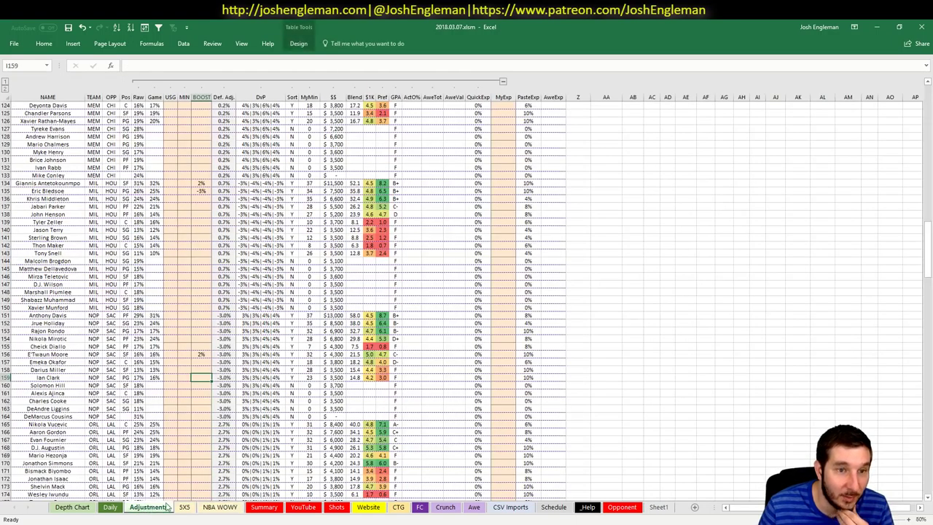
Examine Jamal Murray's row among the point guards on the 5X5 sheet, including his Big and Z_DVP figures.
click(185, 507)
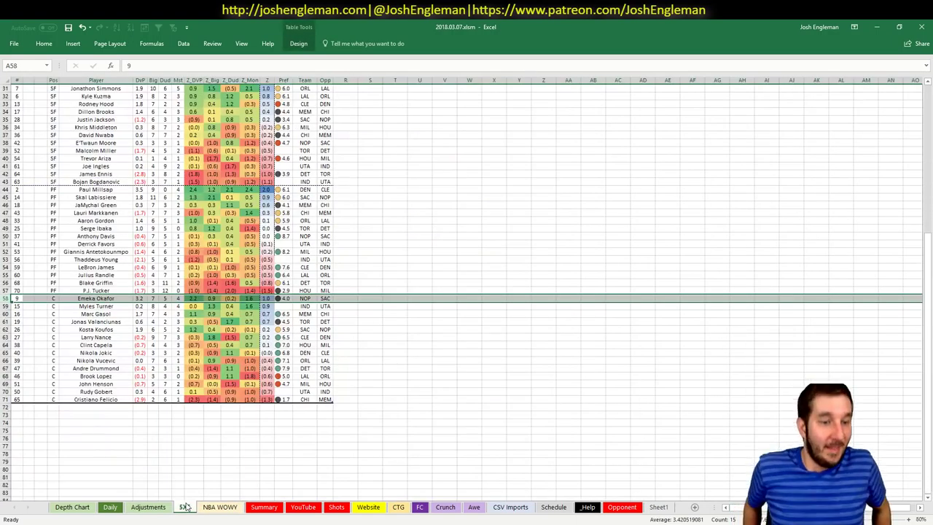
key(ctrl+Home)
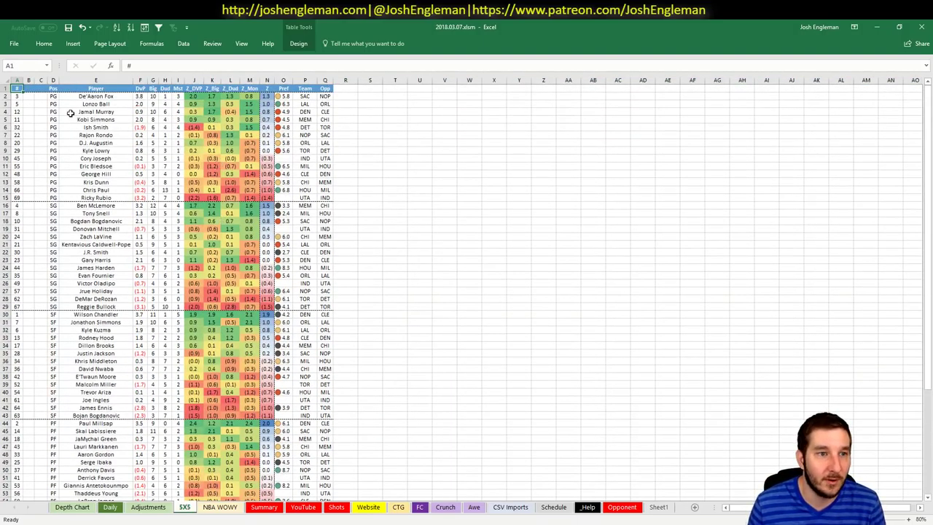
drag(73, 113, 11, 112)
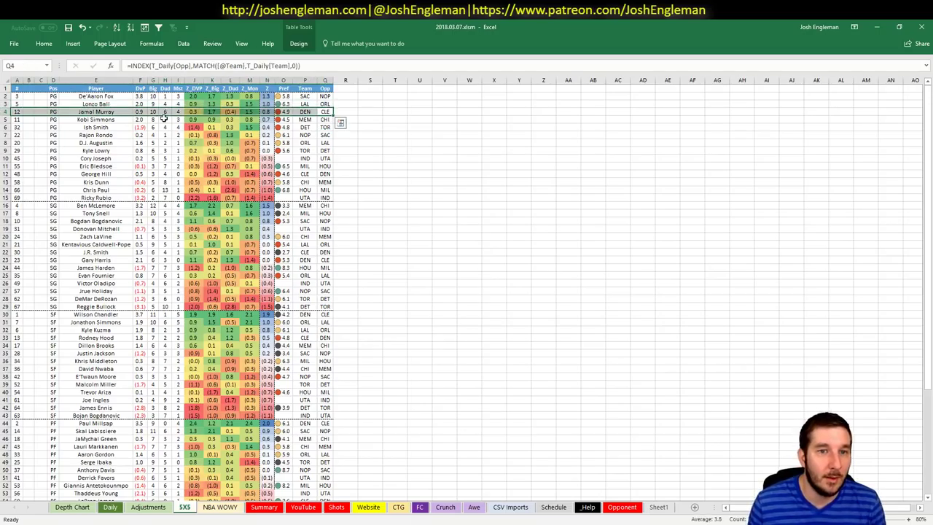
click(93, 112)
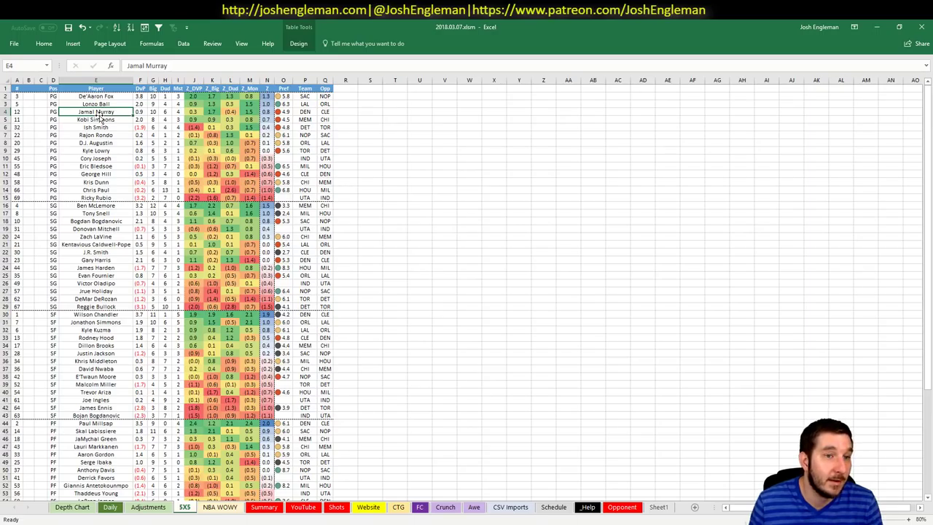
click(152, 112)
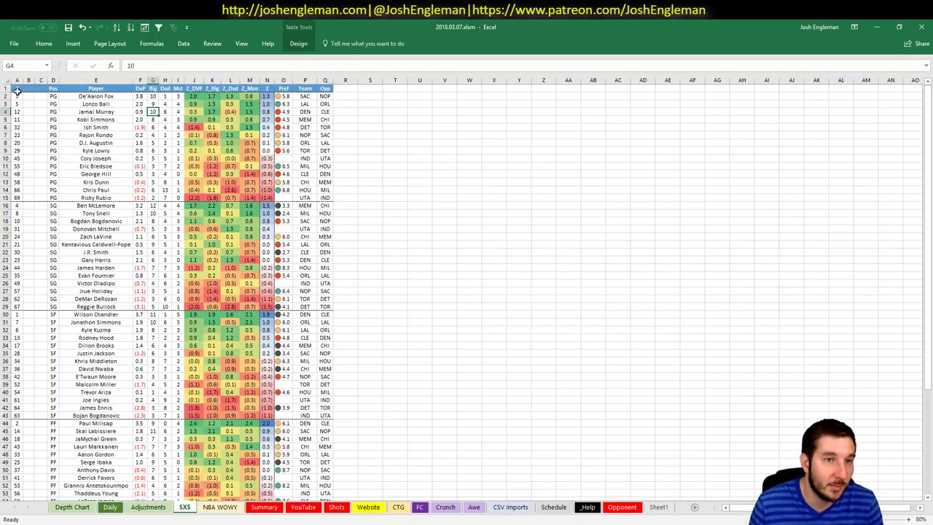
click(5, 111)
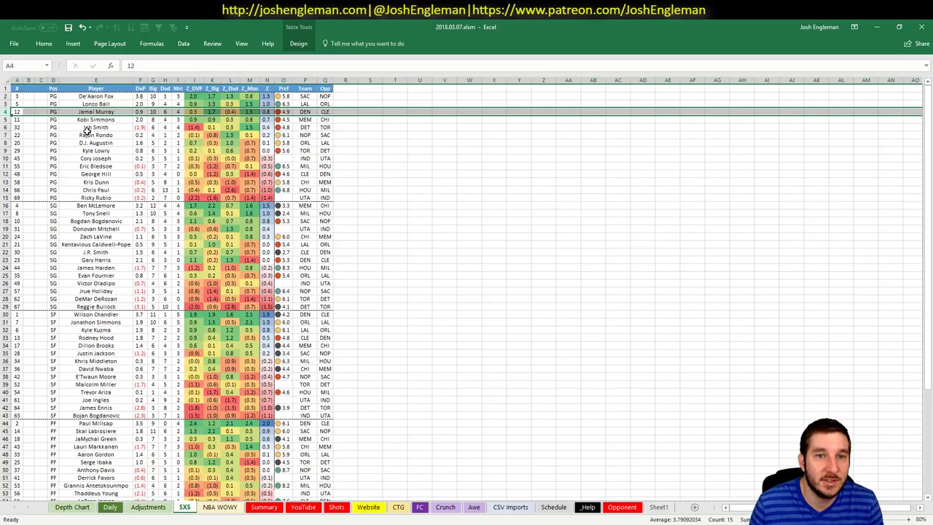
click(193, 137)
drag(96, 111, 201, 110)
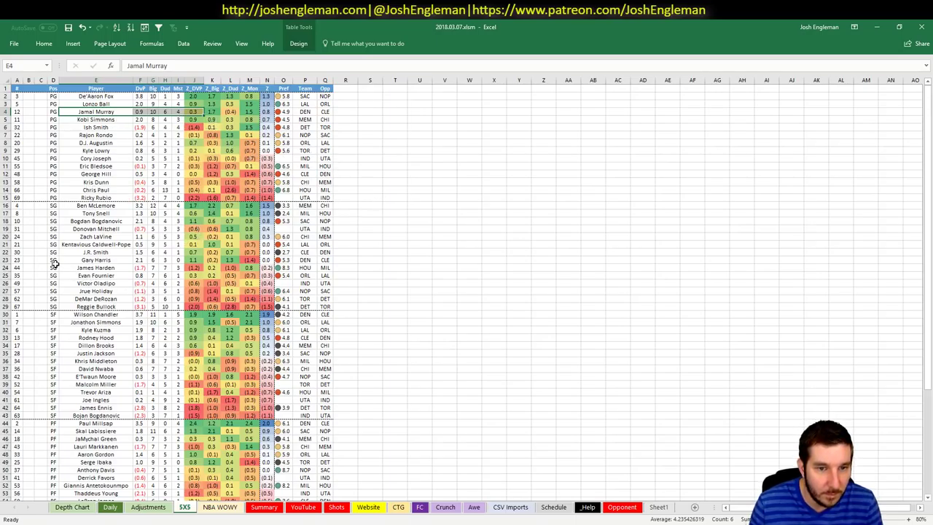
Examine the 5X5 sheet rows of Denver's Gary Harris, Wilson Chandler, Paul Millsap and Nikola Jokic.
click(9, 259)
scroll(172, 239, down, 7)
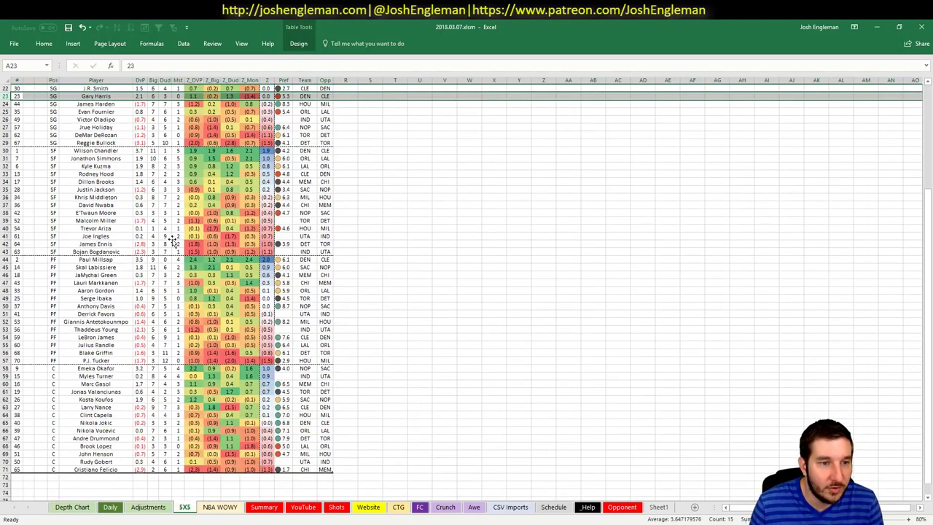
click(6, 149)
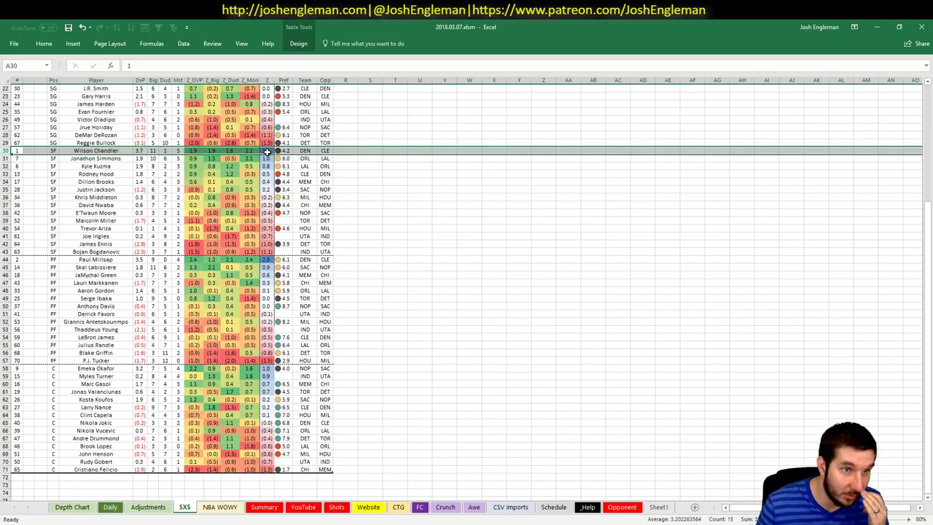
click(71, 315)
click(16, 259)
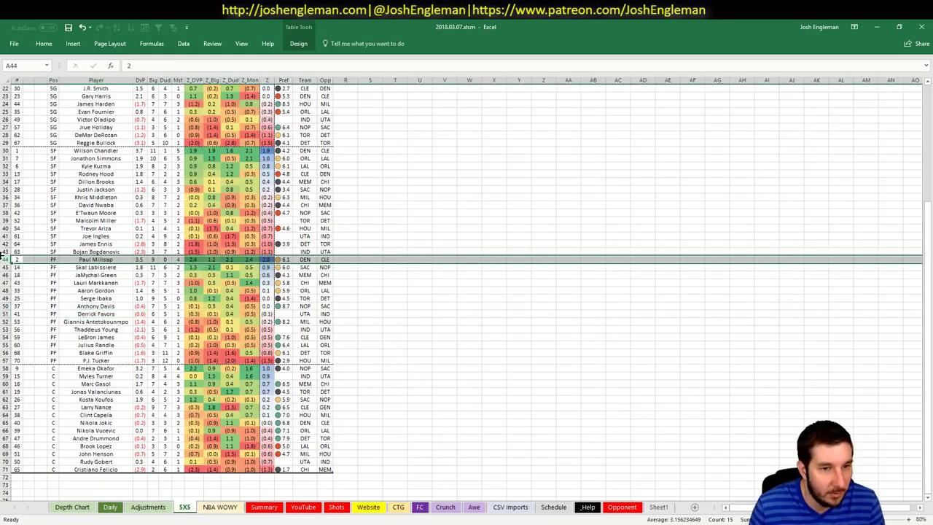
scroll(107, 249, down, 1)
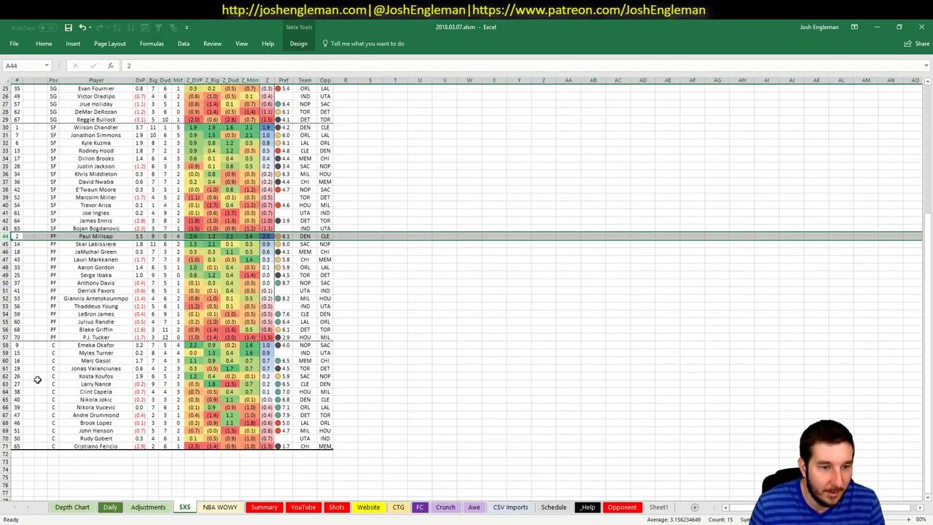
click(3, 399)
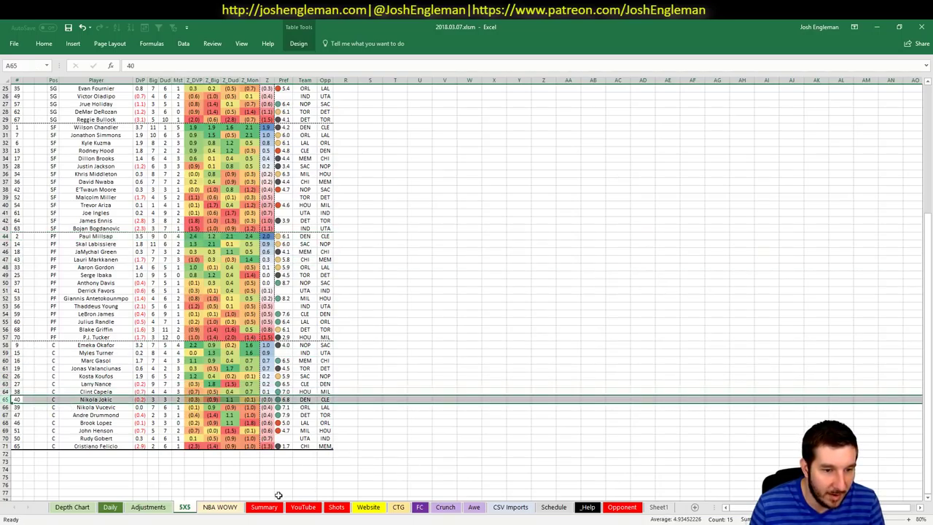
Filter the YouTube sheet's game log to team DEN and check Will Barton's FanDuel salary and DraftKings GPA grade.
click(148, 507)
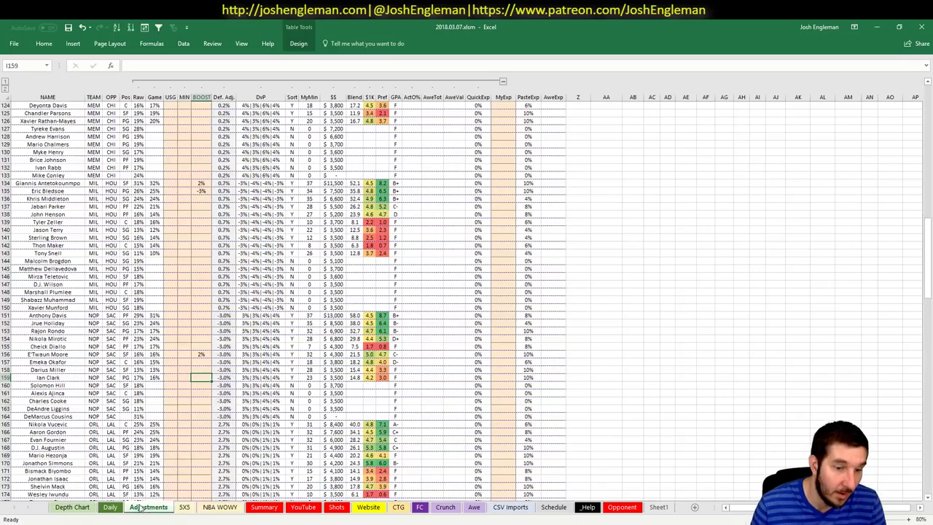
click(110, 507)
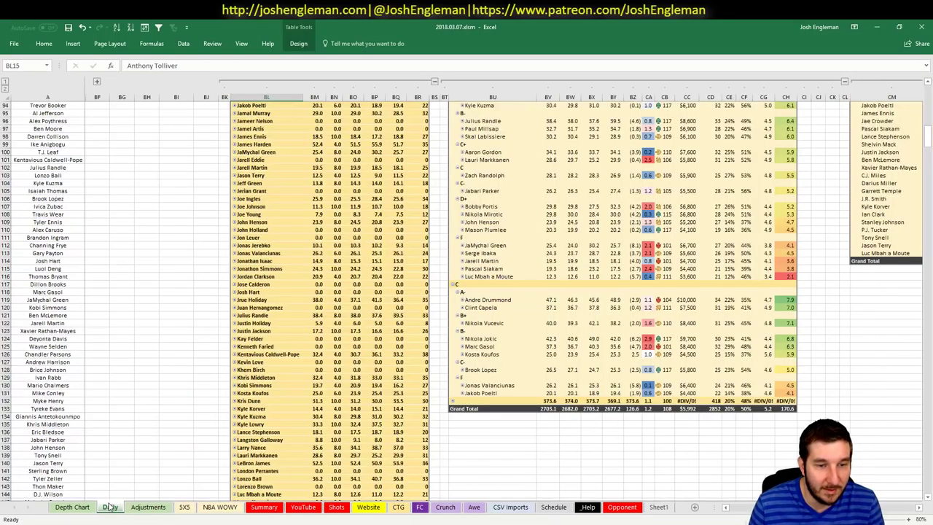
click(277, 510)
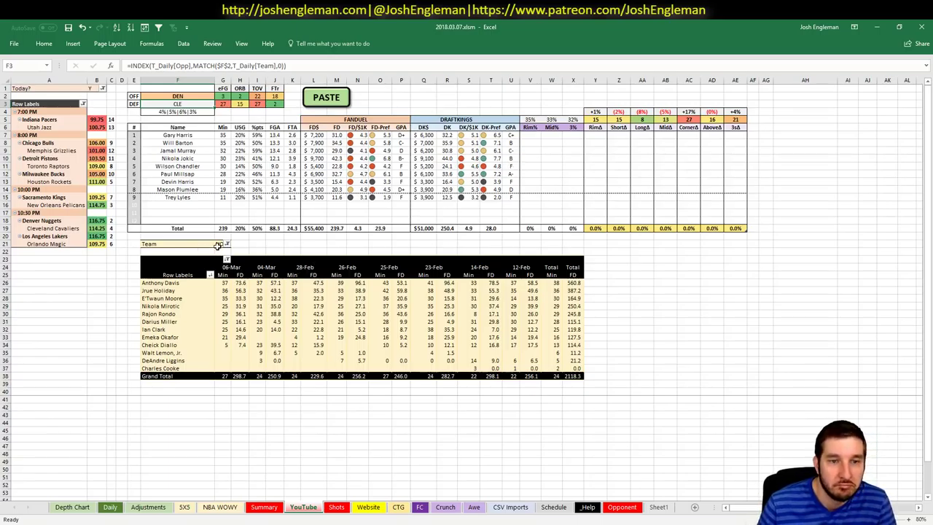
click(218, 245)
text(DE)
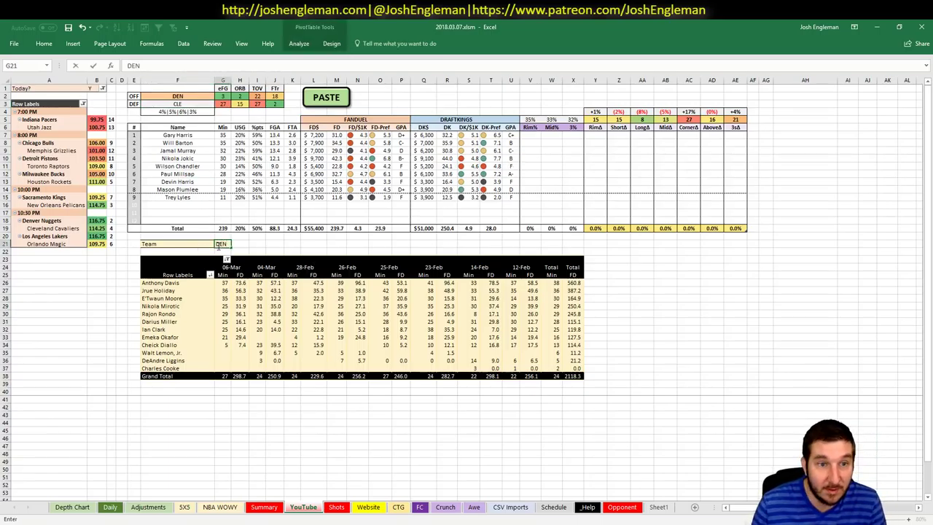
text(N)
key(Return)
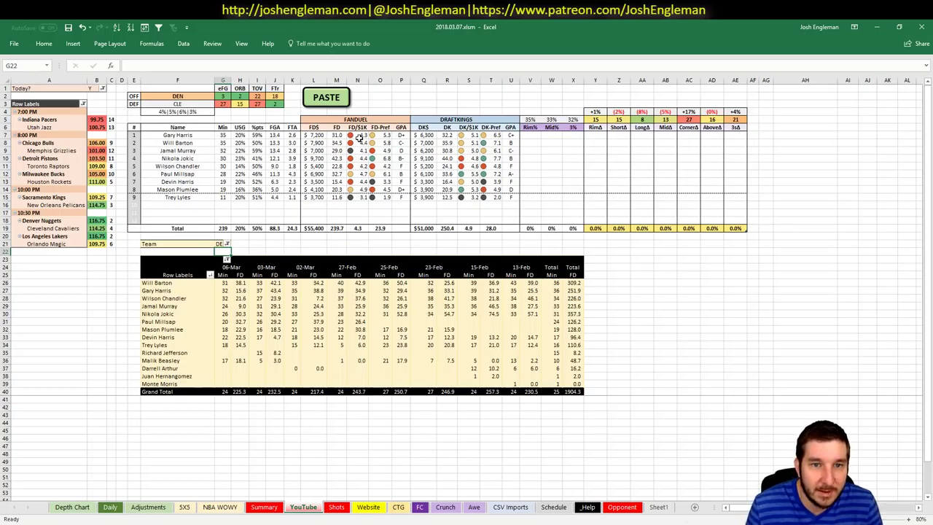
click(314, 143)
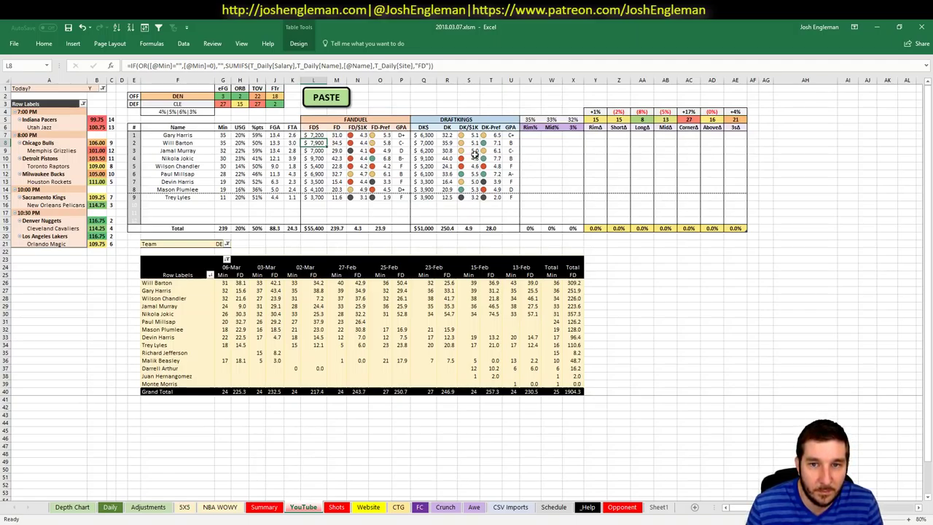
click(511, 142)
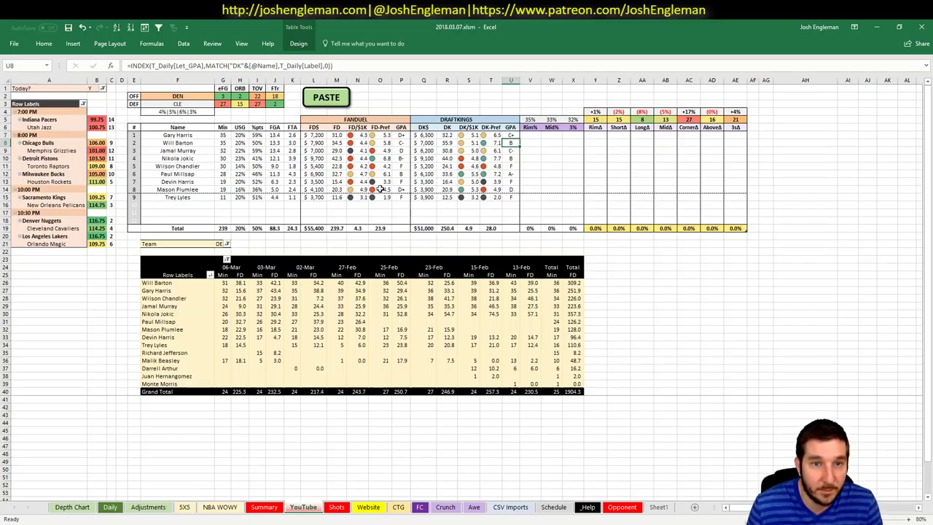
Set Jamal Murray's BOOST to 2% in the Adjustments sheet.
click(148, 507)
click(111, 305)
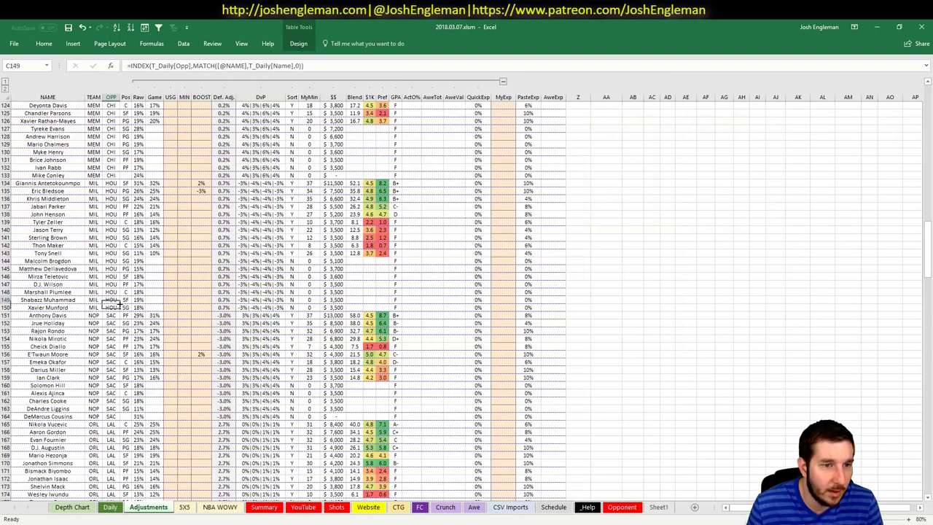
scroll(113, 305, up, 20)
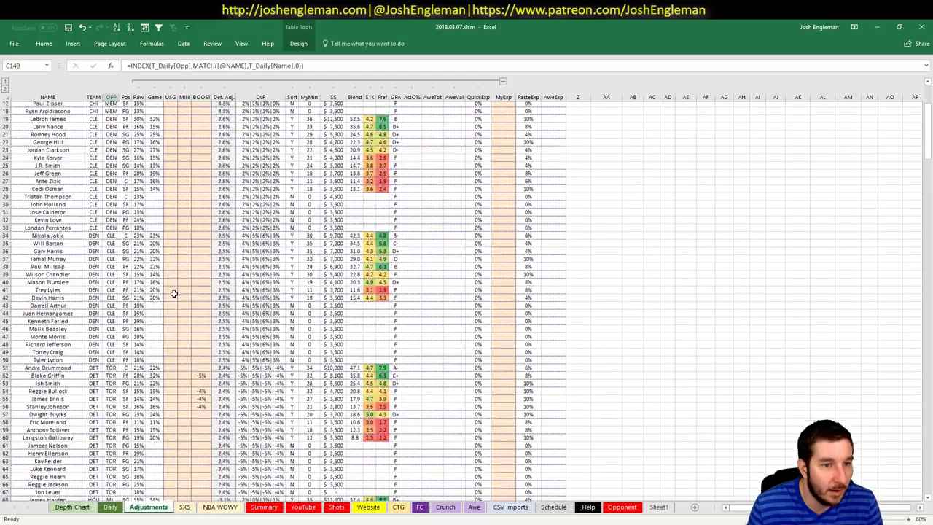
scroll(173, 293, up, 1)
click(201, 268)
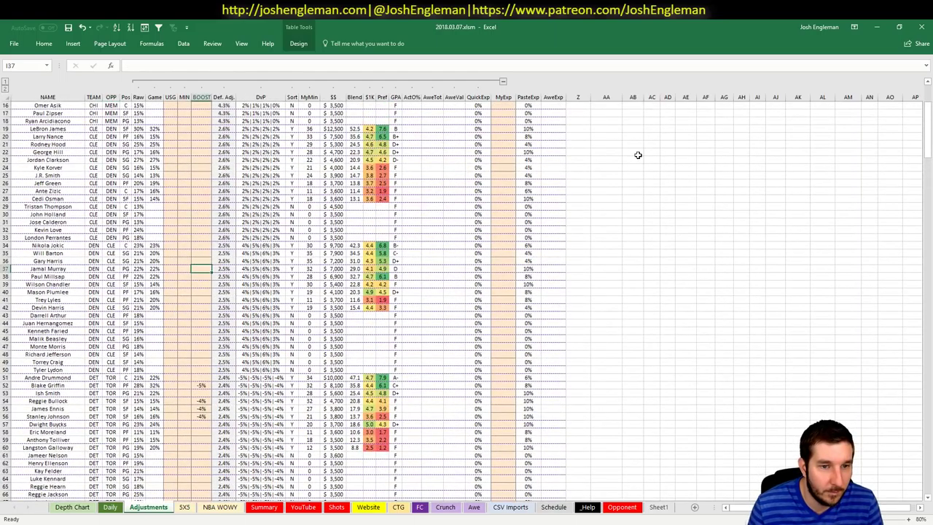
text(2%)
key(Return)
Check Jamal Murray's FanDuel projection on the YouTube sheet and his 25-Feb FD score in the game log.
click(304, 507)
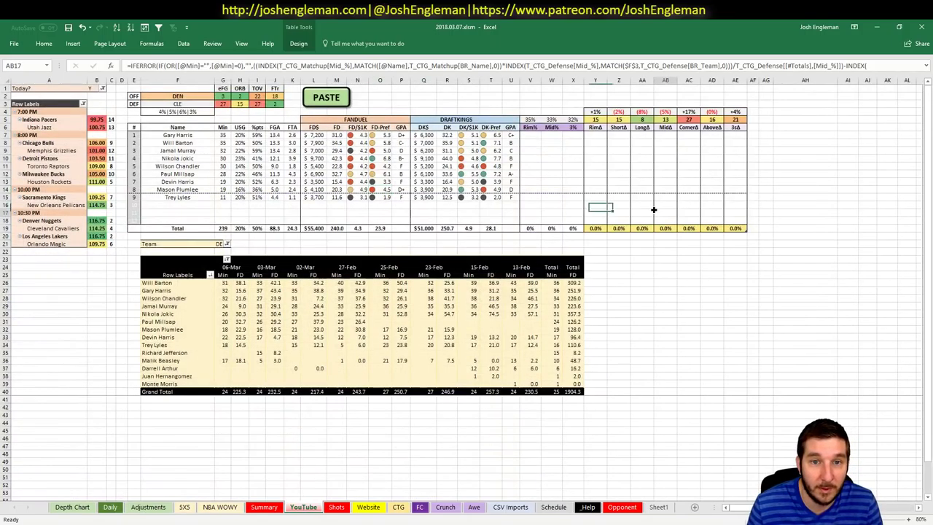
click(341, 150)
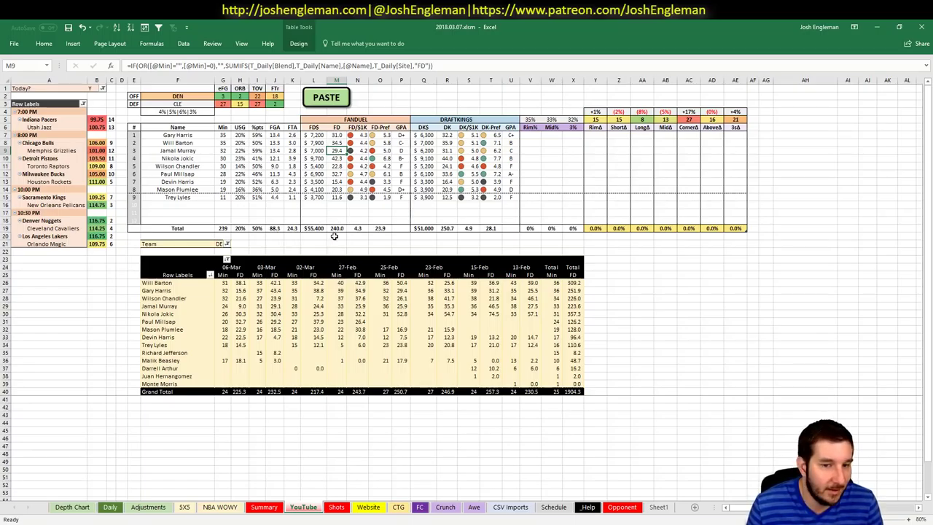
right_click(407, 307)
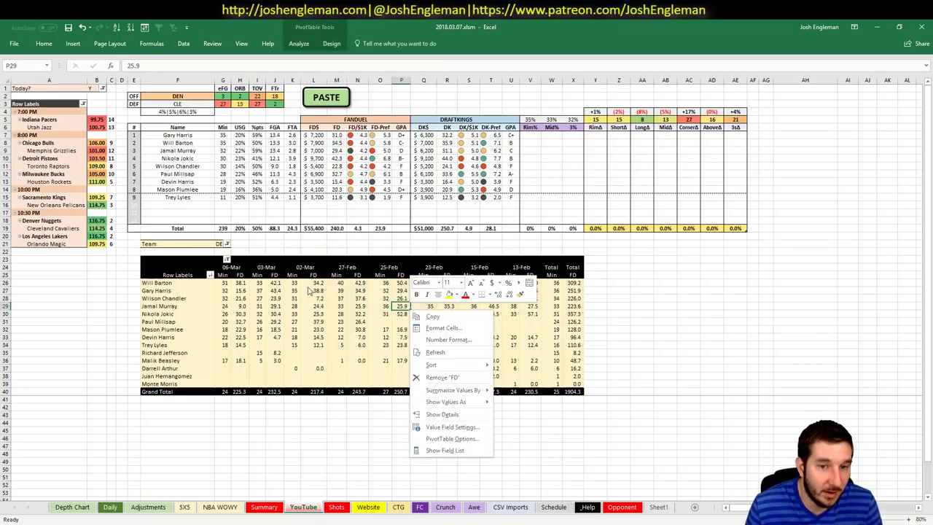
click(328, 244)
click(268, 245)
click(260, 248)
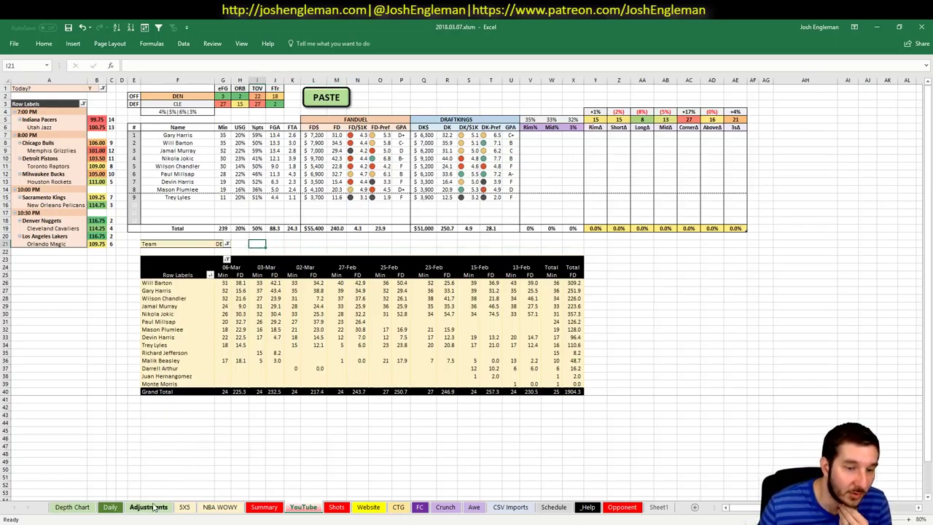
Examine Nikola Jokic's FanDuel and DraftKings figures and compare his recent and earlier games in the game log.
drag(319, 160, 528, 156)
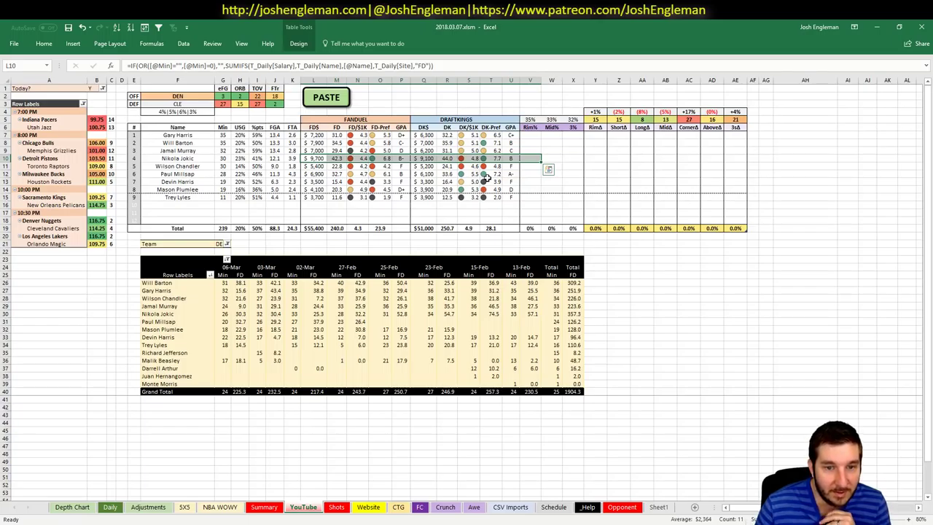
drag(223, 314, 348, 313)
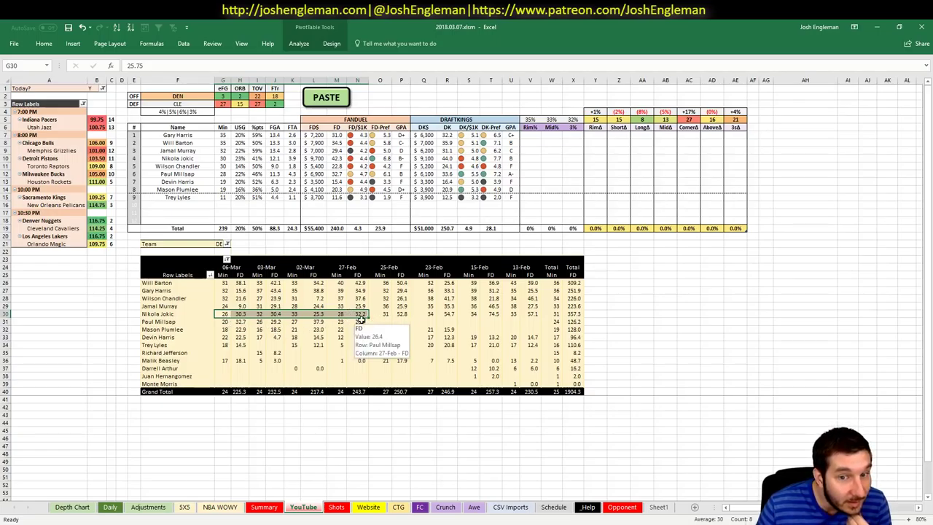
drag(400, 314, 543, 314)
click(490, 315)
click(447, 314)
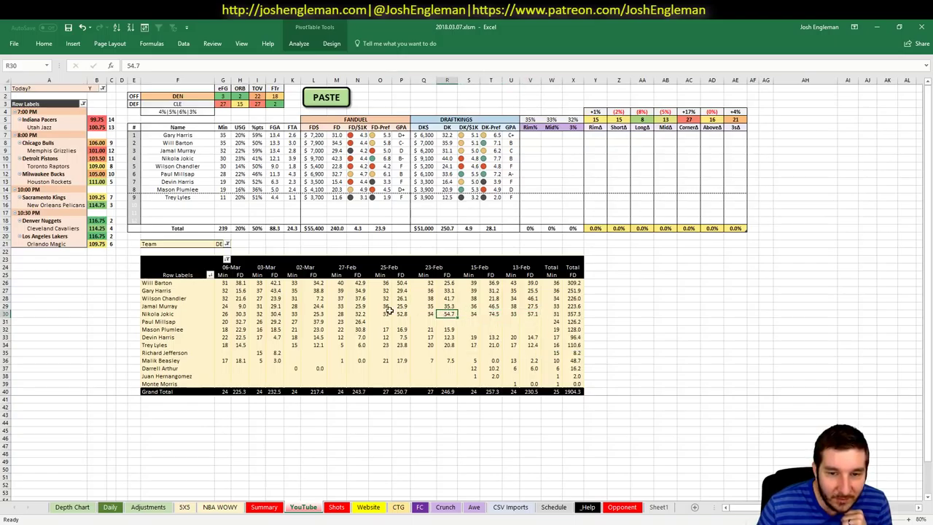
click(400, 314)
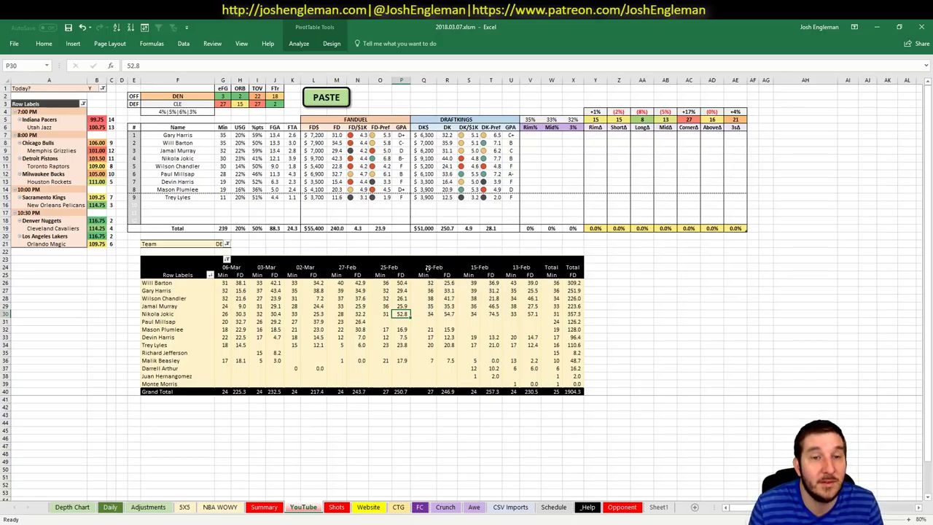
click(270, 245)
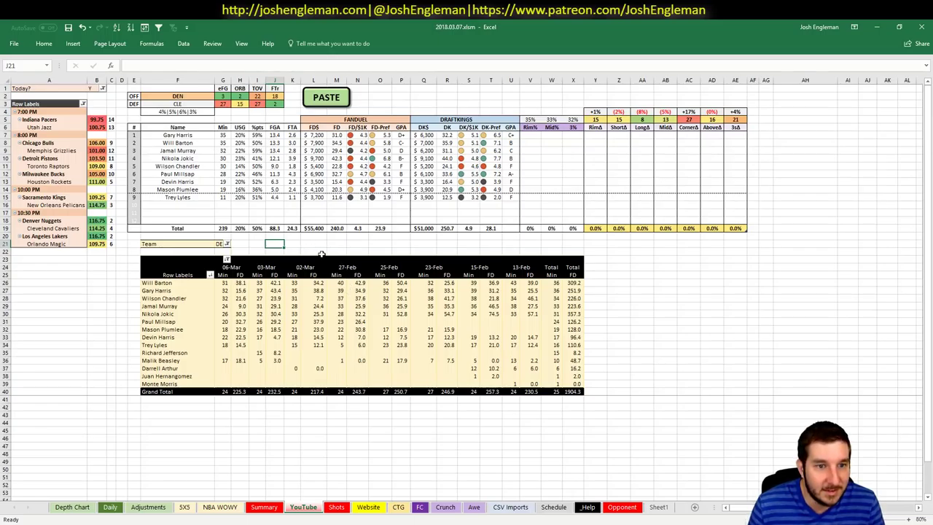
click(220, 243)
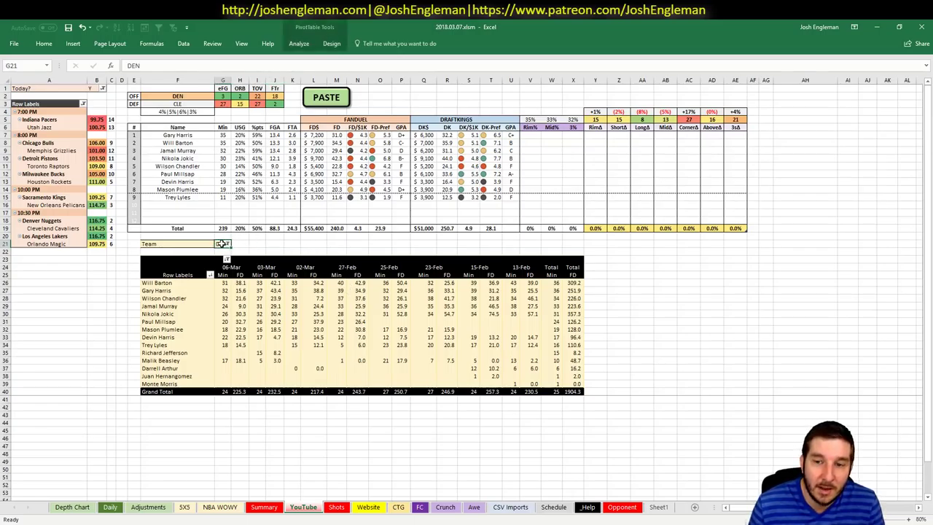
click(266, 243)
click(239, 244)
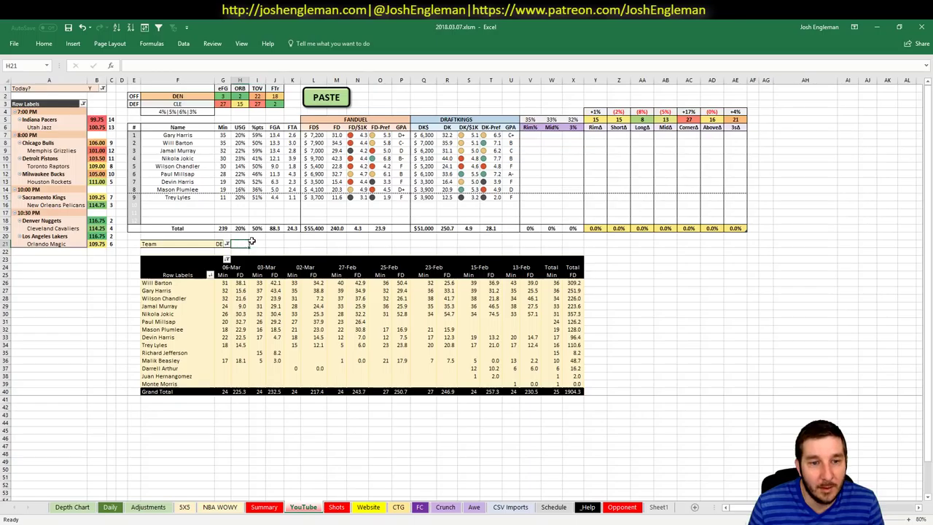
click(256, 243)
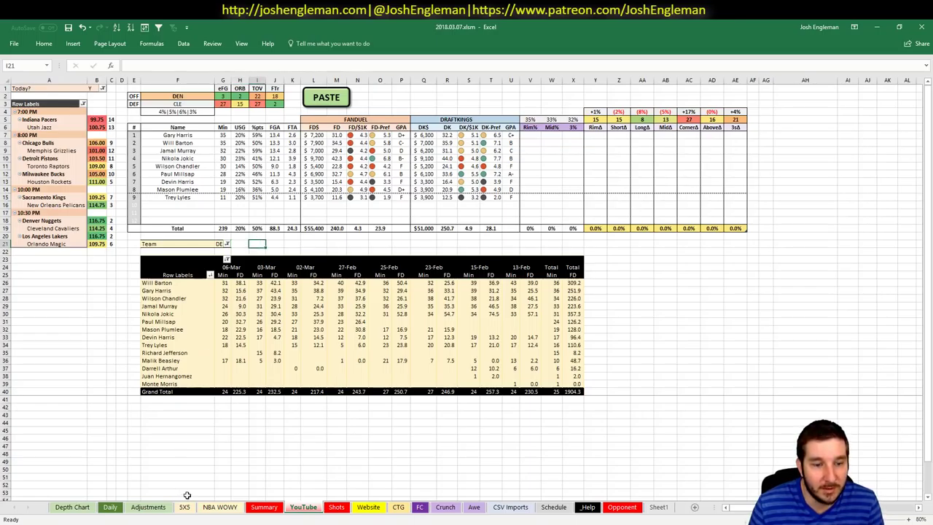
Review Nikola Jokic's preference and GPA ratings, and Wilson Chandler's FanDuel and DraftKings figures in the matchup table.
drag(379, 157, 513, 158)
click(330, 245)
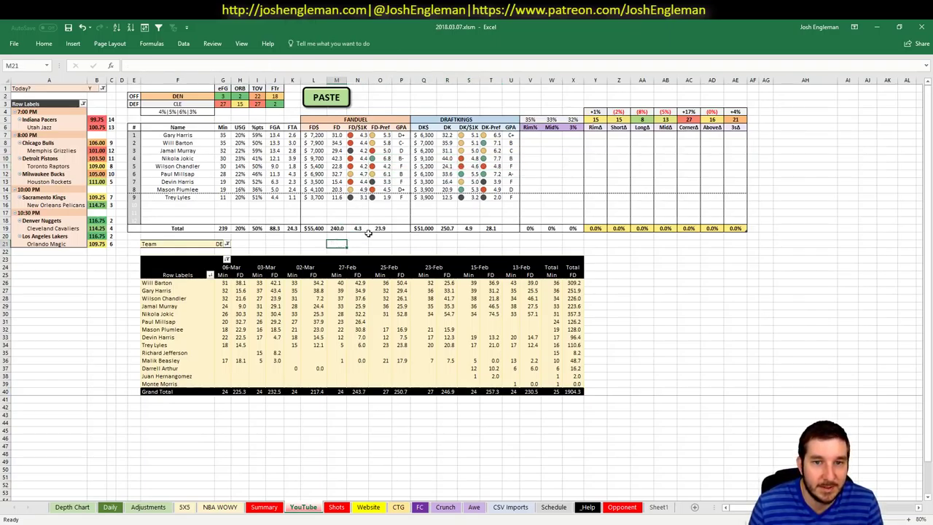
drag(310, 167, 521, 167)
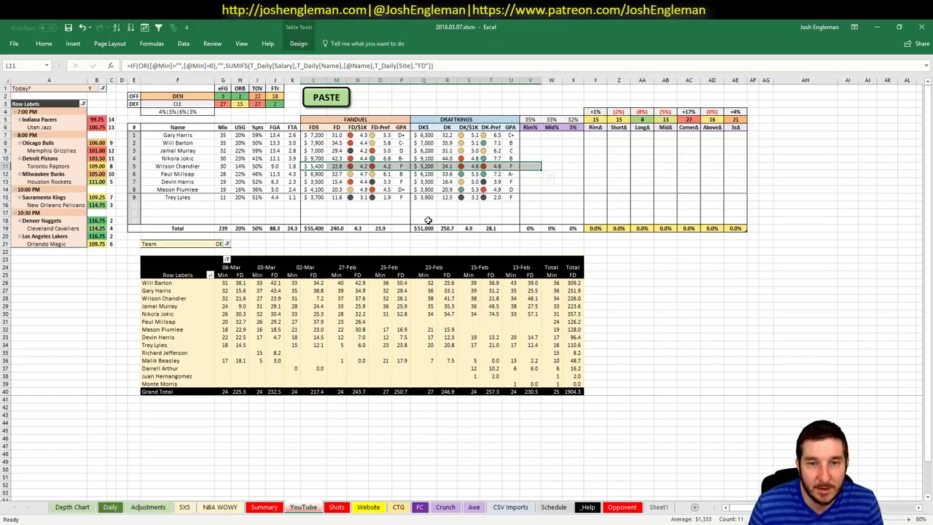
Set Wilson Chandler's BOOST to 3.5% in the Adjustments sheet and check his row on the YouTube sheet.
click(148, 507)
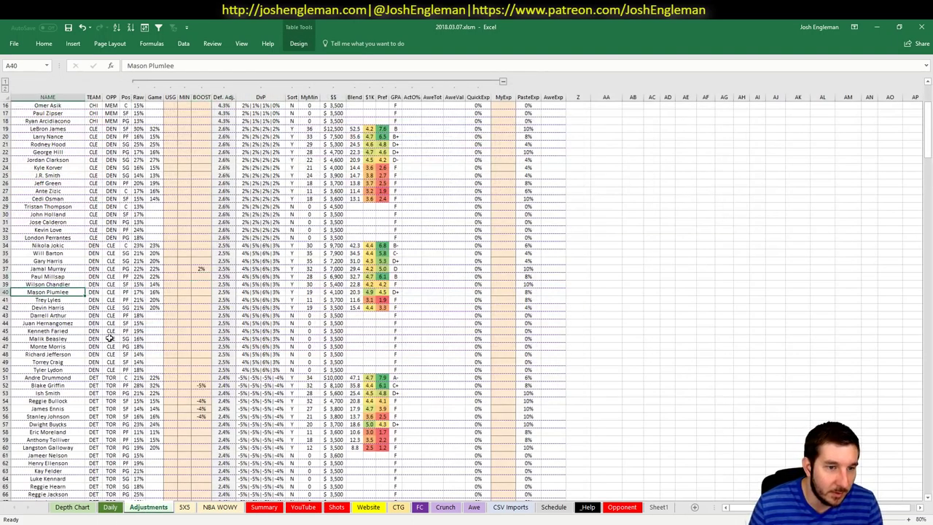
click(203, 284)
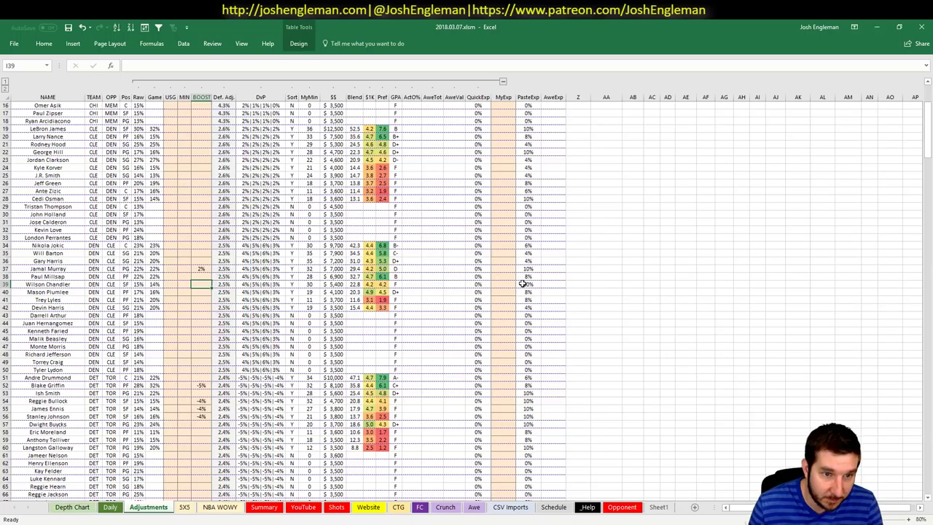
text(3.5)
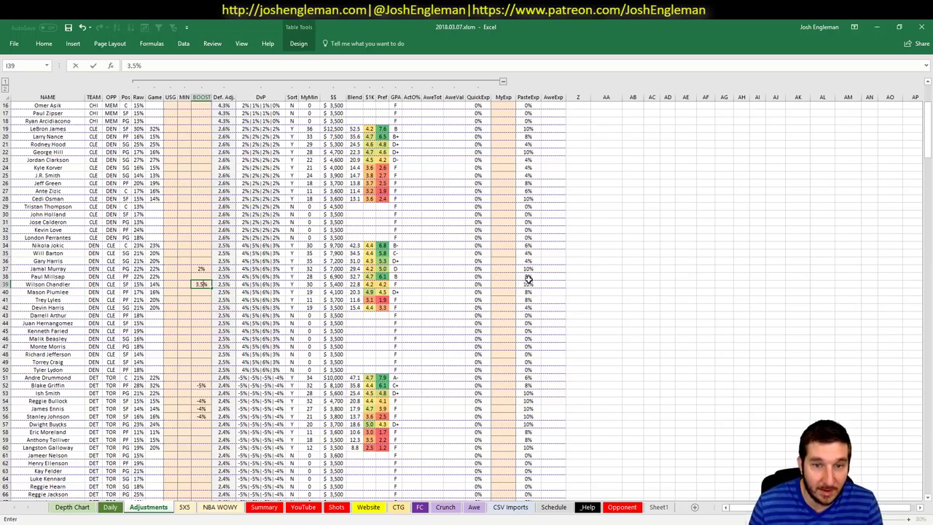
key(Return)
click(304, 507)
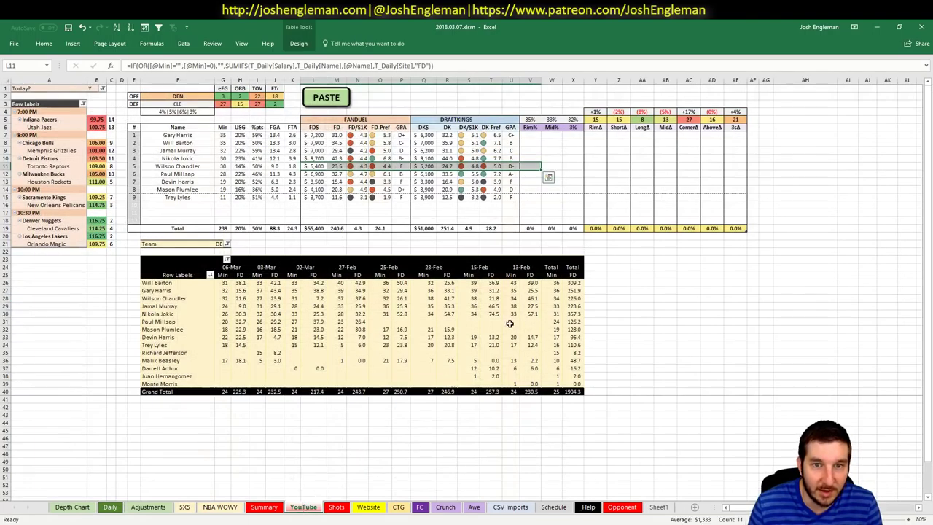
click(178, 166)
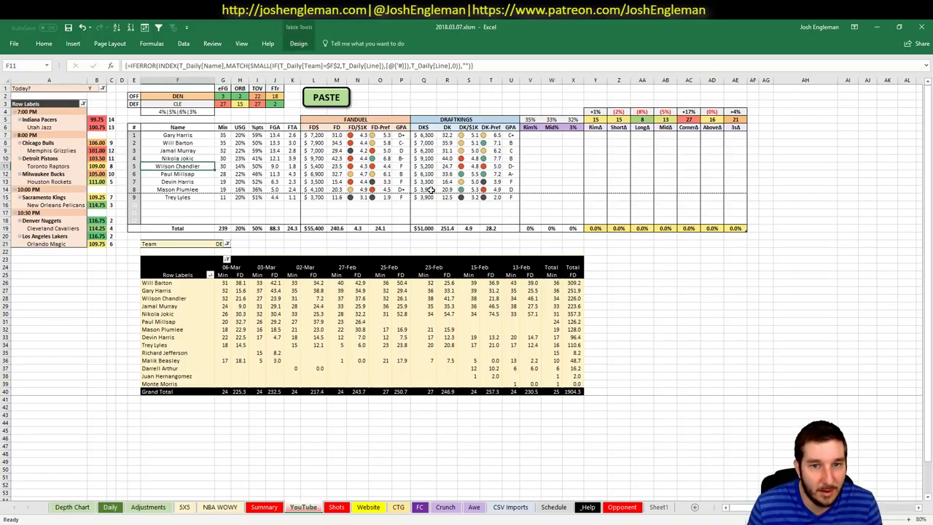
Examine Paul Millsap's salaries, DK-Pref and GPA grades on FanDuel and DraftKings in the matchup table.
click(495, 174)
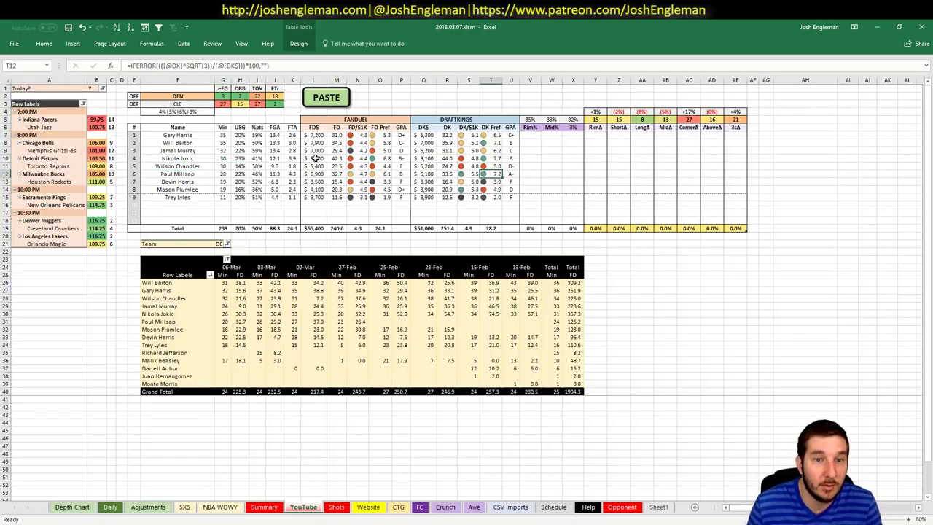
drag(314, 178, 509, 176)
click(509, 176)
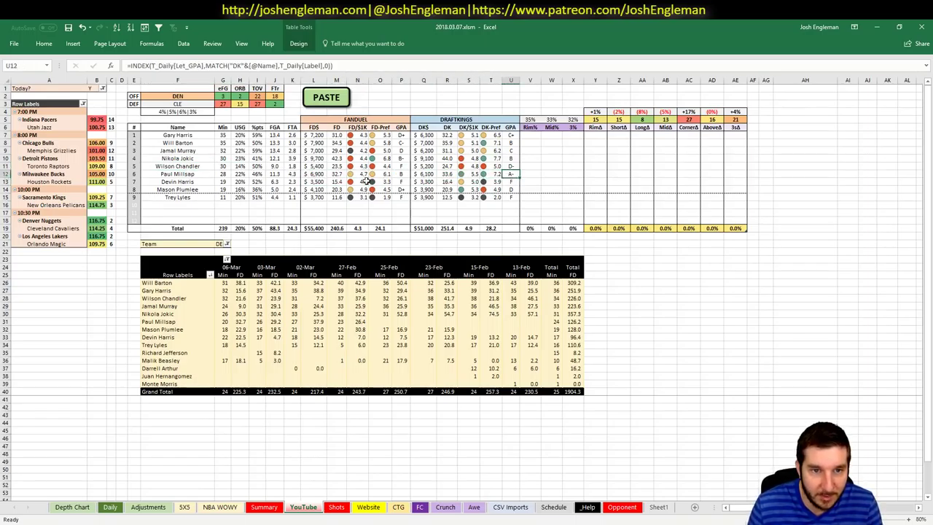
click(315, 174)
click(423, 174)
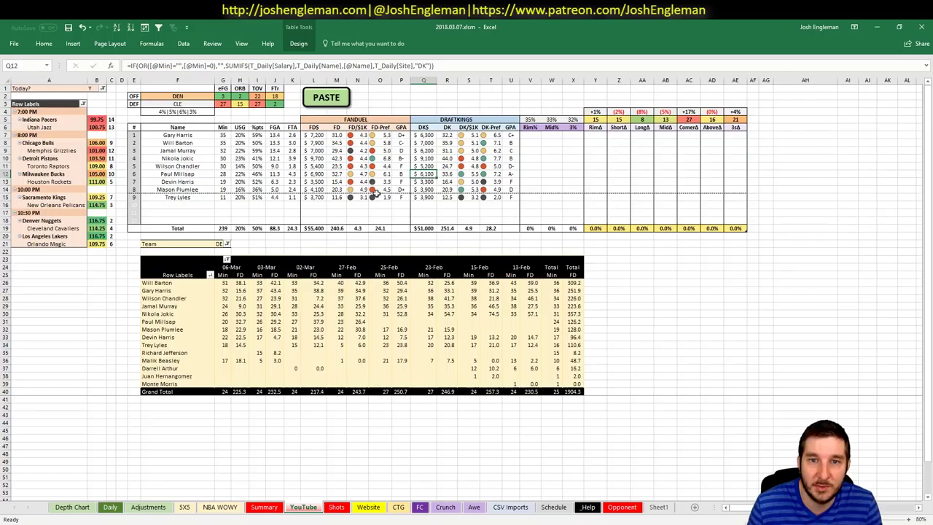
click(400, 174)
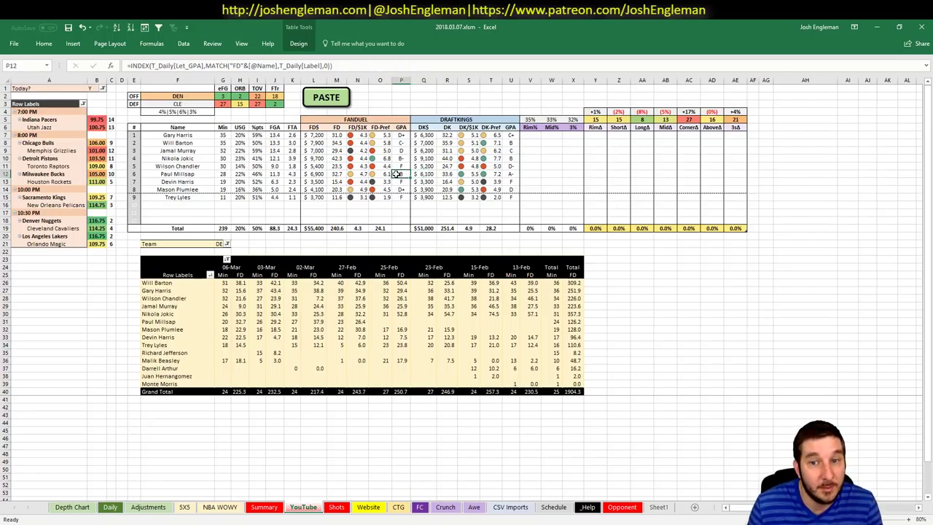
click(510, 175)
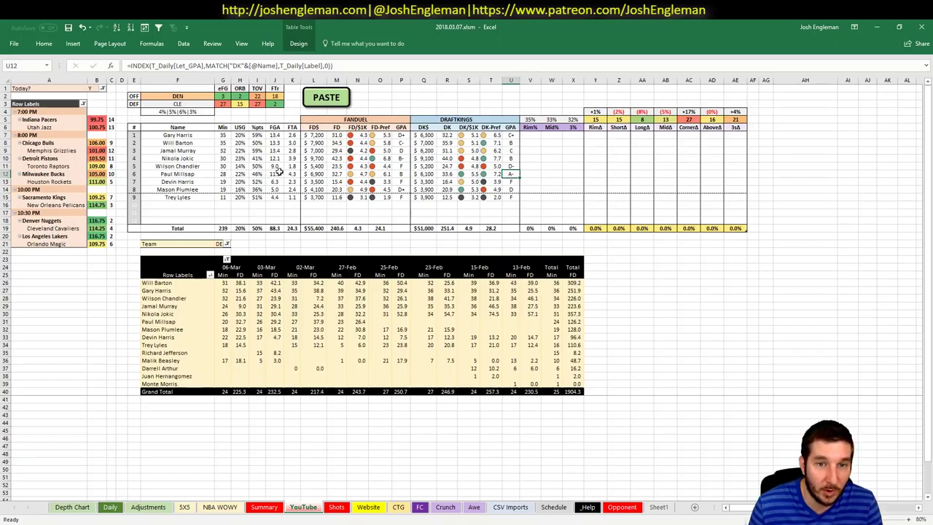
Set the matchup table's offensive team to CLE on the YouTube sheet.
click(178, 95)
text(CLE)
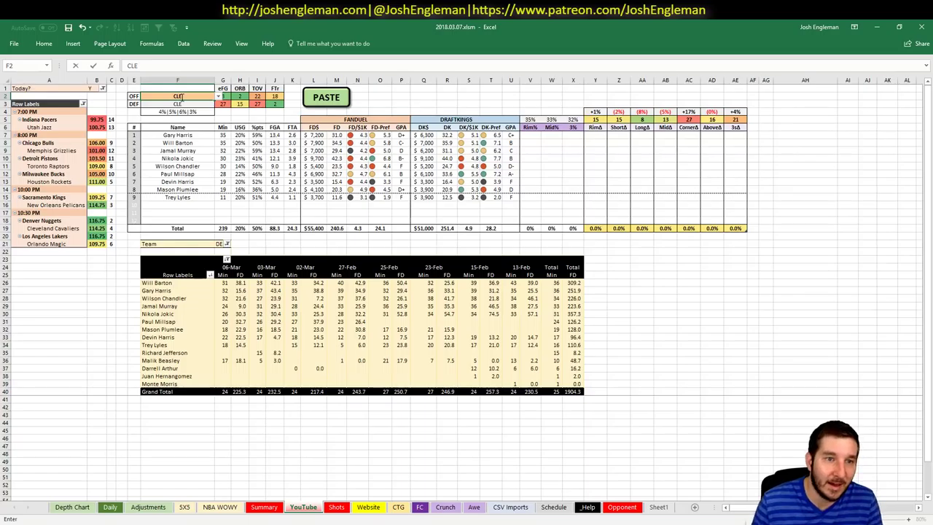
key(Return)
Examine the 5X5 sheet's ratings for Cleveland's George Hill, J.R. Smith and Rodney Hood.
click(185, 507)
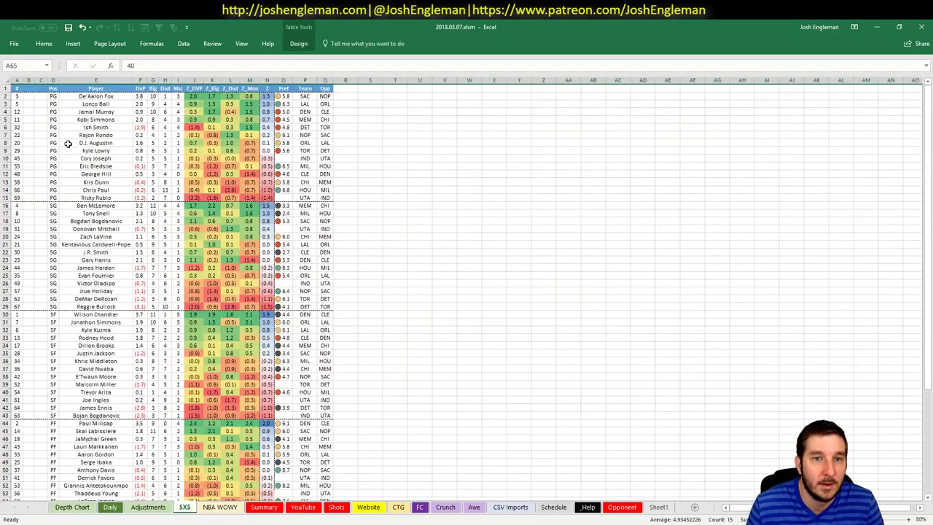
click(5, 173)
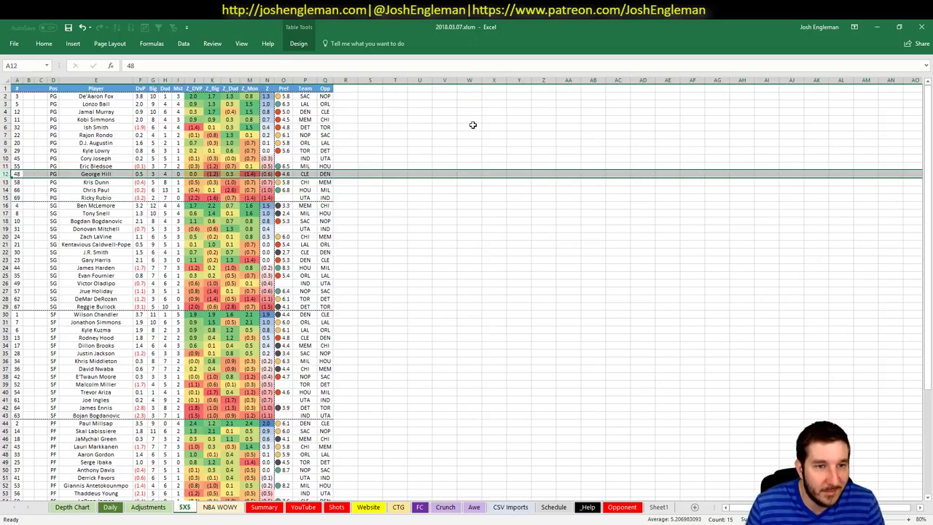
scroll(15, 155, down, 3)
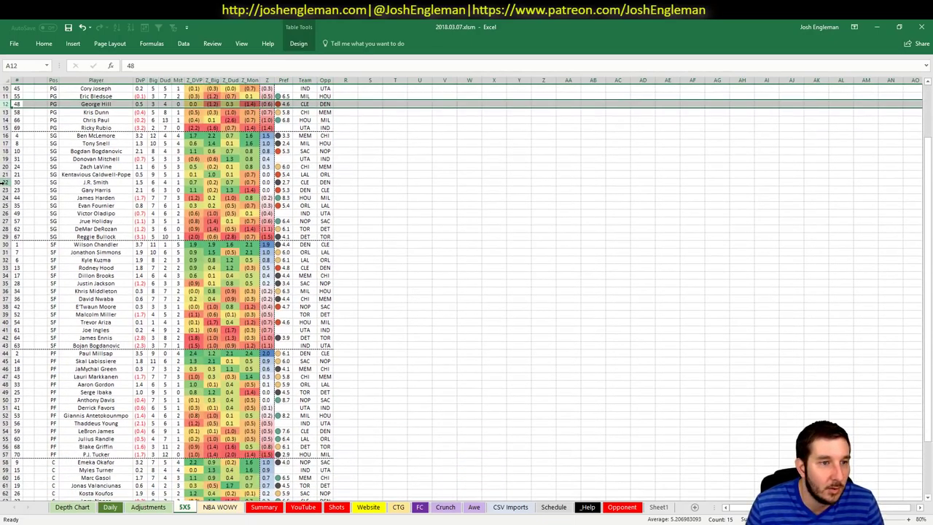
click(5, 182)
scroll(25, 165, down, 3)
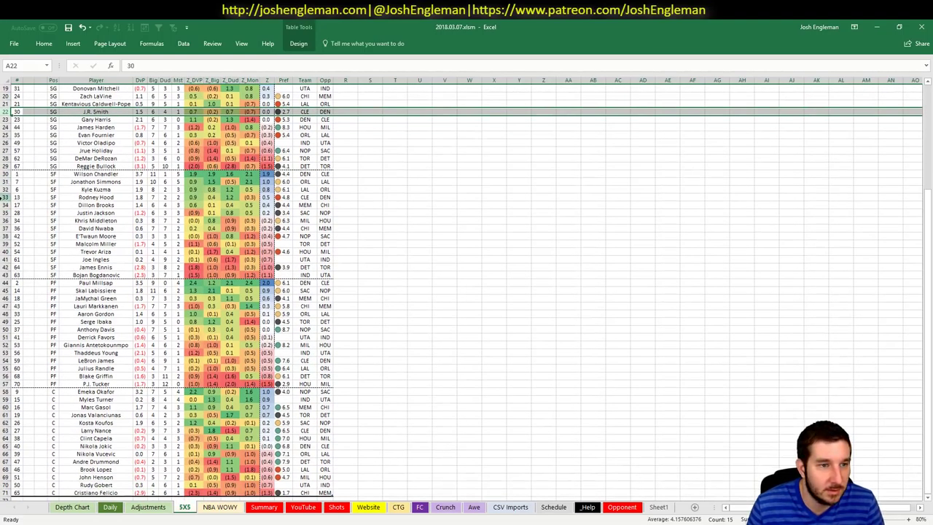
click(6, 197)
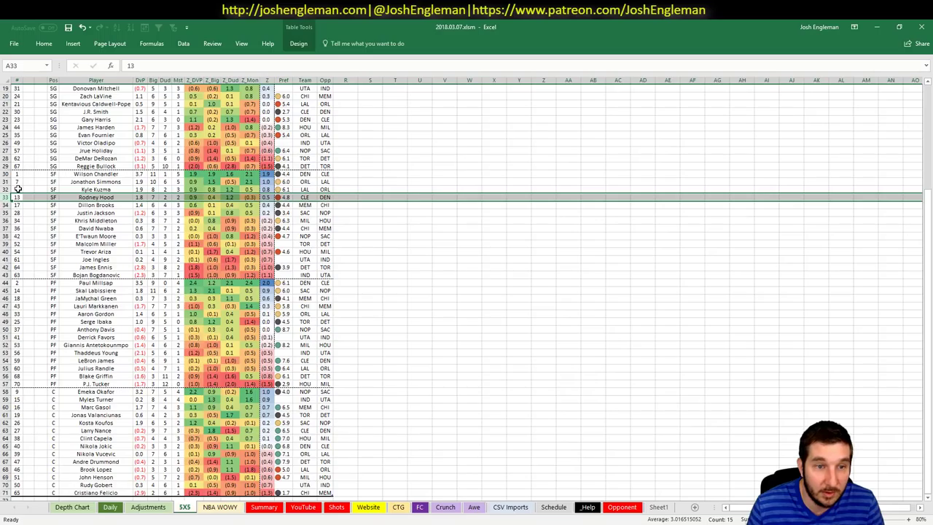
Examine the 5X5 ratings for LeBron James among the power forwards and Larry Nance among the centers.
scroll(206, 190, down, 6)
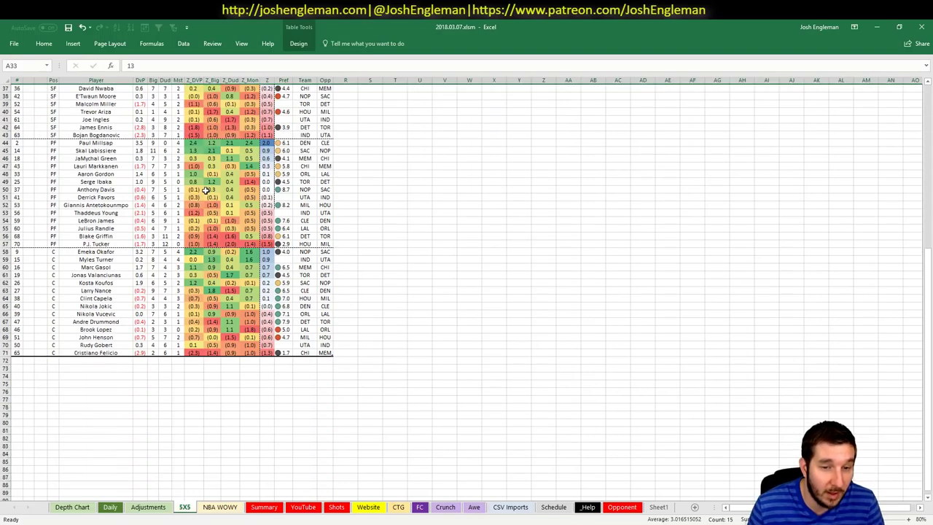
scroll(206, 191, up, 1)
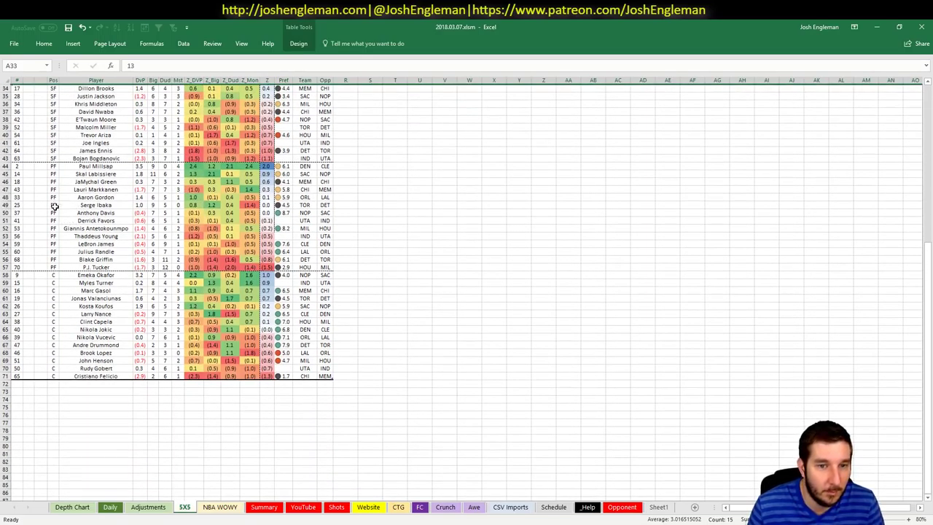
click(6, 243)
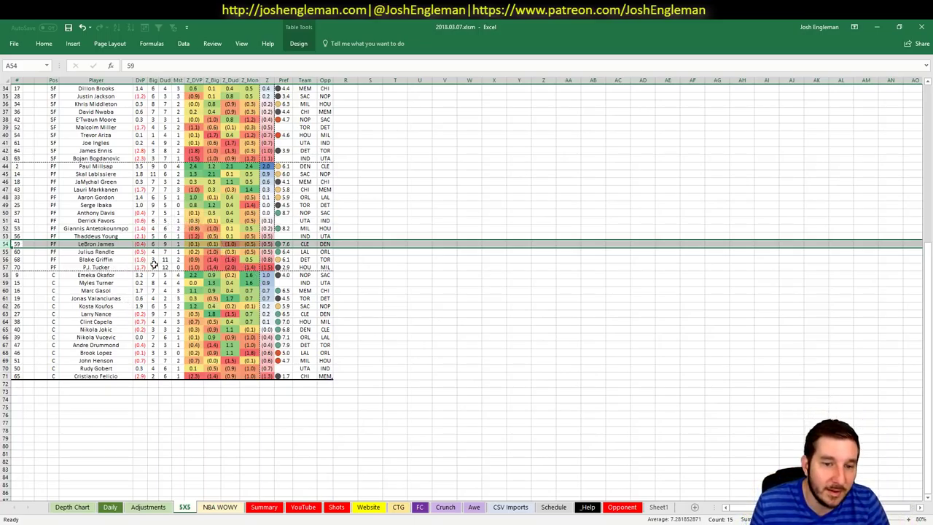
click(119, 308)
click(99, 321)
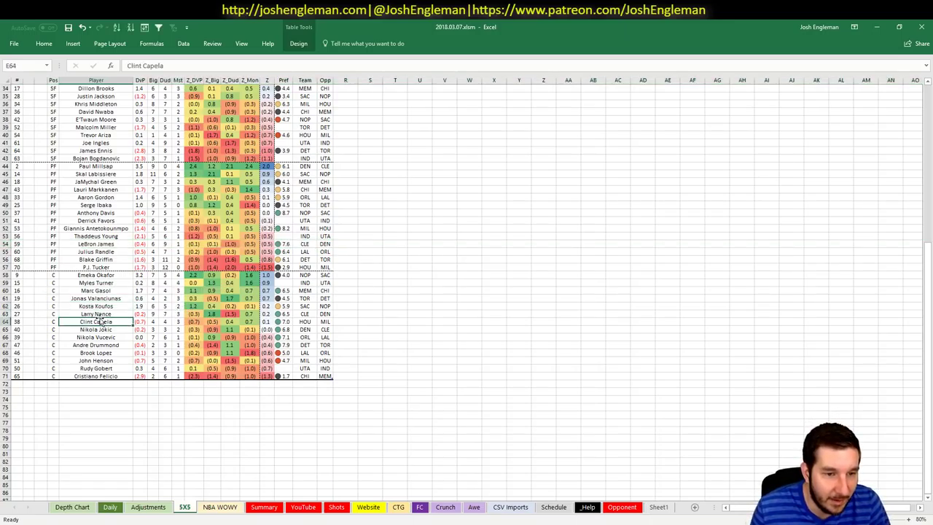
click(100, 314)
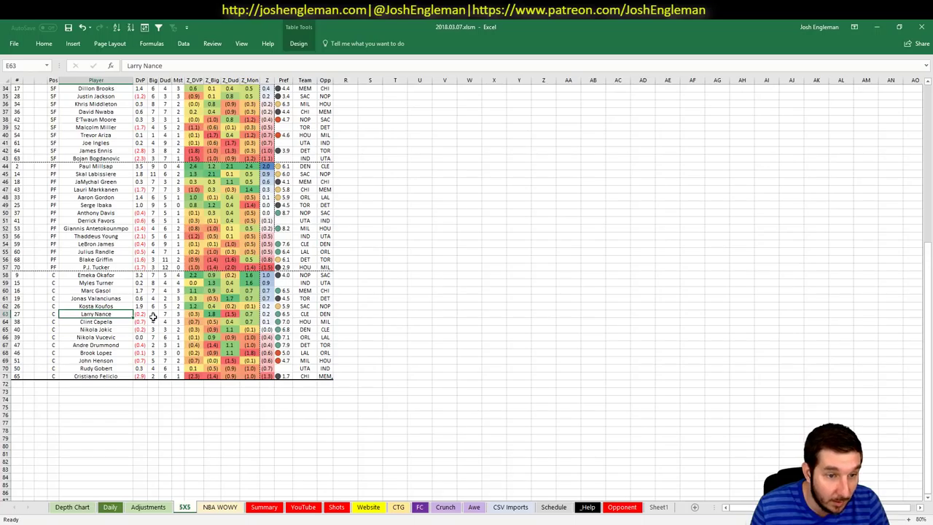
Check Cleveland's rows on the Adjustments sheet and return to the matchup table on the YouTube sheet.
click(148, 507)
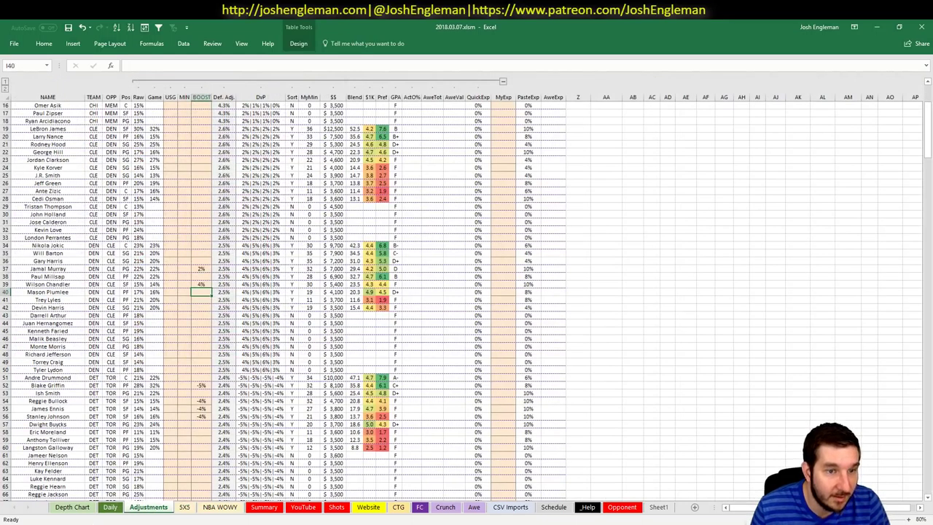
click(303, 506)
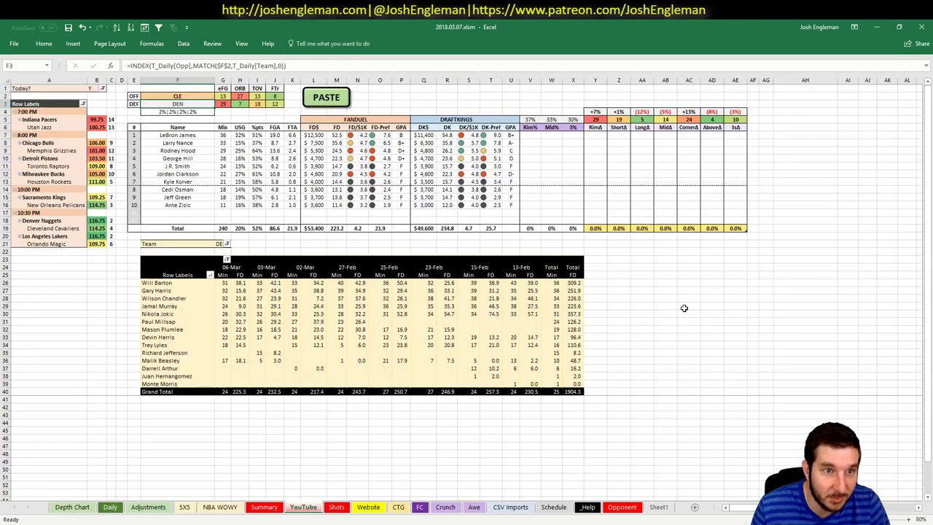
click(684, 309)
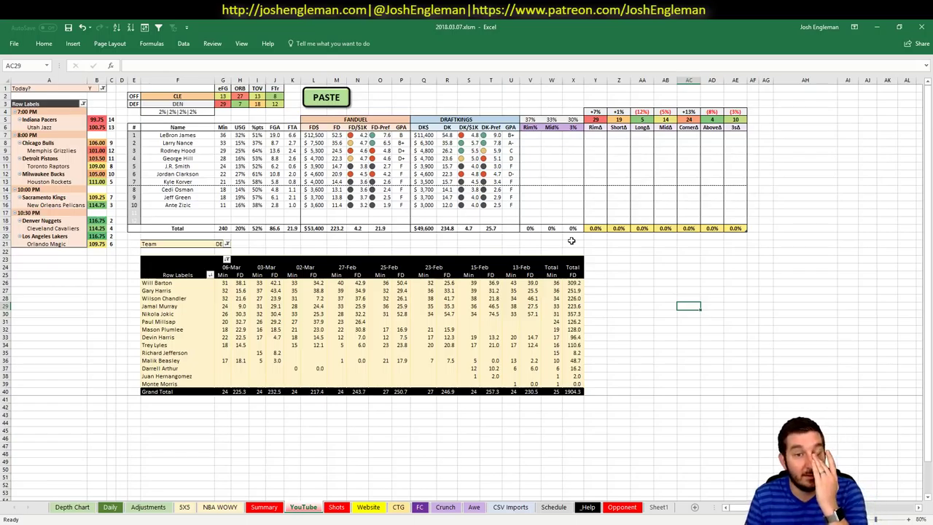
Switch to Fantasy Cruncher, read Larry Nance Jr.'s news and game history among the PF players, and return to the workbook.
click(46, 524)
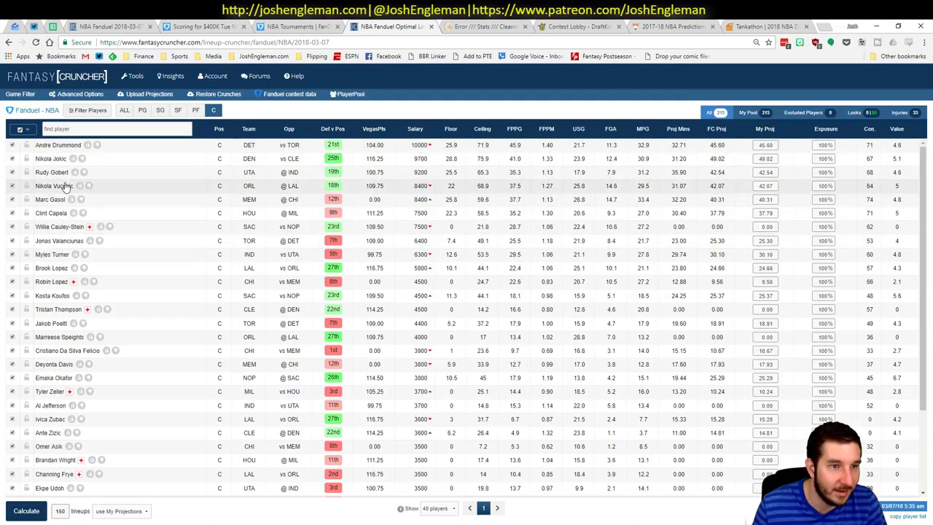
click(196, 113)
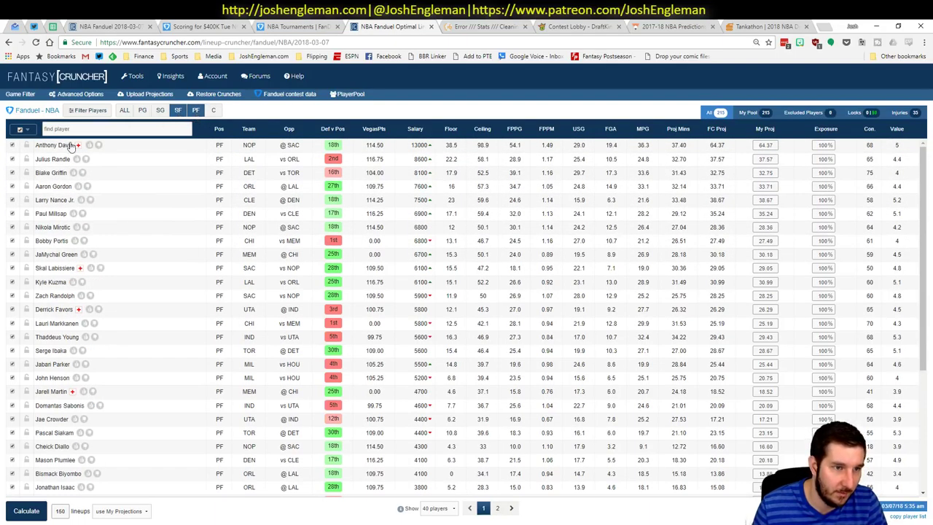
click(55, 201)
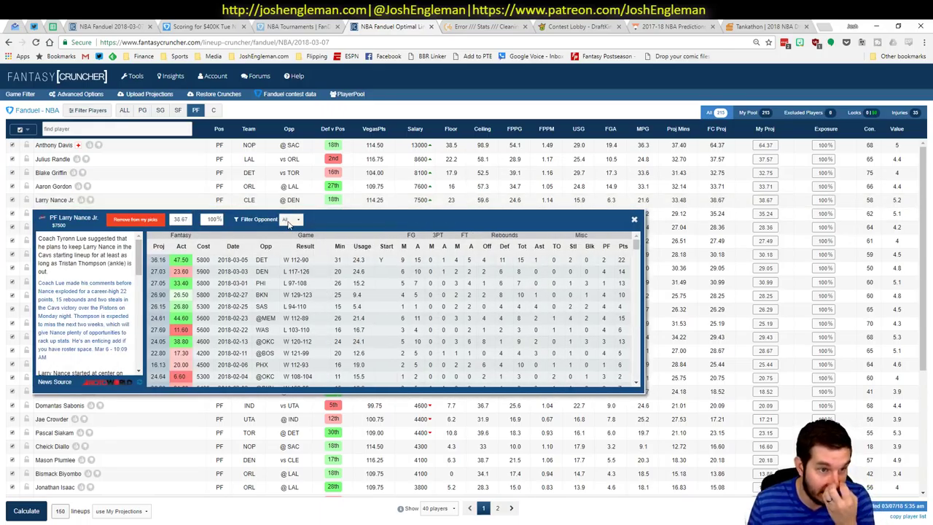
click(634, 221)
key(alt+Tab)
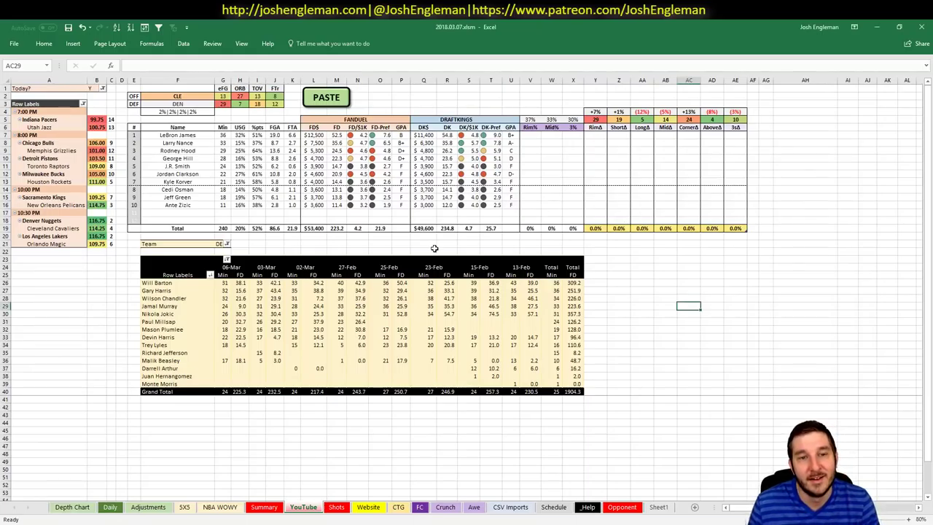
Filter the recent-game pivot table to team CLE.
click(221, 245)
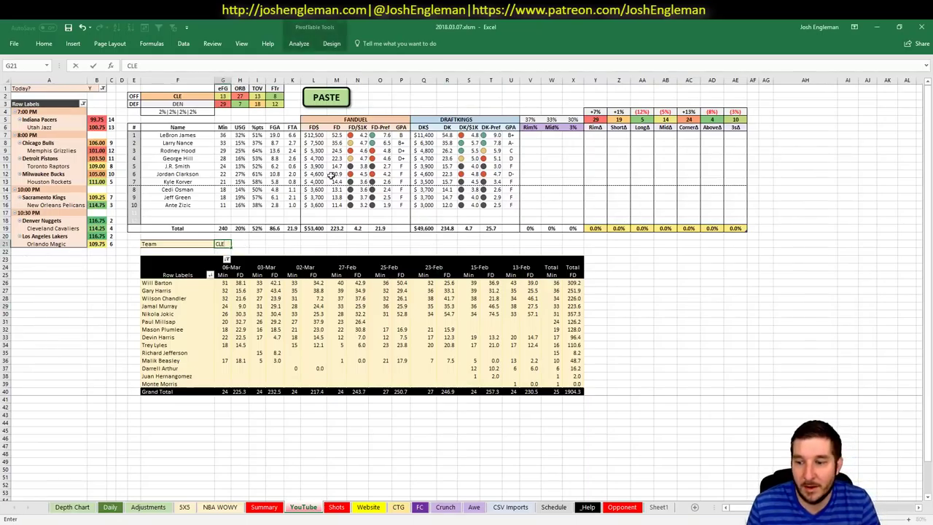
key(Return)
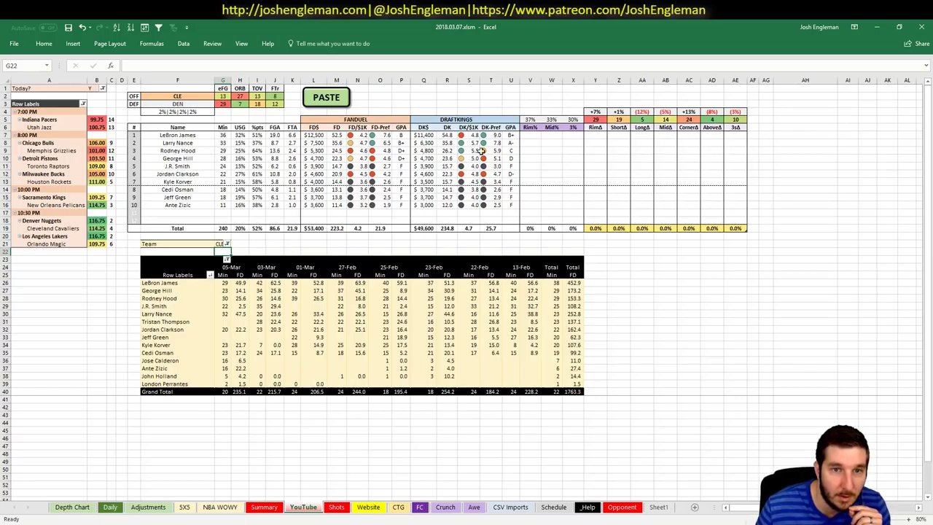
Examine Larry Nance's FanDuel and DraftKings GPA grades and his 05-Mar fantasy points in Cleveland's game log.
click(399, 141)
click(512, 143)
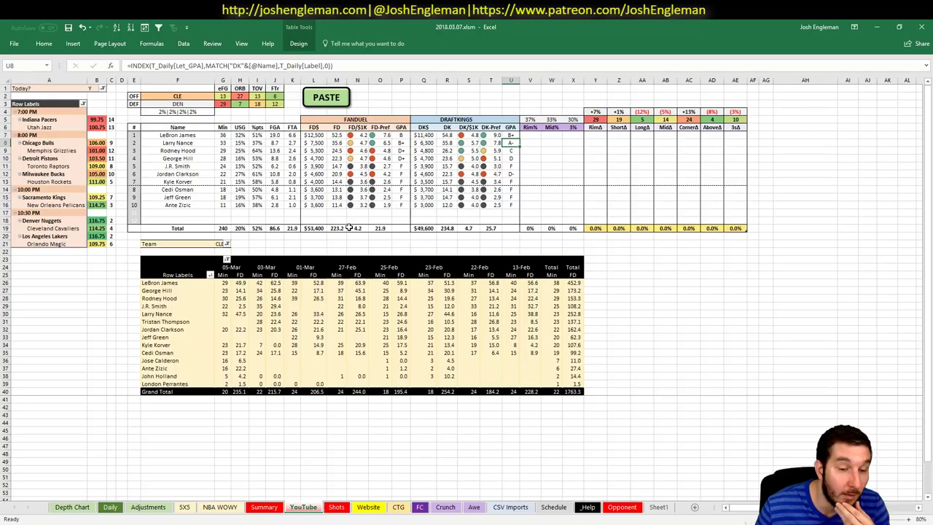
click(294, 243)
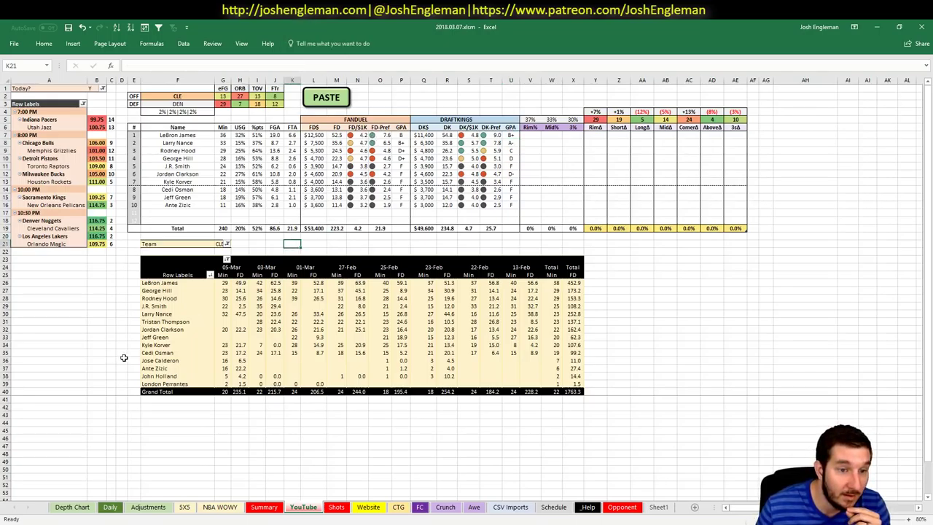
click(238, 313)
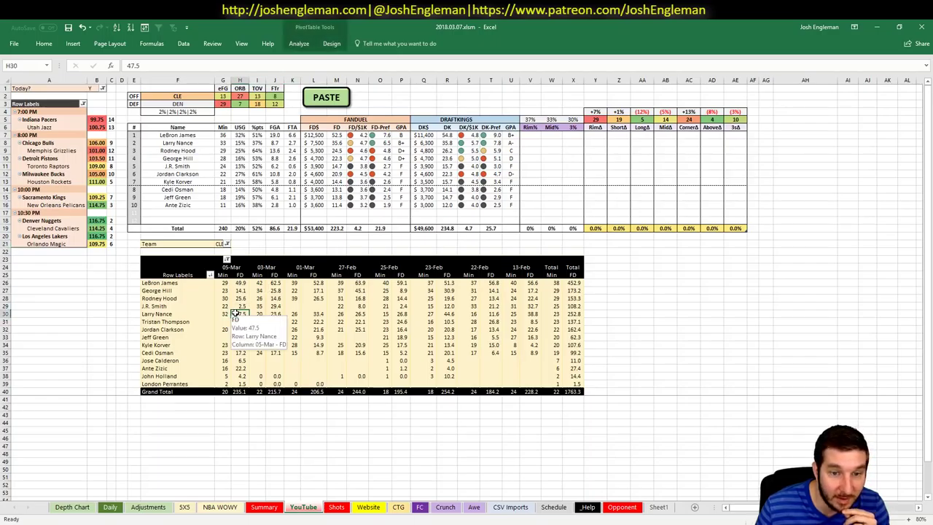
click(271, 244)
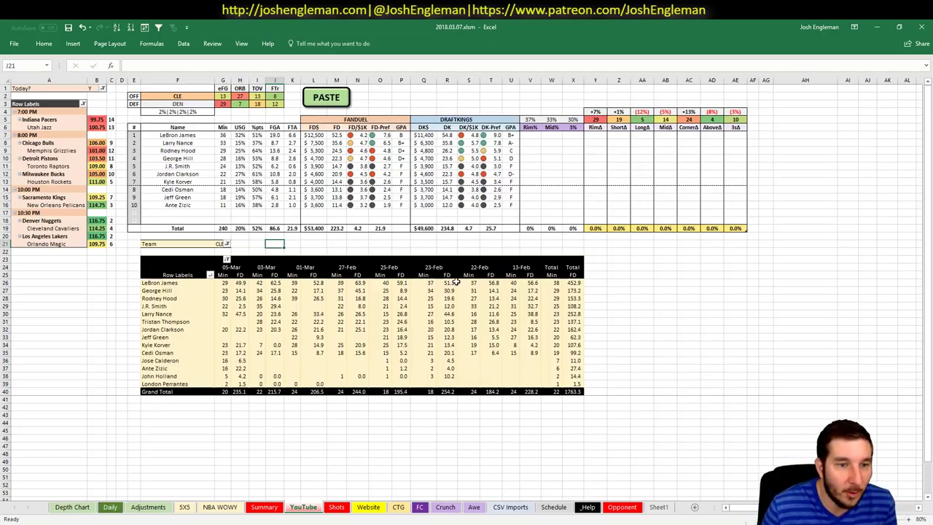
mouse_move(455, 283)
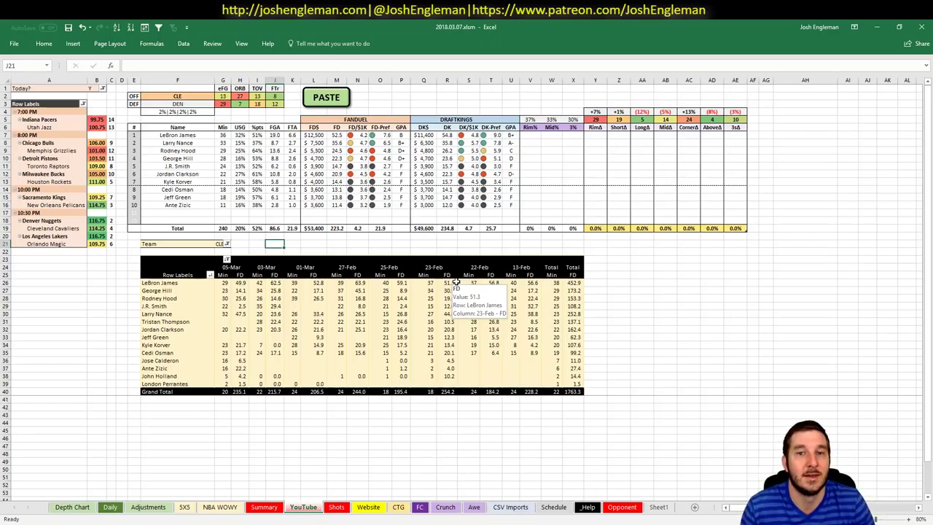
Set the matchup table's offensive team to LAL.
click(175, 98)
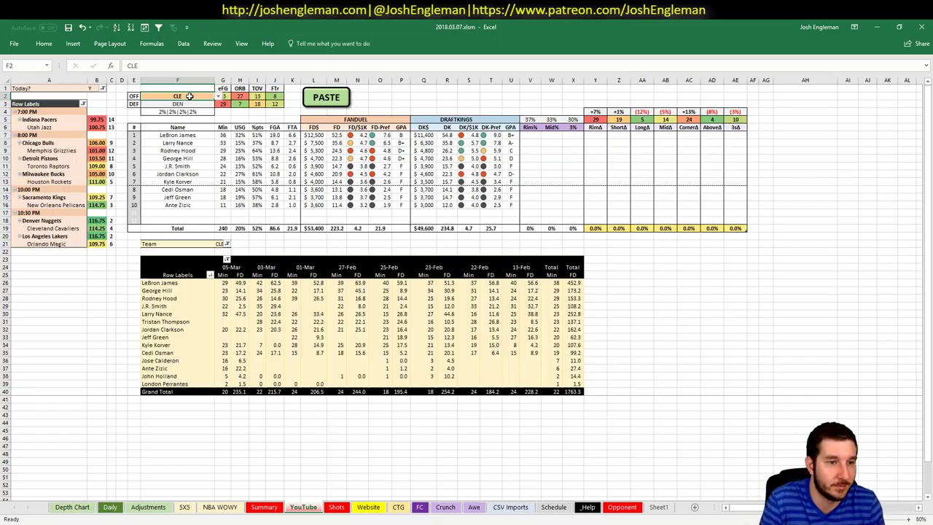
text(LAL)
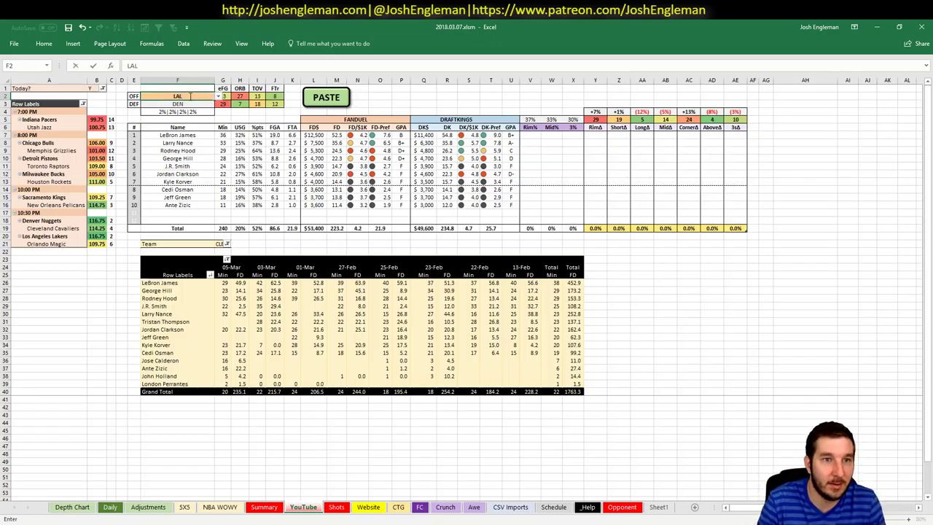
key(Return)
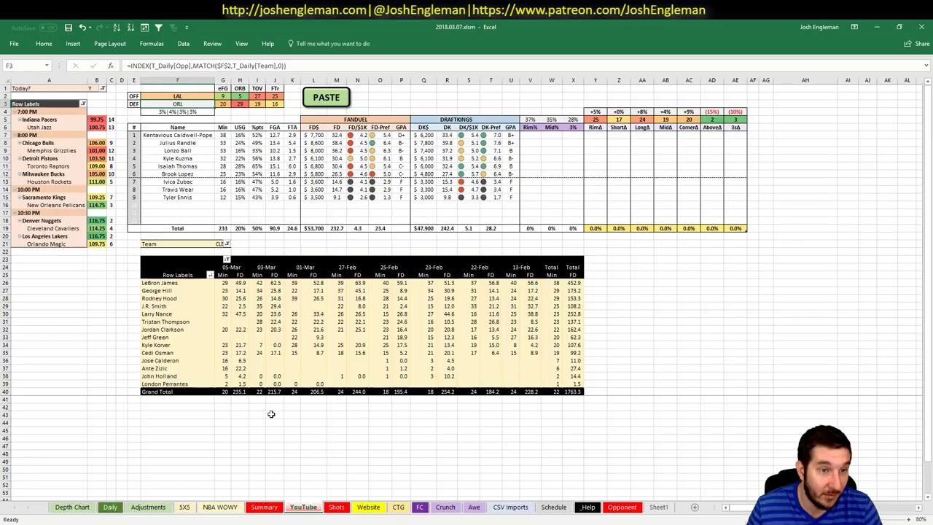
Check the team rankings on the Summary sheet and filter the YouTube sheet's recent-game pivot table to LAL.
click(274, 510)
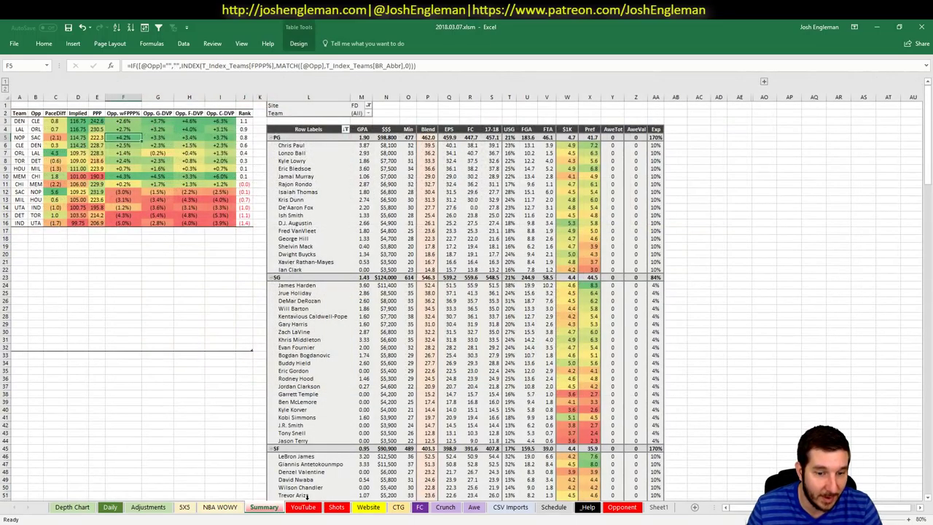
click(302, 507)
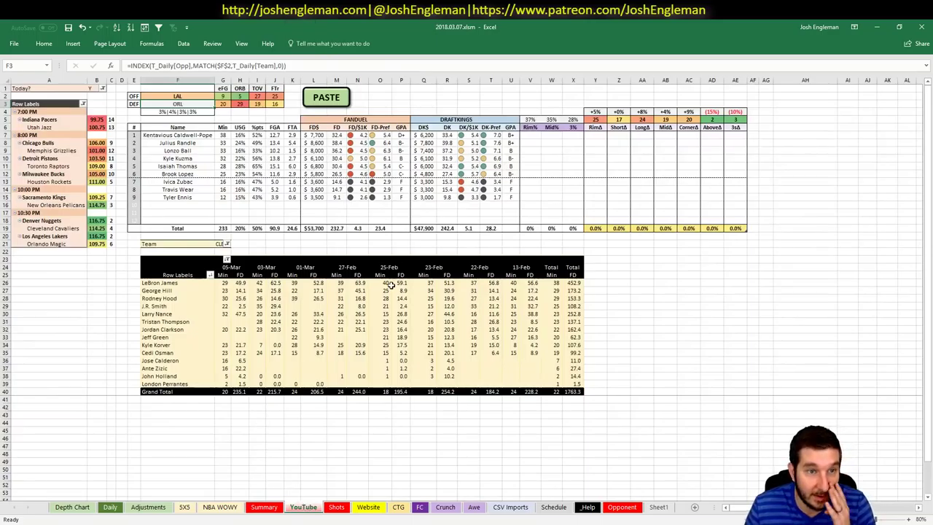
click(222, 245)
text(LAL)
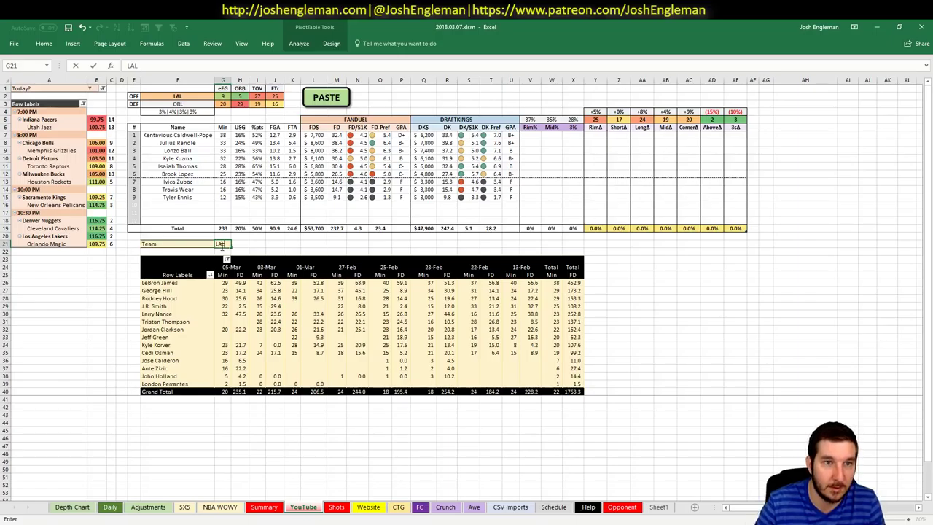
key(Return)
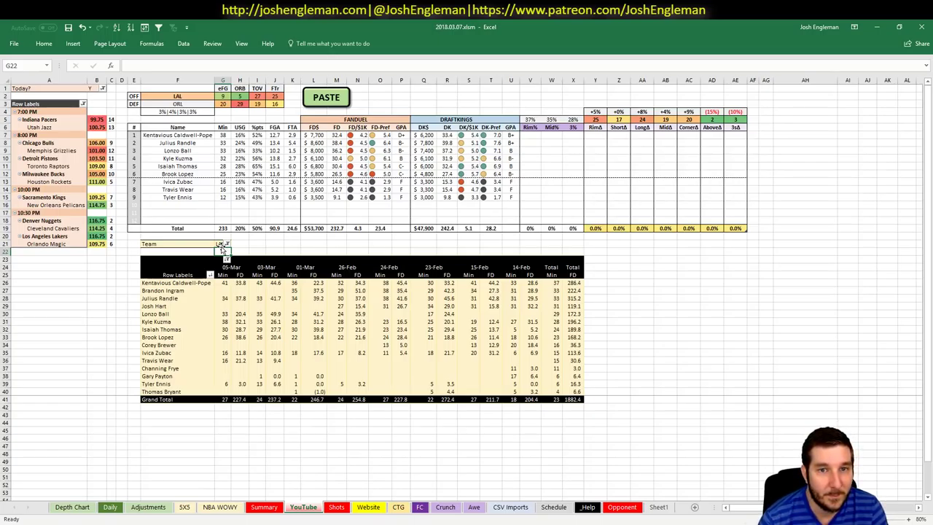
Examine the 5X5 sheet's rows for Lonzo Ball, Kentavious Caldwell-Pope, Kyle Kuzma, Julius Randle and Brook Lopez.
click(184, 506)
click(131, 27)
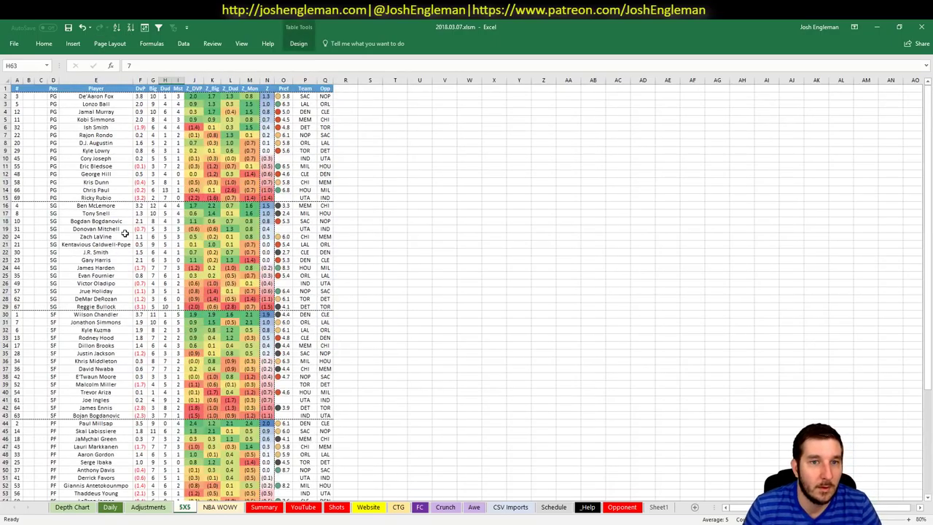
click(9, 131)
click(9, 104)
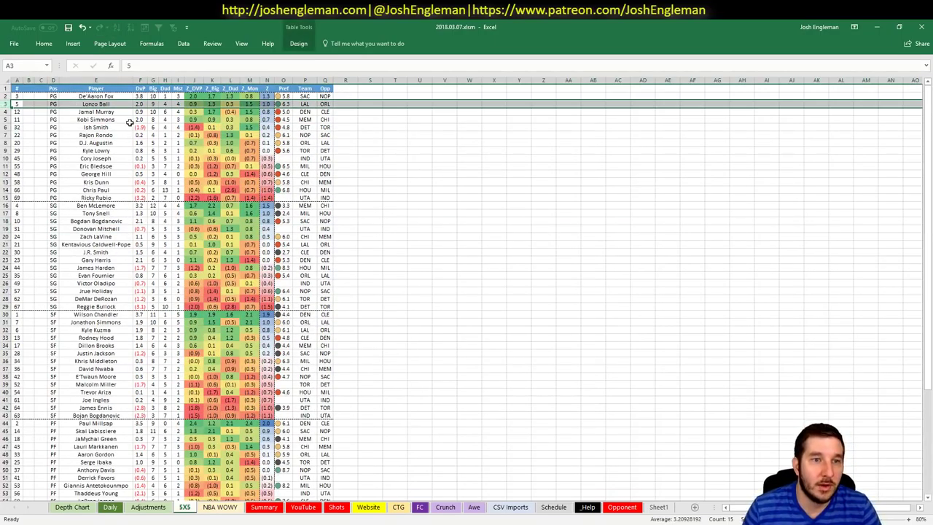
click(8, 245)
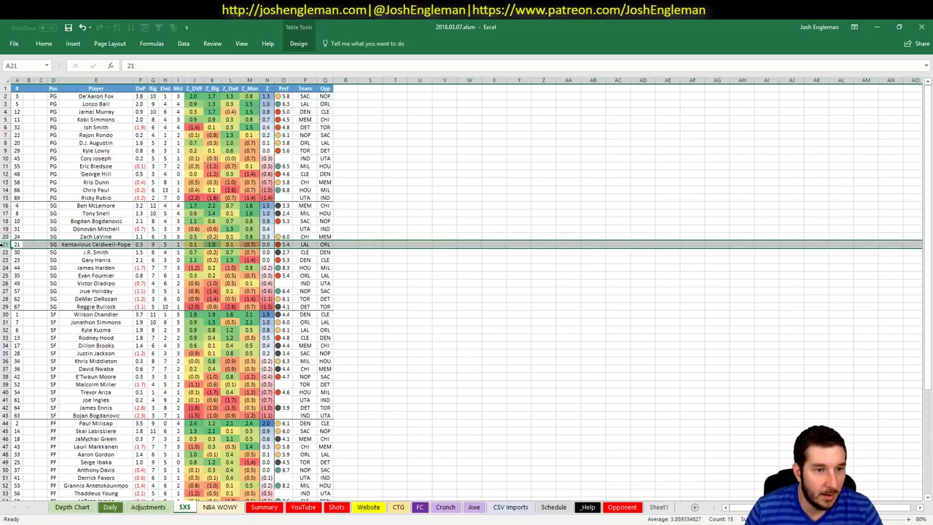
scroll(102, 335, down, 3)
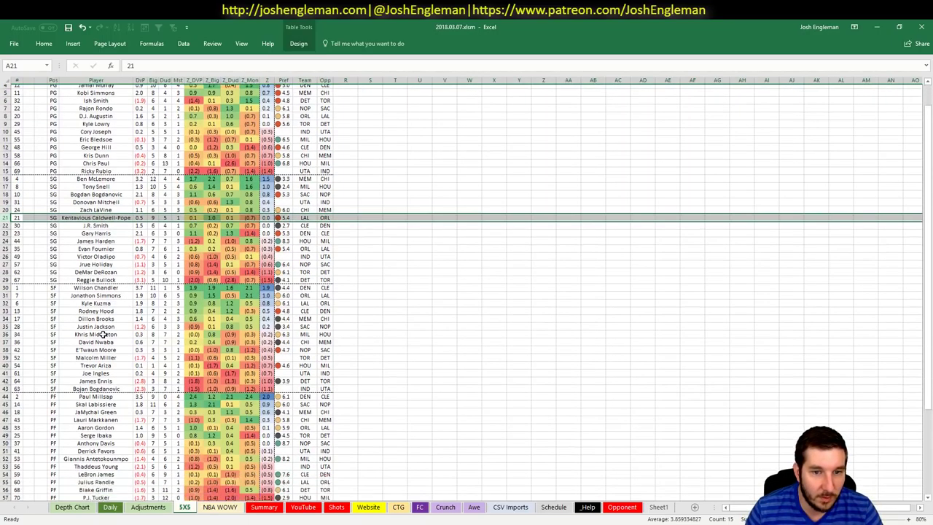
click(5, 260)
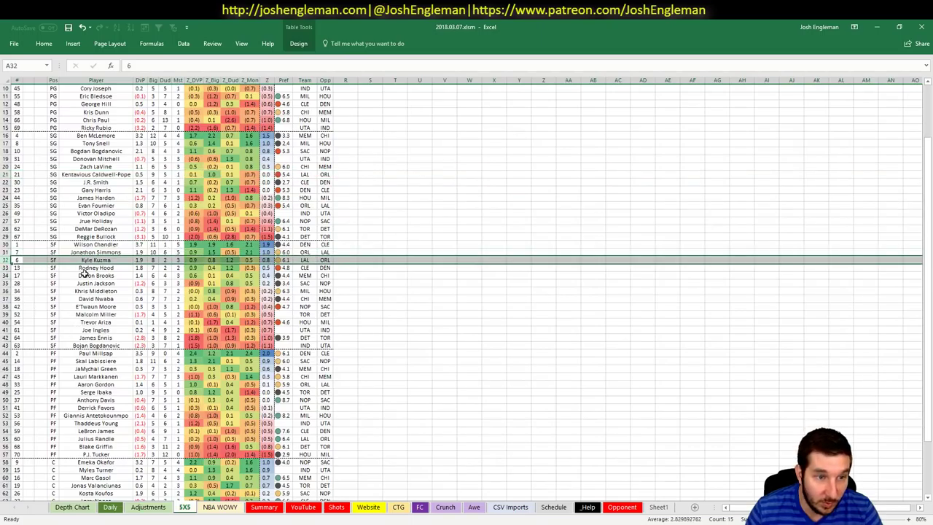
scroll(90, 270, down, 6)
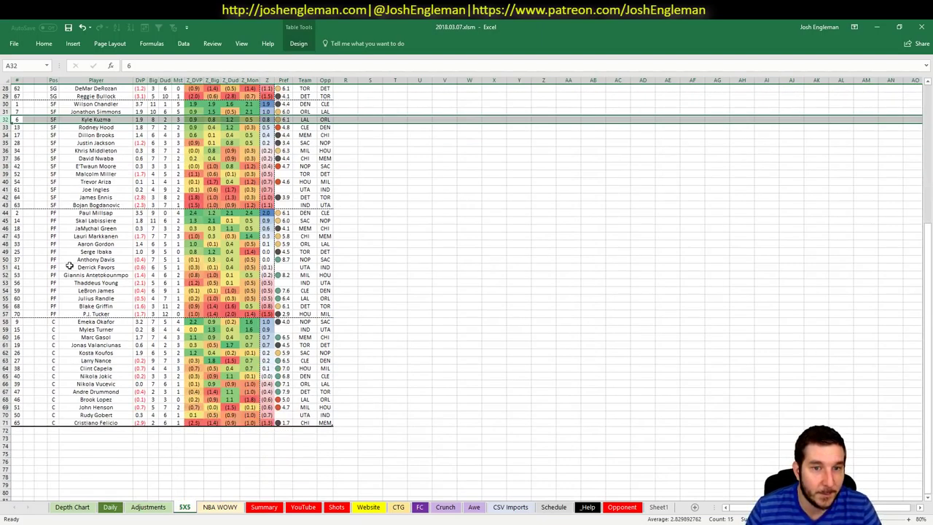
click(8, 282)
click(7, 298)
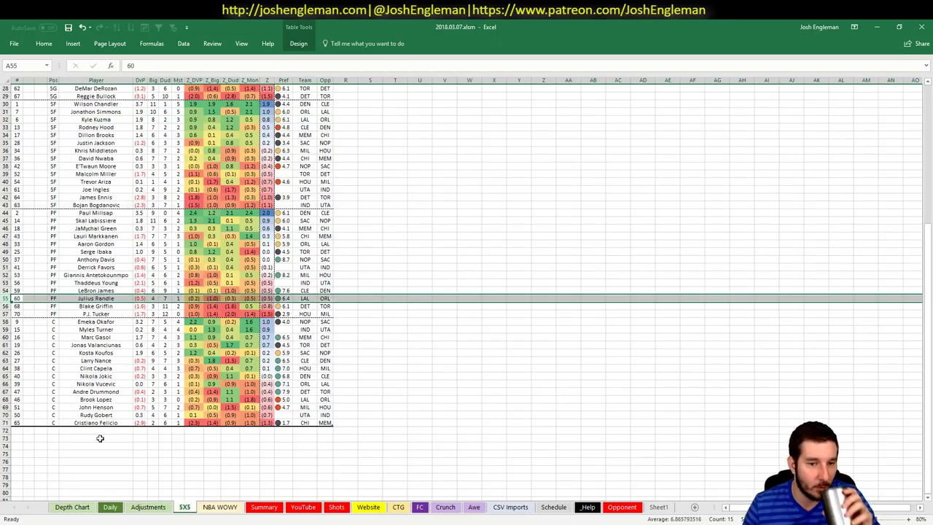
click(4, 400)
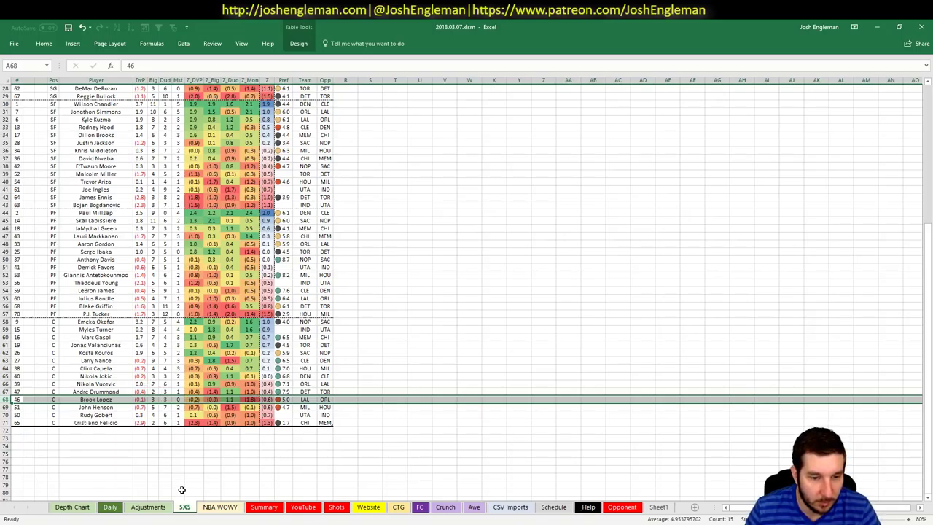
On the Adjustments sheet, set the BOOST values for Lonzo Ball and Kyle Kuzma to 3% each.
click(148, 506)
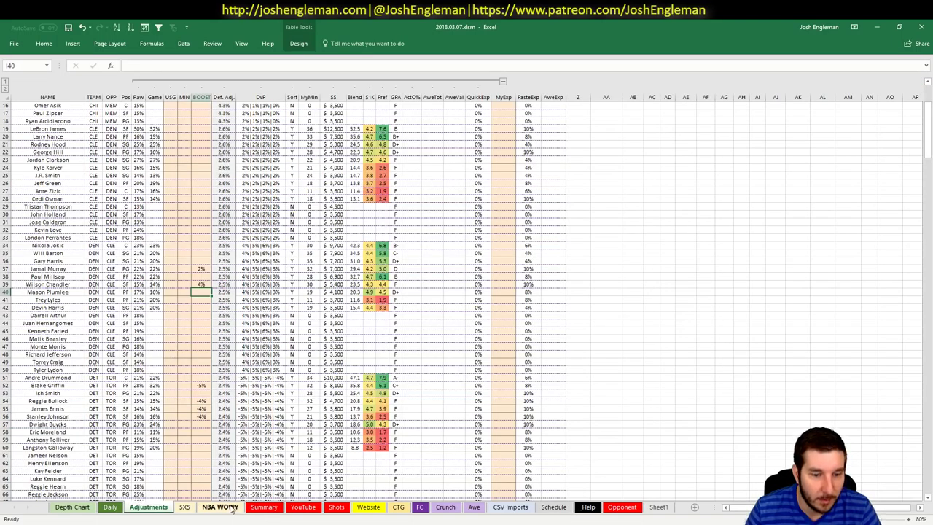
scroll(180, 269, down, 3)
scroll(180, 268, down, 18)
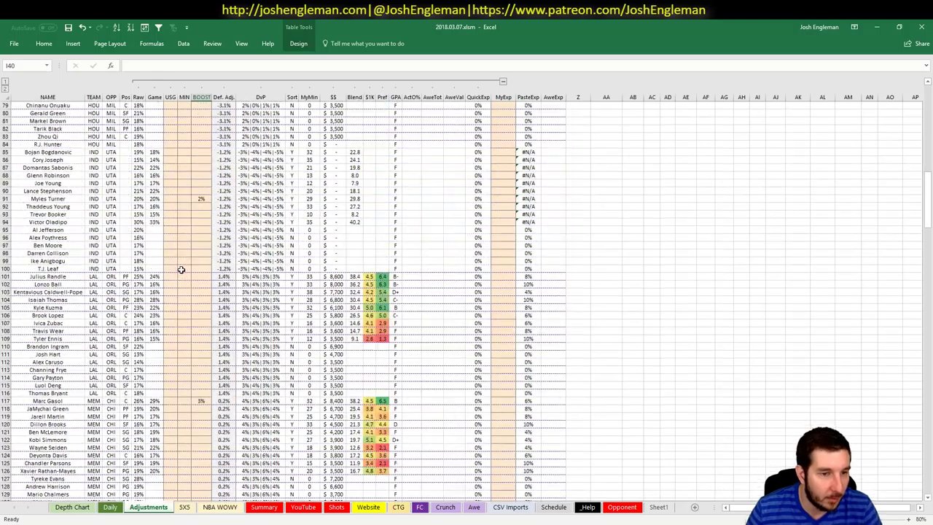
click(200, 283)
text(3%)
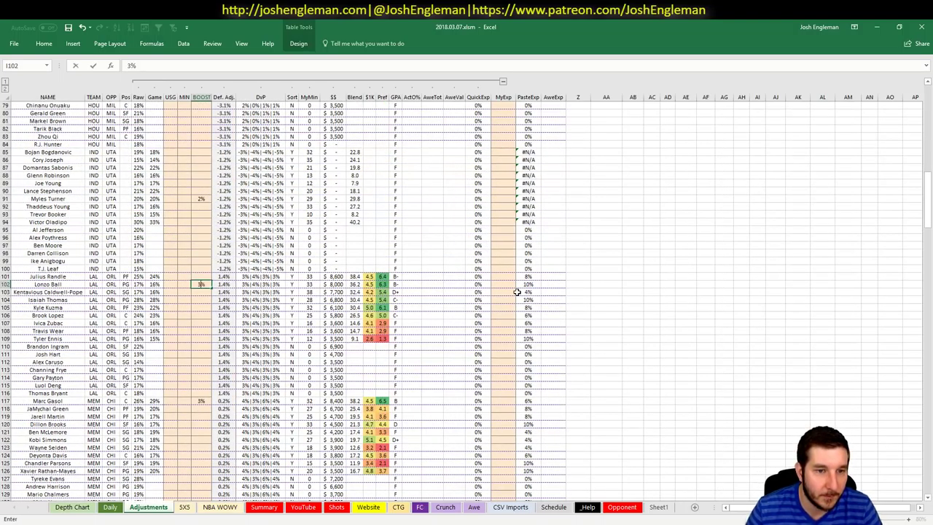
key(Down)
key(Down)
key(Down)
text(3%)
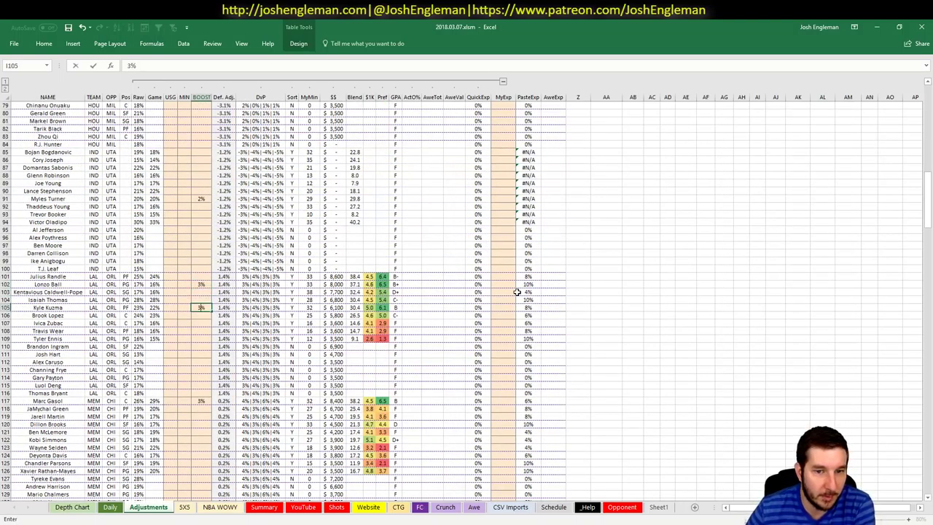
key(Return)
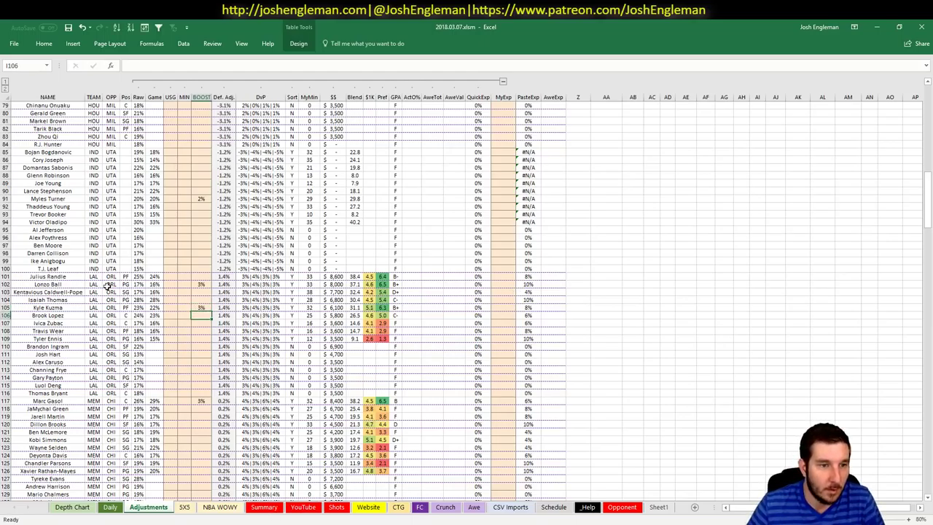
Set the offensive team in the YouTube sheet's matchup table to ORL.
click(184, 507)
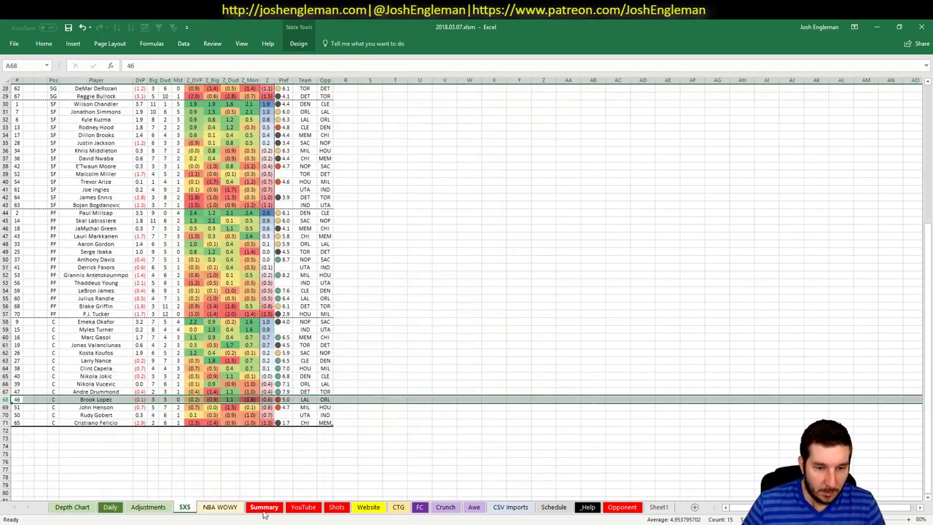
click(302, 507)
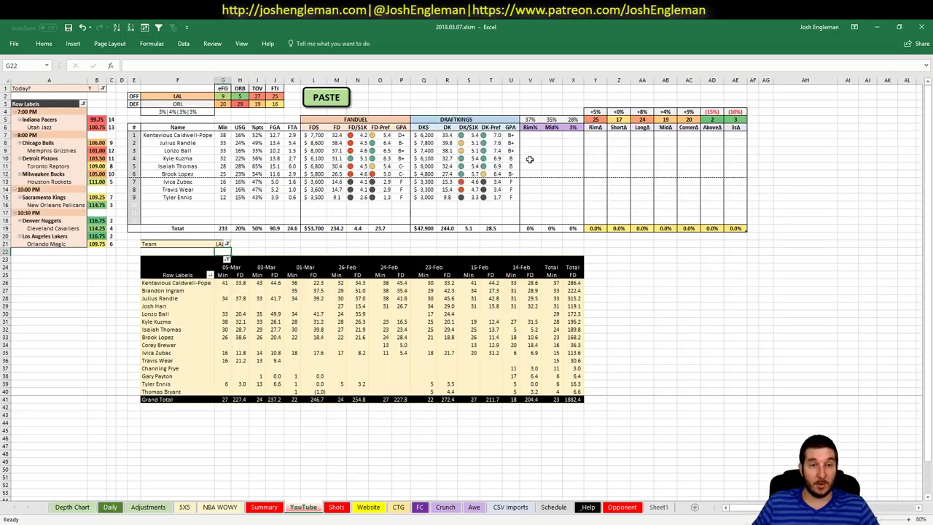
click(193, 98)
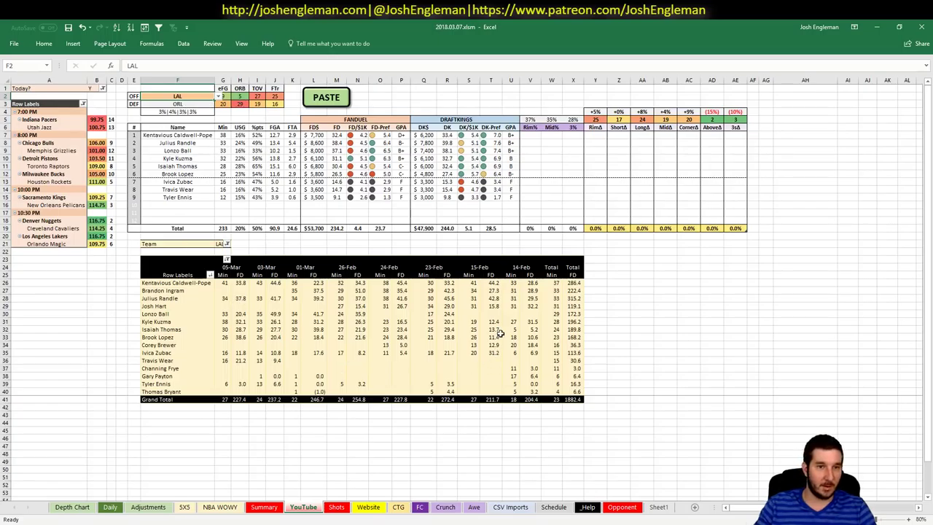
text(ORL)
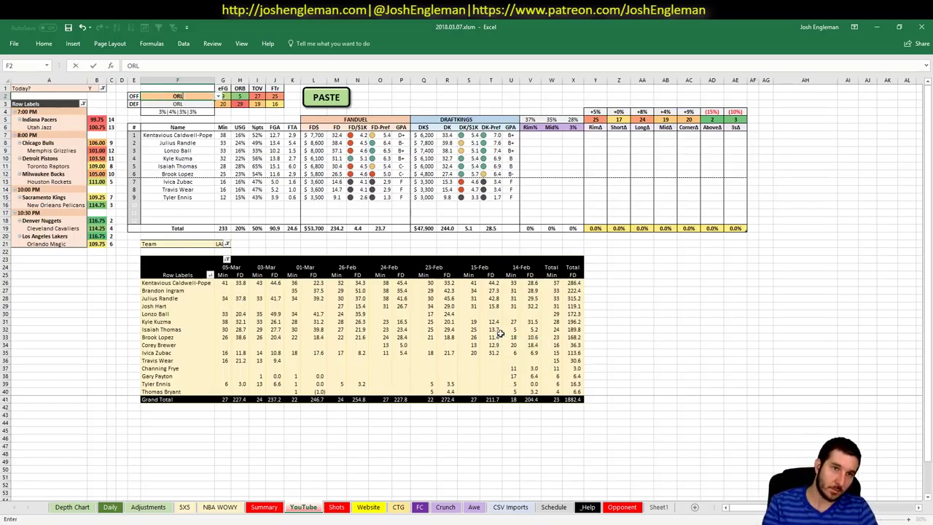
key(Return)
Examine the 5X5 sheet's rows for D.J. Augustin, Evan Fournier, Jonathon Simmons, Aaron Gordon and Nikola Vucevic.
click(184, 507)
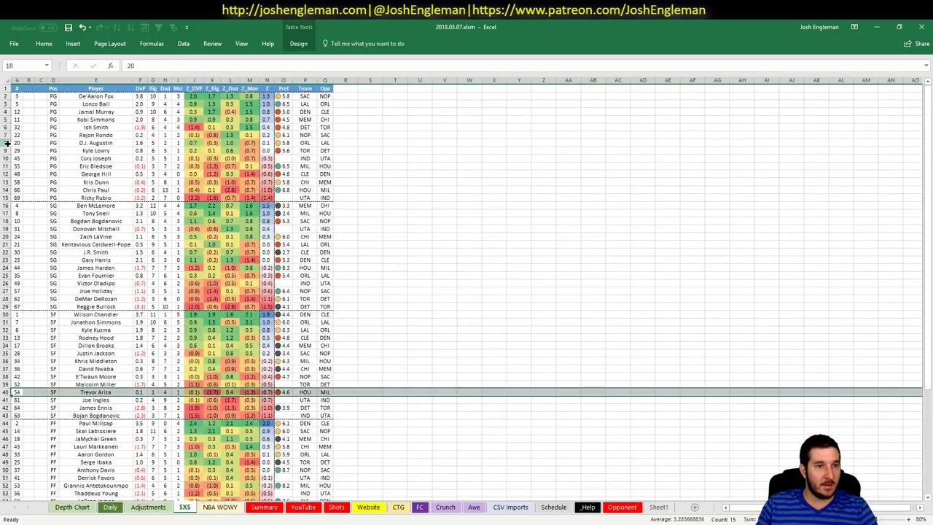
click(6, 144)
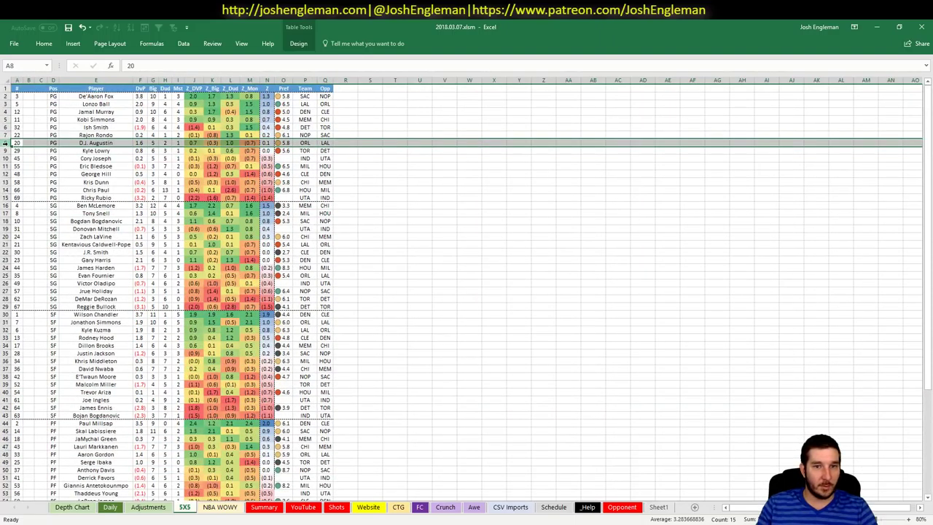
click(8, 261)
click(9, 276)
scroll(9, 276, down, 5)
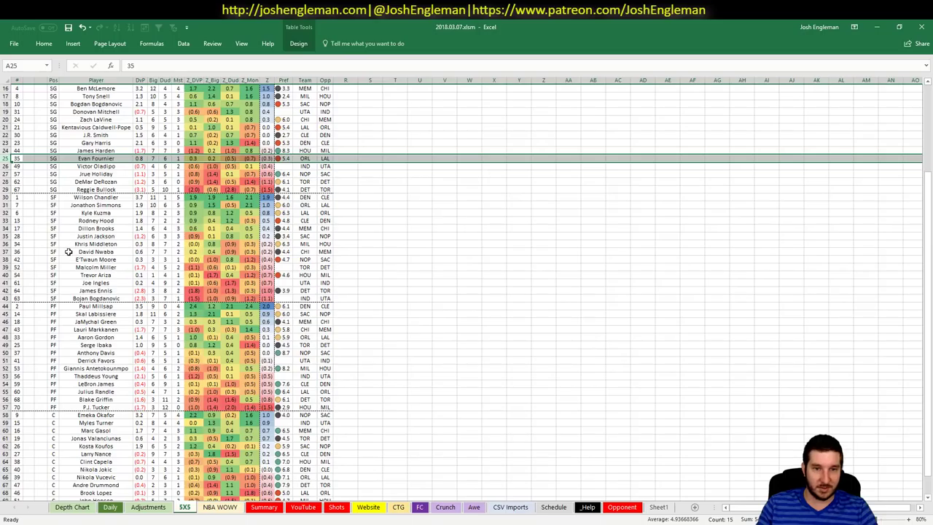
click(10, 206)
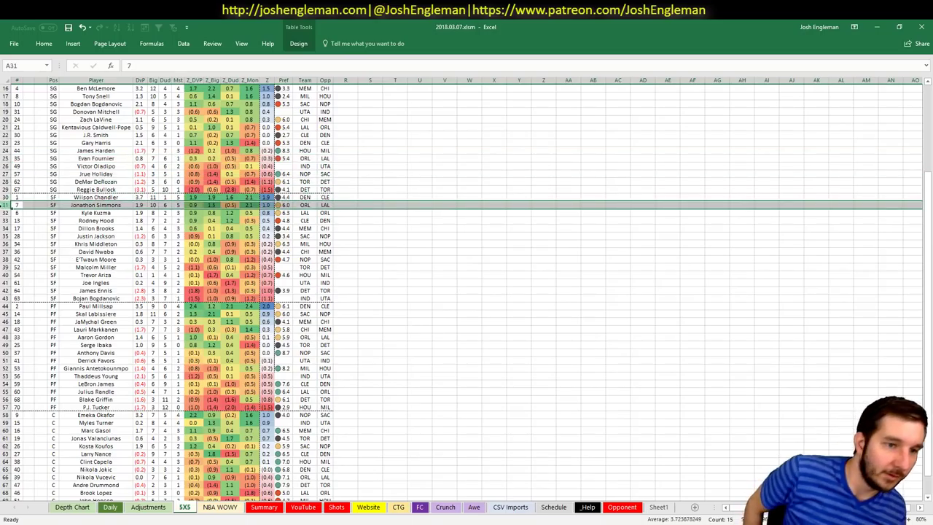
scroll(6, 211, down, 3)
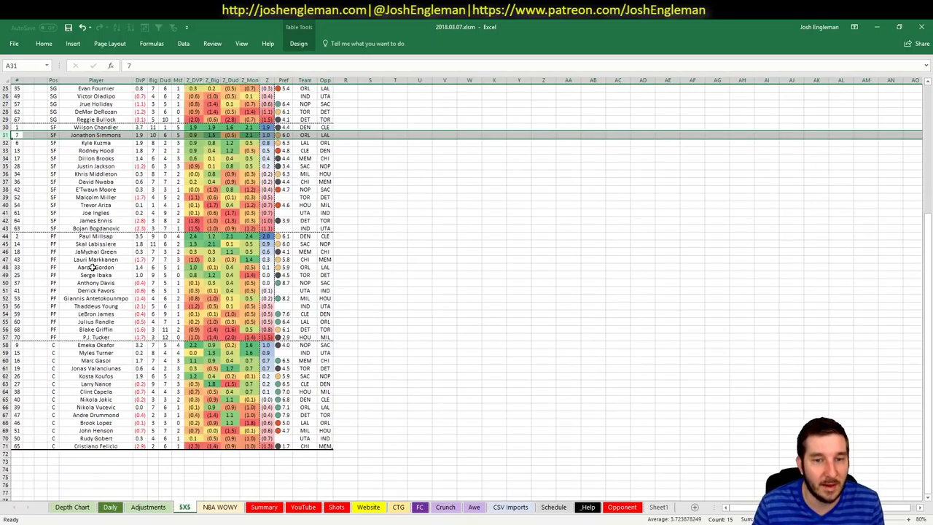
click(6, 267)
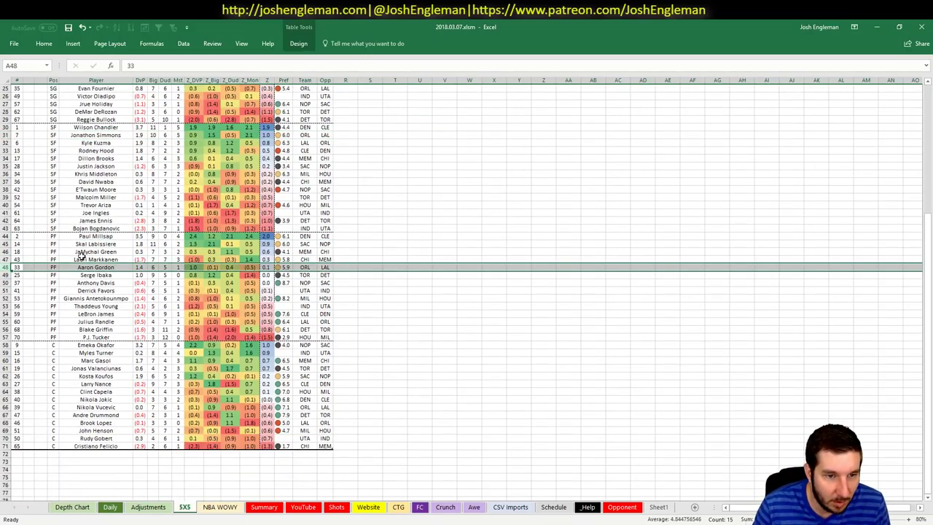
scroll(80, 255, down, 2)
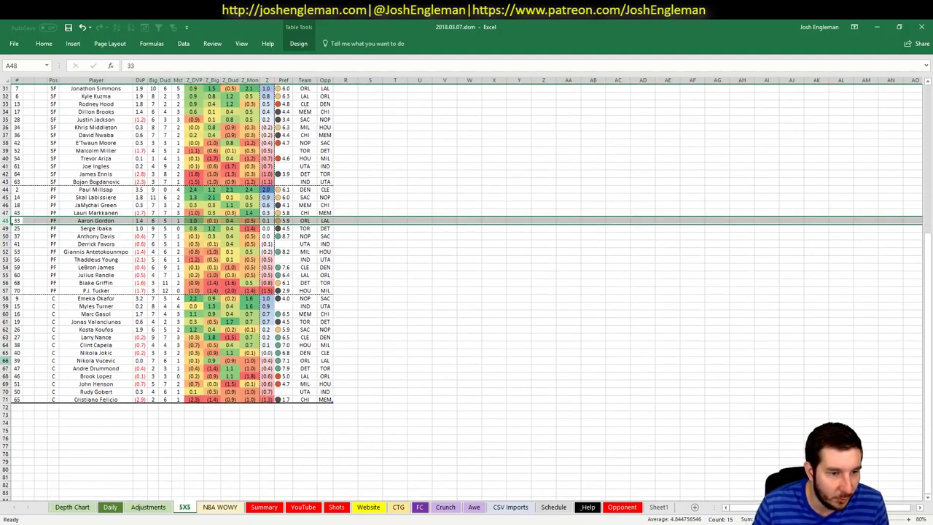
click(6, 360)
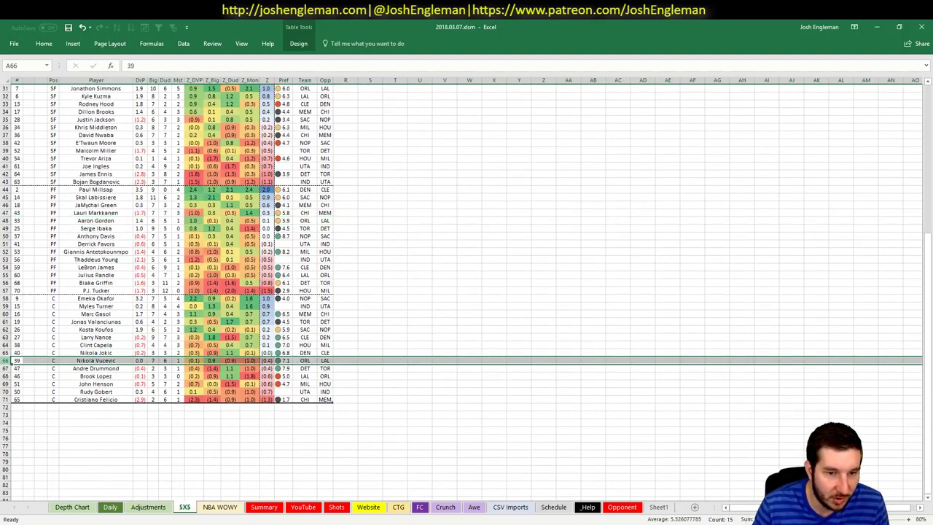
Set Jonathon Simmons's BOOST value to 2% on the Adjustments sheet.
click(134, 510)
click(156, 412)
scroll(219, 365, down, 10)
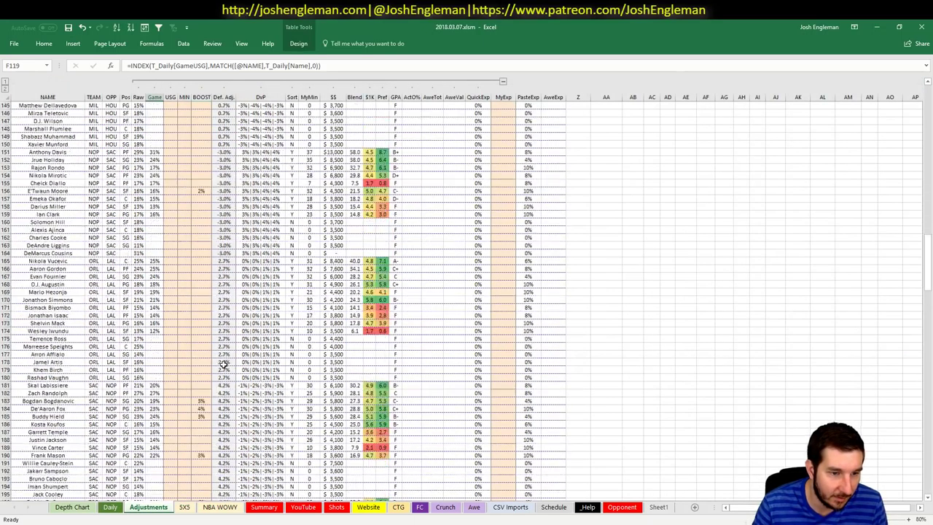
scroll(223, 363, down, 10)
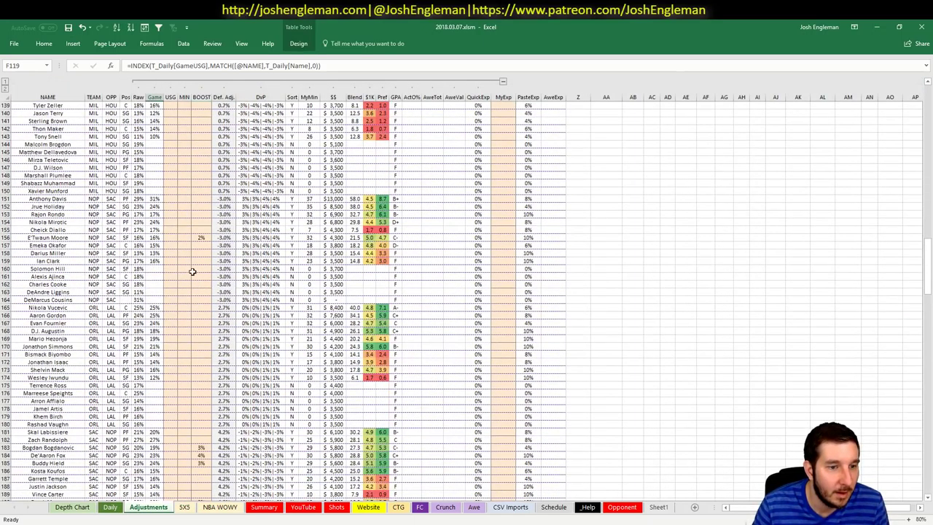
click(198, 300)
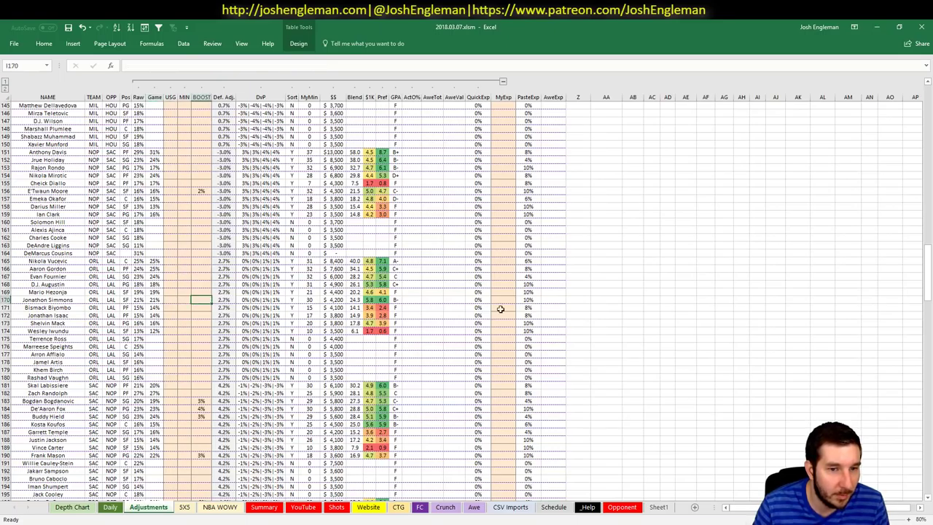
text(2)
key(Return)
Filter the YouTube sheet's recent-game pivot table to team ORL.
click(300, 508)
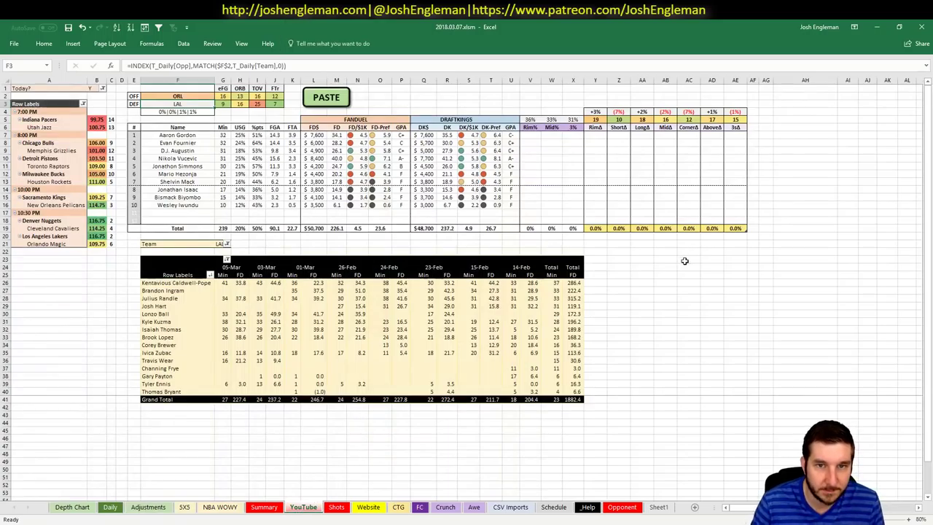
click(220, 244)
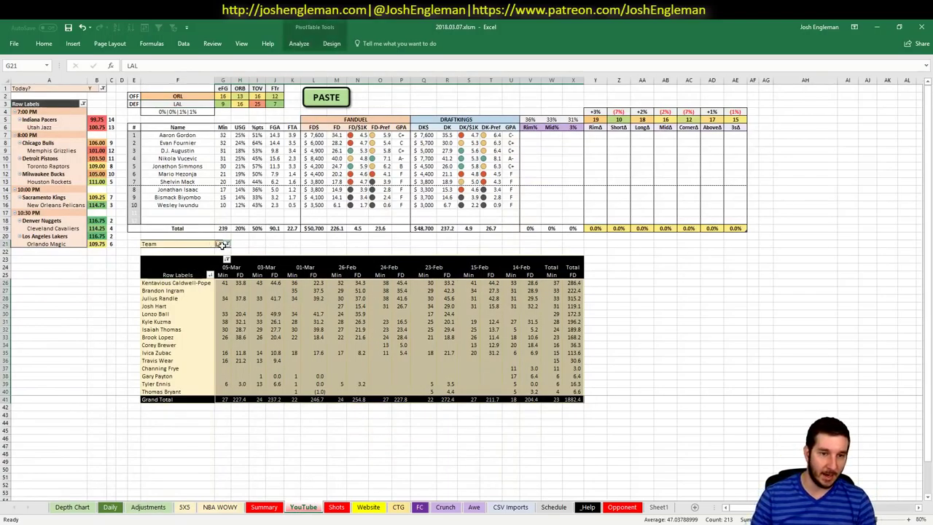
text(ORL)
key(Return)
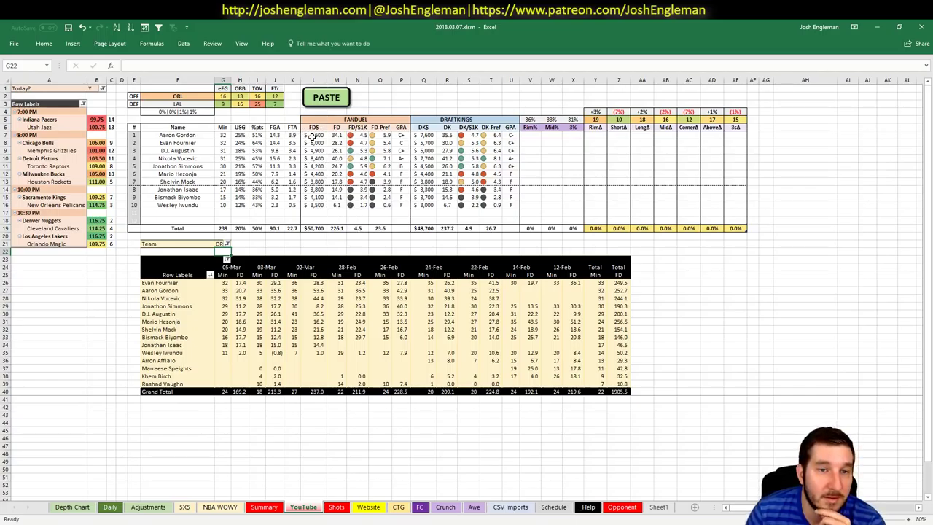
Check Aaron Gordon's 02-Mar fantasy points and Orlando's Opp. wFPPP% on the Summary sheet, then return to the 5X5 sheet.
click(308, 290)
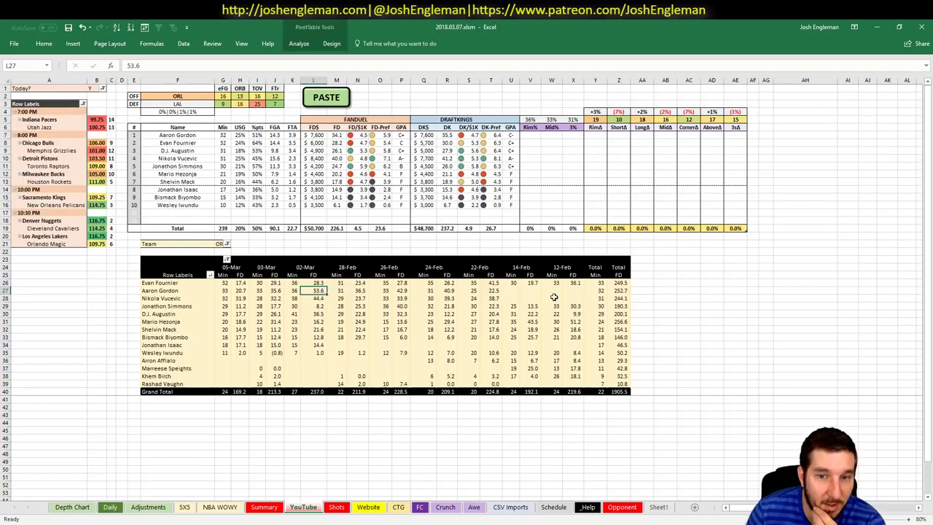
click(277, 509)
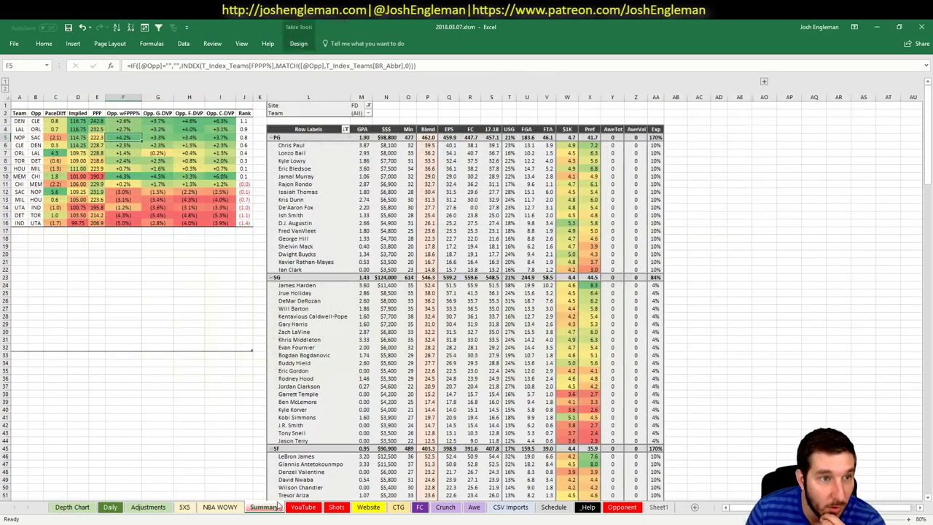
click(124, 152)
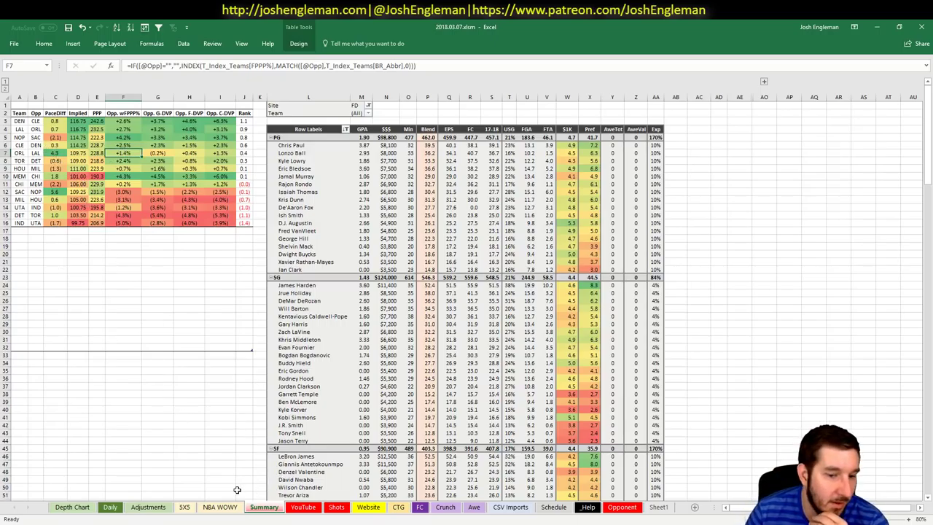
click(194, 509)
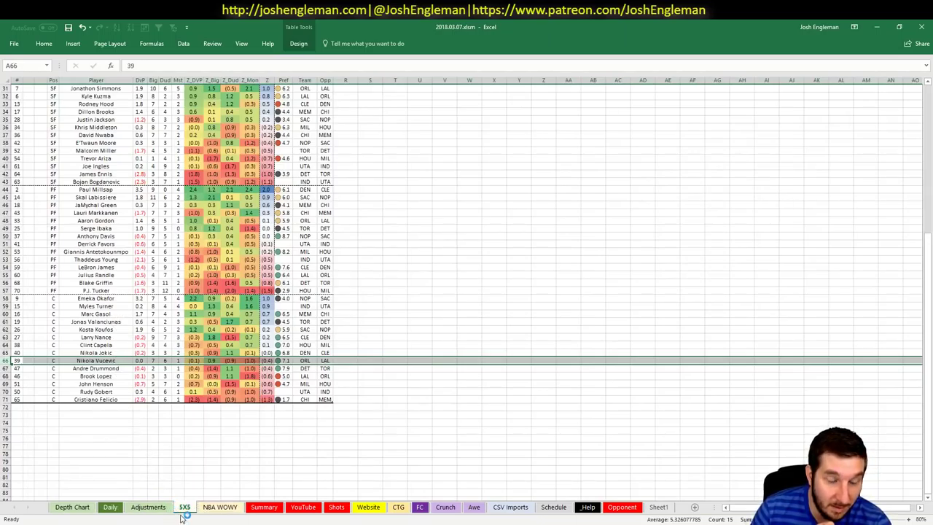
Check Nikola Vucevic's FanDuel preference rating and his row of recent games on the YouTube sheet.
click(303, 507)
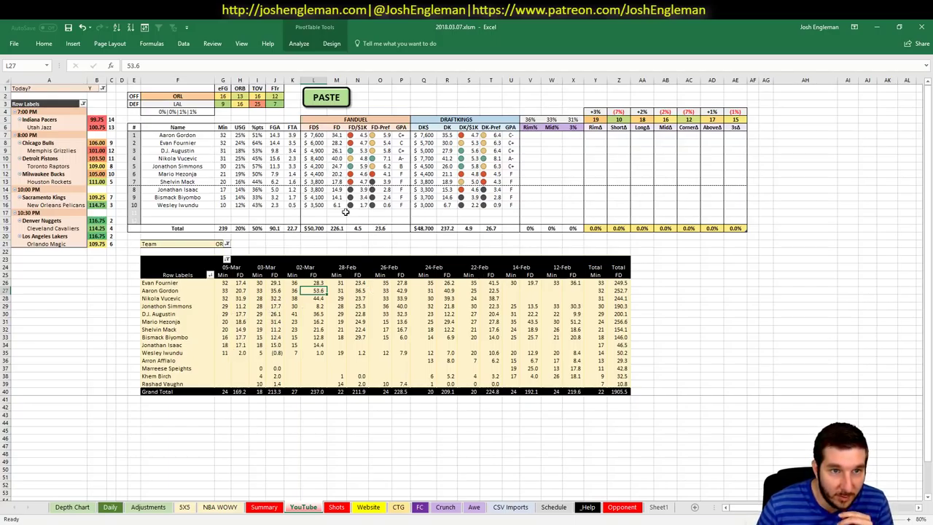
click(387, 159)
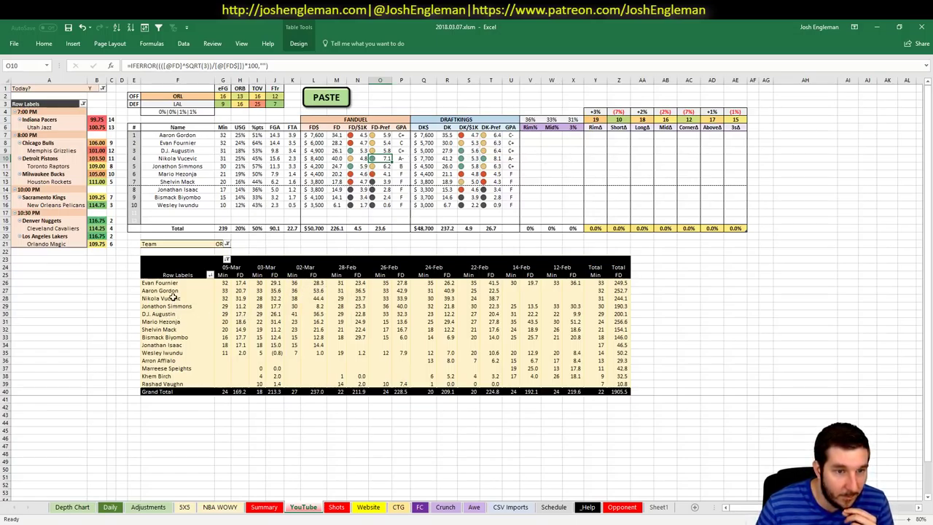
drag(164, 299, 618, 299)
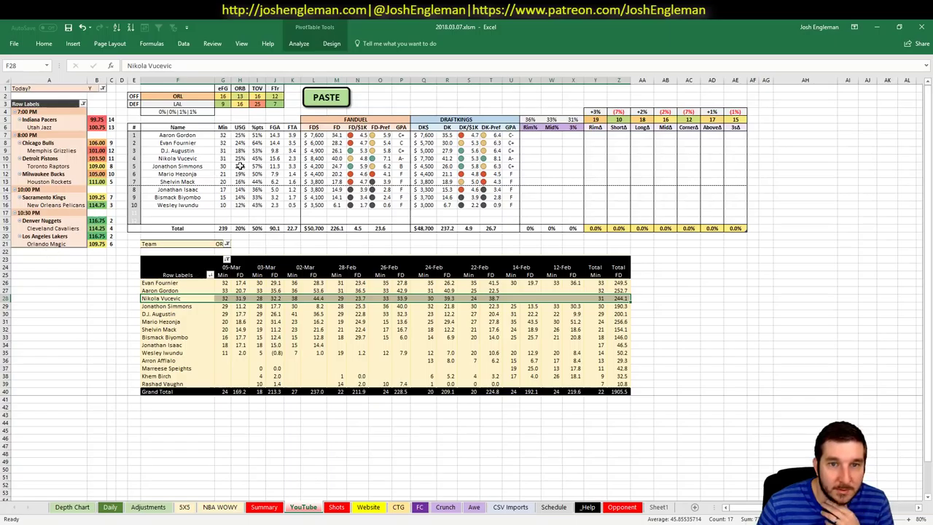
Check Nikola Vucevic's Big rating on the 5X5 sheet and Orlando's Adjustments rows, and review his recent games on the YouTube sheet again.
click(186, 508)
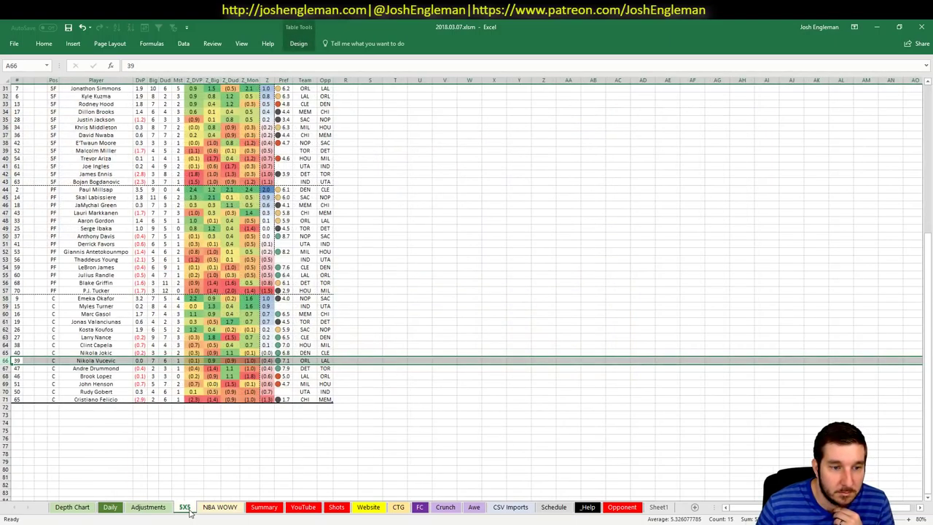
click(152, 361)
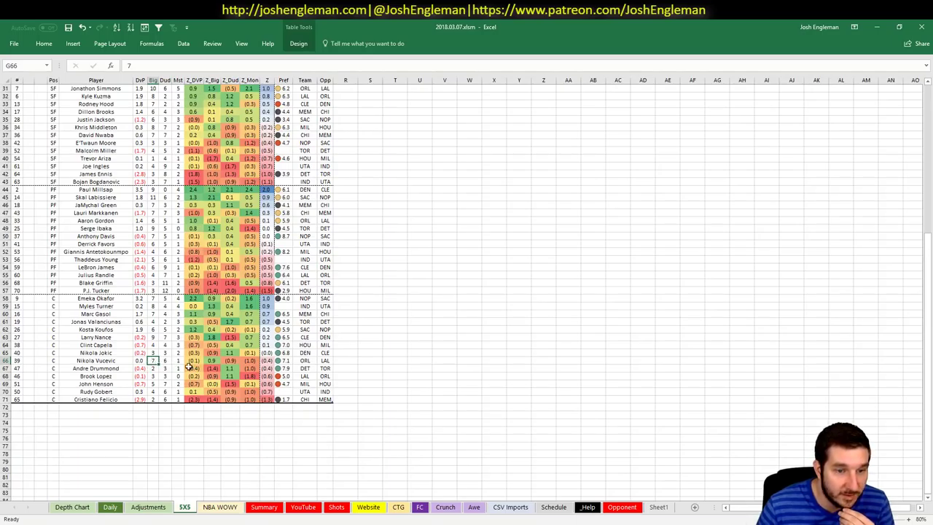
click(148, 507)
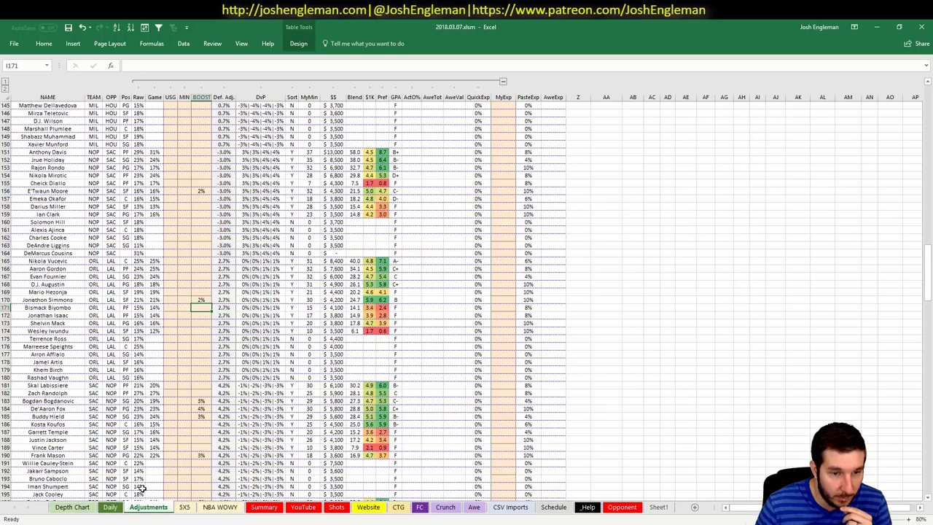
click(115, 507)
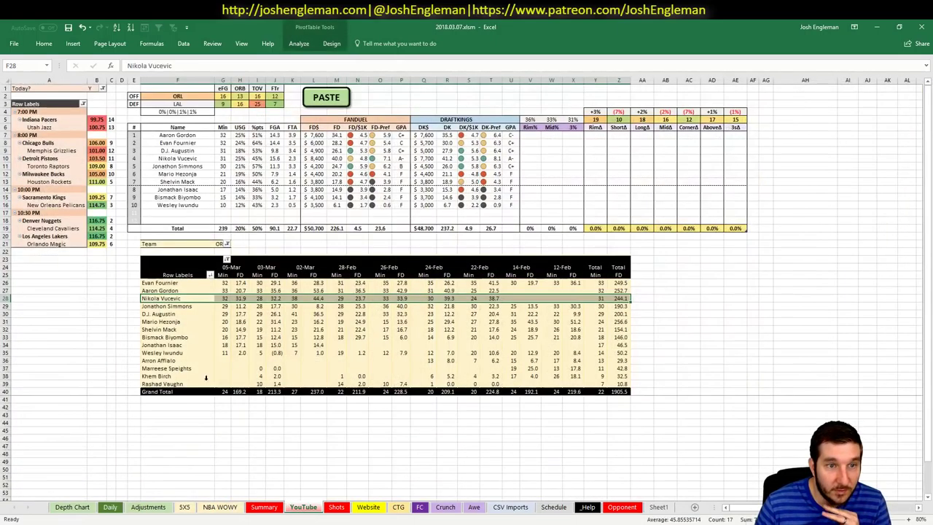
click(82, 332)
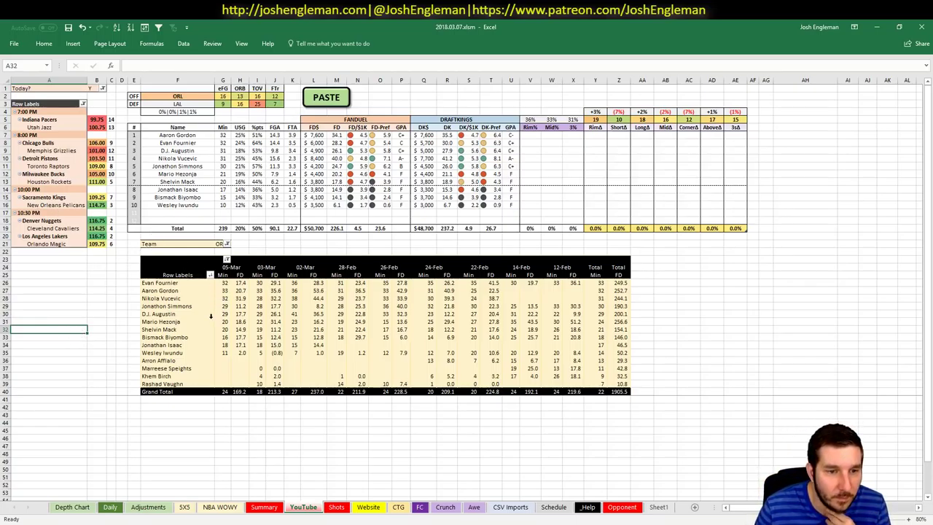
drag(201, 299, 499, 298)
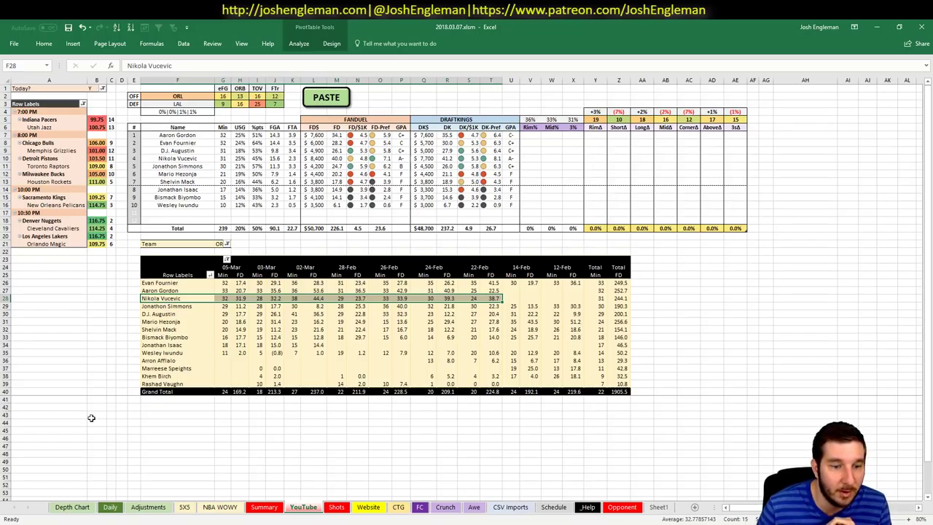
mouse_move(51, 523)
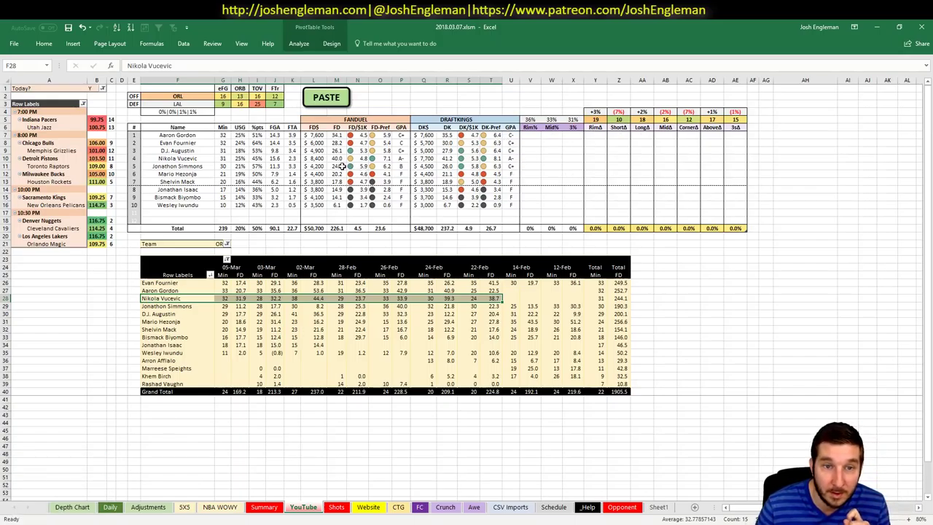
Check Jonathon Simmons's FanDuel salary against his 26-Feb and 12-Feb fantasy points on the YouTube sheet.
click(315, 166)
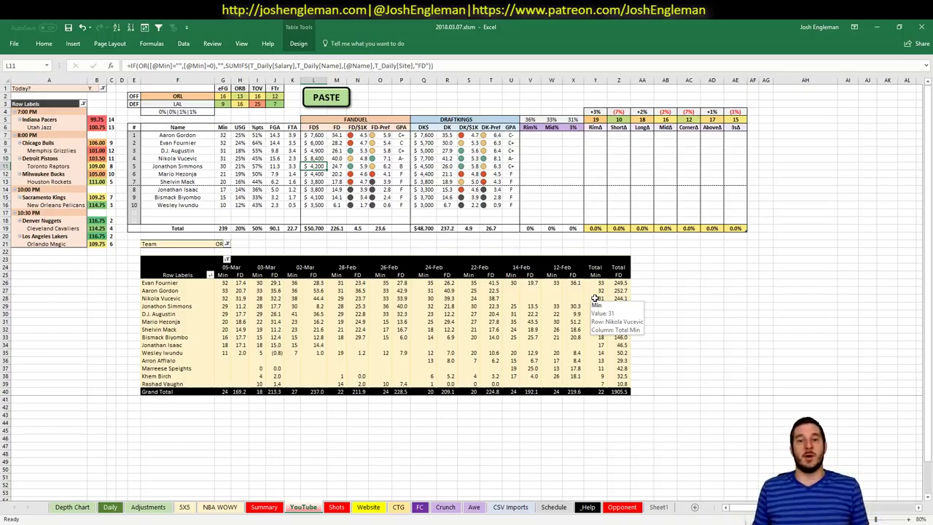
click(406, 305)
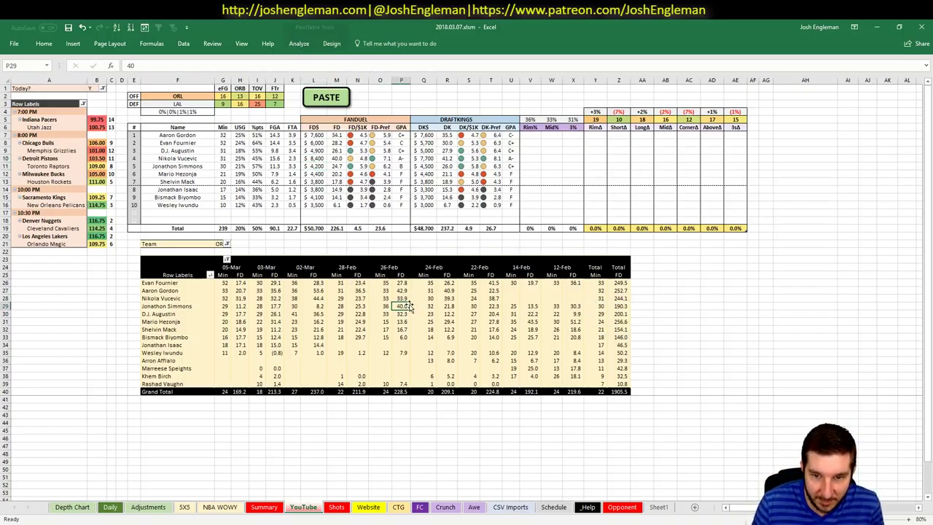
click(576, 307)
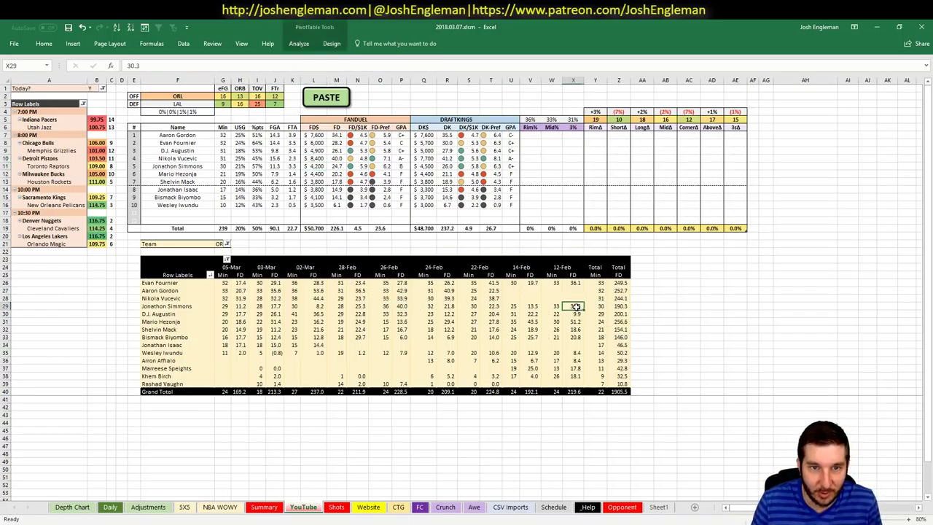
click(325, 167)
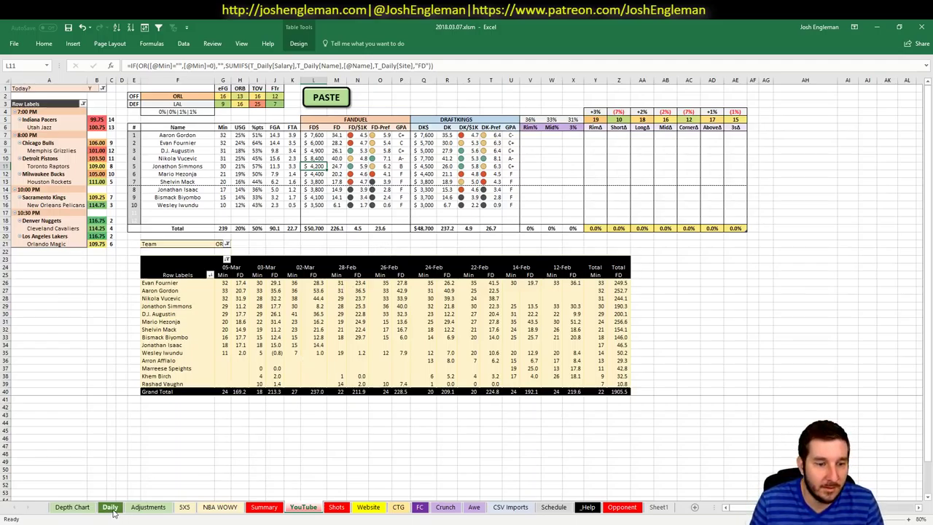
Refresh the projections on the Daily sheet and copy them with the sheet's copy macro.
click(113, 510)
click(135, 265)
key(ctrl+Home)
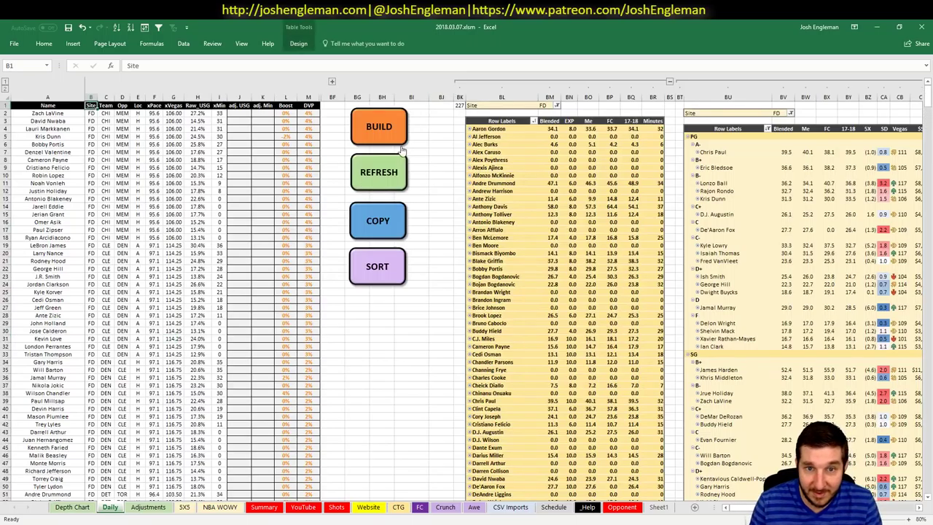
click(385, 168)
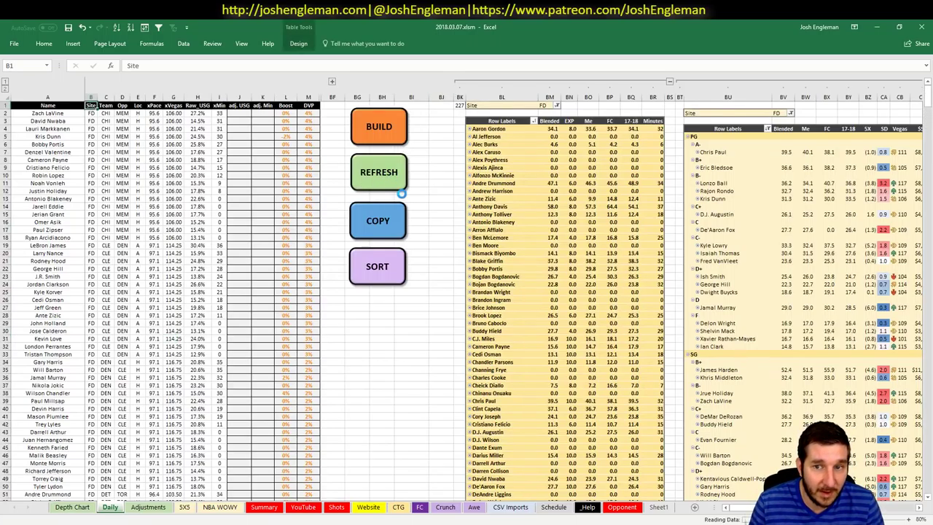
click(376, 221)
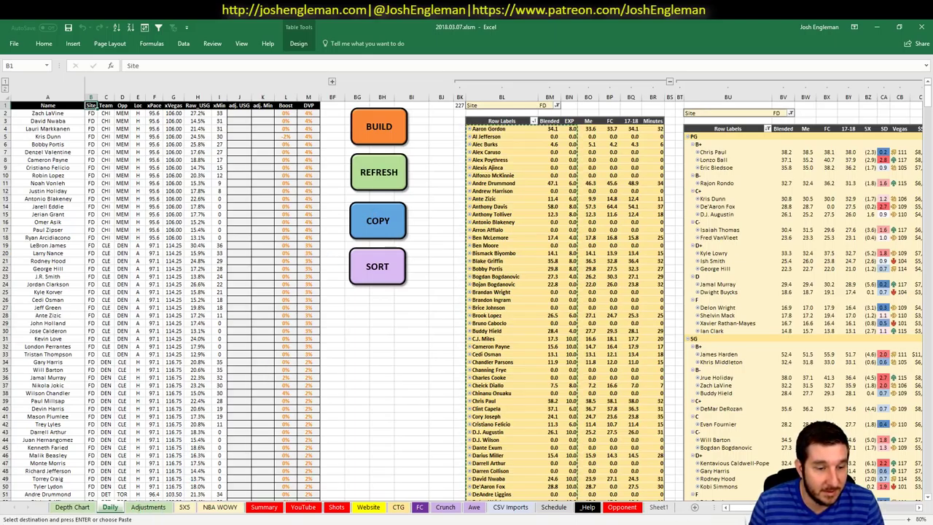
Switch to FantasyCruncher in the browser, upload the copied player projections for NBA FanDuel 2018-03-07, and dismiss the resulting dialog.
key(alt+Tab)
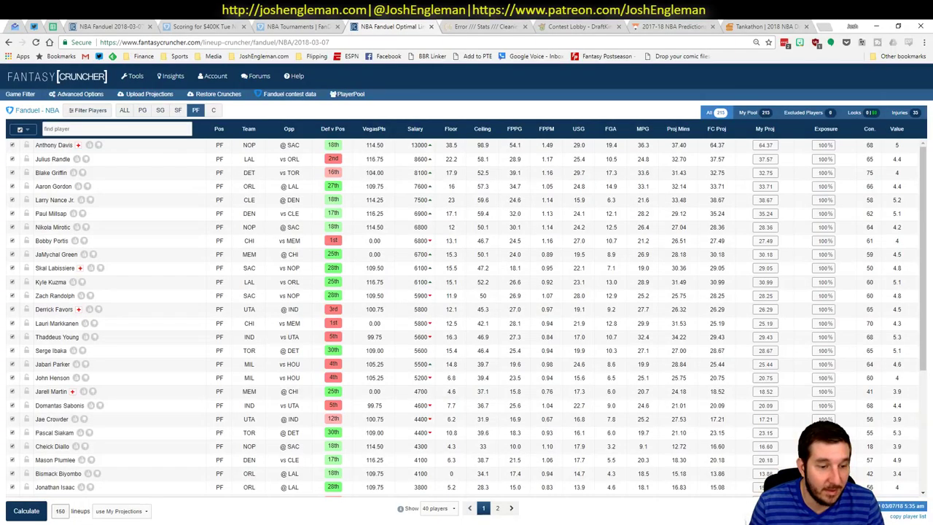
click(131, 95)
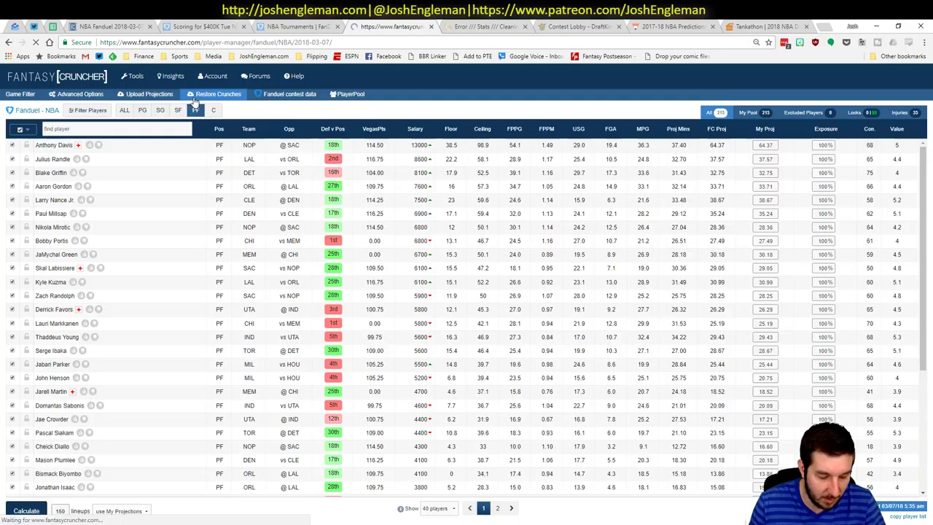
key(ctrl+v)
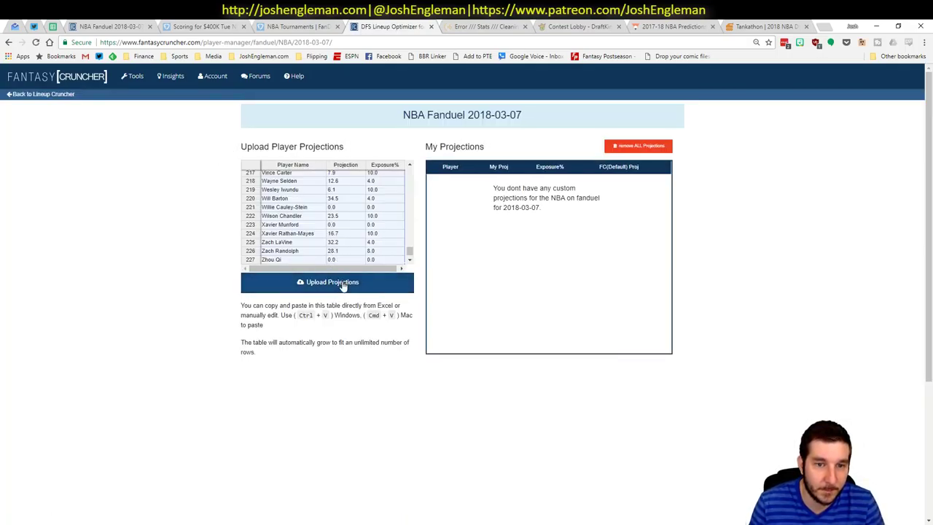
click(328, 282)
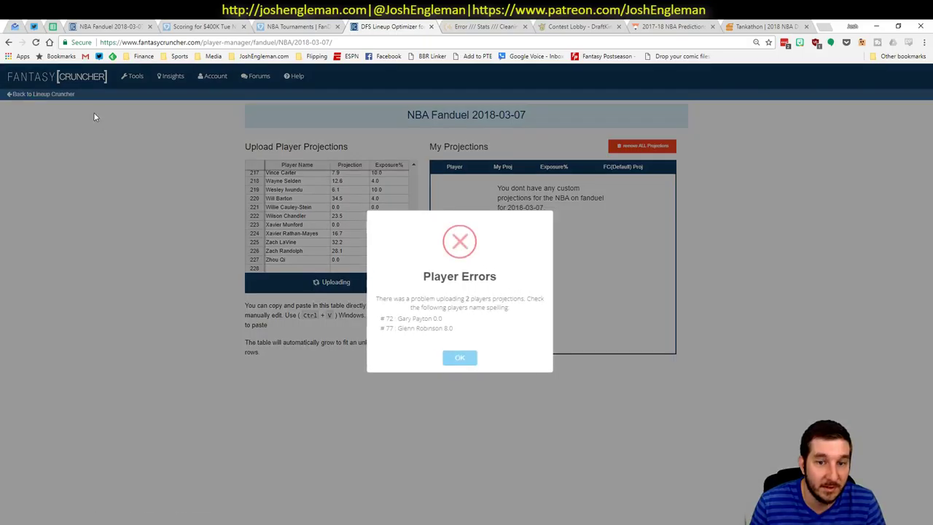
click(459, 357)
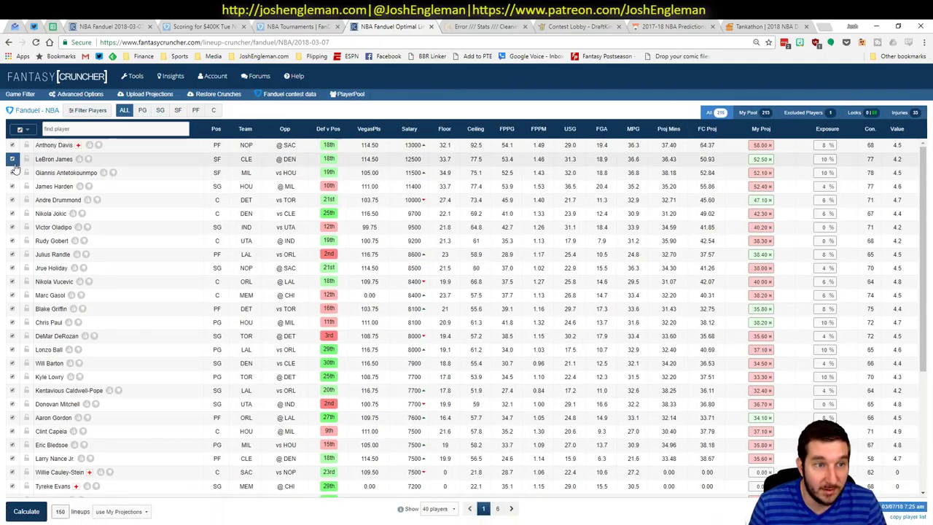
Apply a global exposure of 100% to all players and set the lineup randomness to 10% in the advanced options.
click(77, 94)
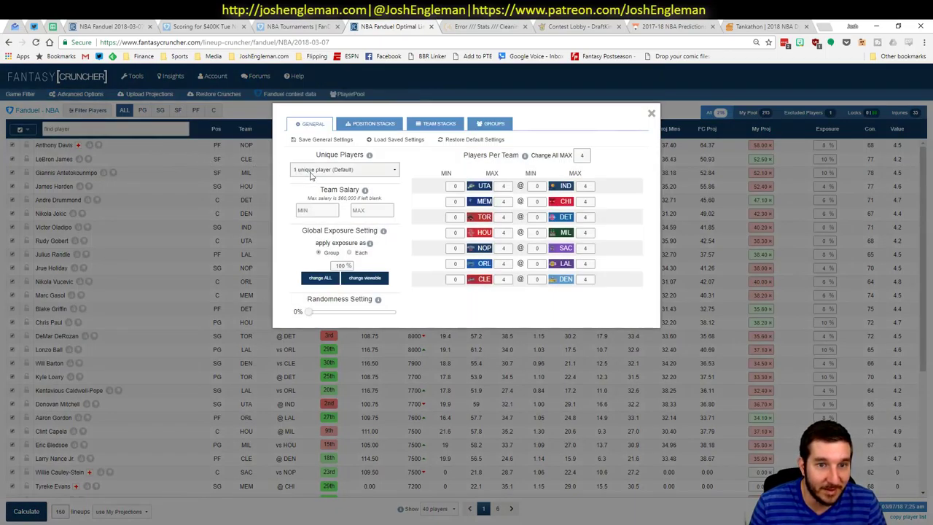
click(319, 278)
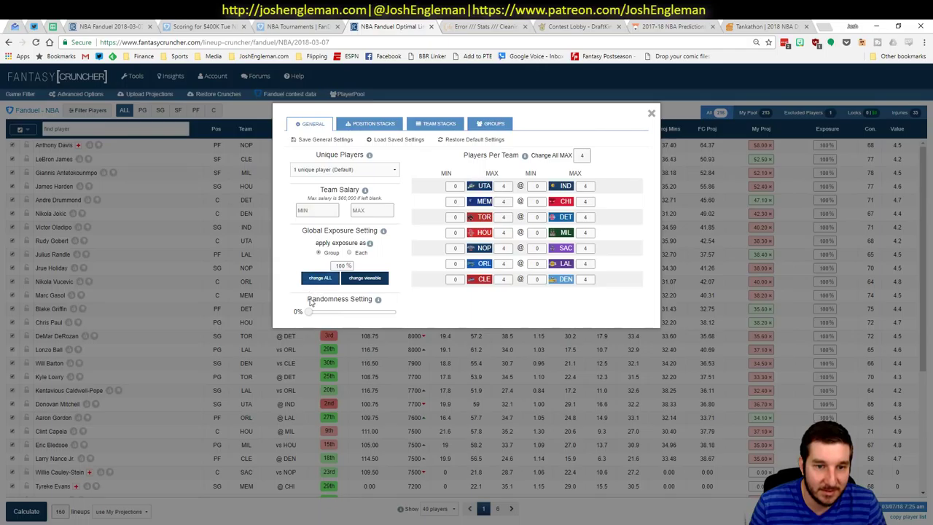
drag(311, 312, 318, 314)
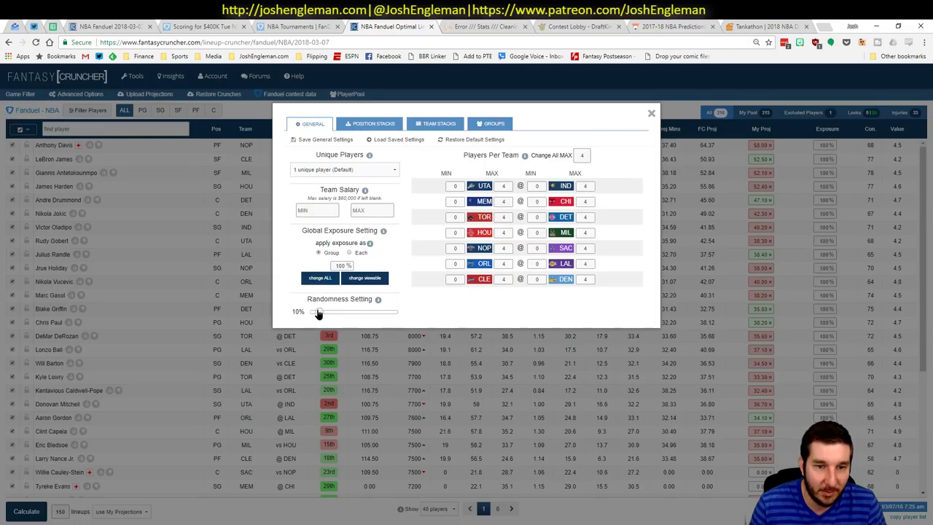
click(652, 113)
Calculate 100 FanDuel lineups using My Projections and look over the player exposures in the generated lineups.
scroll(63, 511, down, 1)
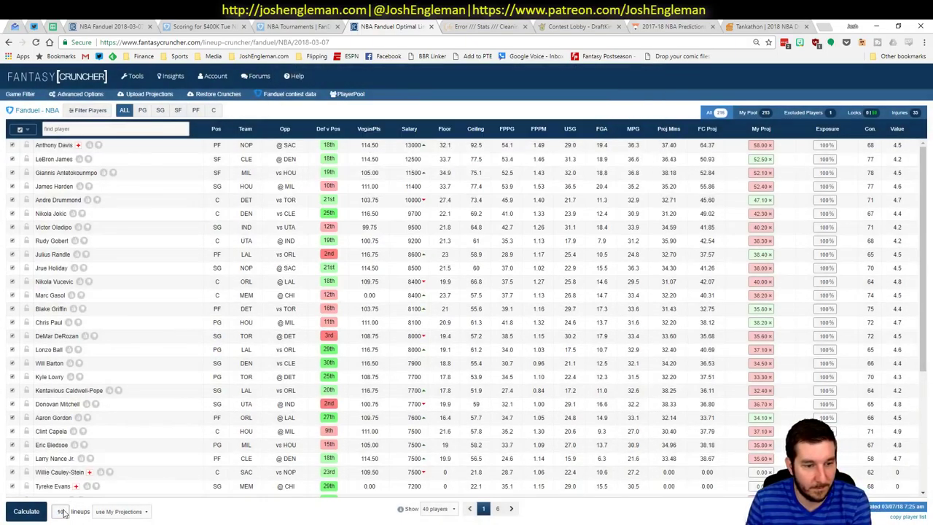
click(27, 511)
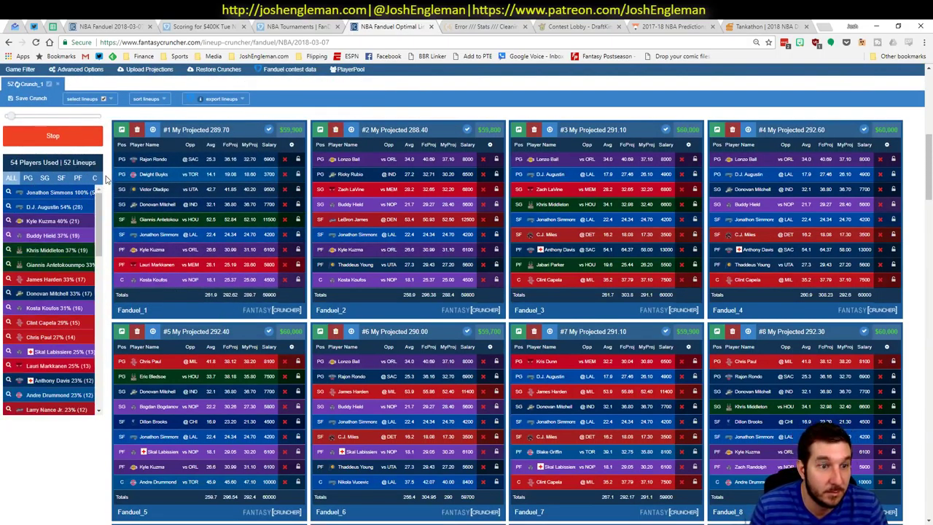
scroll(300, 521, up, 10)
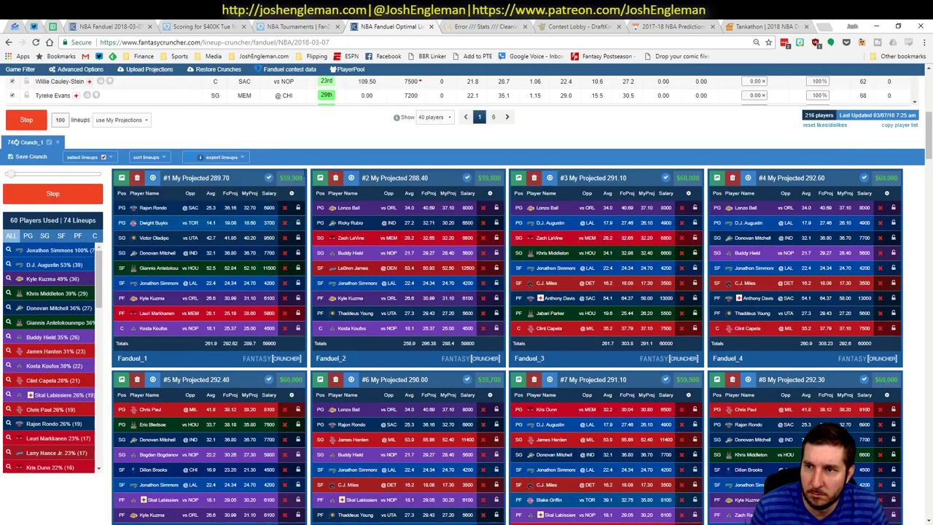
scroll(301, 522, down, 10)
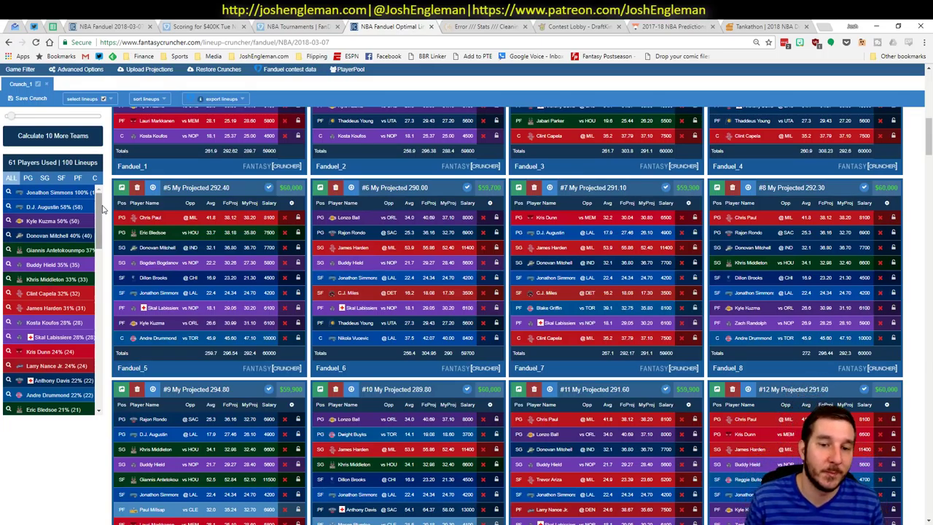
Filter the generated lineups to those containing Jonathon Simmons, Kyle Kuzma and Giannis Antetokounmpo, consulting the workbook's Daily sheet between filters.
click(8, 192)
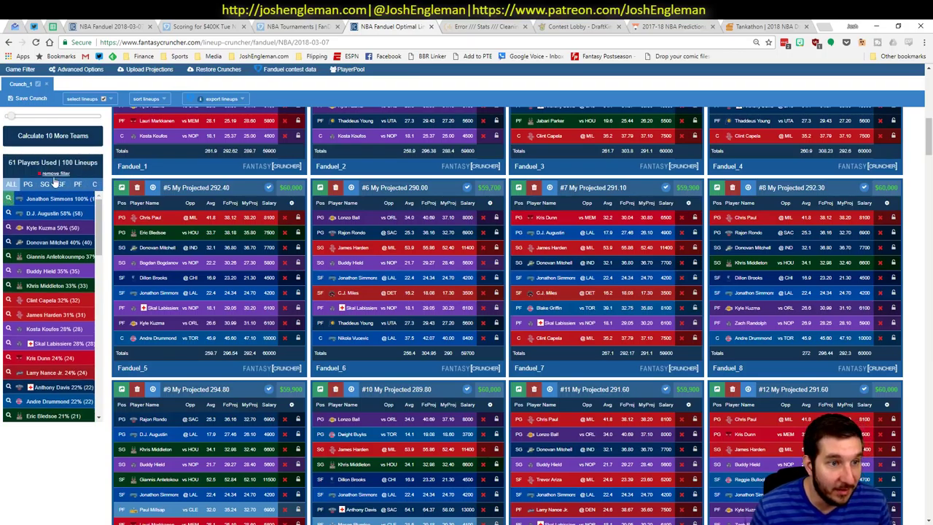
click(9, 228)
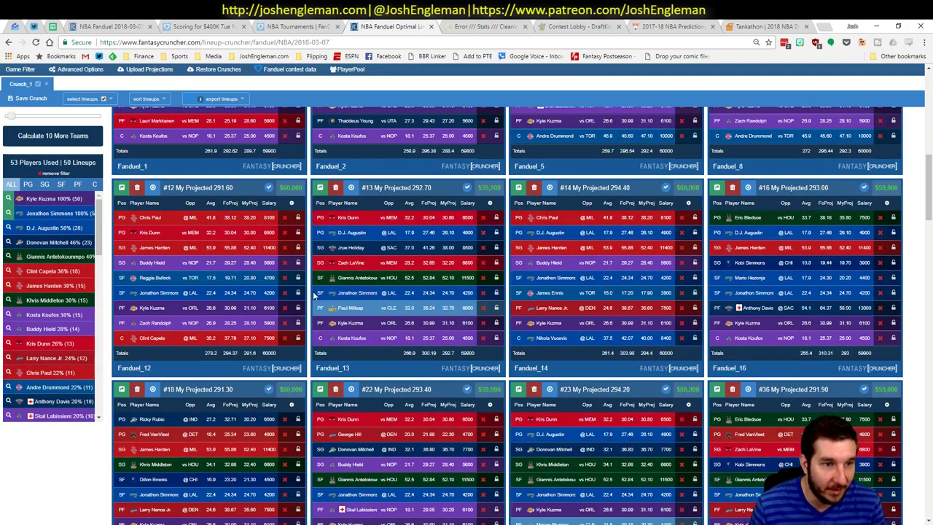
key(alt+Tab)
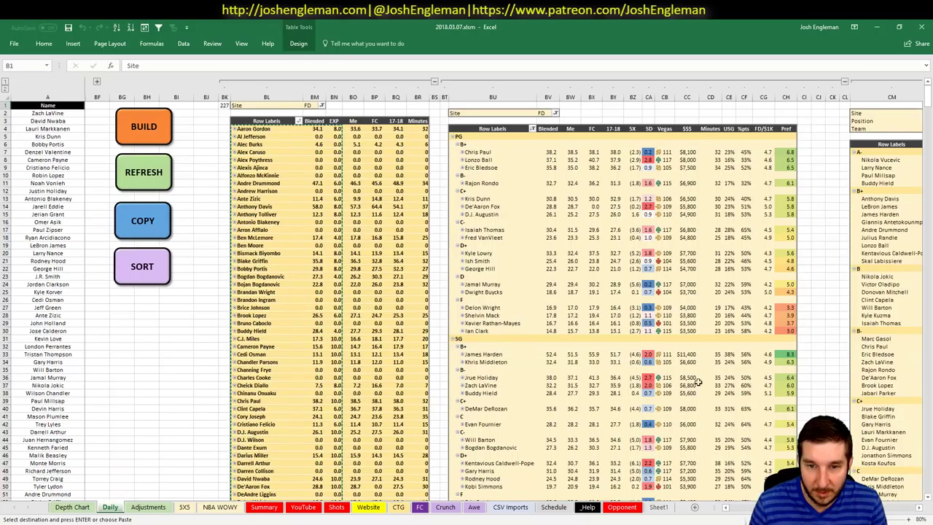
scroll(382, 271, down, 18)
key(alt+Tab)
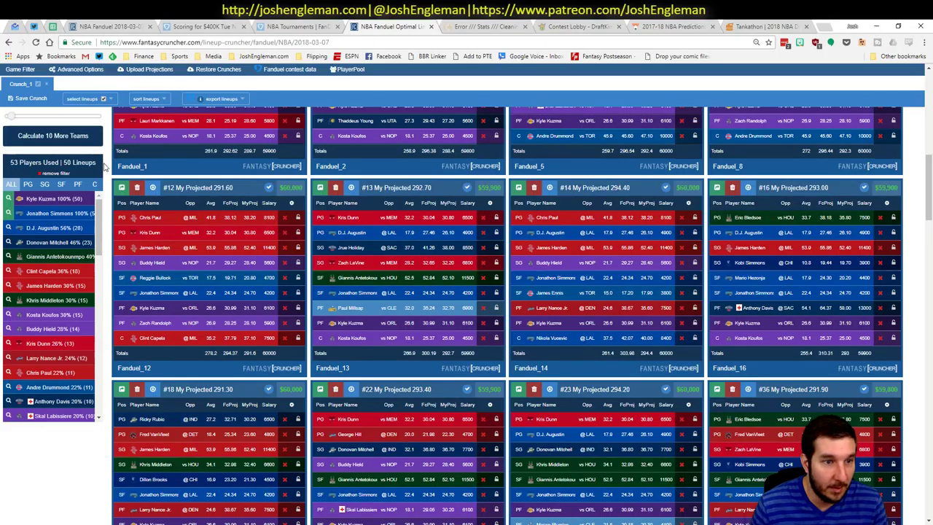
click(8, 256)
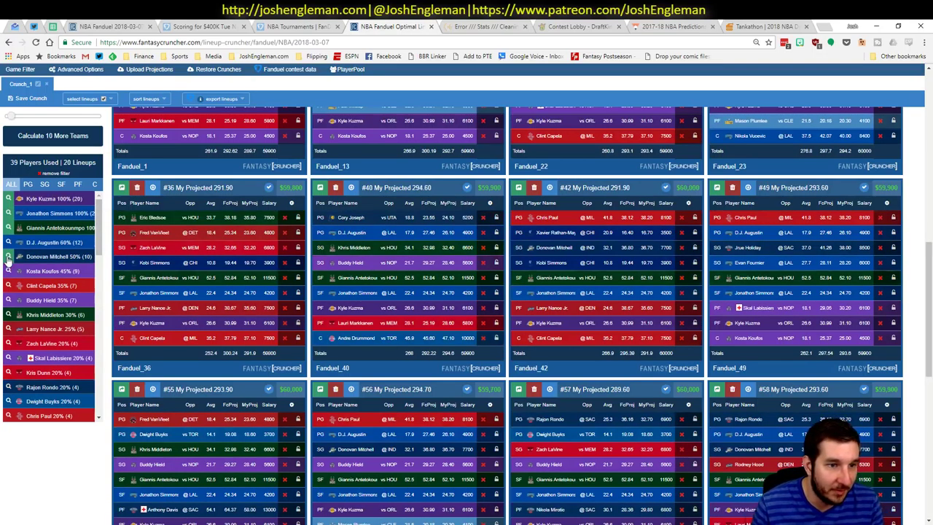
key(alt+Tab)
key(alt+Tab)
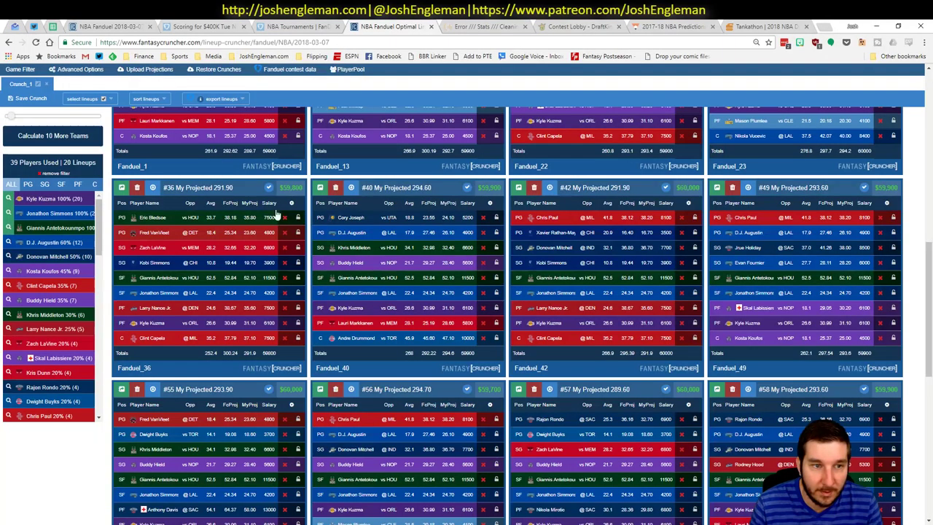
Narrow the filtered FanDuel lineups to those with point guard Lonzo Ball, checking the point guard grades in the workbook's Daily sheet.
click(44, 185)
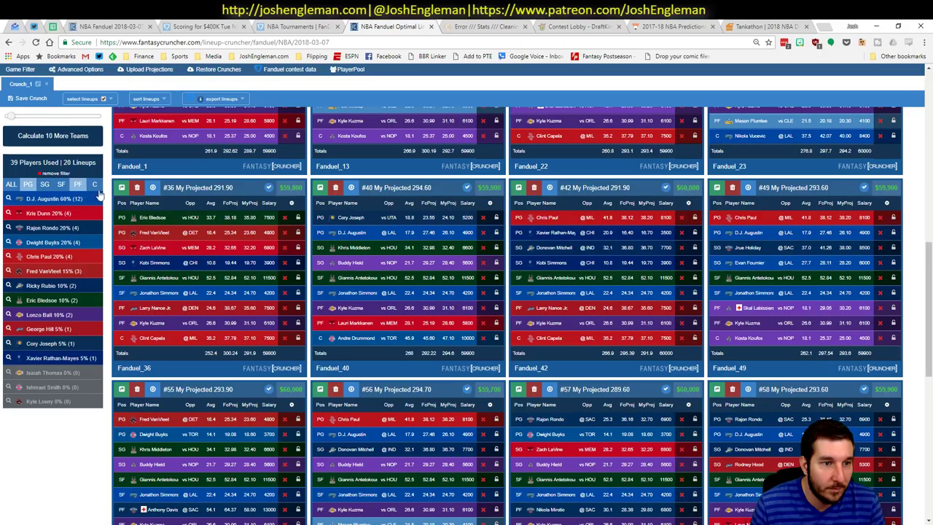
key(alt+Tab)
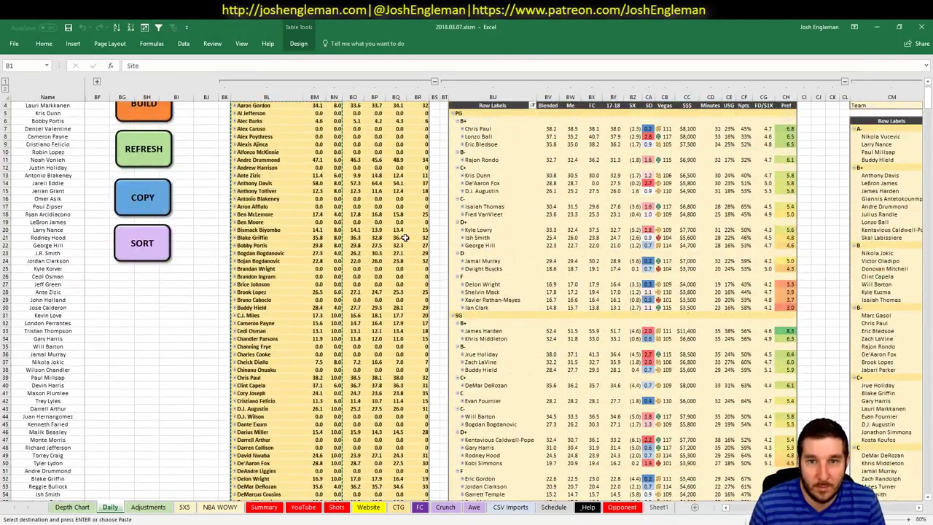
key(alt+Tab)
click(8, 314)
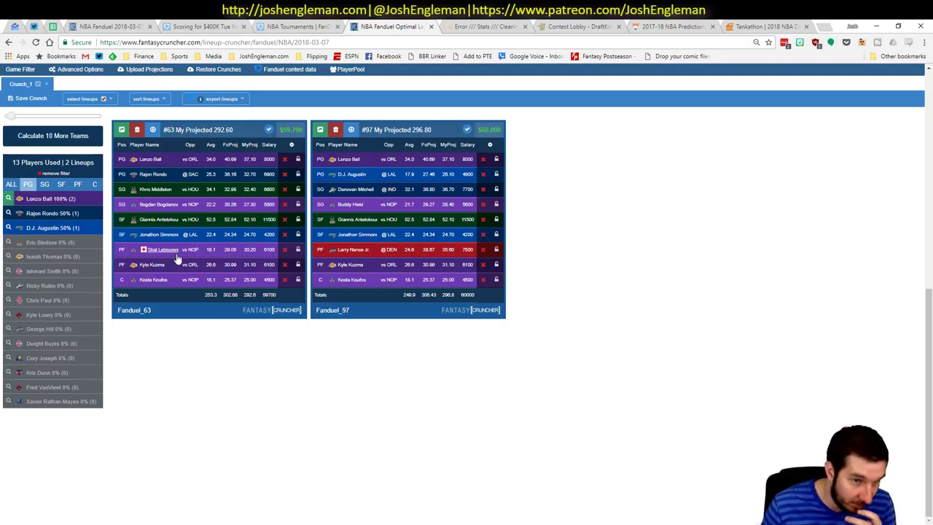
Compare Skal Labissiere and Zach Randolph among the power forwards in the workbook's Daily sheet, checking against the filtered FanDuel lineups.
key(alt+Tab)
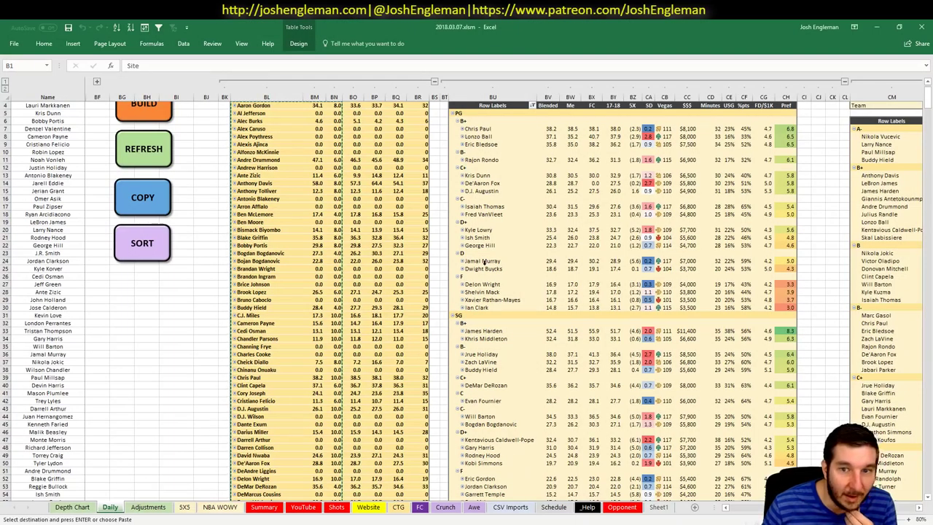
scroll(520, 309, down, 6)
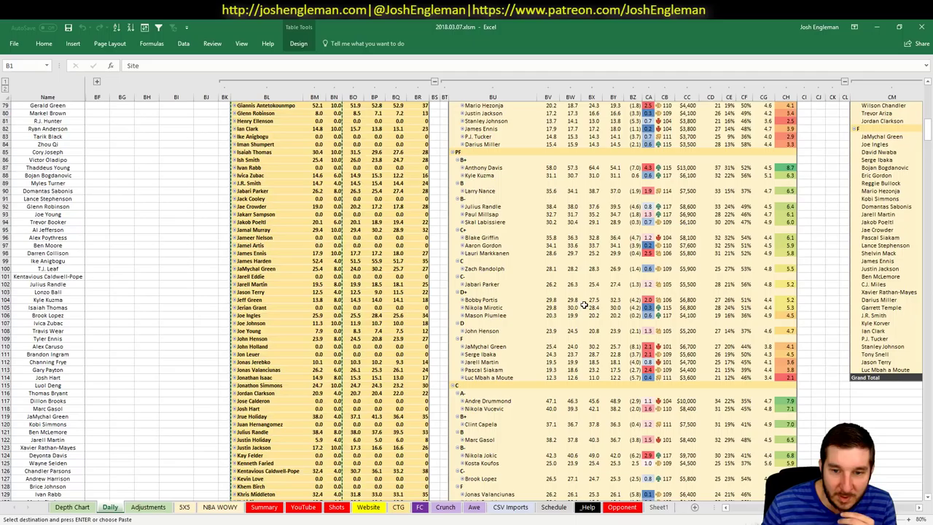
click(501, 223)
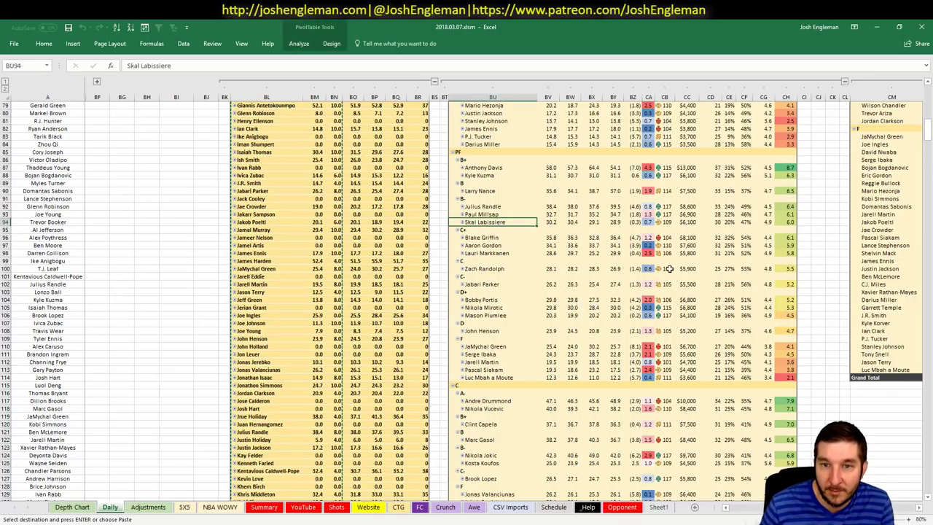
click(476, 269)
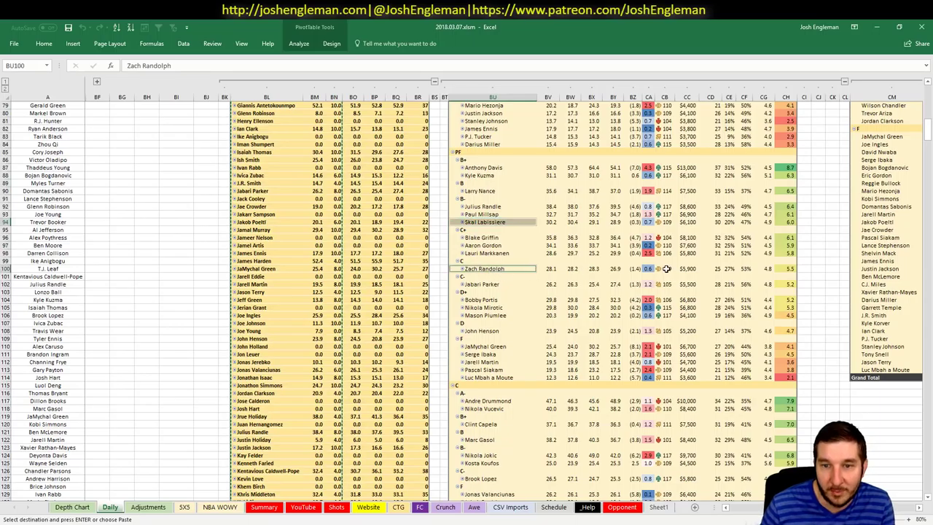
key(alt+Tab)
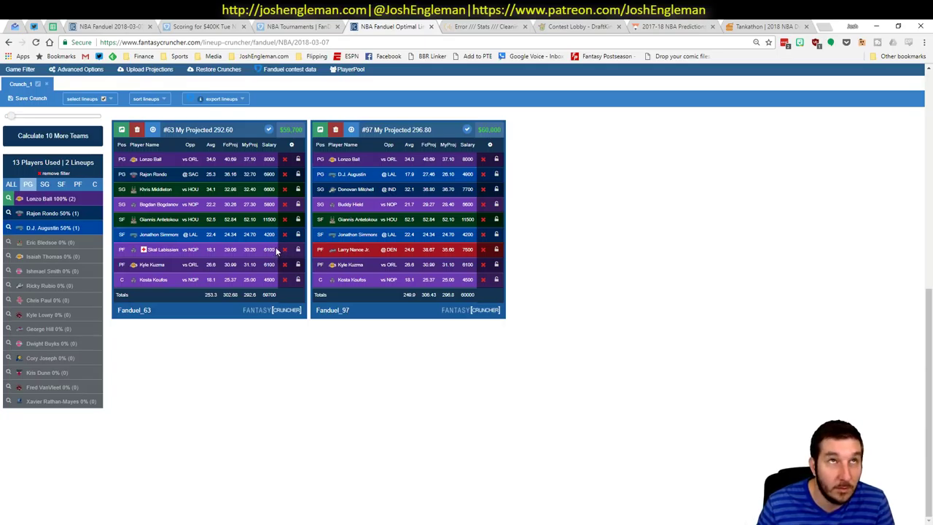
key(alt+Tab)
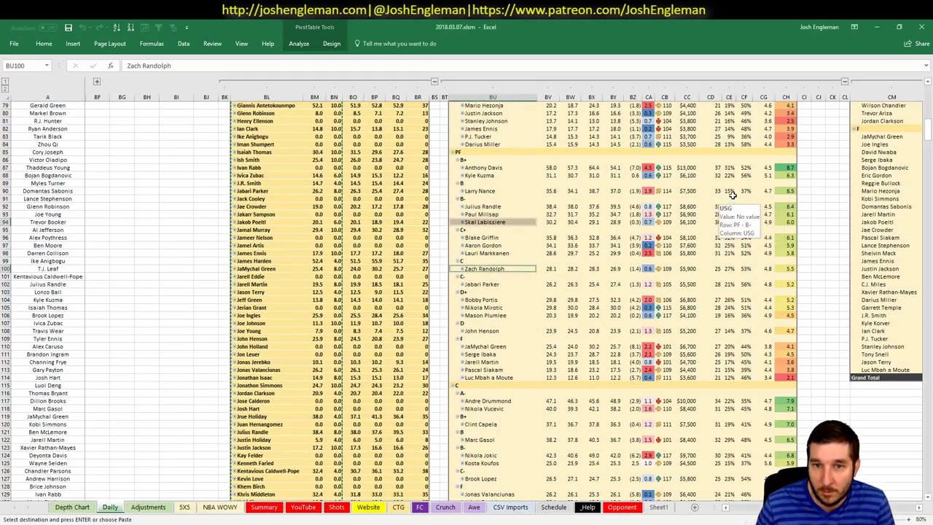
key(alt+Tab)
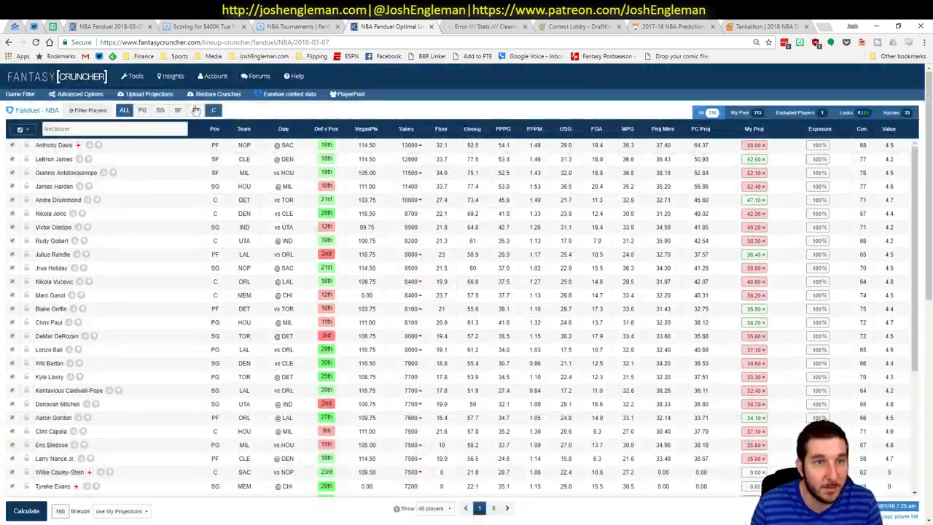
Open the DraftKings NBA lineup cruncher for 2018-03-07 and glance at the DK player list in the workbook's Daily sheet.
mouse_move(134, 82)
mouse_move(146, 100)
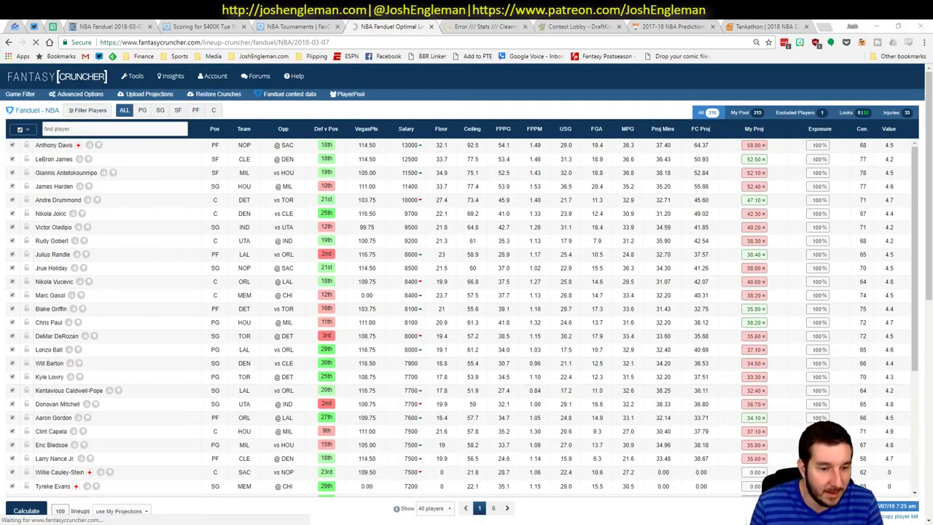
key(alt+Tab)
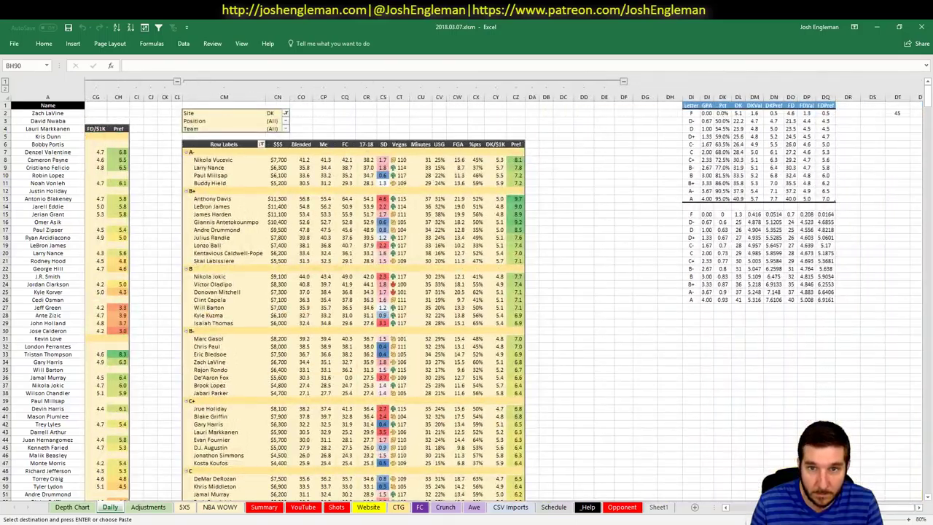
key(alt+Tab)
Upload the copied player projections for NBA DraftKings 2018-03-07, dismiss the player errors dialog and return to the Lineup Cruncher.
click(149, 94)
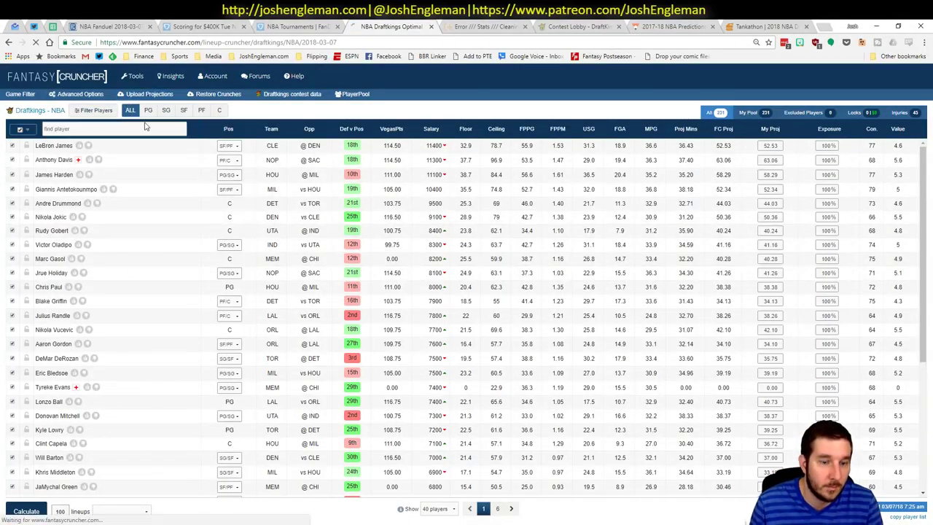
click(301, 175)
key(ctrl+v)
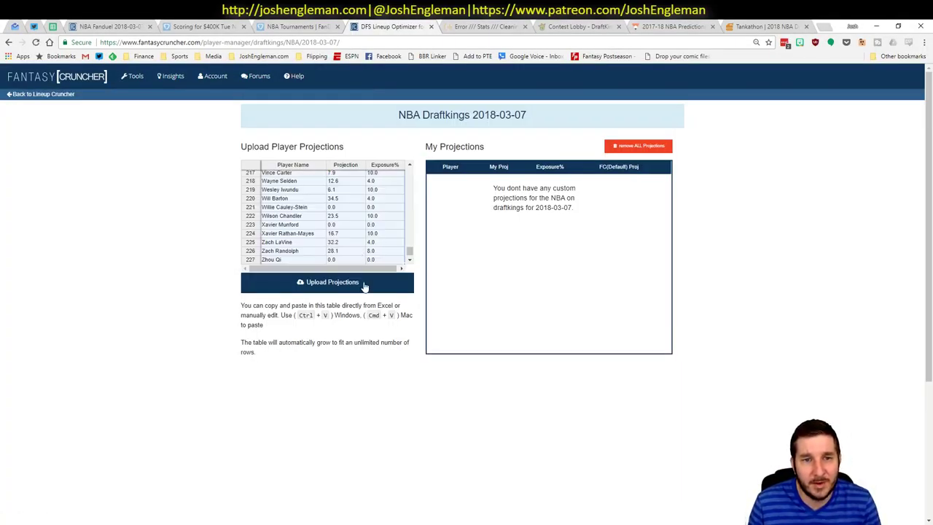
click(357, 286)
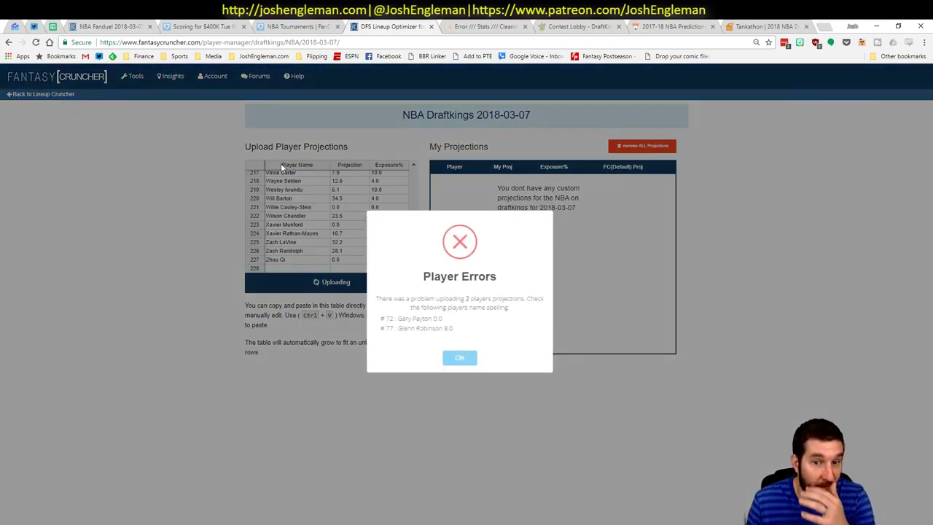
click(460, 359)
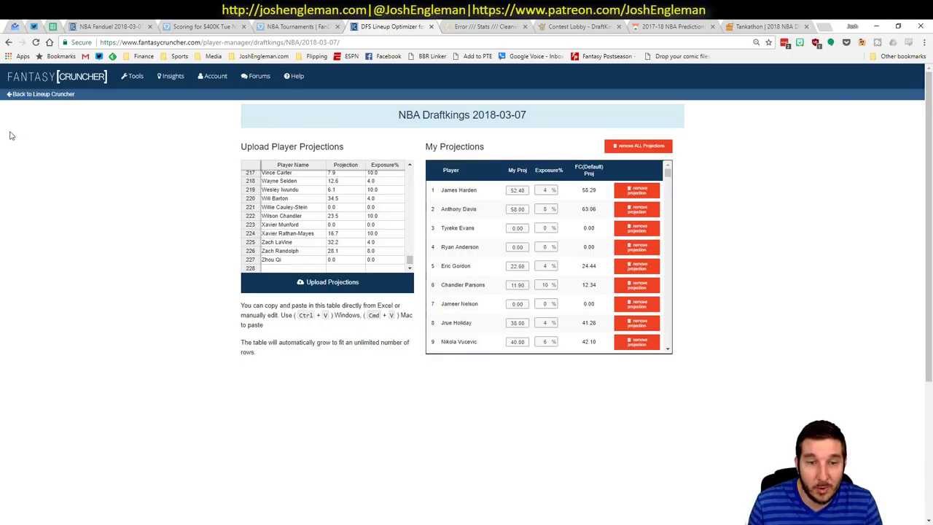
click(28, 96)
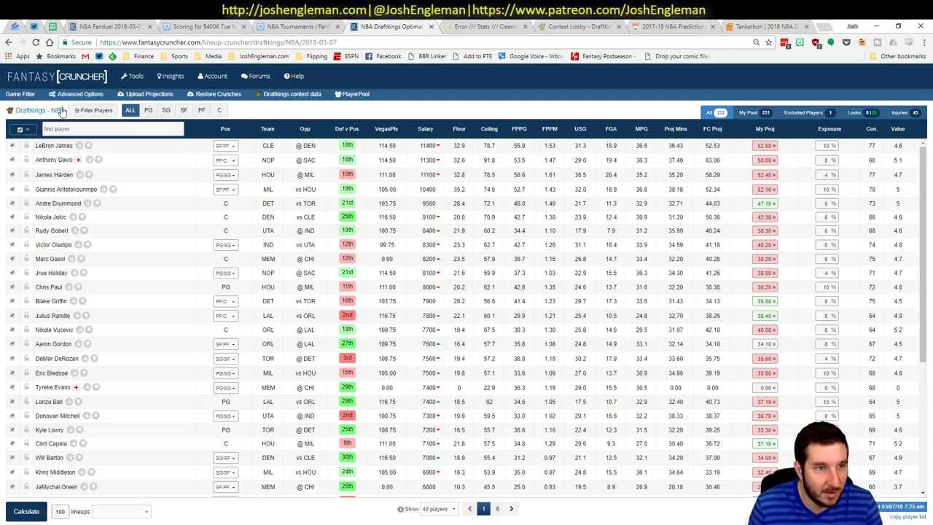
Set the DraftKings lineup randomness to 10% and apply a global exposure of 100% to all players in the advanced options.
click(81, 95)
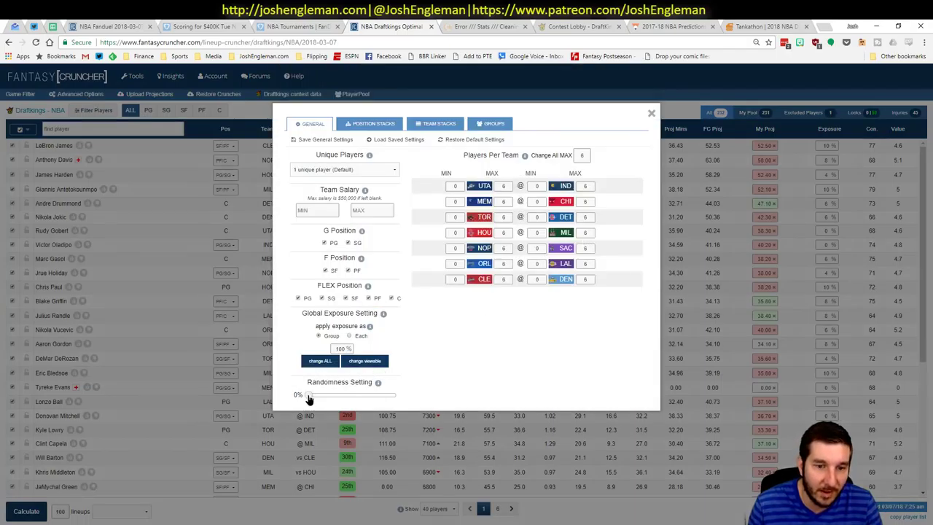
drag(314, 398, 316, 399)
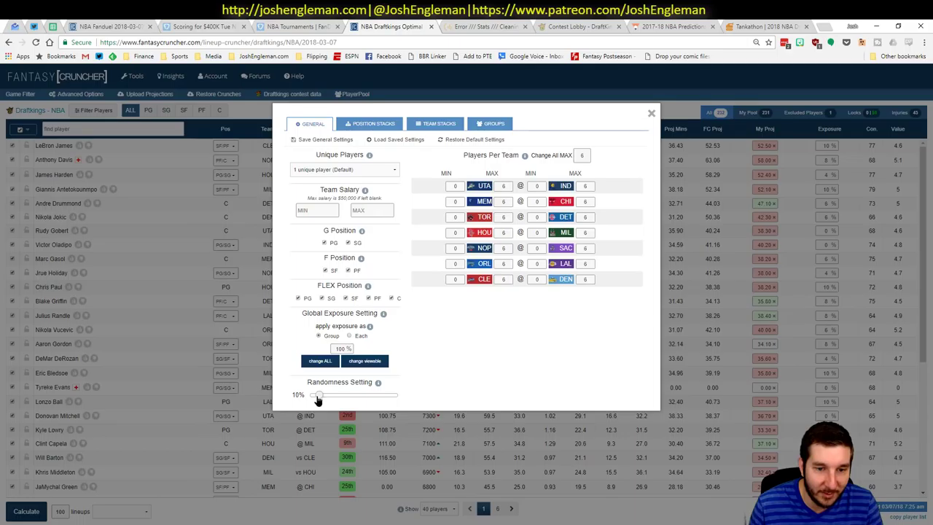
click(320, 362)
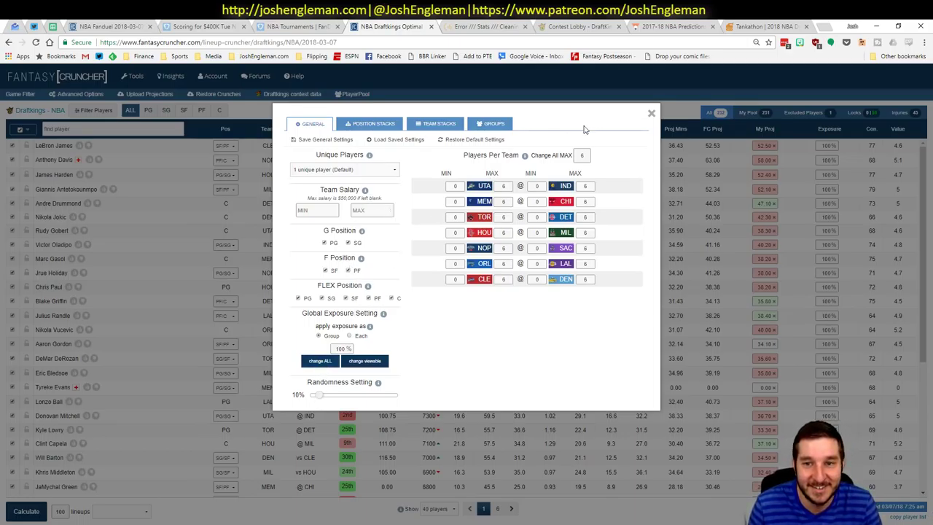
click(650, 114)
Calculate 100 DraftKings lineups using My Projections.
click(123, 511)
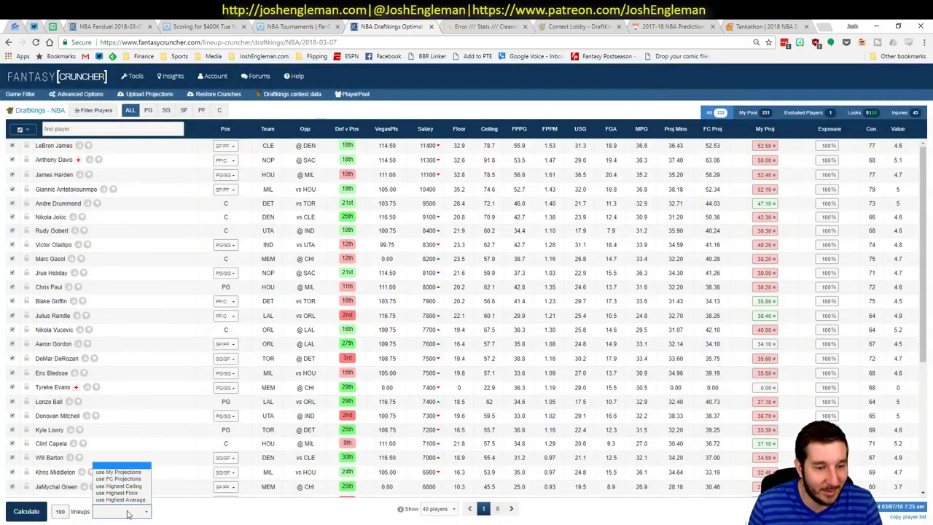
click(118, 473)
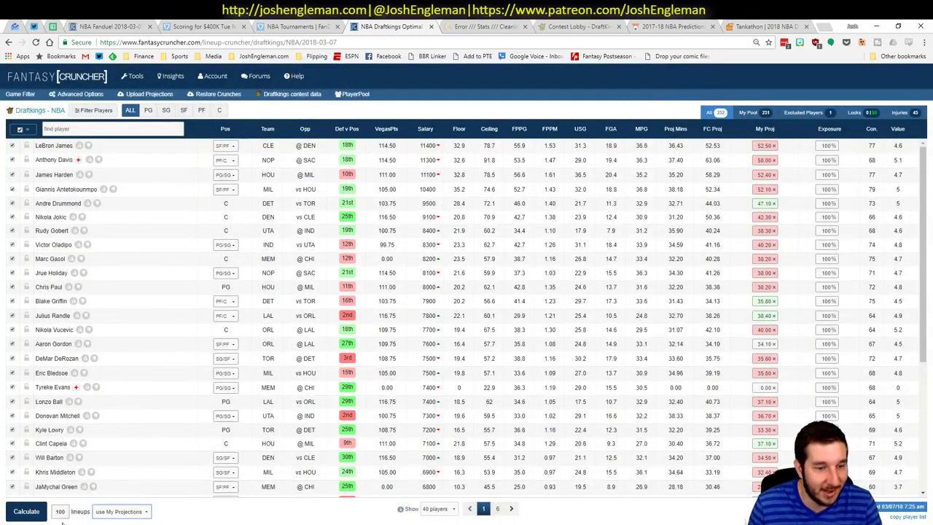
click(26, 513)
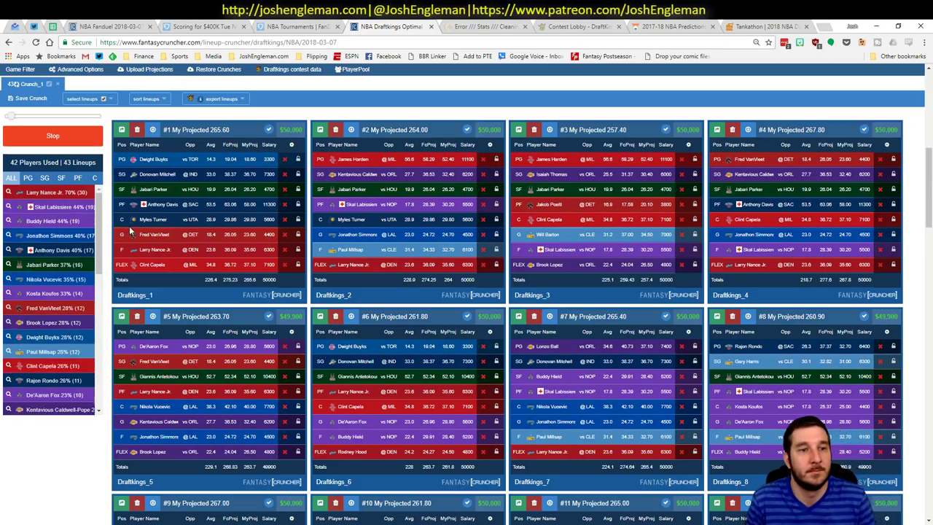
Filter the DraftKings lineups to those containing Larry Nance Jr. and Buddy Hield, consulting the DK grades in the workbook's Daily sheet.
key(alt+Tab)
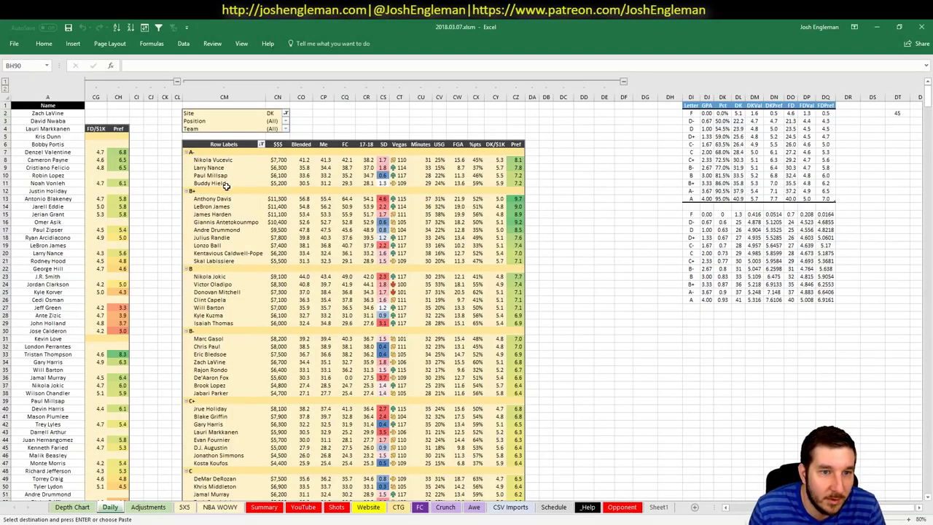
key(alt+Tab)
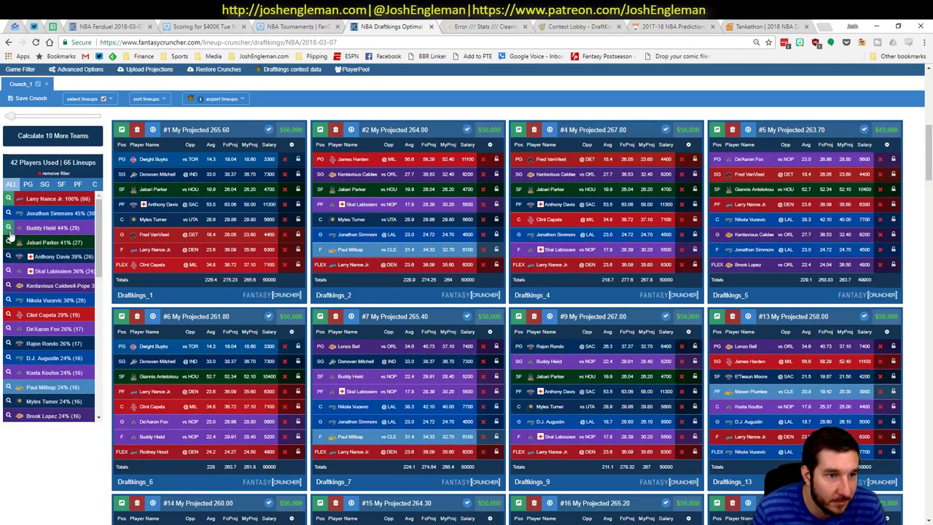
key(alt+Tab)
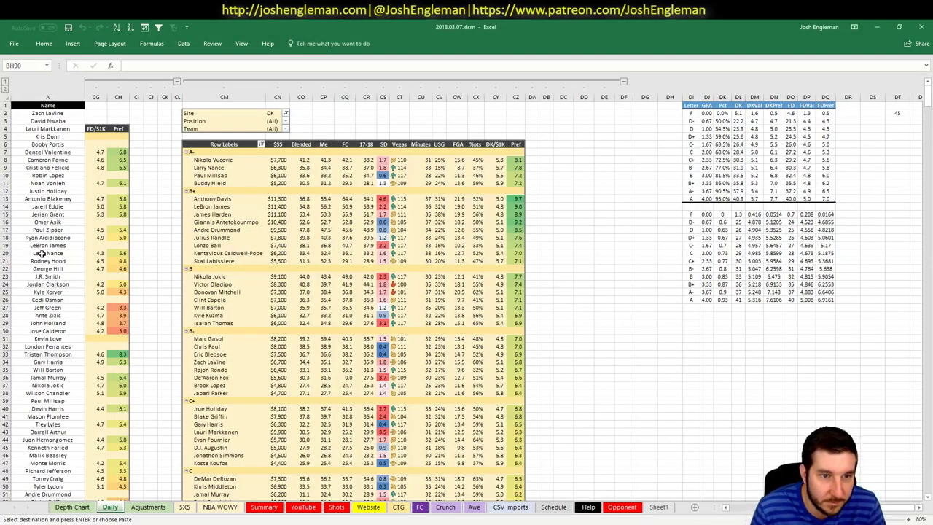
key(alt+Tab)
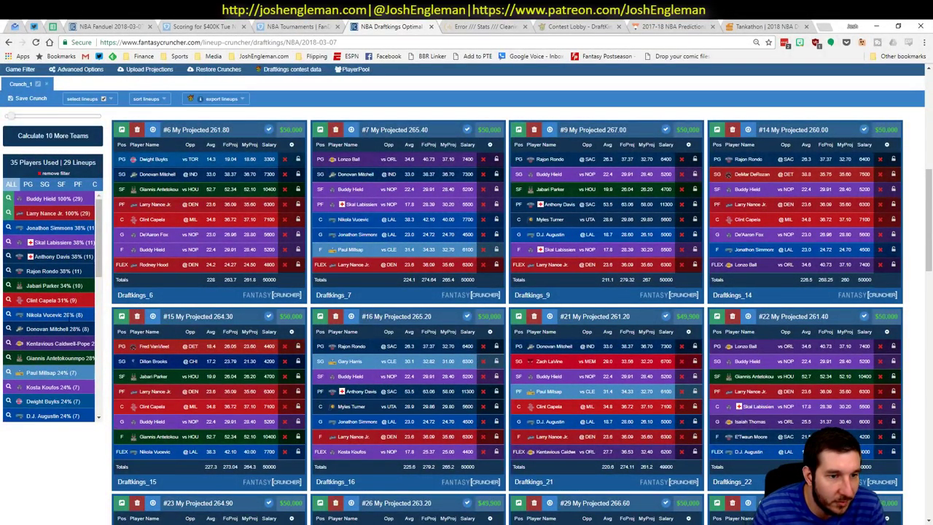
Narrow the filtered DraftKings lineups further to those with Anthony Davis and Paul Millsap, rechecking the workbook's DK grades.
key(alt+Tab)
key(alt+Tab)
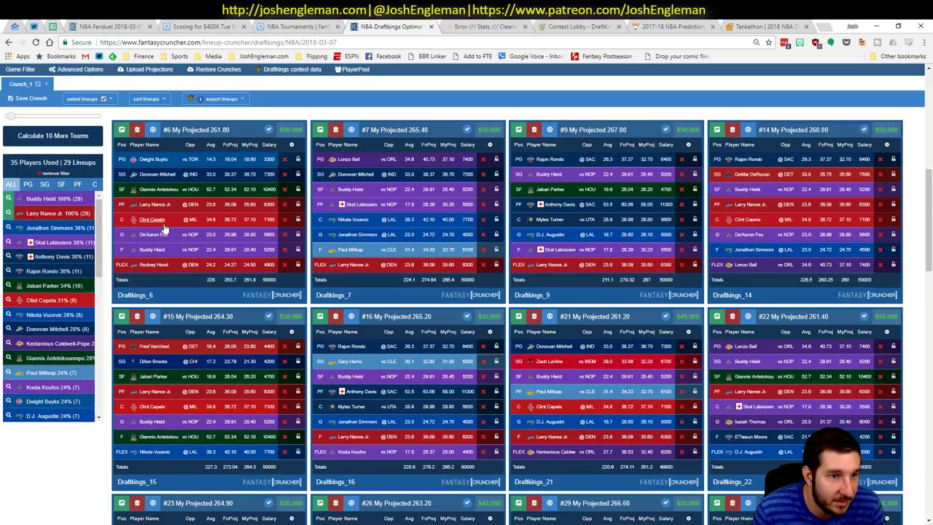
key(alt+Tab)
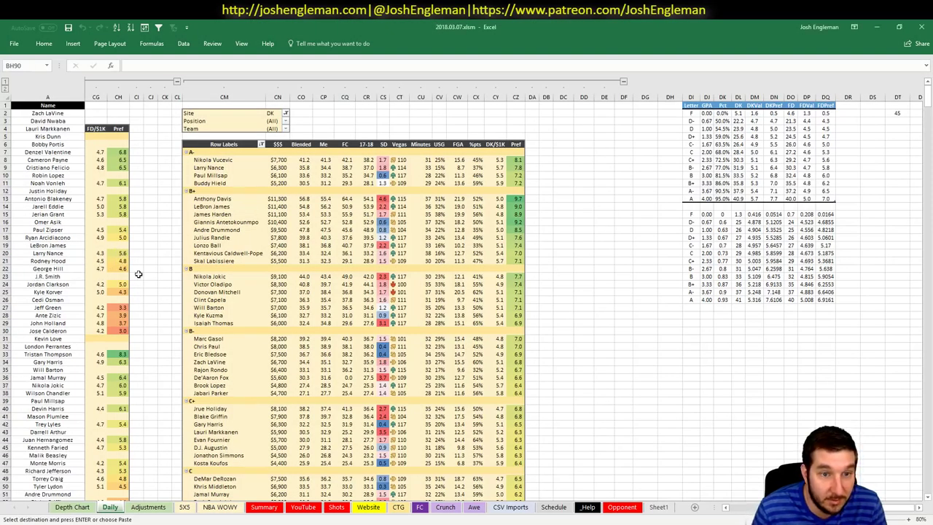
key(alt+Tab)
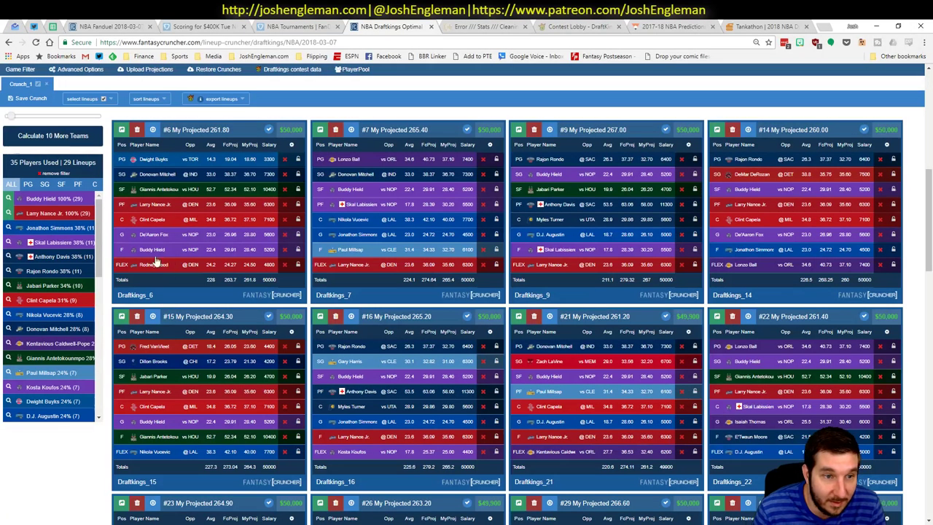
click(8, 257)
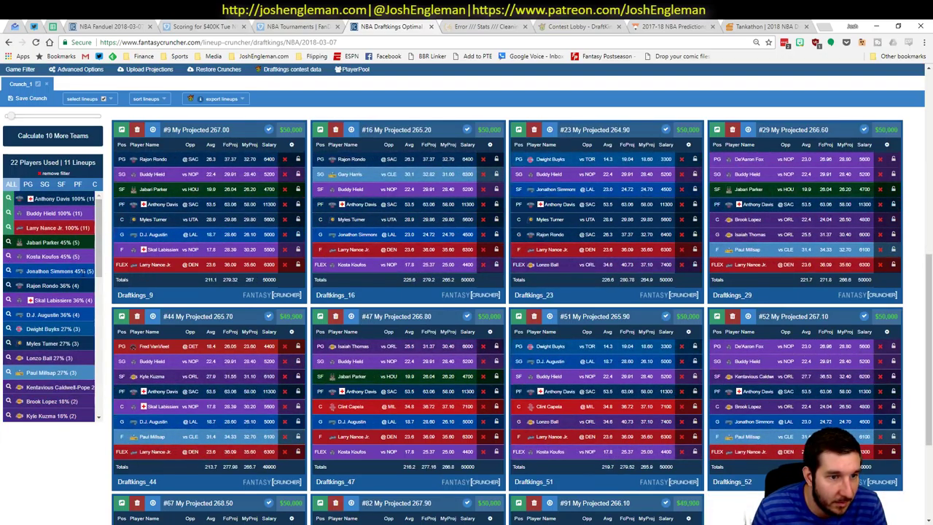
click(9, 372)
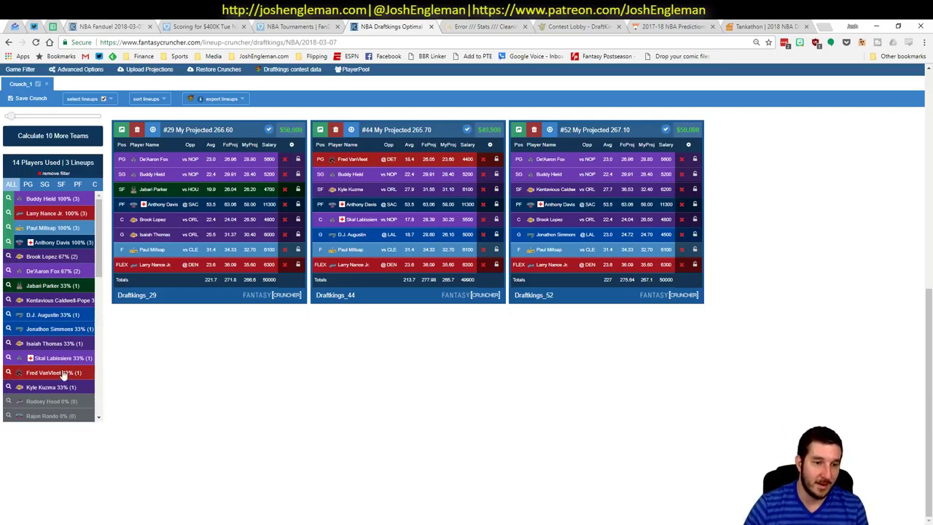
Switch to the workbook and examine the FanDuel point guard grade tiers in the Daily sheet, from Chris Paul down to Ian Clark.
key(alt+Tab)
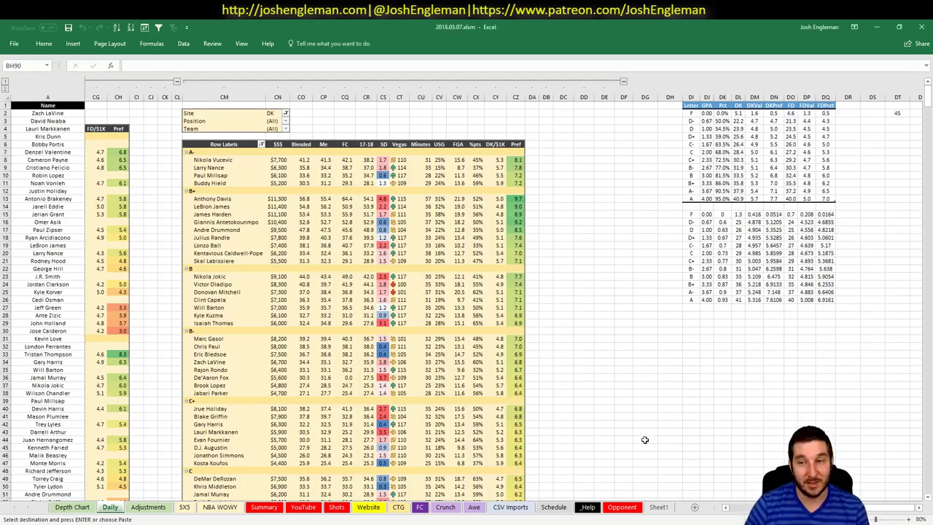
drag(868, 508, 863, 508)
click(573, 207)
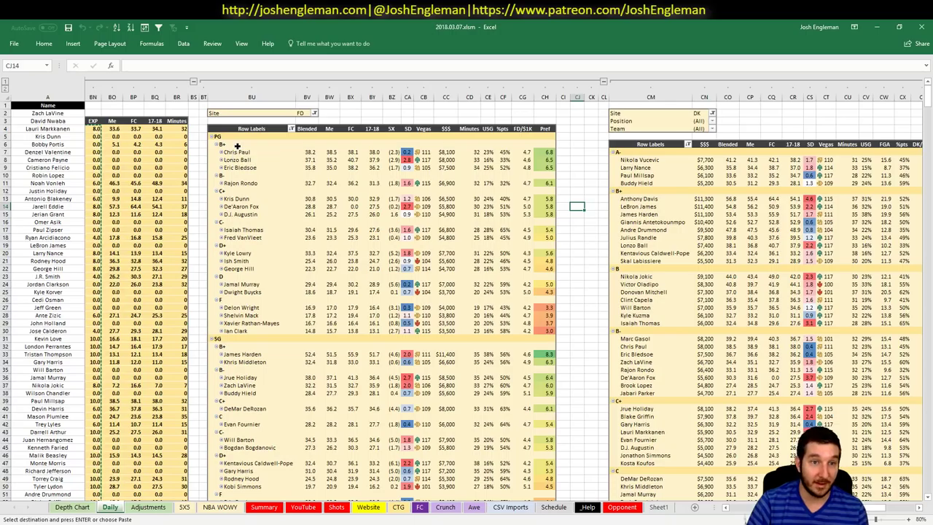
click(238, 144)
drag(239, 144, 238, 328)
click(234, 253)
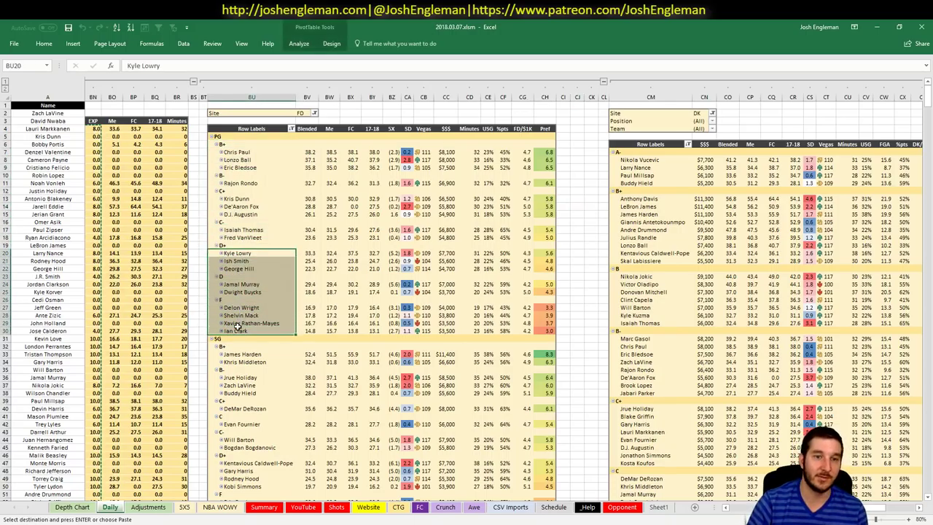
drag(246, 151, 245, 331)
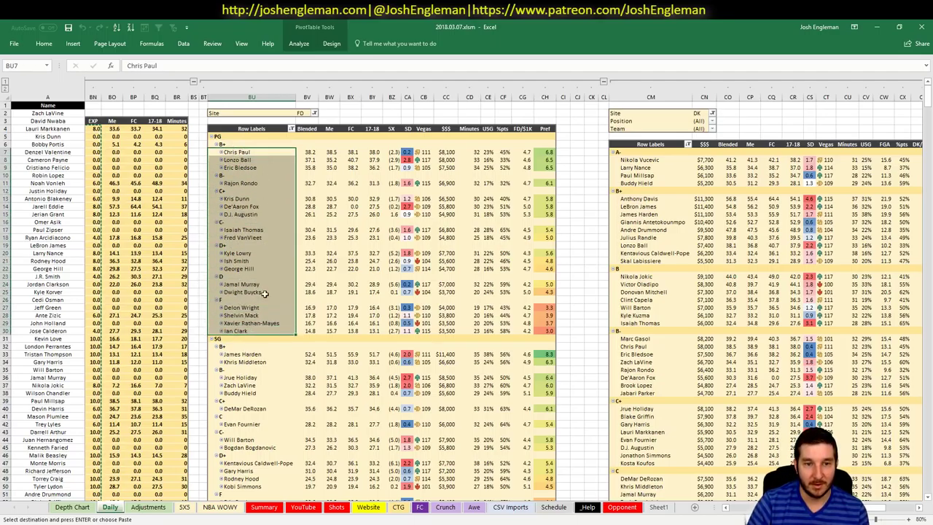
click(237, 152)
drag(281, 152, 279, 165)
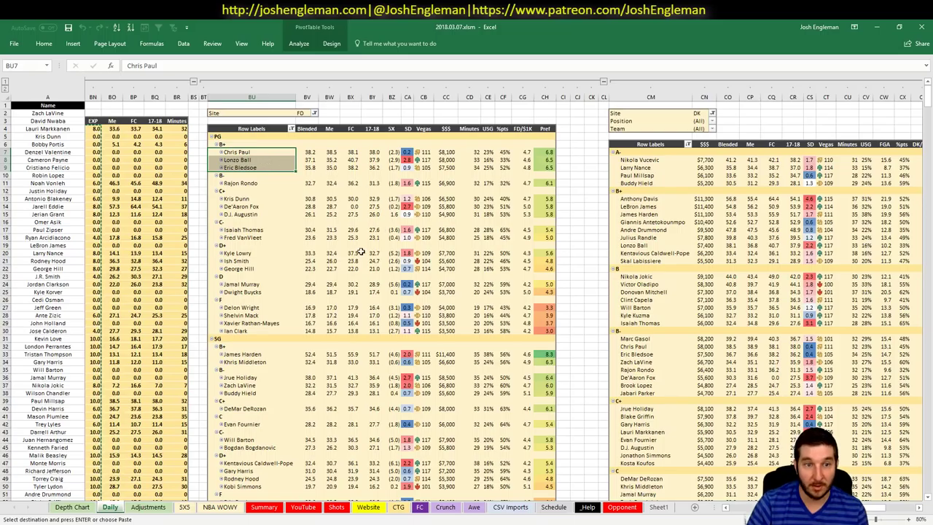
click(245, 283)
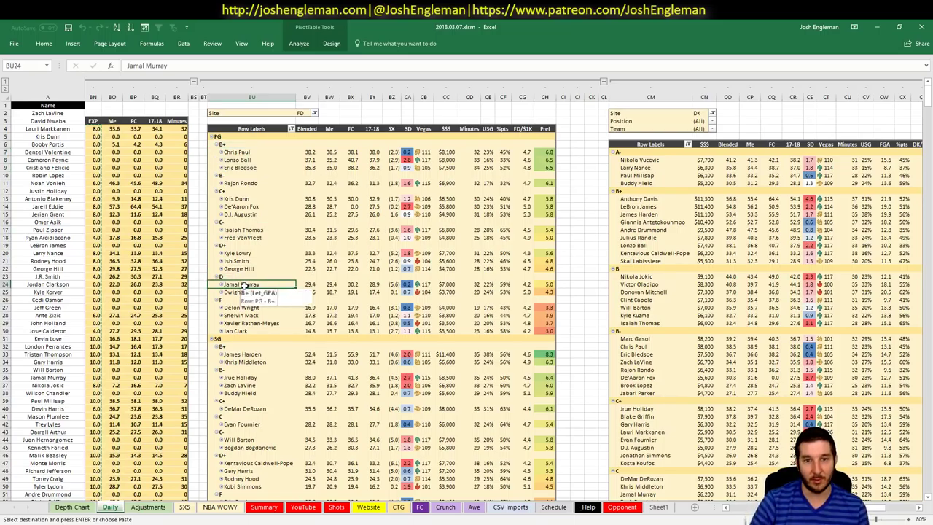